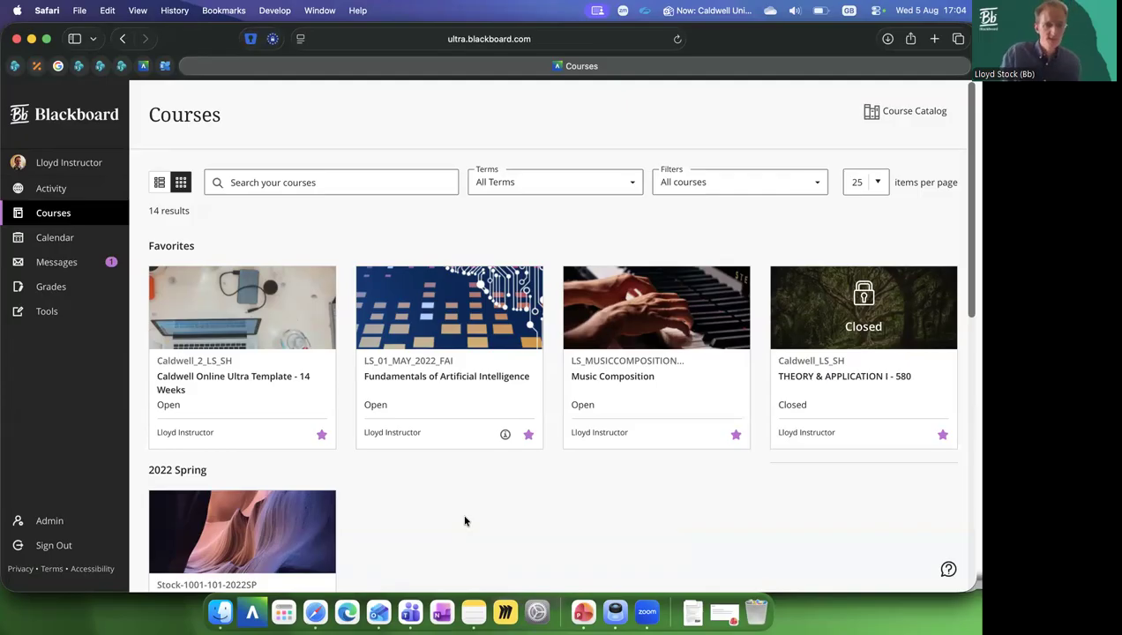
Open the Caldwell Online Ultra Template - 14 Weeks course and expand its Getting Started module.
left_click(243, 385)
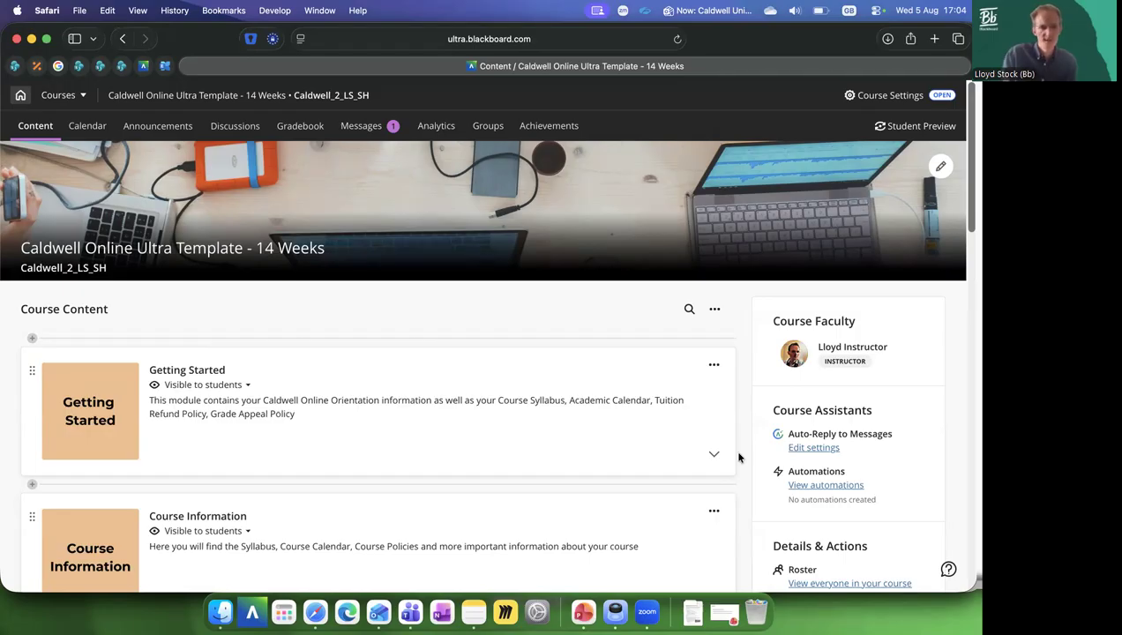
scroll(739, 457, "down", 2)
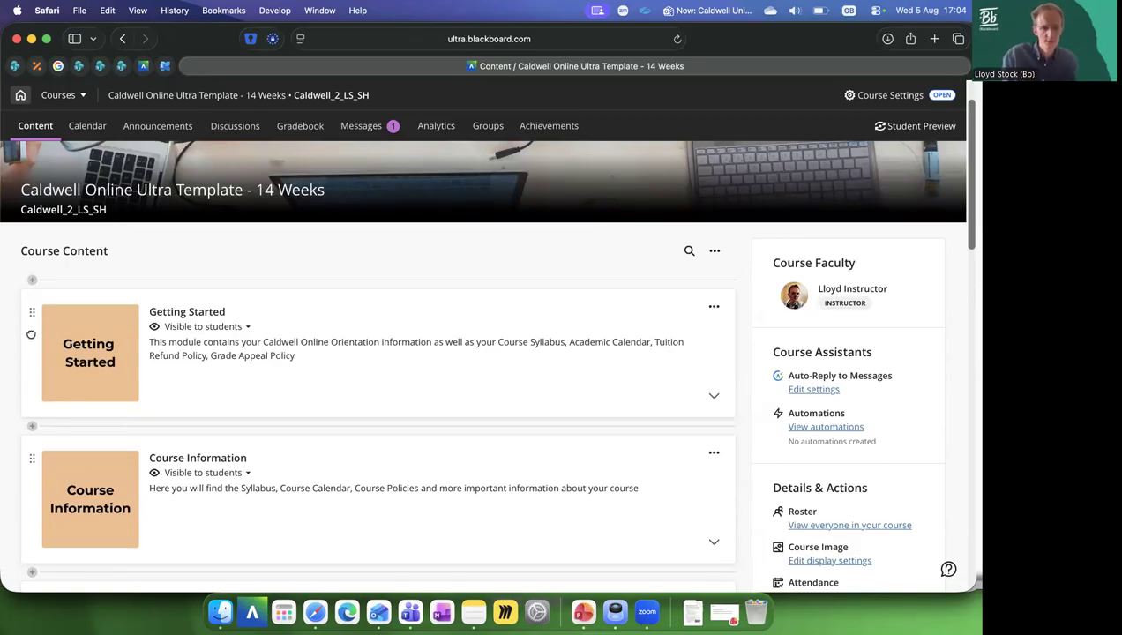
left_click_drag(102, 309, 41, 312)
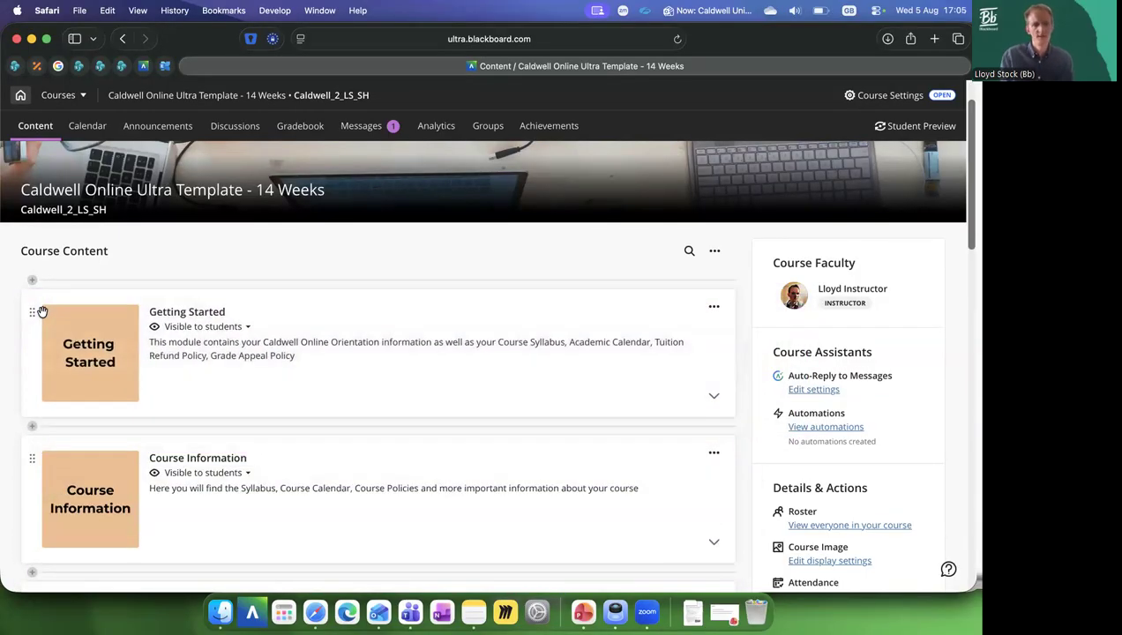
left_click(714, 397)
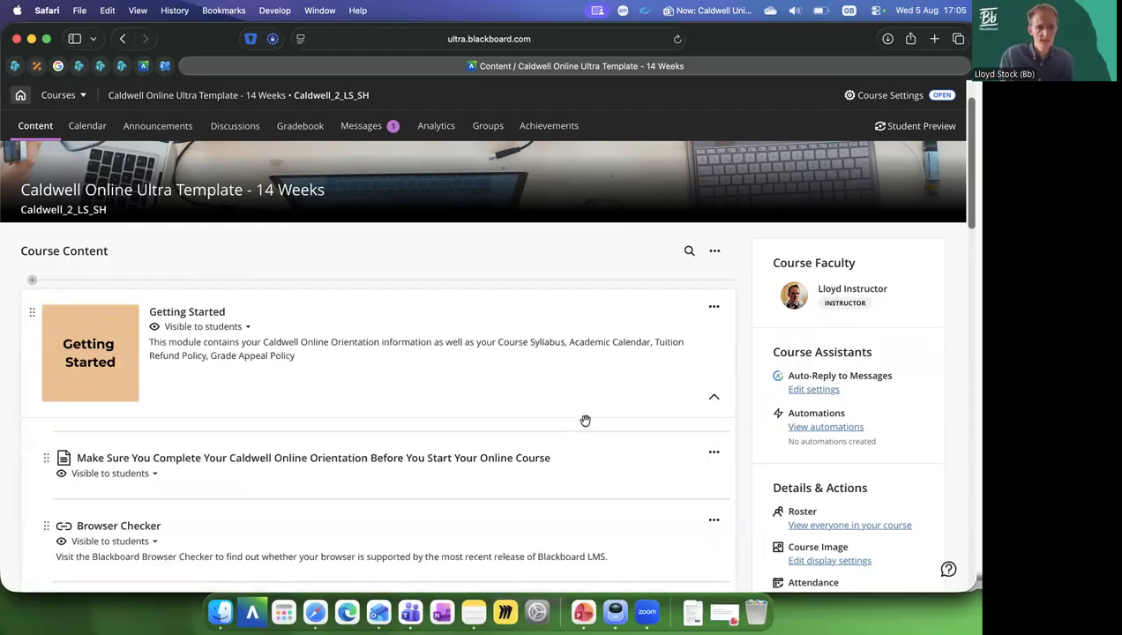
Move the Browser Checker link to the top of the Getting Started module and close the help page tab.
scroll(42, 343, "down", 3)
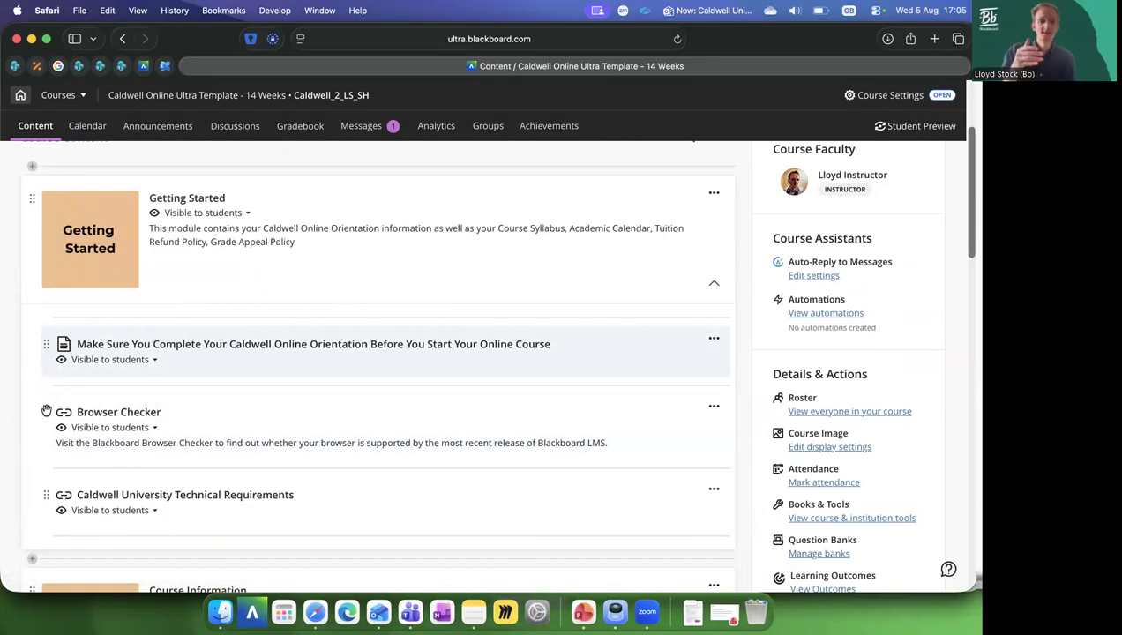
left_click_drag(47, 345, 38, 345)
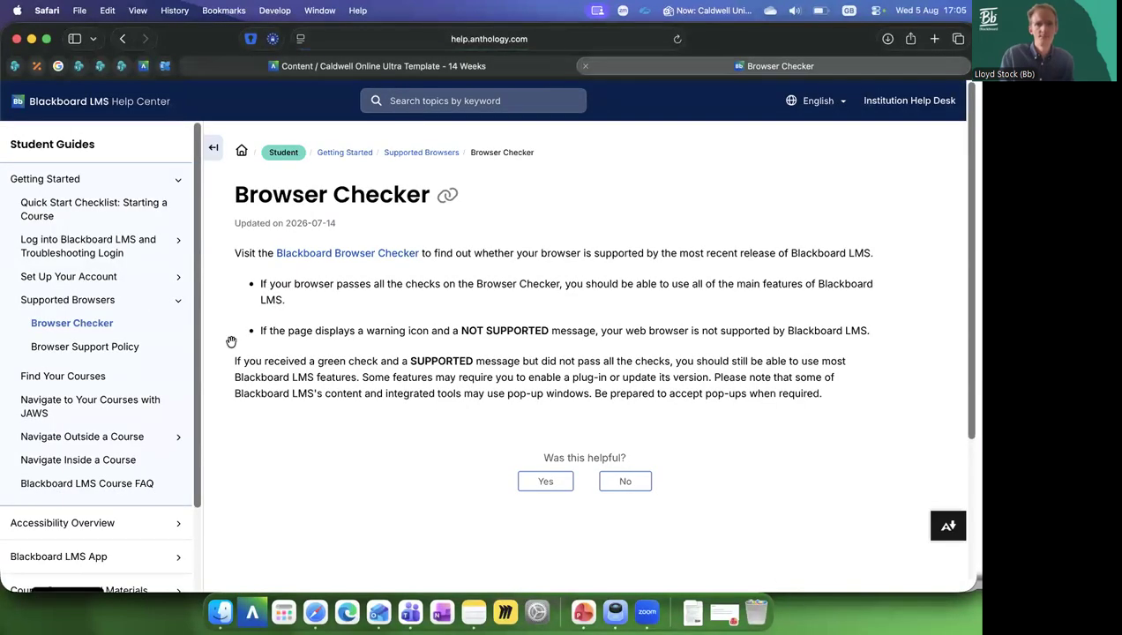
key("super+w")
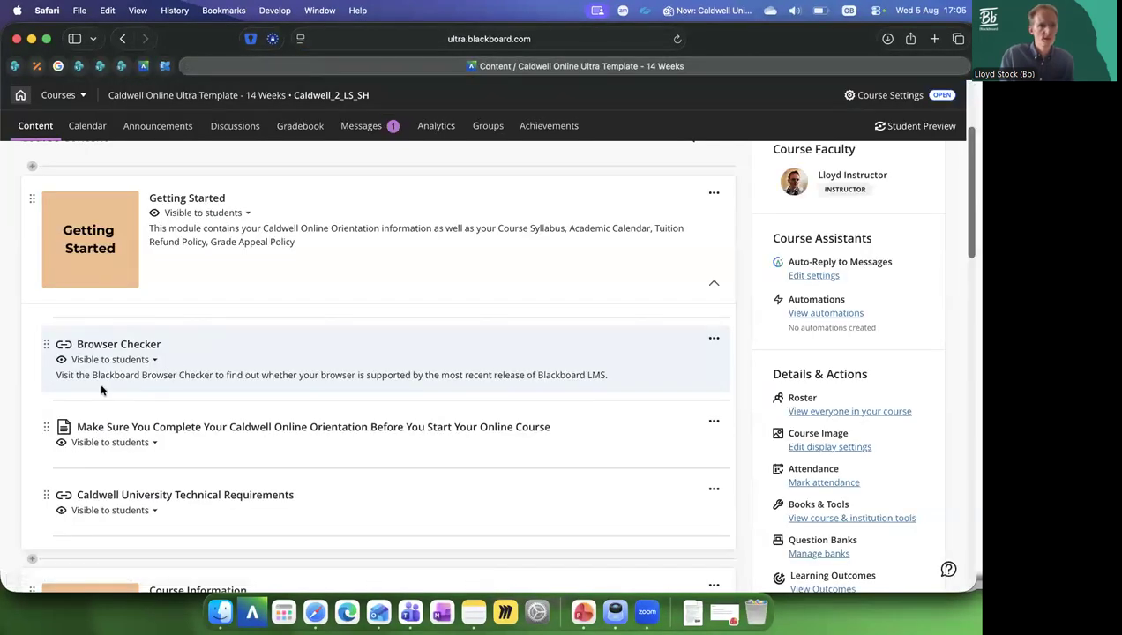
With keyboard reordering, move Browser Checker down between the orientation document and Caldwell University Technical Requirements in Getting Started.
right_click(235, 337)
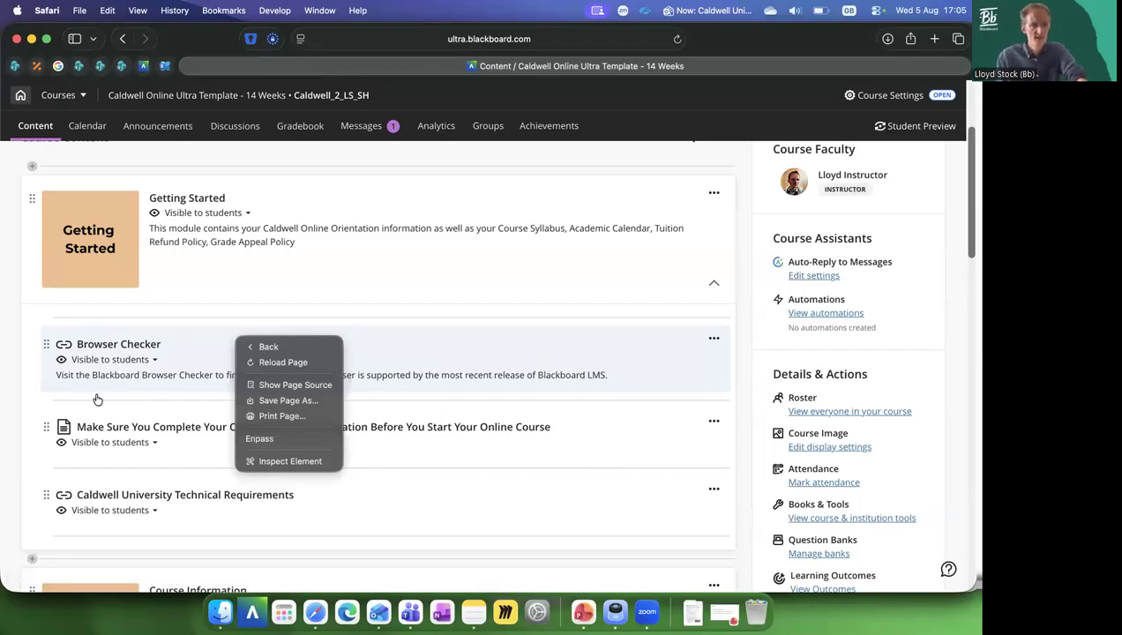
key("Escape")
key("Tab")
key("shift+Tab")
key("shift+Tab")
key("Tab")
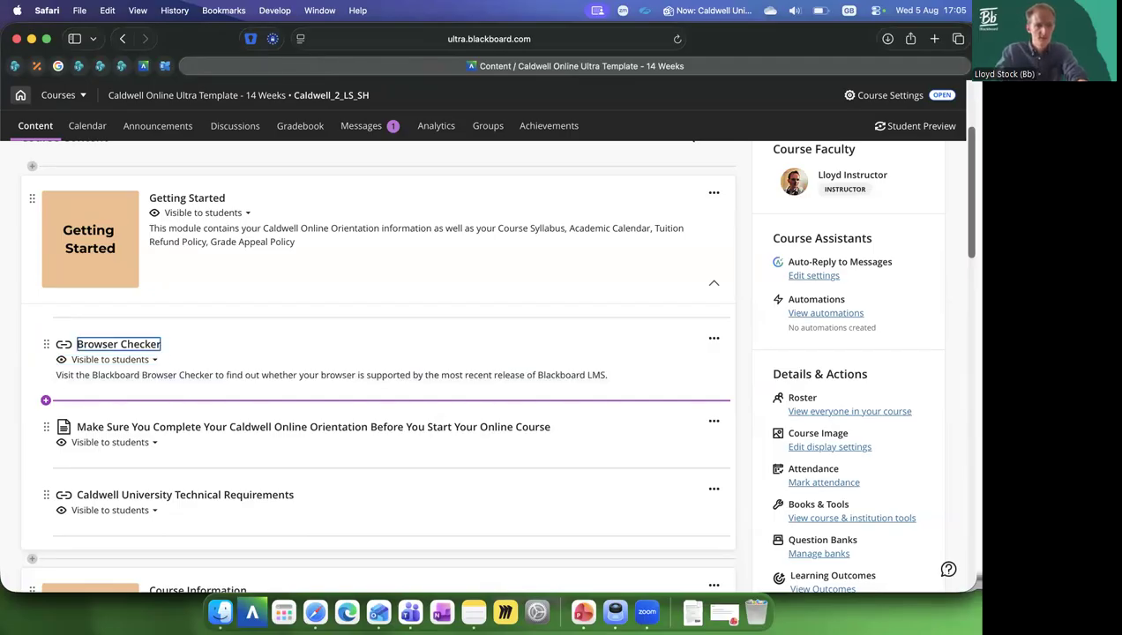
key("shift+Tab")
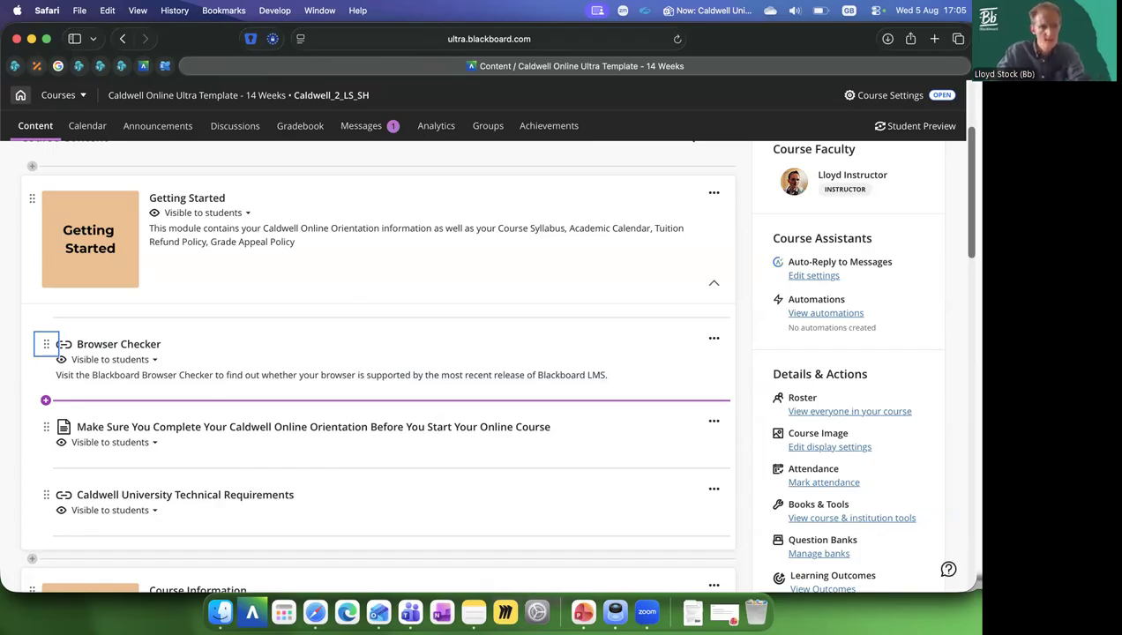
key("Return")
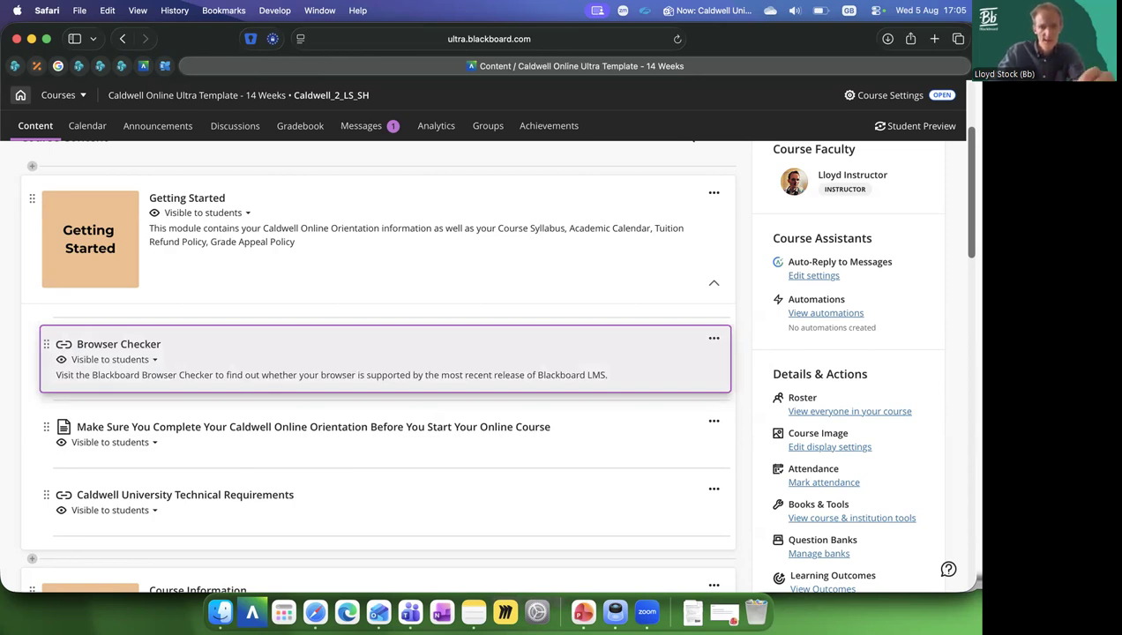
key("Down")
key("Down")
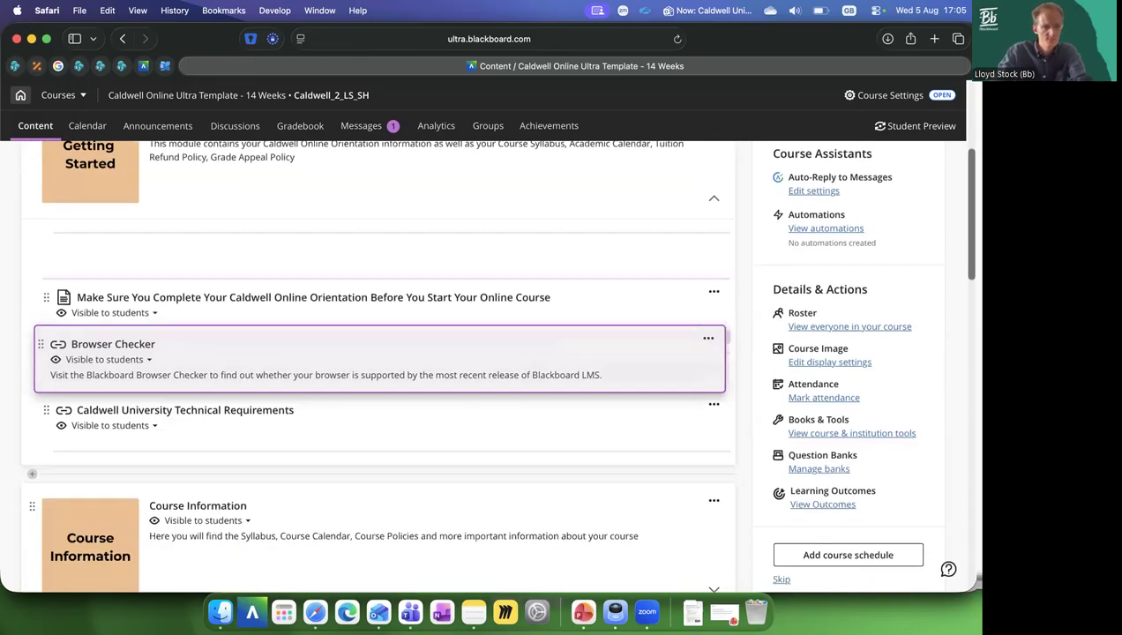
key("Up")
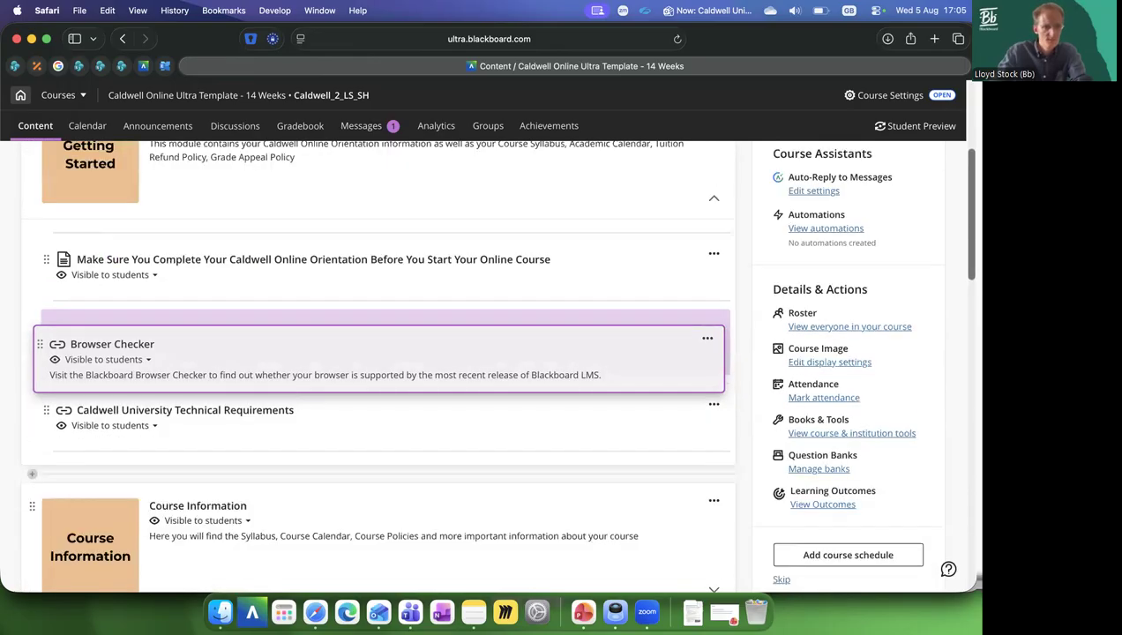
key("Up")
key("Down")
key("Down")
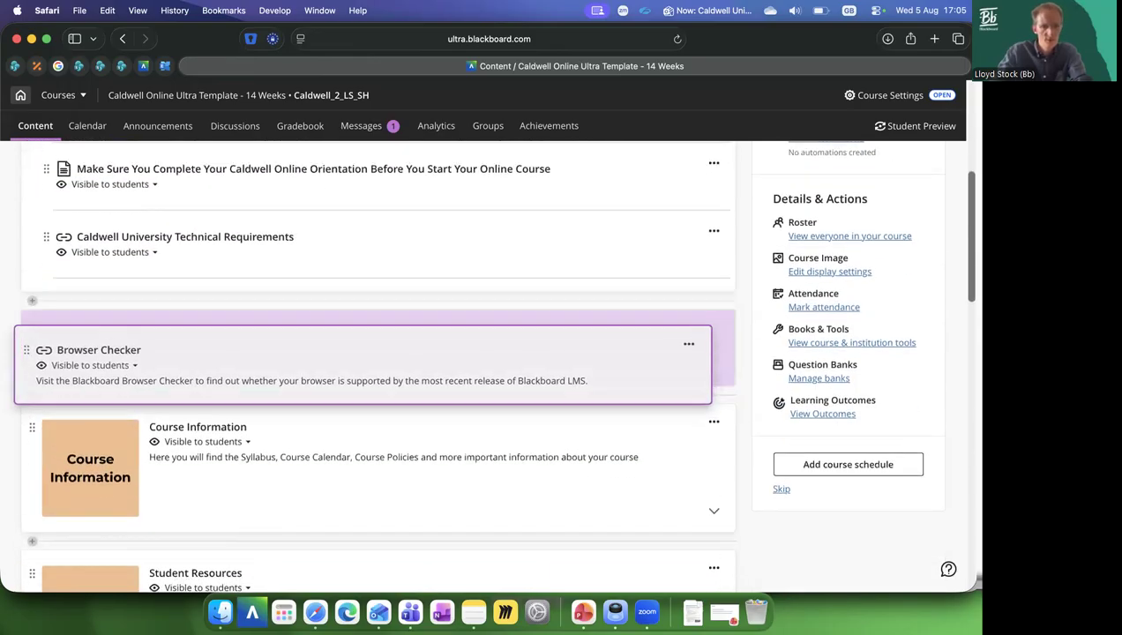
key("Down")
key("Up")
left_click_drag(44, 350, 39, 344)
scroll(45, 344, "up", 1)
scroll(40, 344, "up", 5)
scroll(39, 344, "up", 1)
scroll(40, 344, "down", 1)
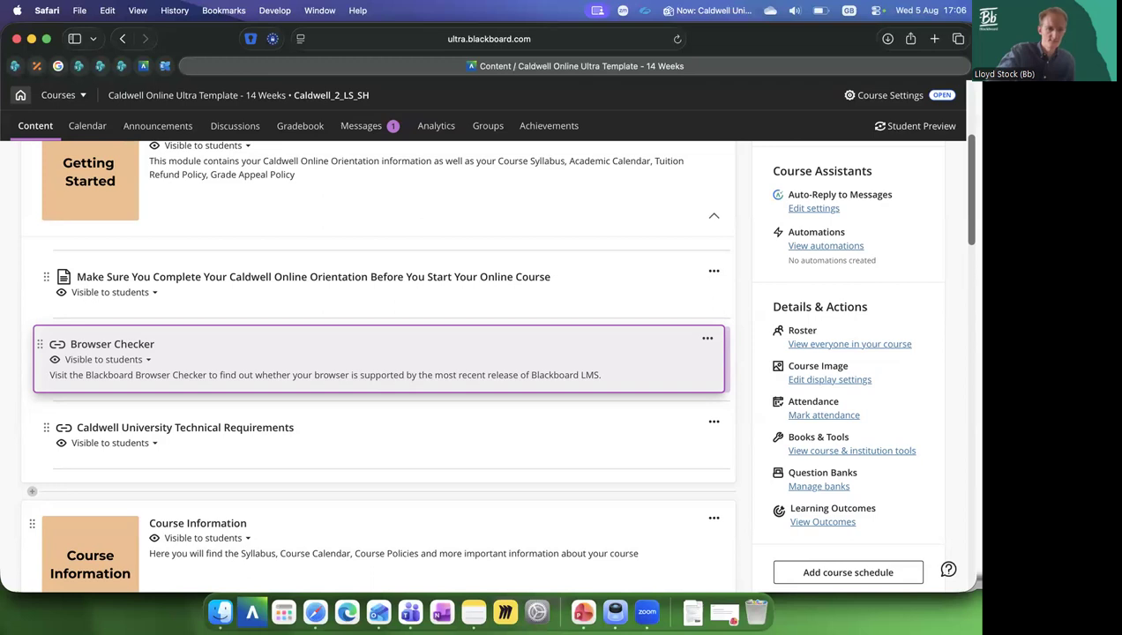
left_click_drag(40, 344, 40, 343)
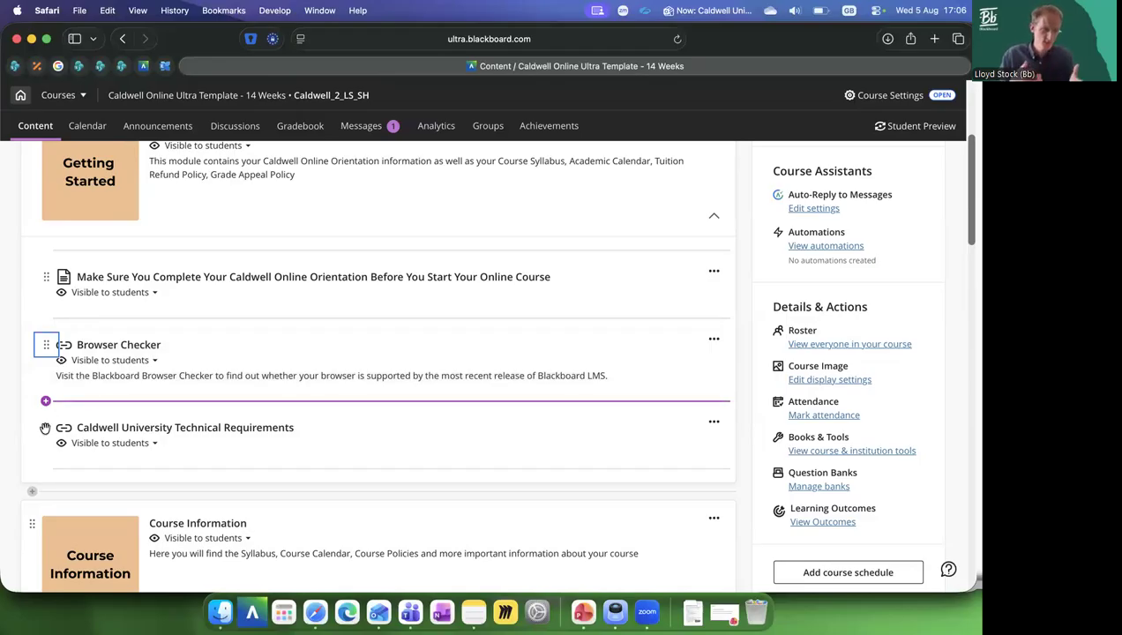
Move Caldwell University Technical Requirements to second place in Getting Started, directly above Browser Checker.
left_click_drag(42, 343, 43, 280)
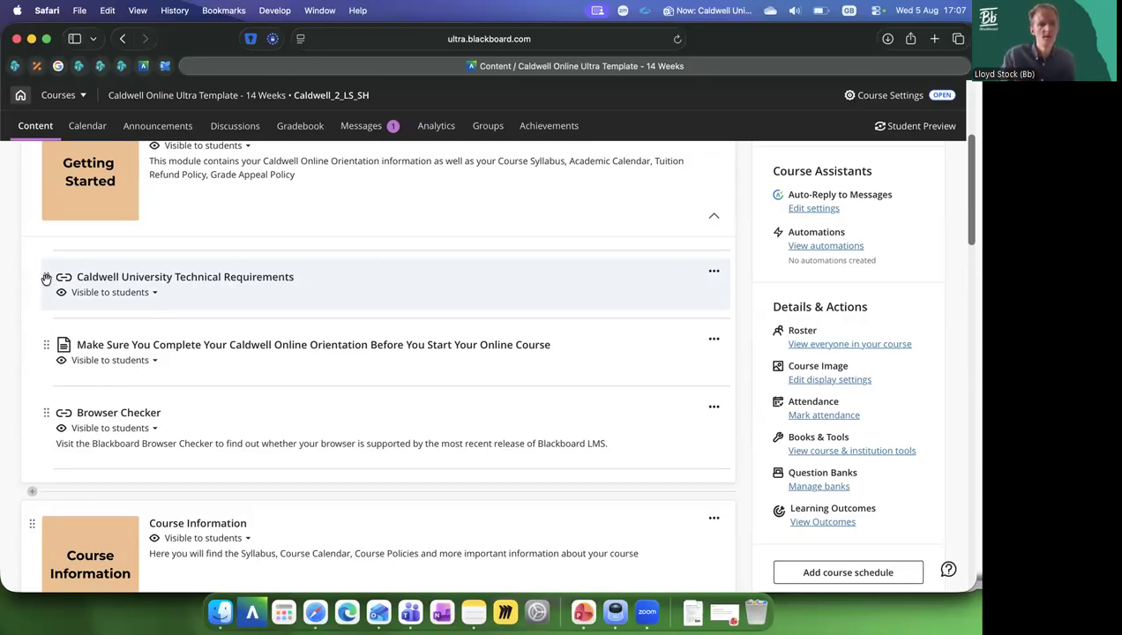
left_click_drag(46, 278, 41, 344)
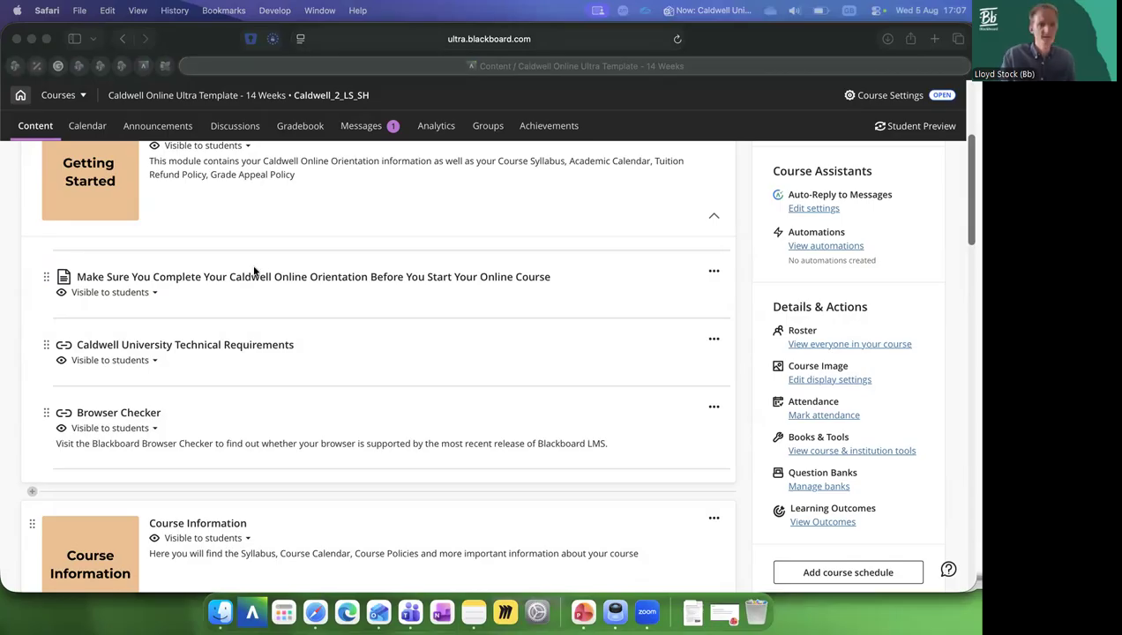
Open the Caldwell Online Orientation document, hide and reshow its contents list to review the item order, and close the document.
scroll(254, 271, "up", 3)
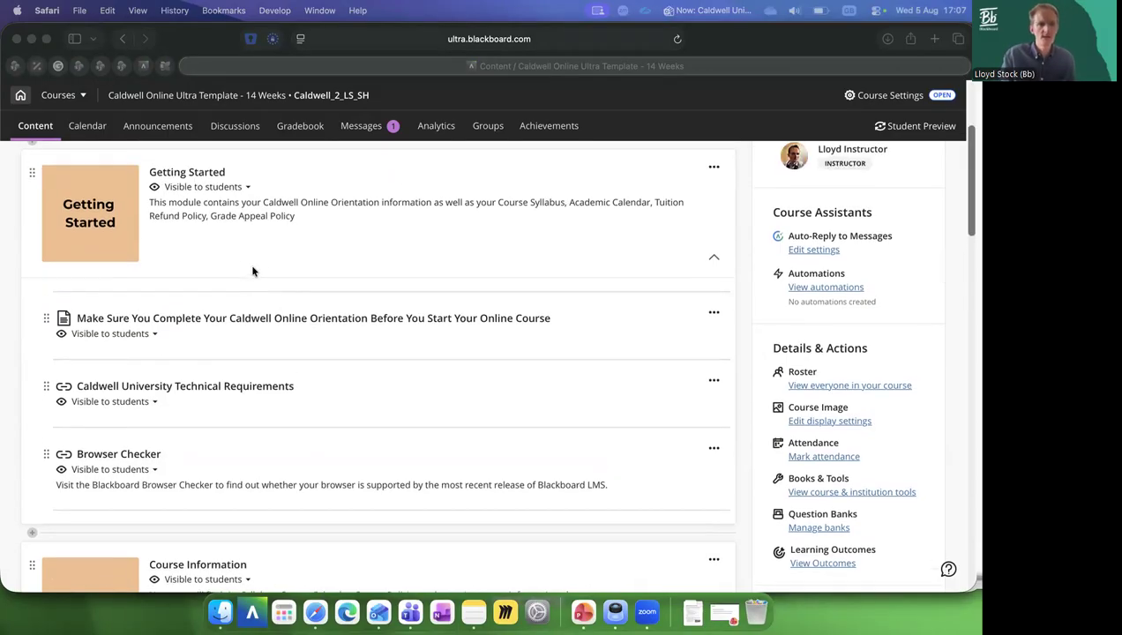
scroll(206, 392, "up", 5)
scroll(200, 397, "down", 3)
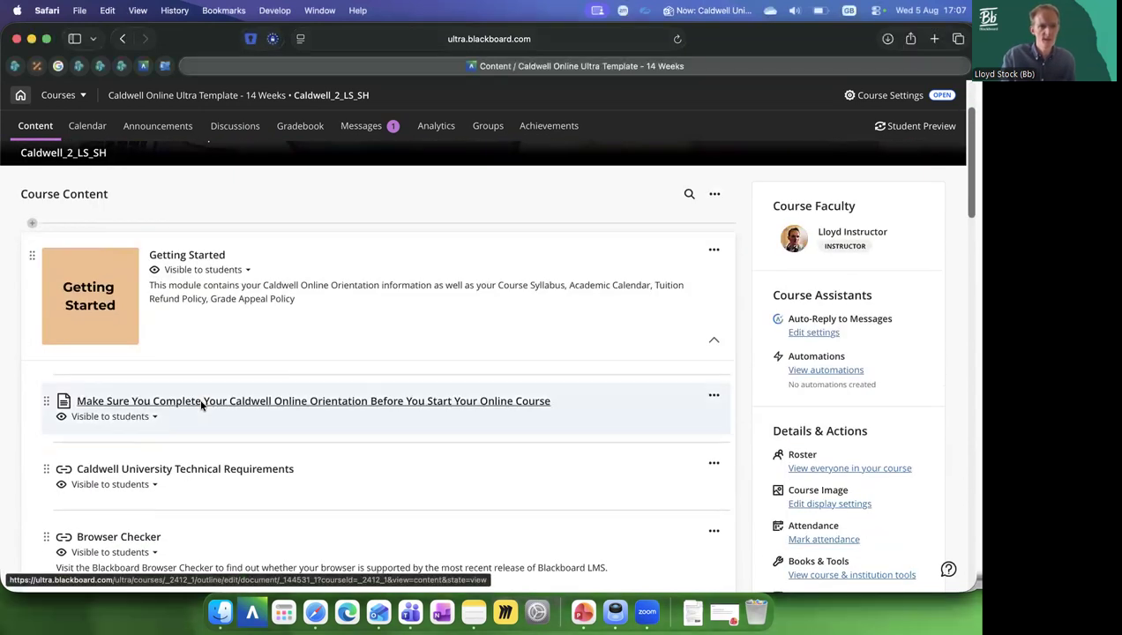
left_click(201, 403)
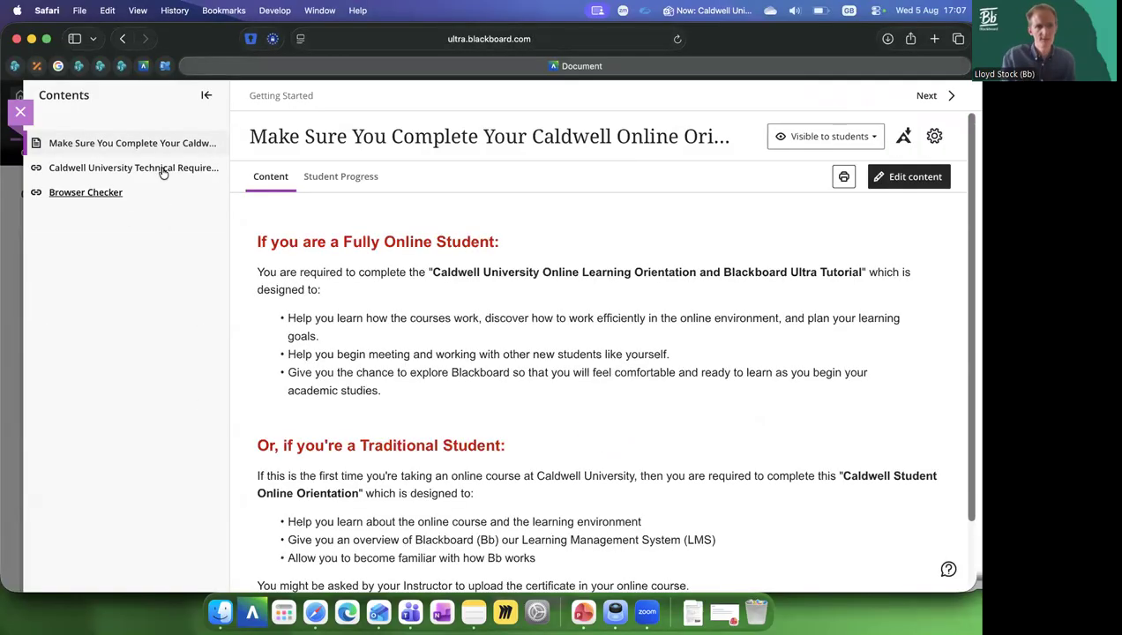
left_click(206, 97)
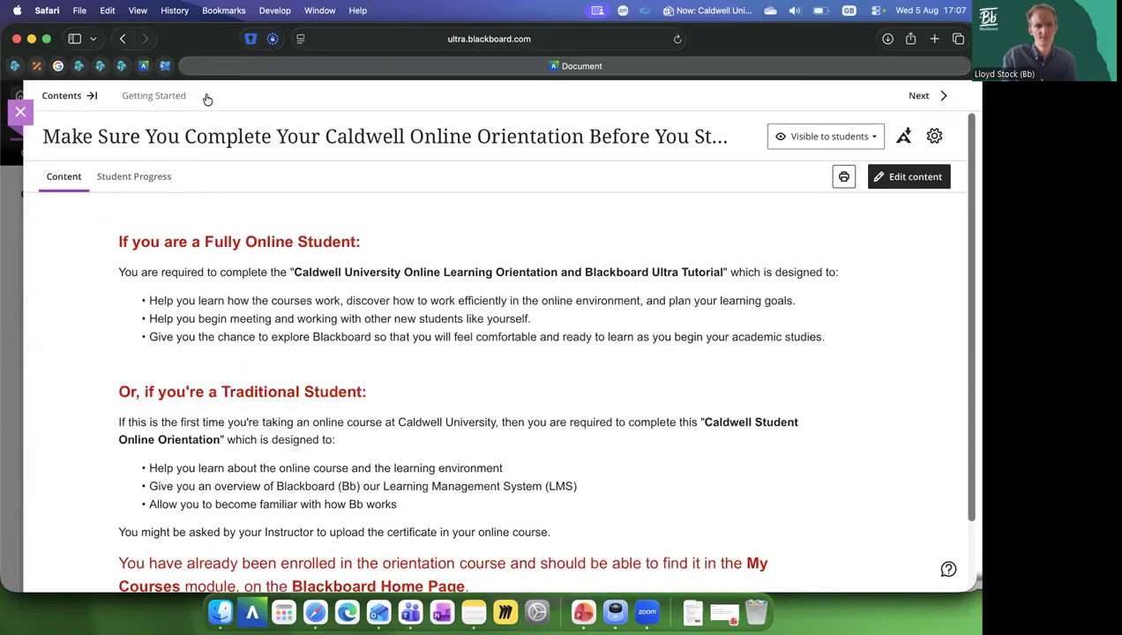
left_click(67, 95)
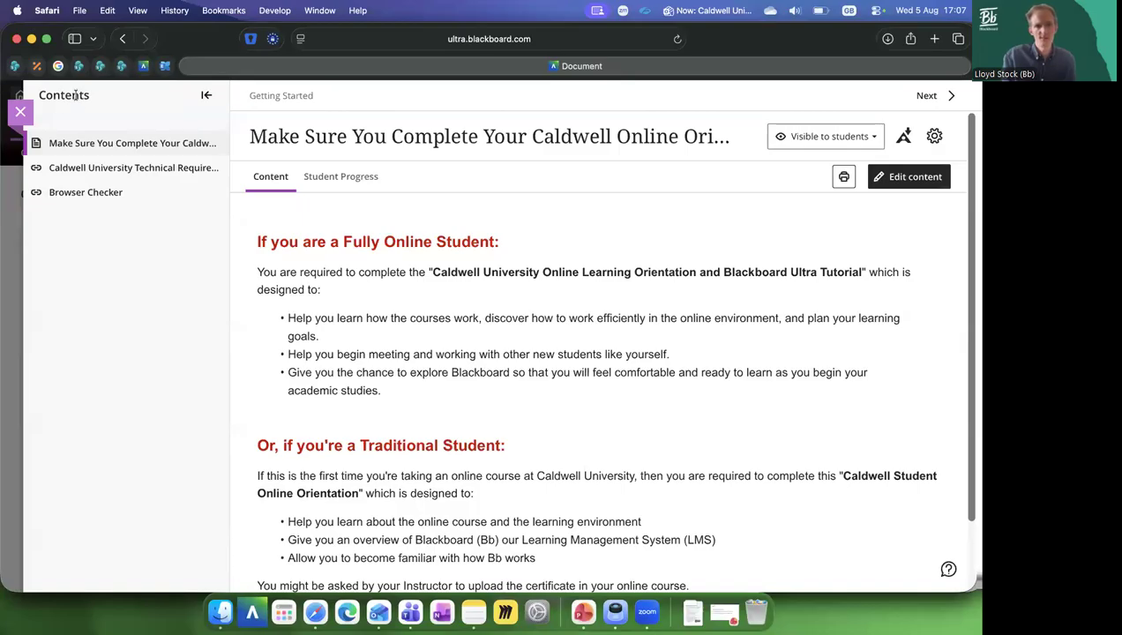
left_click(75, 95)
left_click(75, 95)
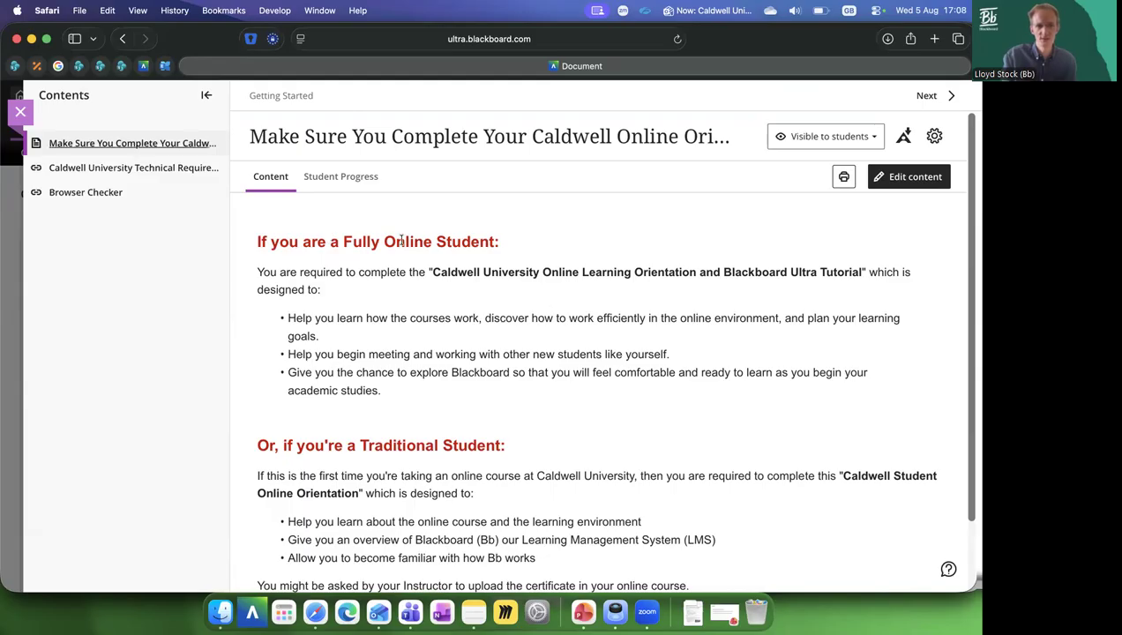
mouse_move(331, 242)
left_mouse_down()
mouse_move(323, 291)
mouse_move(555, 319)
left_mouse_up()
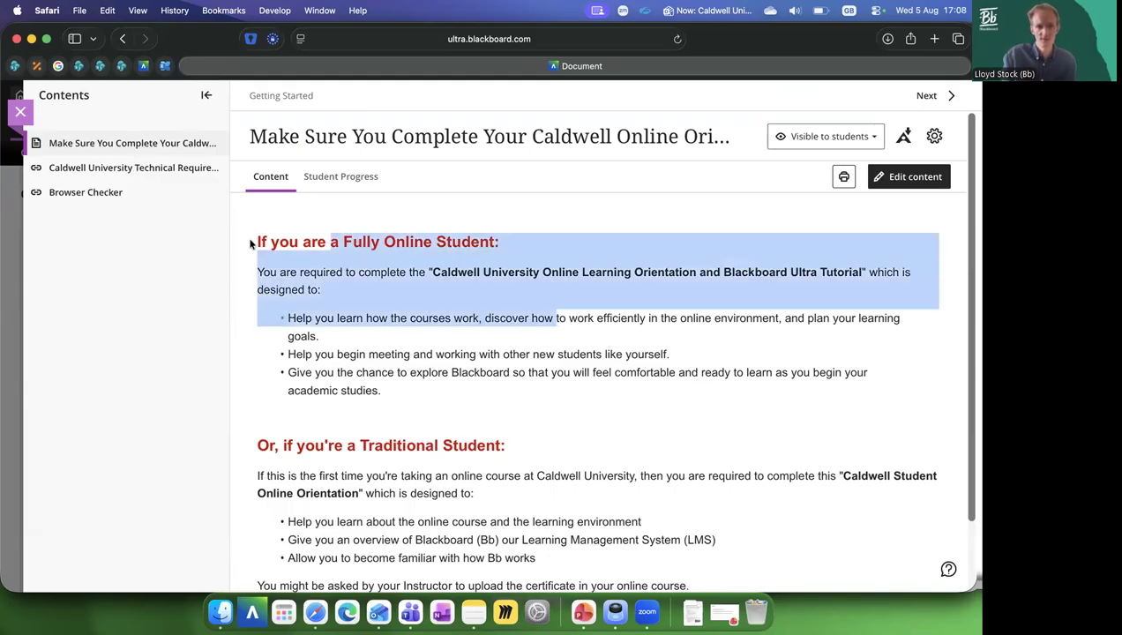
left_click(131, 185)
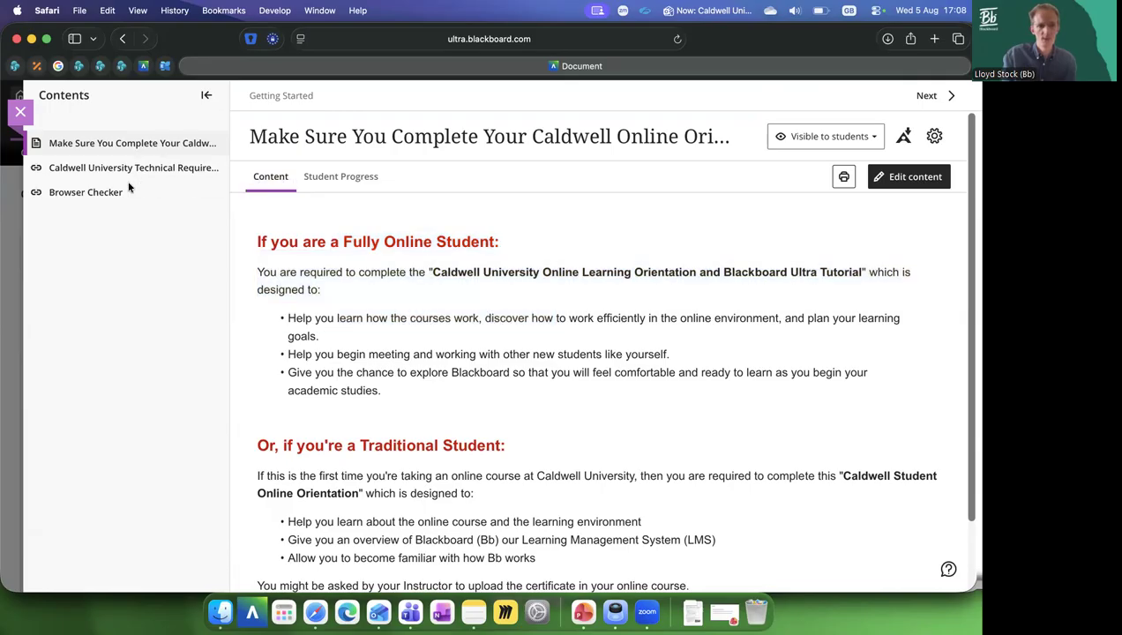
left_click(24, 114)
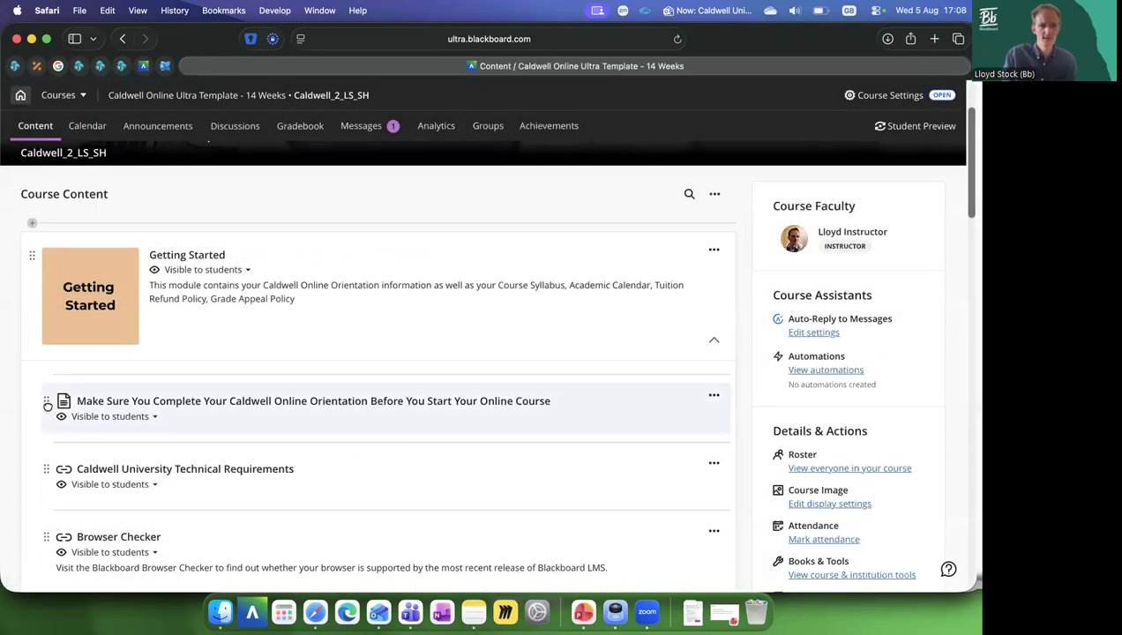
Move Caldwell University Technical Requirements to the top of Getting Started and check the order in the orientation document's contents list.
left_click_drag(48, 474, 49, 406)
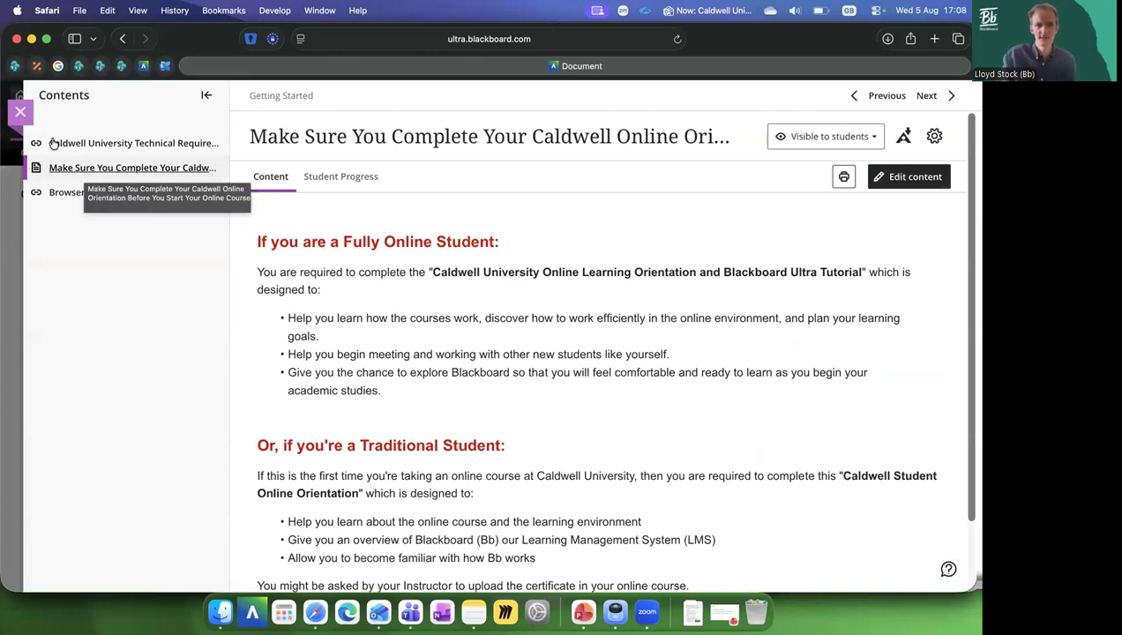
left_click(22, 113)
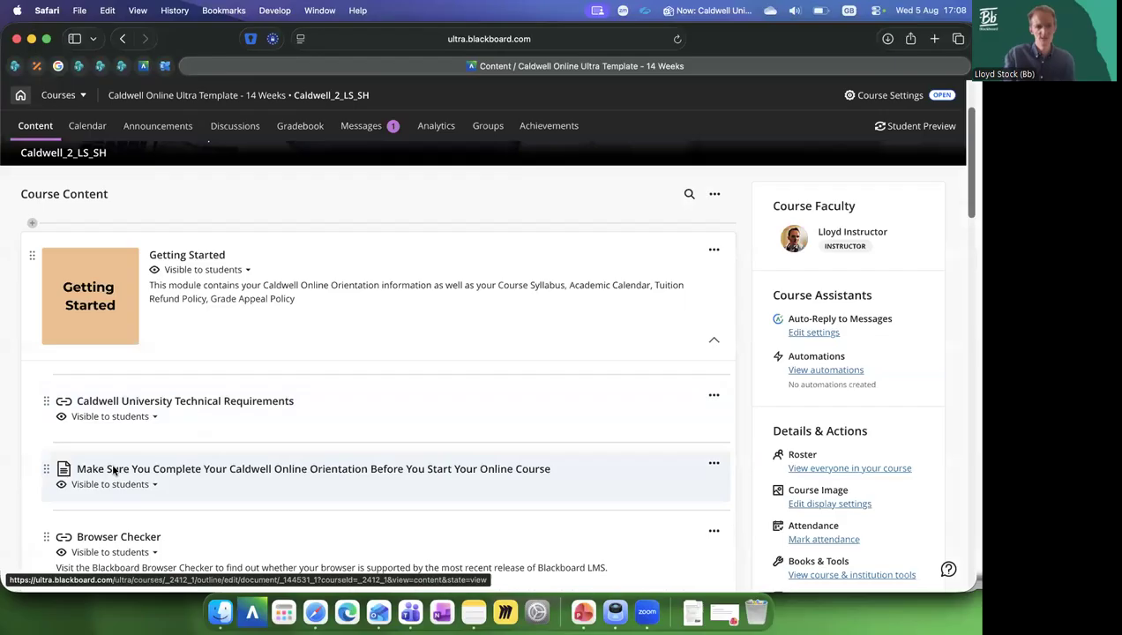
left_click(113, 469)
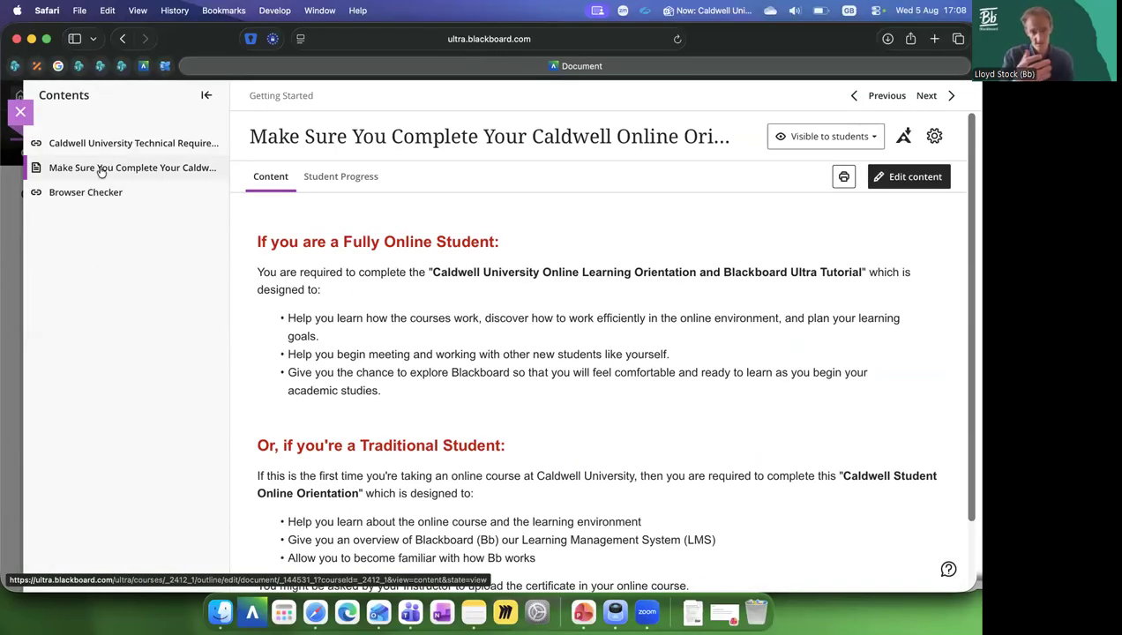
left_click(17, 114)
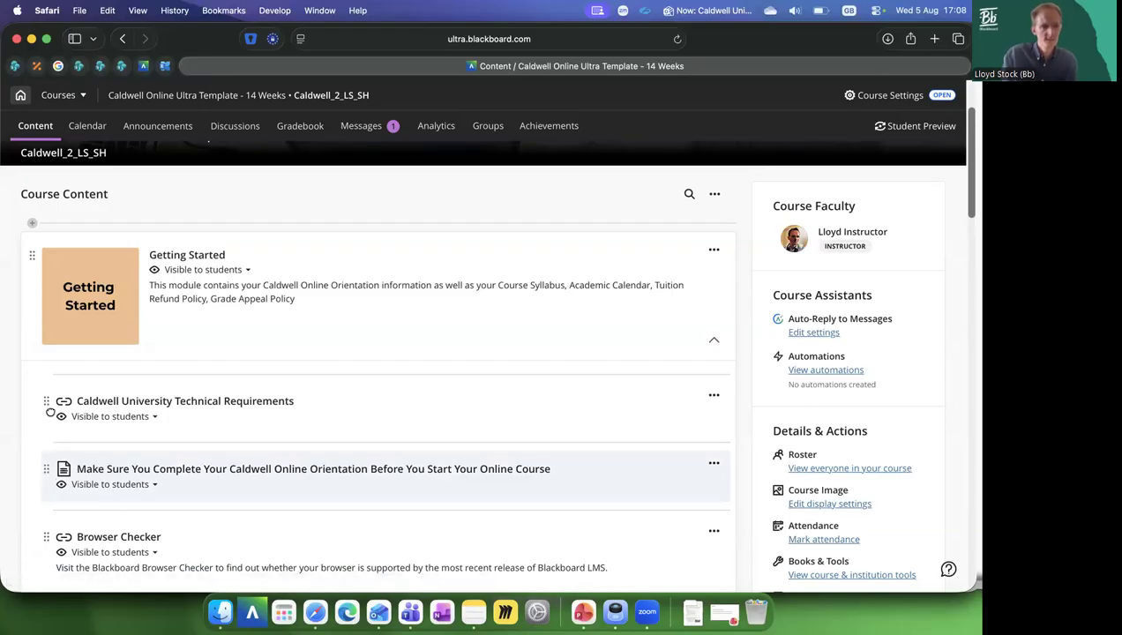
Reorder Getting Started so Browser Checker comes first, the orientation document second and Caldwell University Technical Requirements last.
left_click_drag(44, 499, 48, 402)
left_click_drag(46, 537, 23, 418)
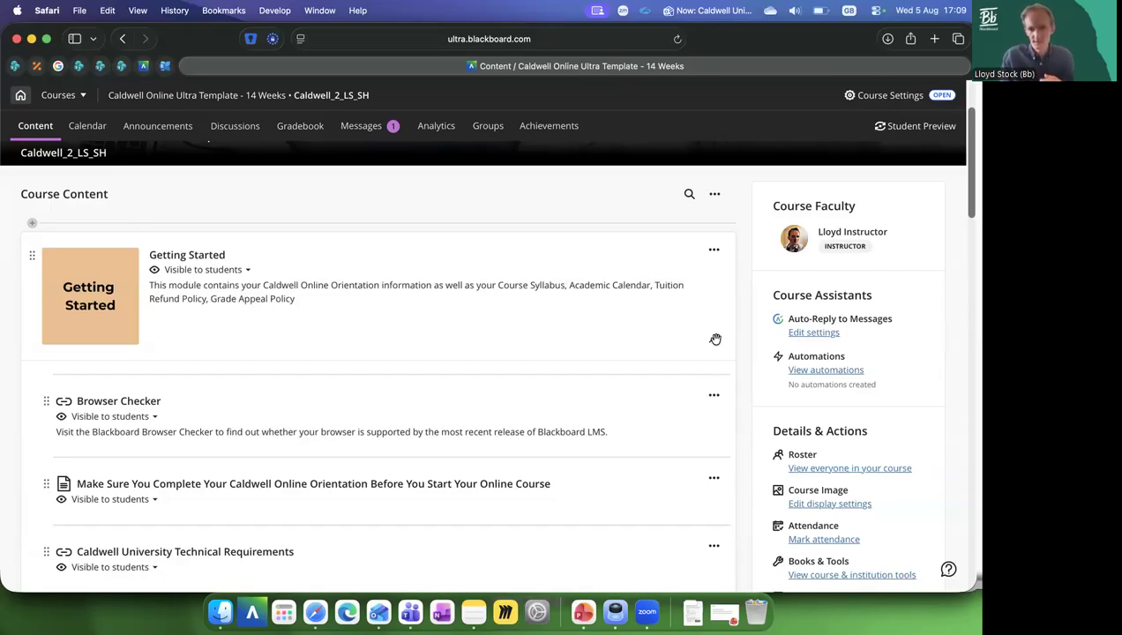
Collapse the Getting Started and Course Information modules and look over the remaining modules down to Unit 2.
left_click(715, 339)
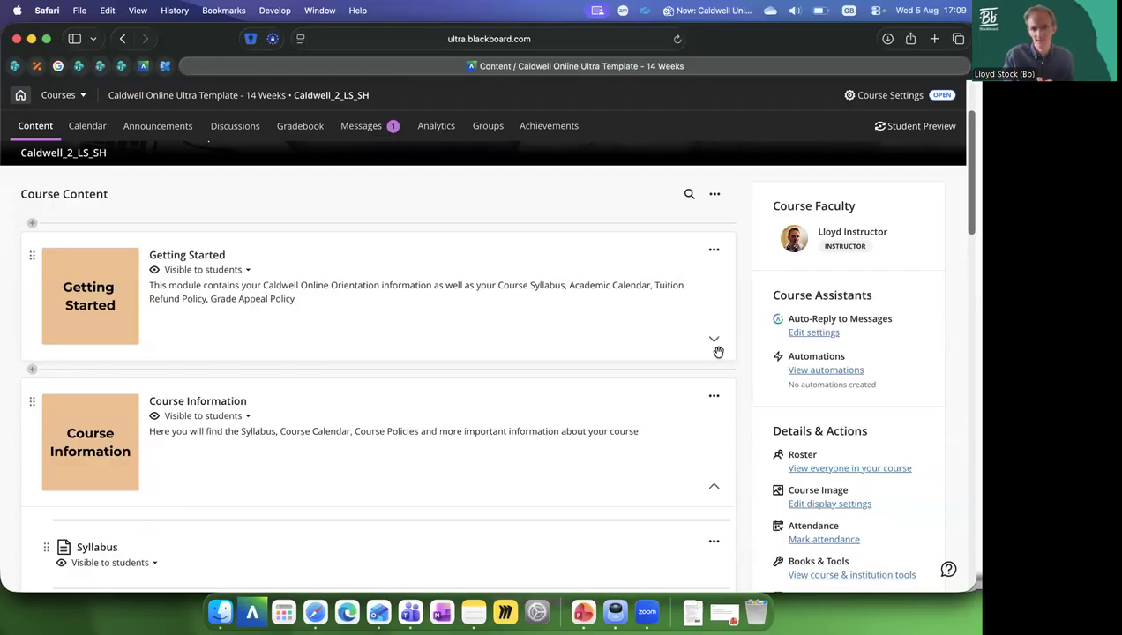
left_click(723, 473)
scroll(156, 392, "down", 3)
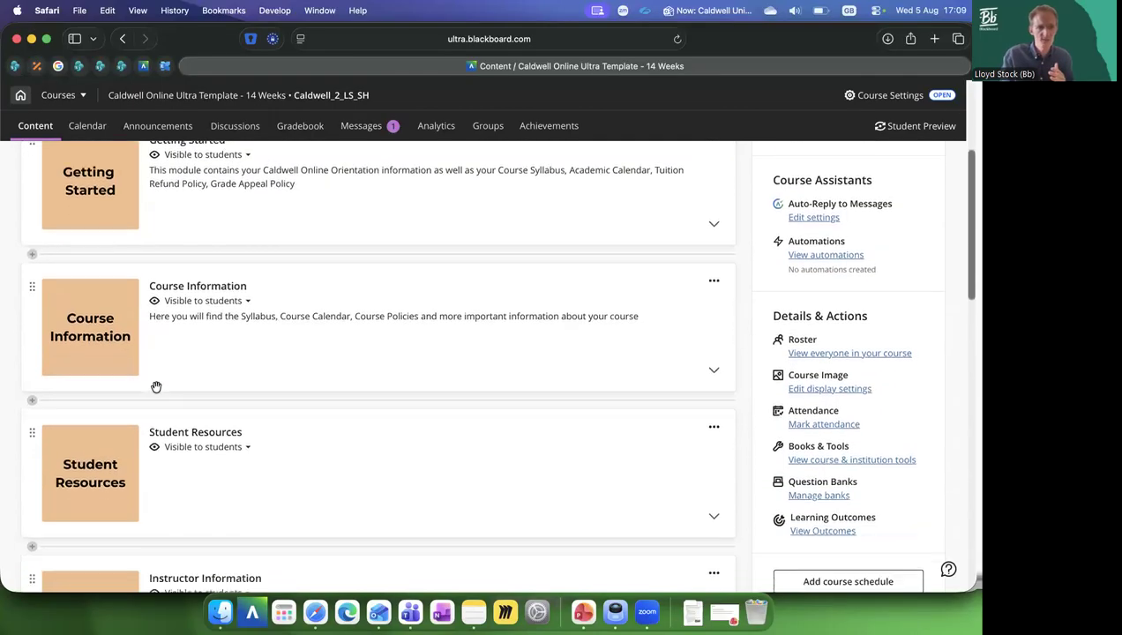
scroll(250, 465, "down", 5)
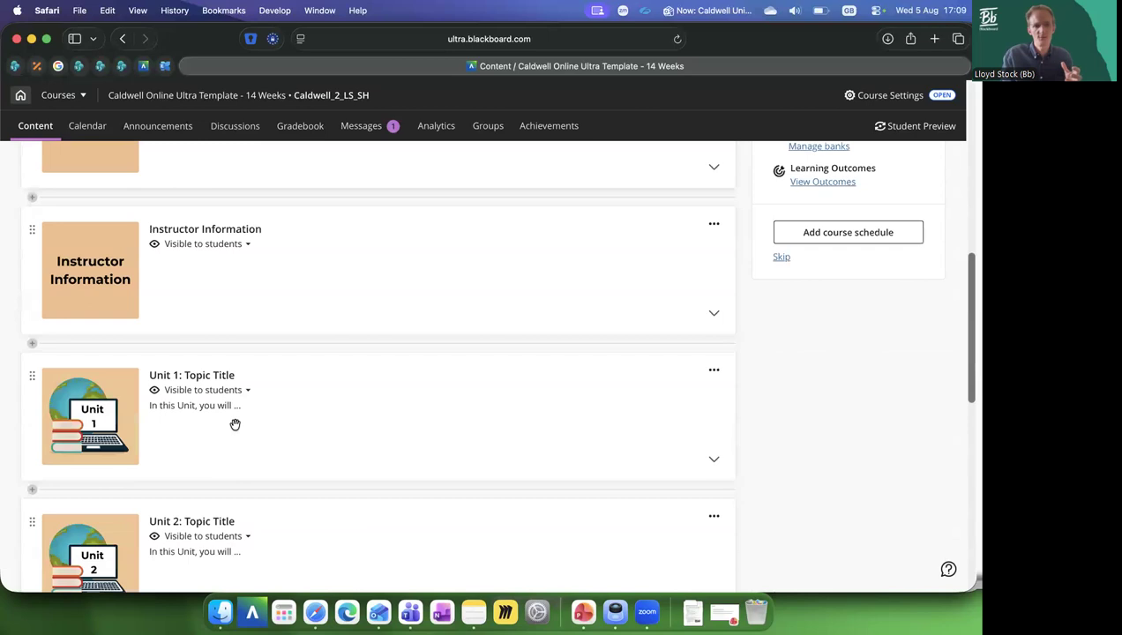
Expand the Unit 1: Topic Title module, and open and close the Getting Started module to review its items.
left_click(234, 424)
scroll(234, 425, "down", 3)
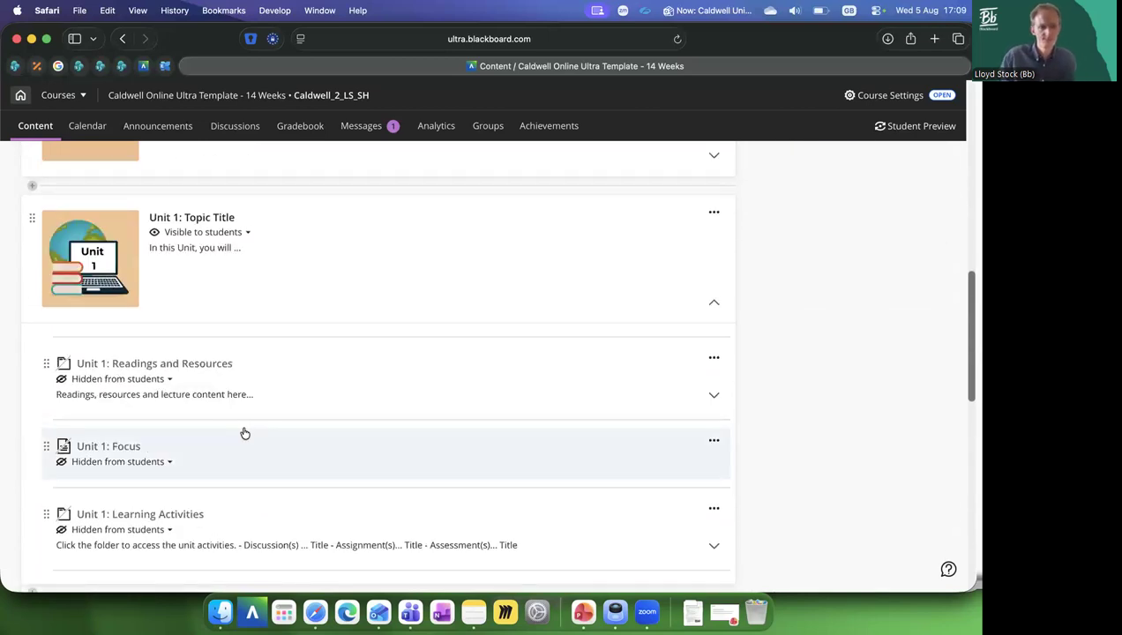
scroll(748, 408, "up", 10)
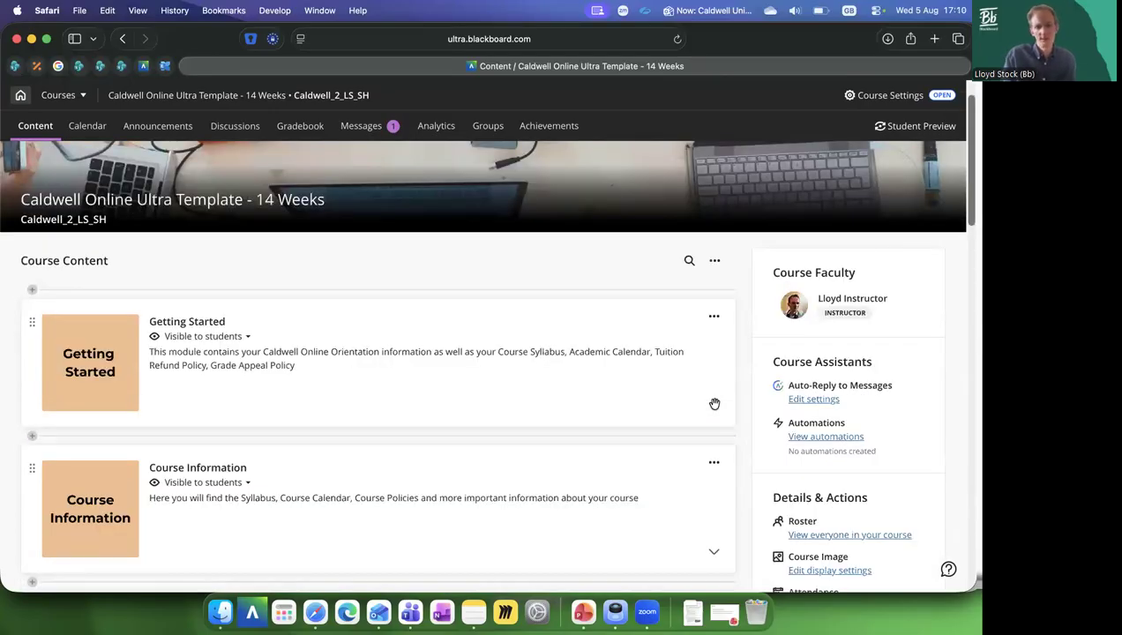
left_click(714, 404)
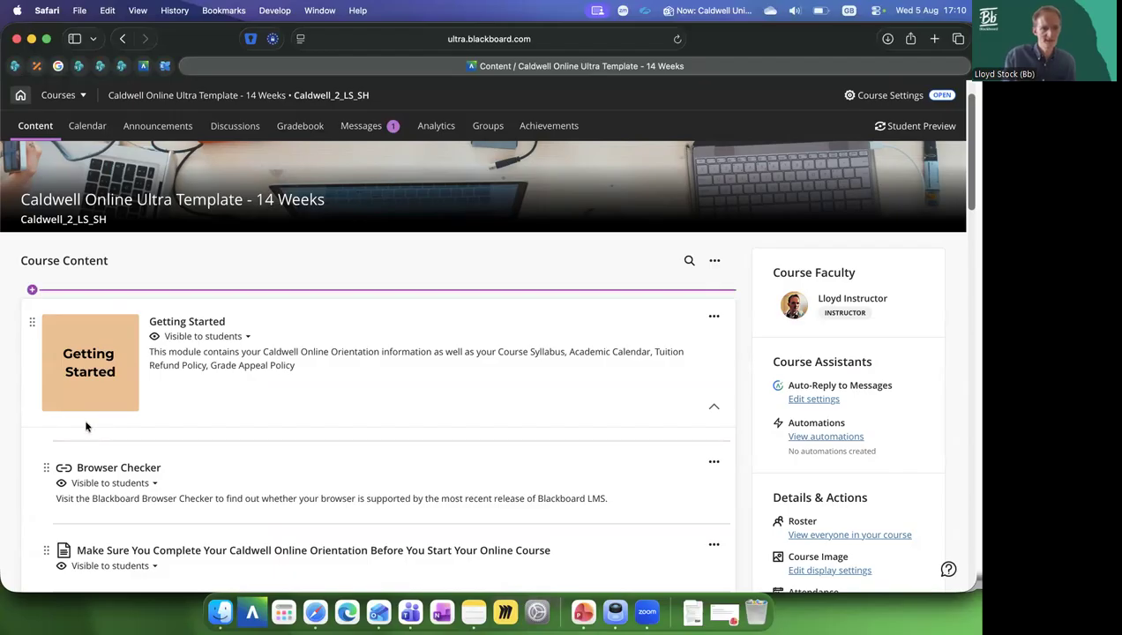
left_click(711, 404)
Expand the Unit 1: Readings and Resources folder inside the Unit 1 module.
scroll(730, 344, "down", 1)
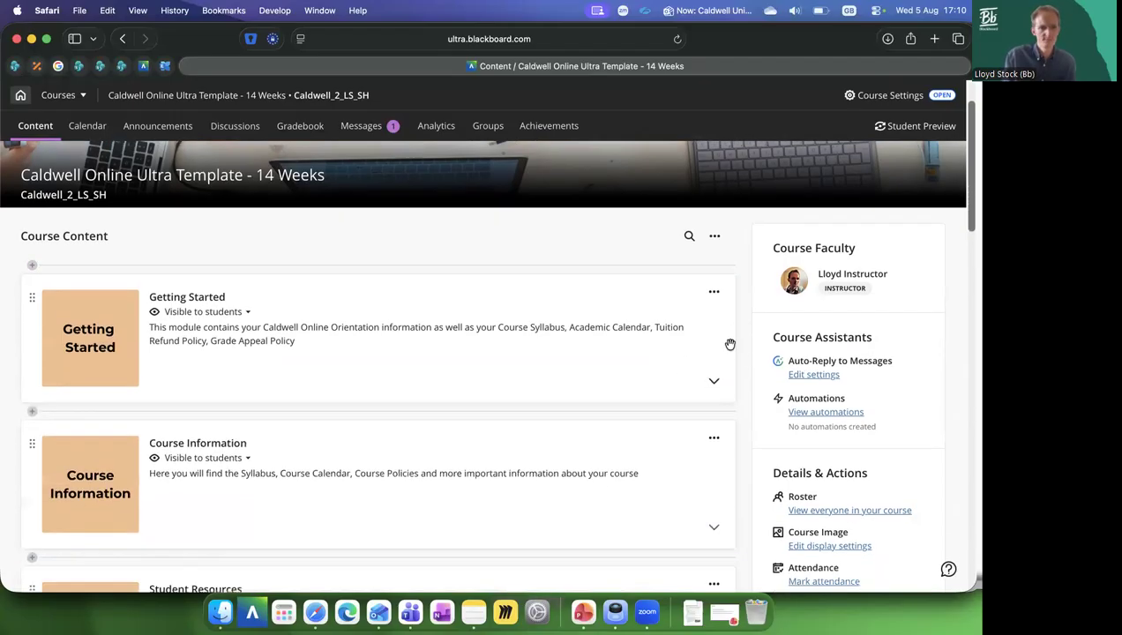
scroll(688, 366, "down", 5)
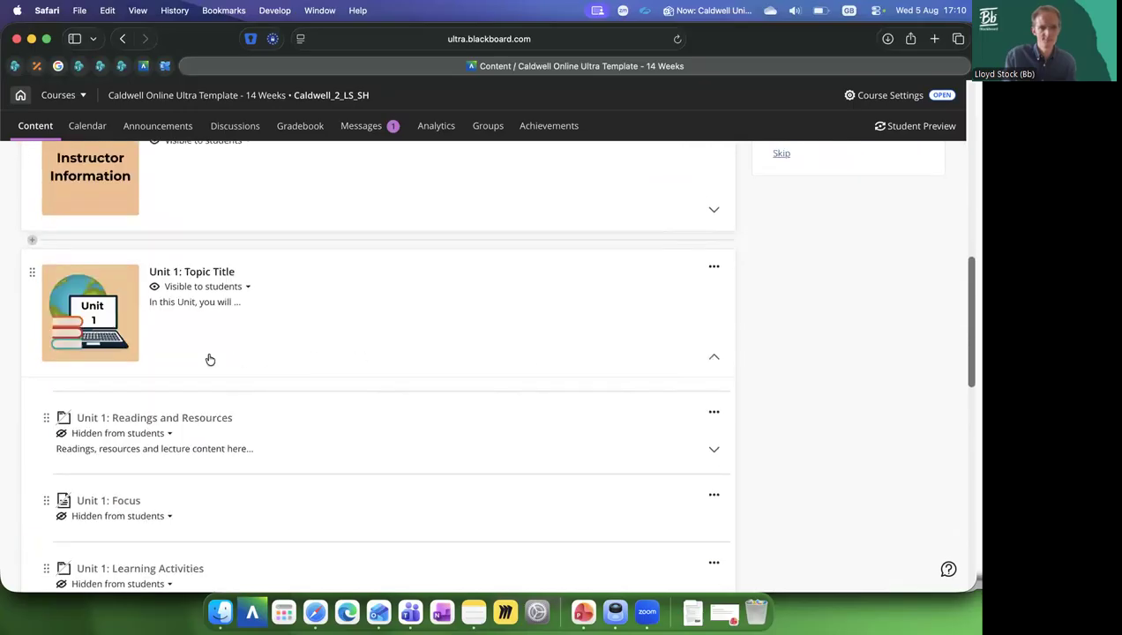
scroll(208, 357, "down", 3)
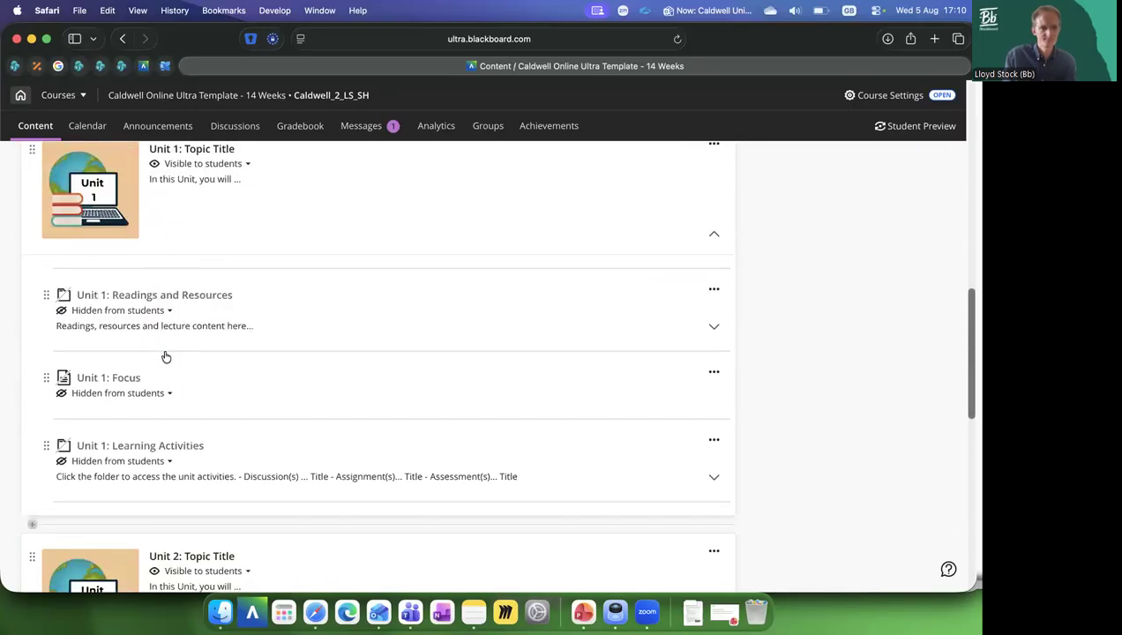
left_click(713, 330)
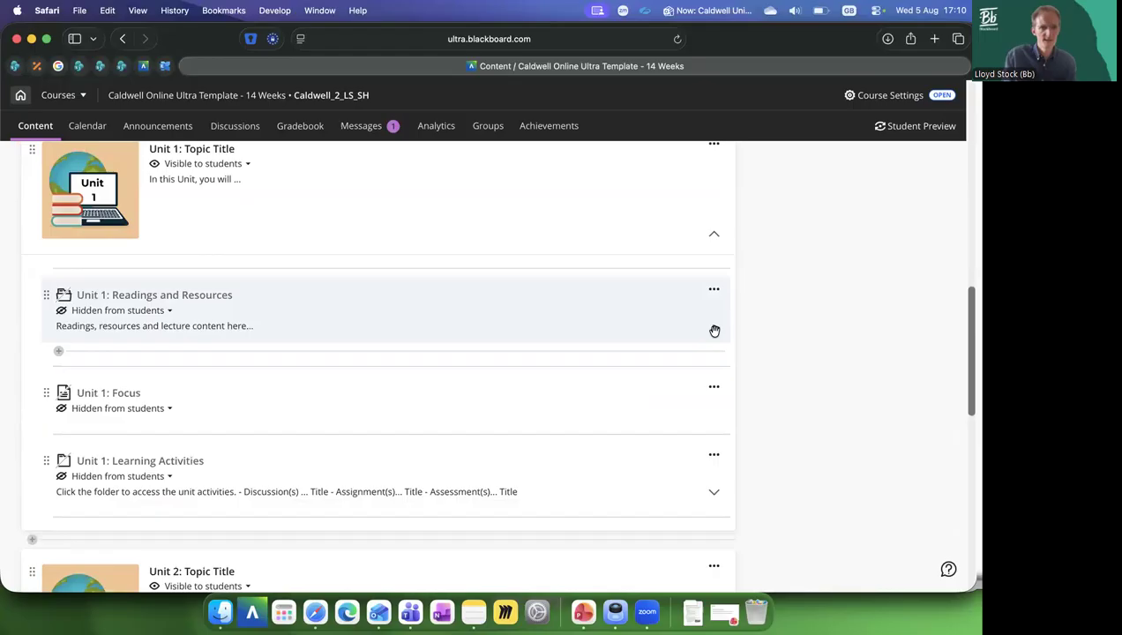
left_click(716, 330)
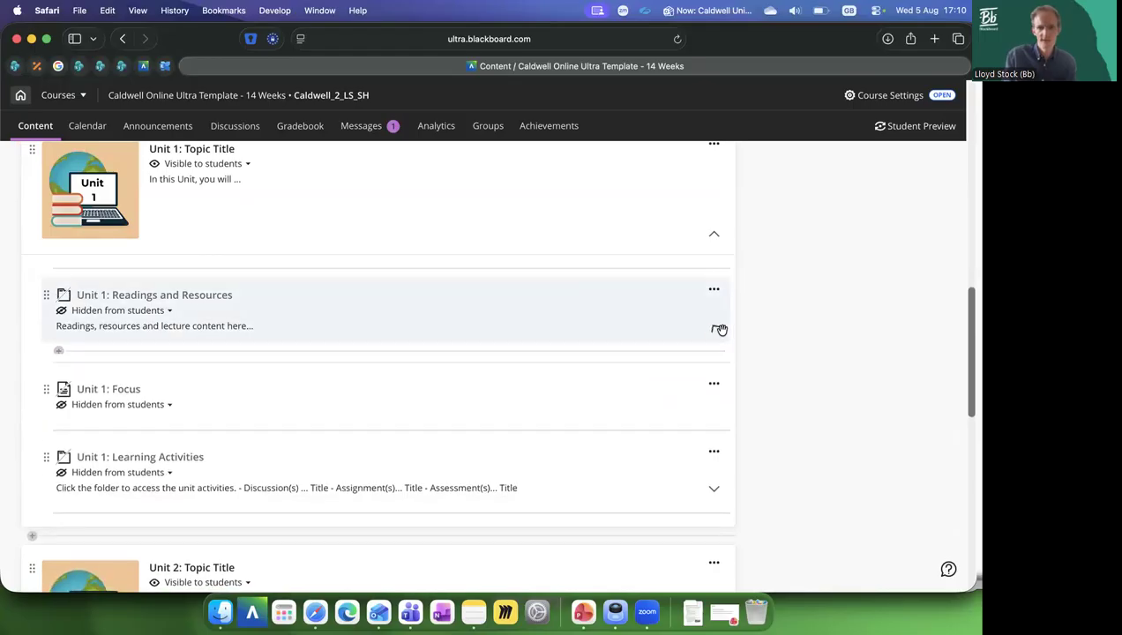
left_click(715, 329)
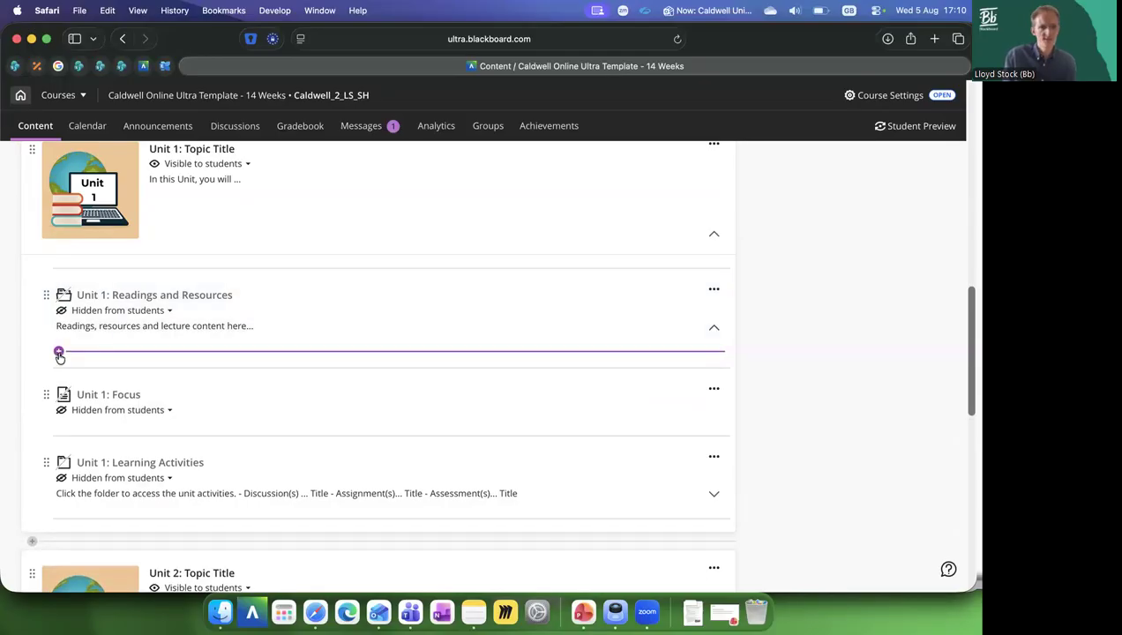
Create a new document in the Unit 1: Readings and Resources folder and title it "Unit 1 Introduction".
left_click(59, 353)
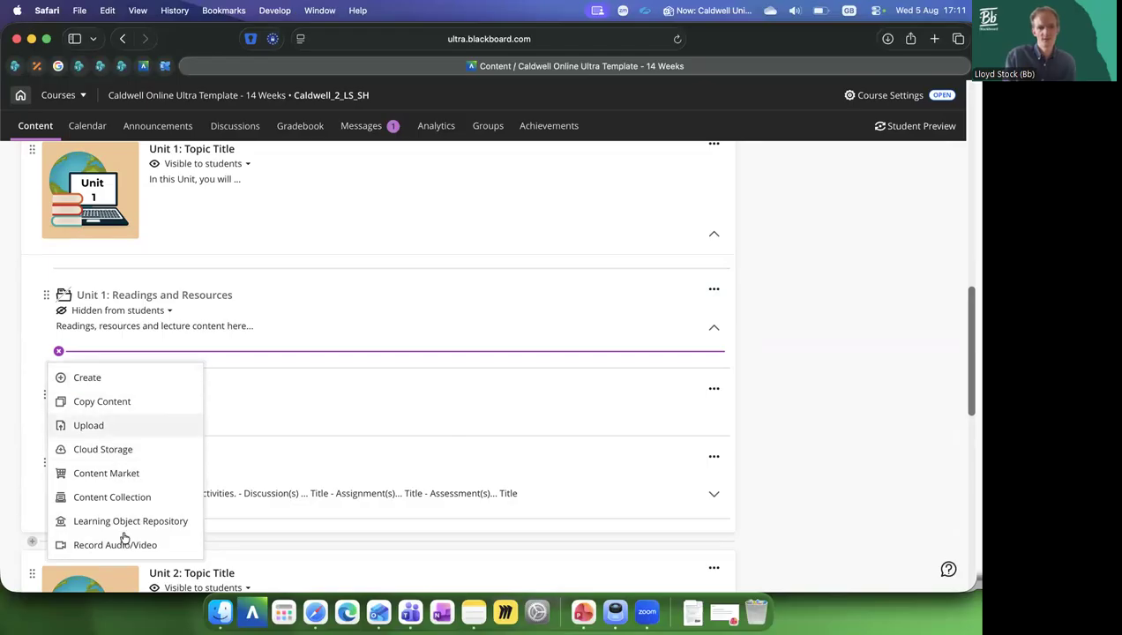
left_click(108, 379)
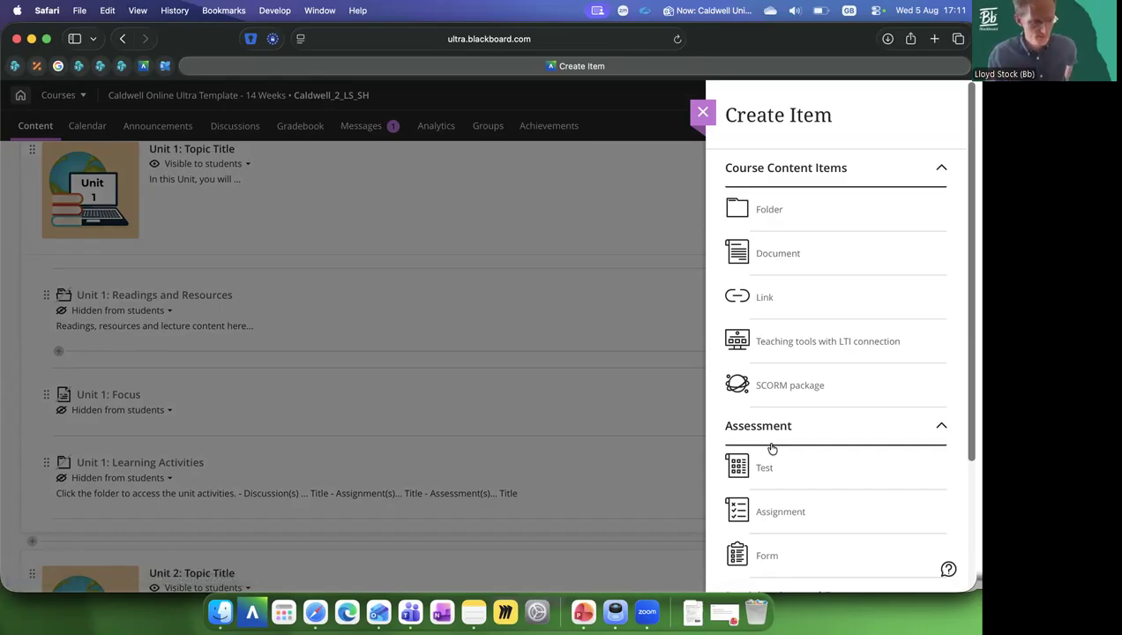
left_click(772, 255)
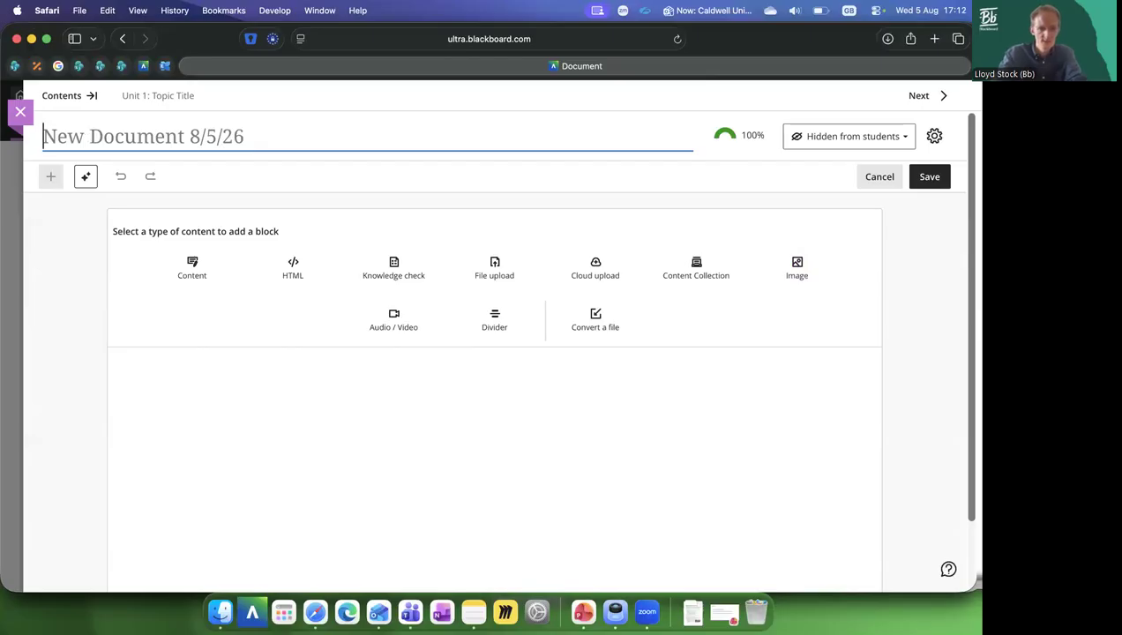
type("Introduction")
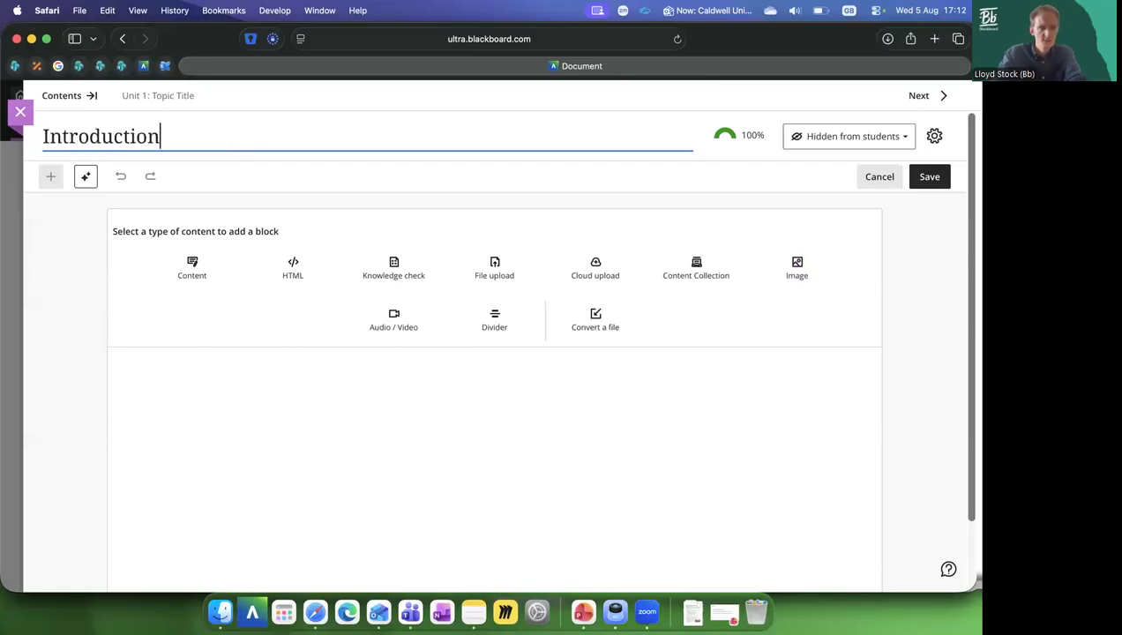
key("super+Left")
type("Mod")
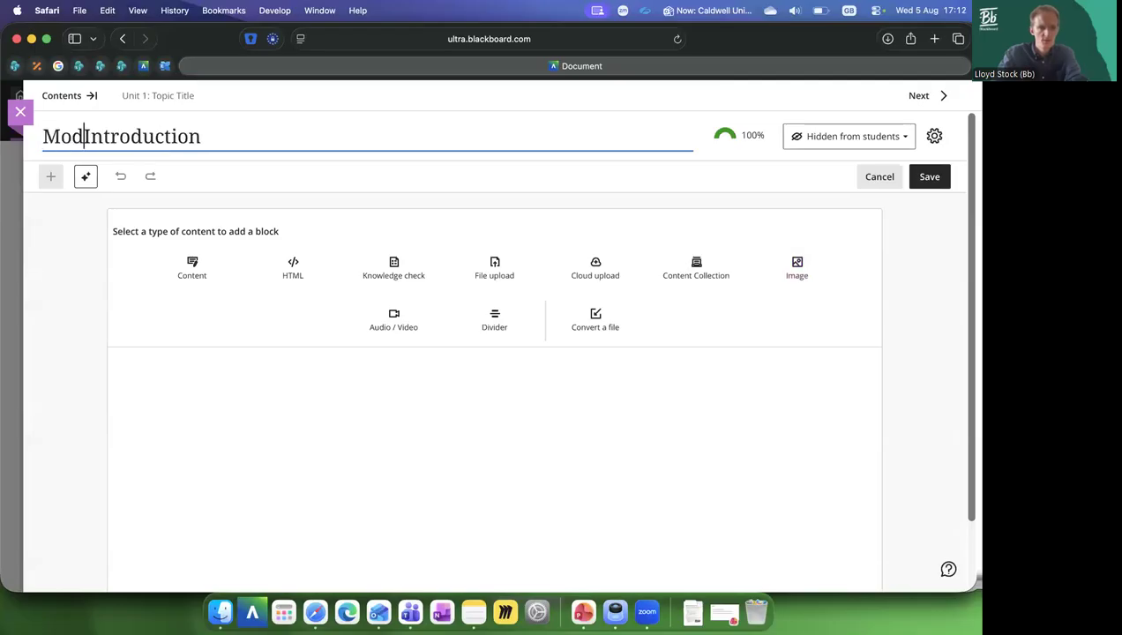
key("shift+super+Left")
type("Unit 1")
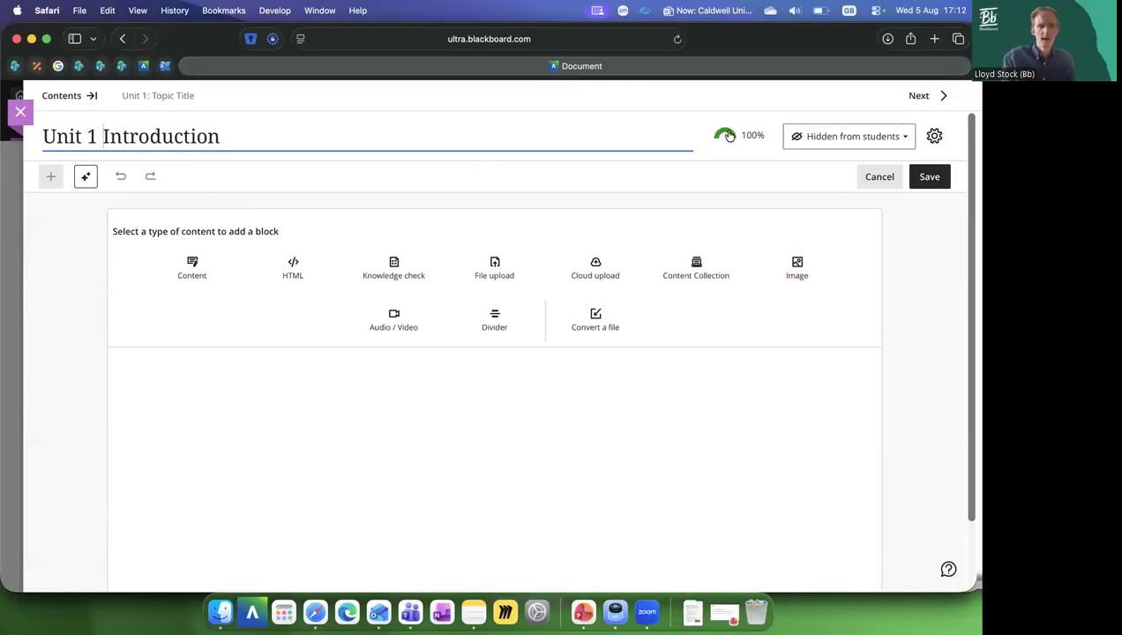
Look over the document's visibility options and its settings for class conversations and description, without changing them.
left_click(875, 137)
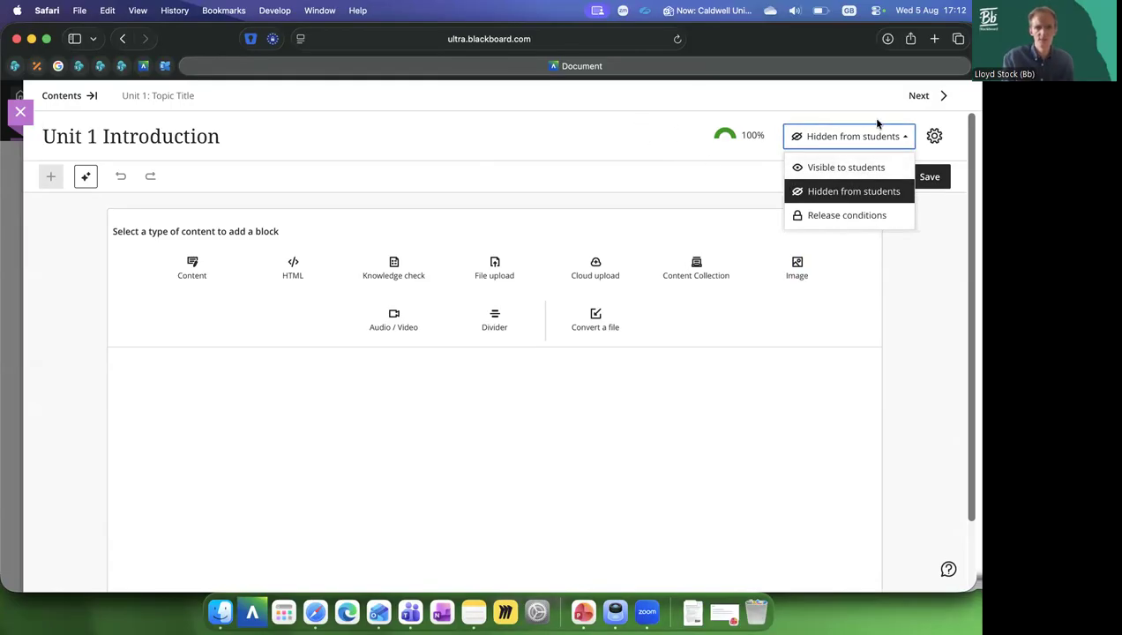
left_click(934, 136)
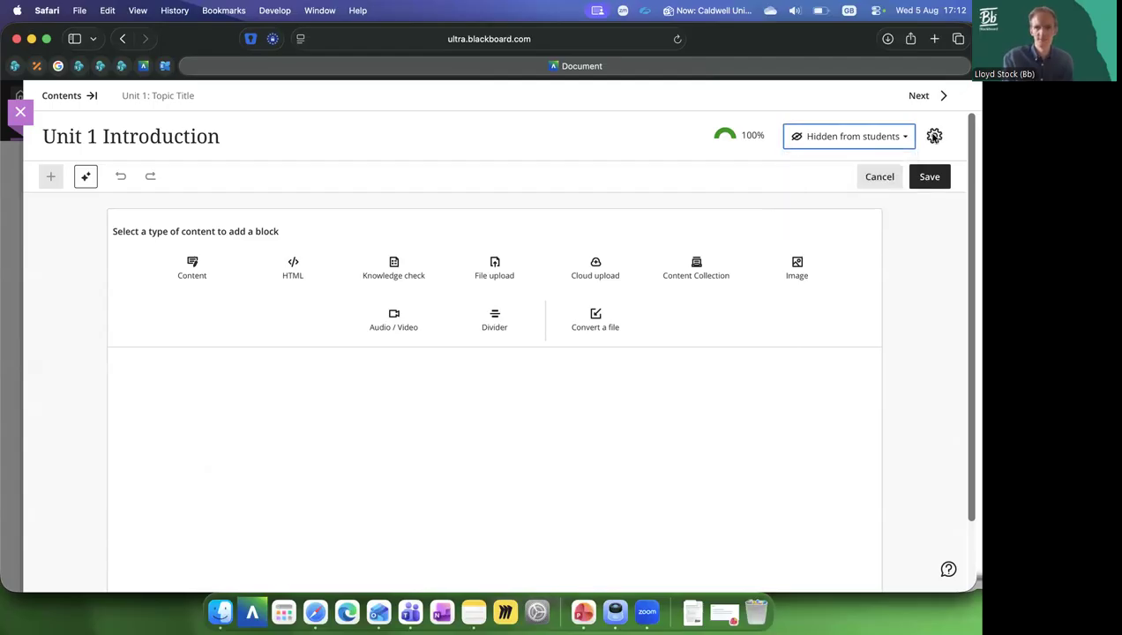
left_click(934, 137)
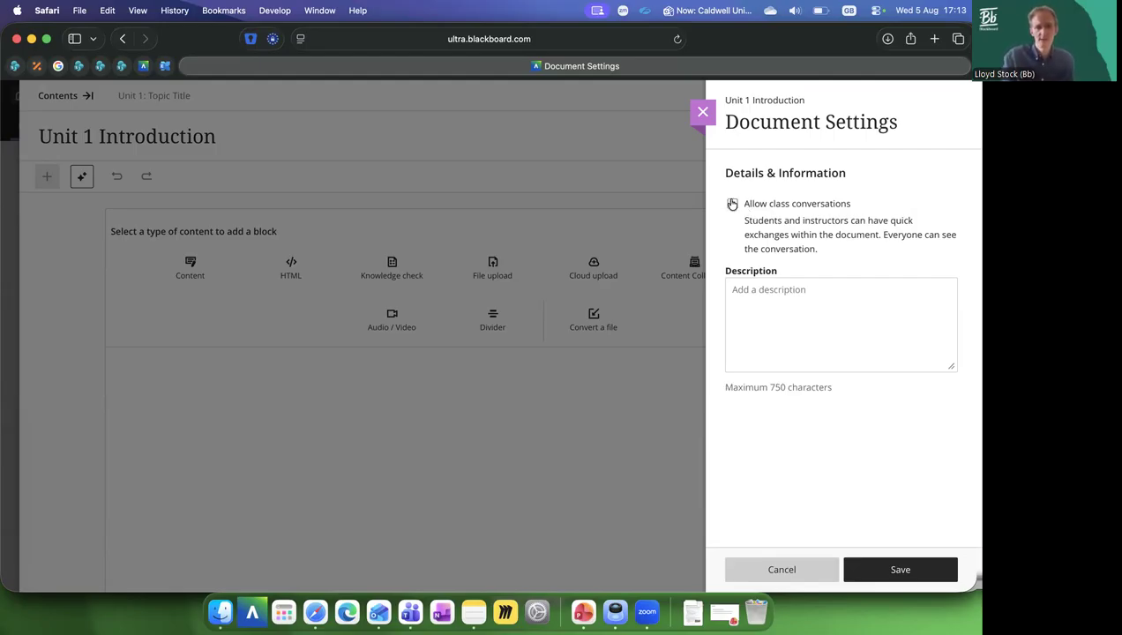
left_click(702, 113)
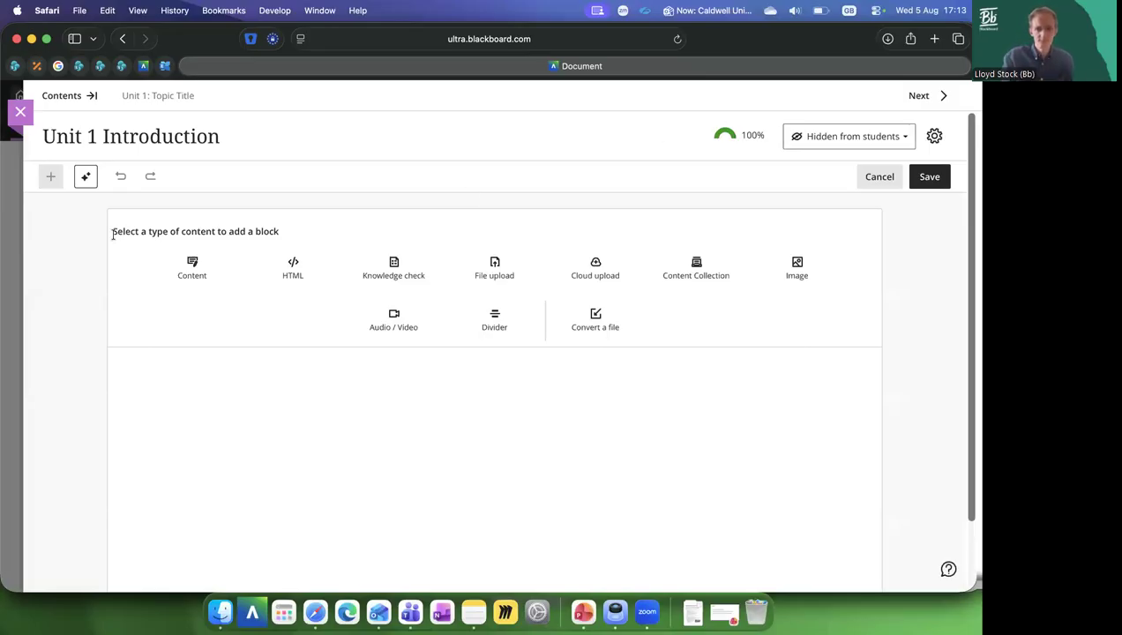
Find Music_Composition_Course_Syllabus.docx with a search for "music" and convert the file into content of the Unit 1 Introduction document.
triple_click(278, 229)
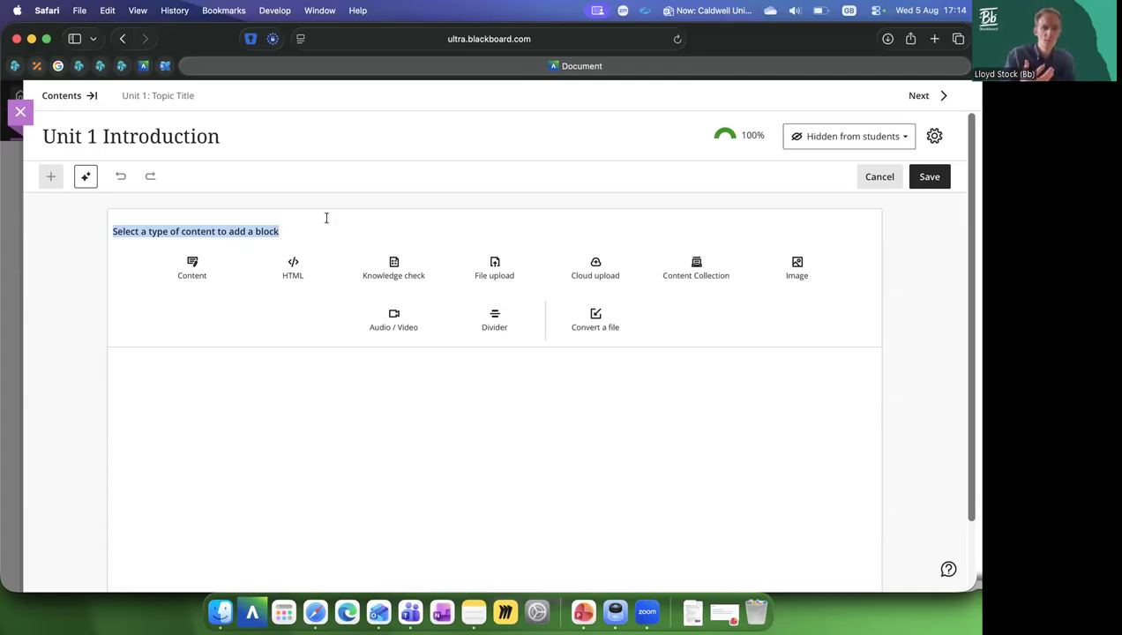
left_click(215, 268)
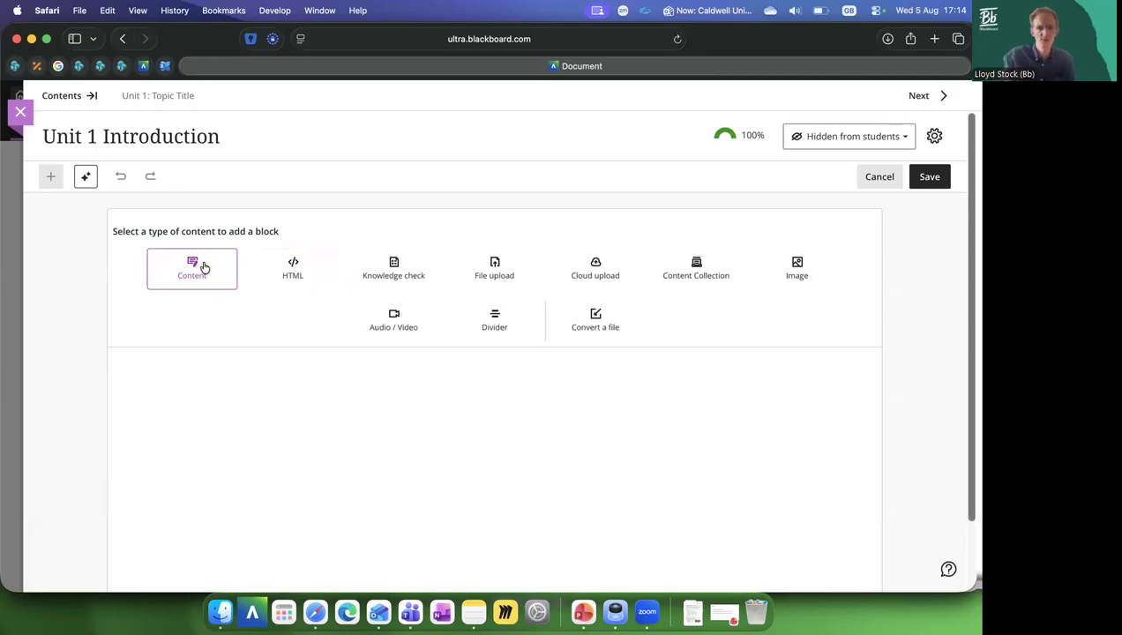
left_click(601, 328)
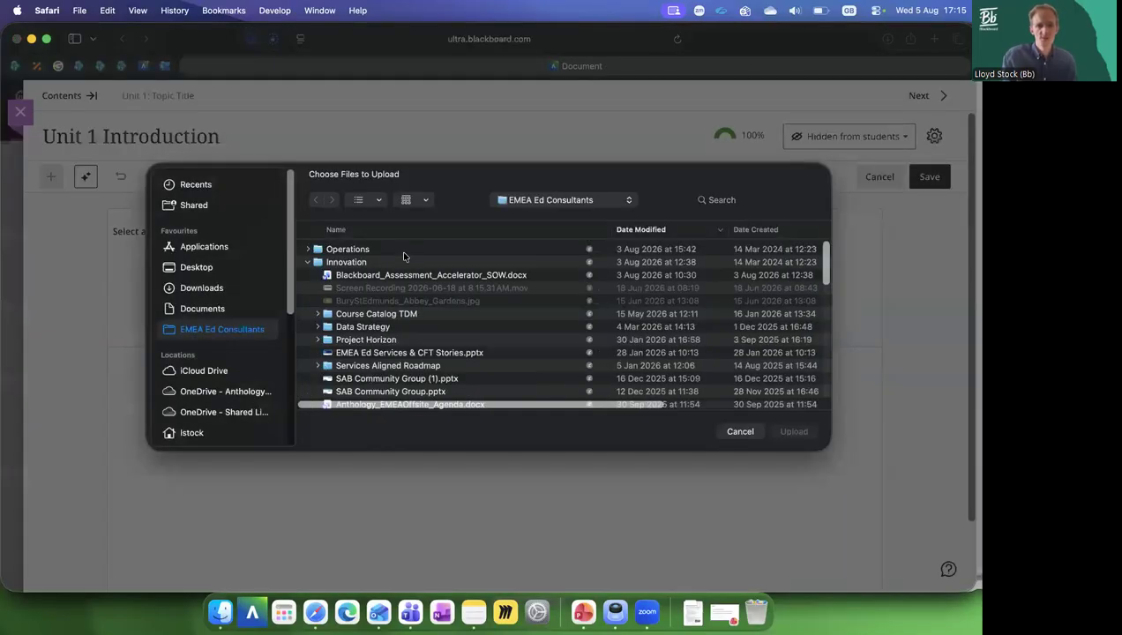
left_click(769, 197)
type("music")
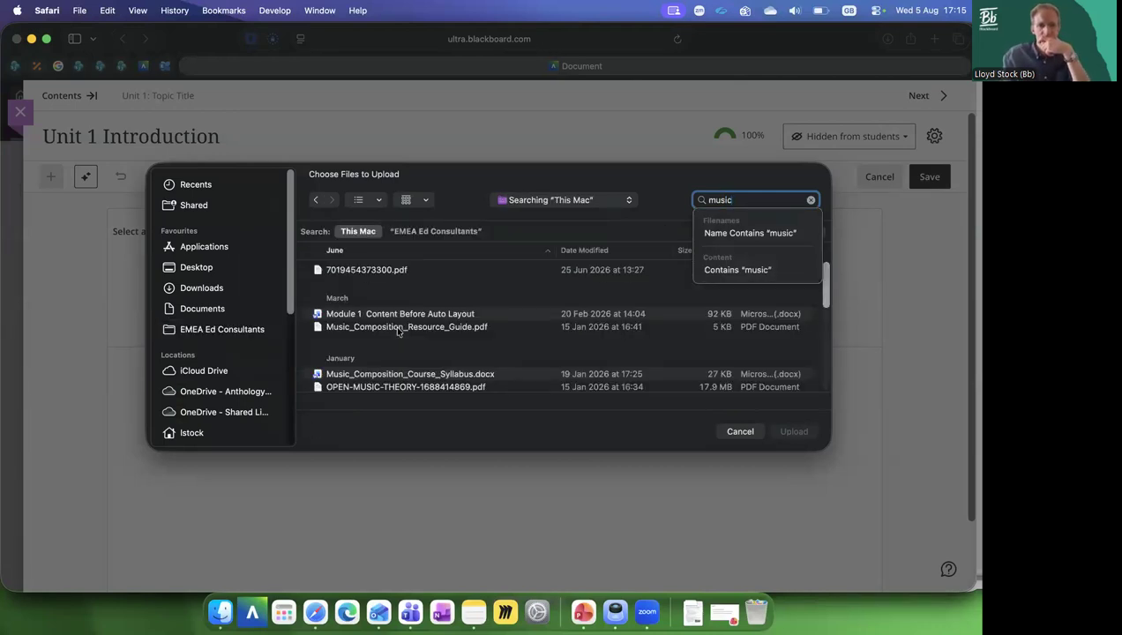
left_click(398, 328)
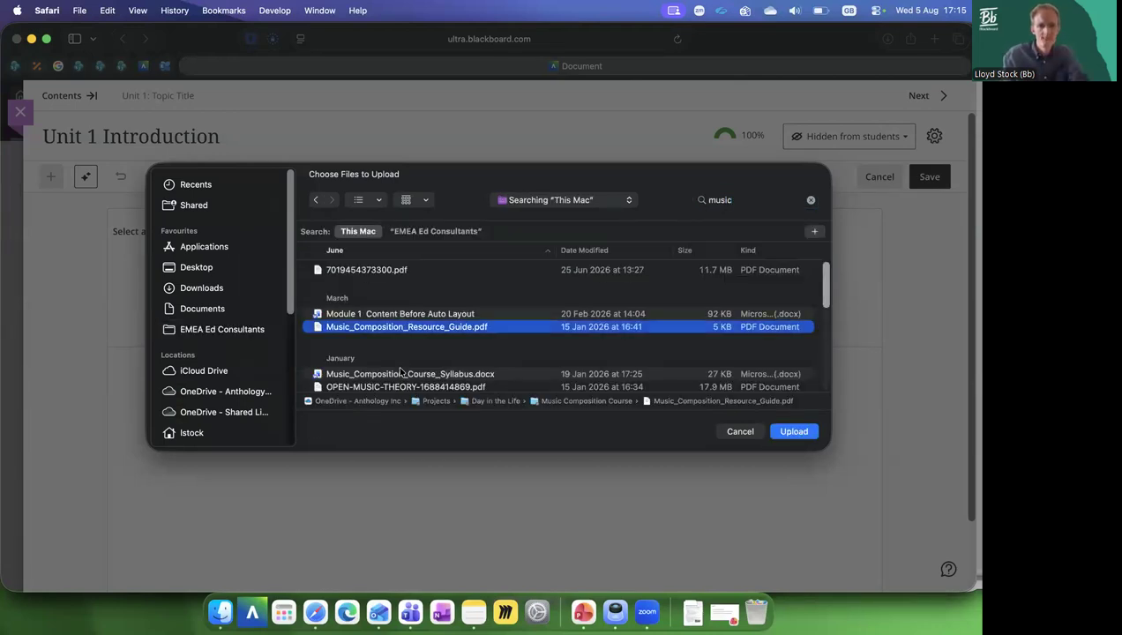
key("space")
key("space")
left_click(399, 374)
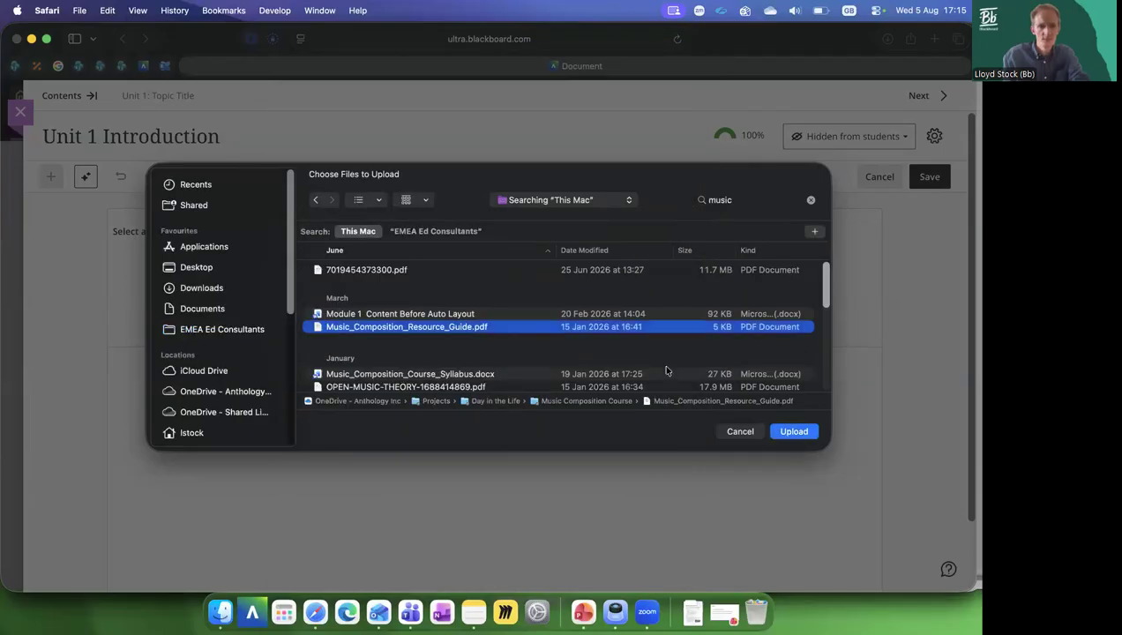
left_click(793, 430)
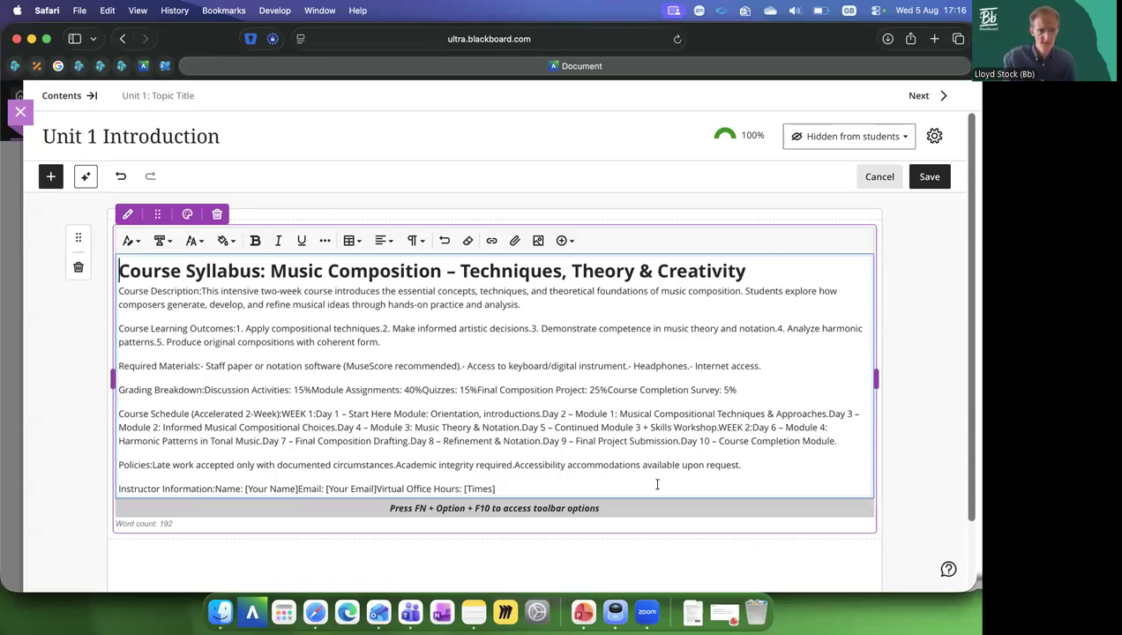
Check the converted syllabus text, leave the text block and save the Unit 1 Introduction document.
left_click_drag(551, 479, 59, 359)
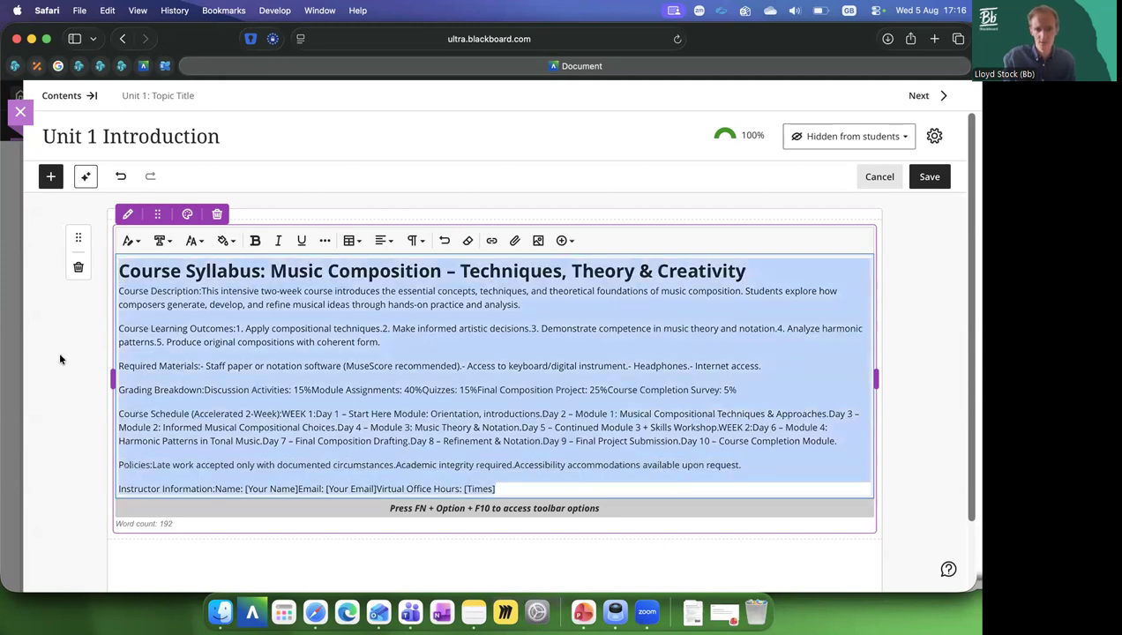
left_click(59, 352)
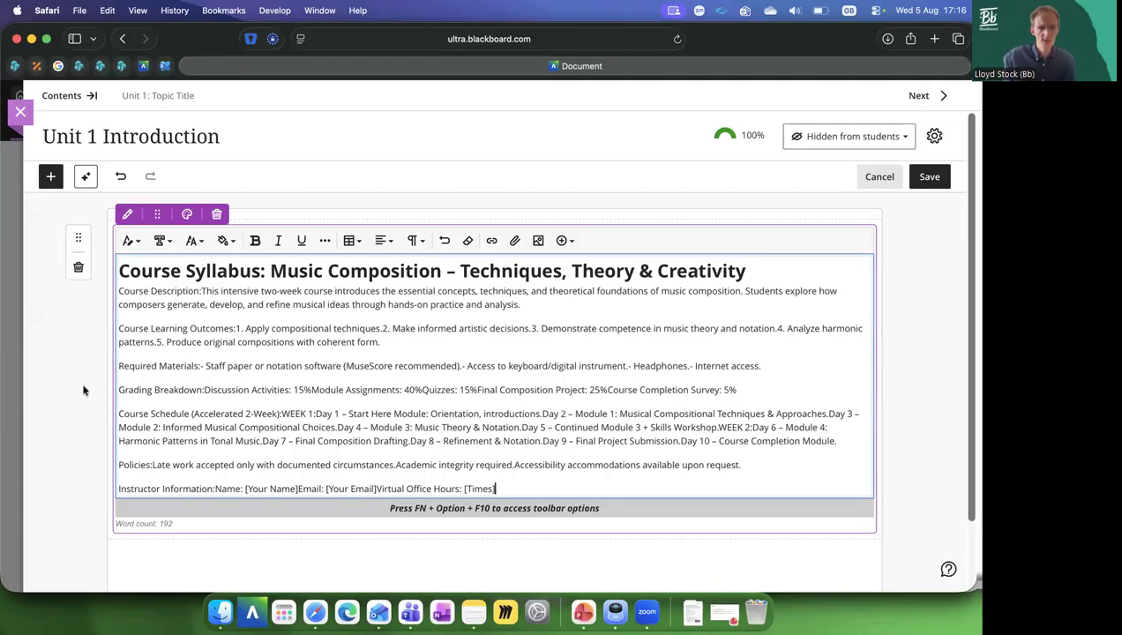
left_click(83, 390)
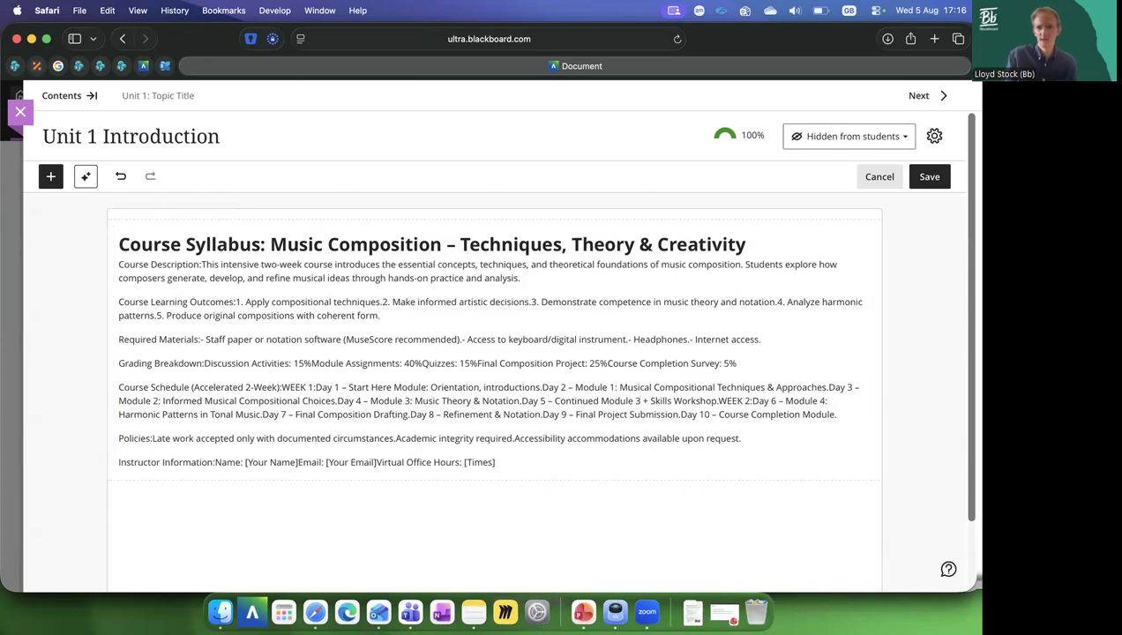
left_click(930, 176)
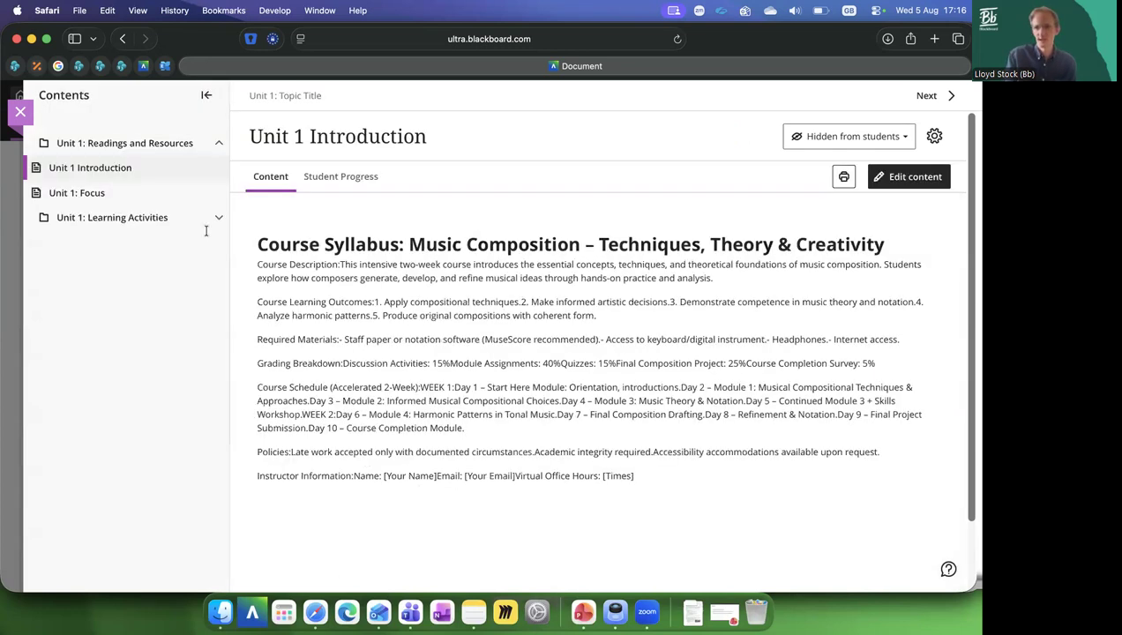
Narrow the browser window to check how the saved document adapts to a small screen, and restore the window's width.
left_click_drag(977, 370, 370, 389)
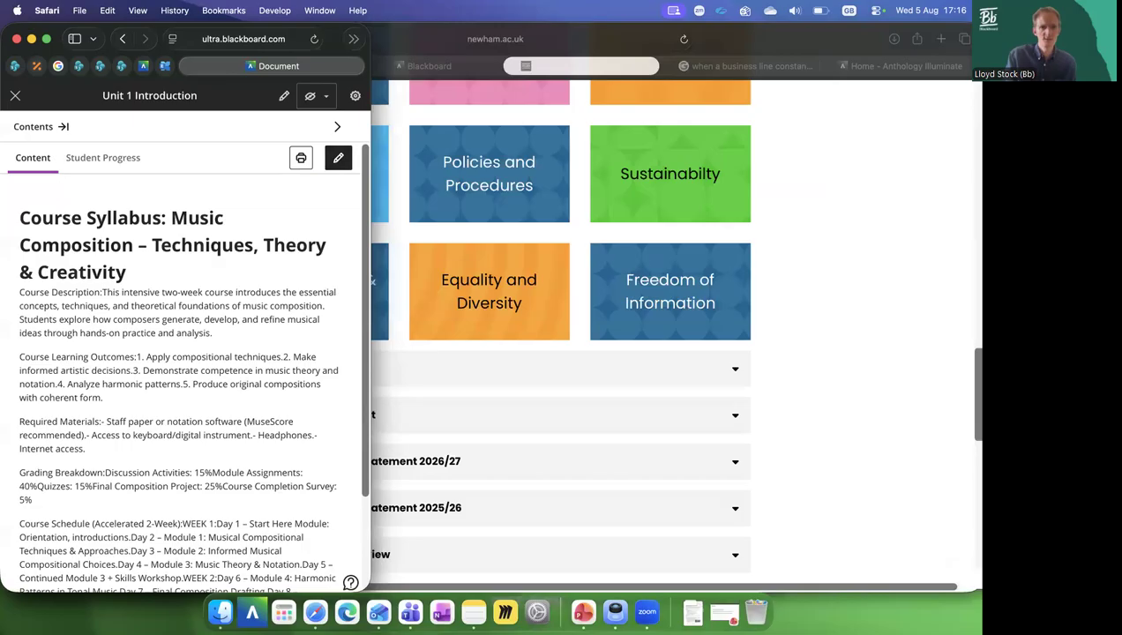
left_click_drag(372, 281, 974, 284)
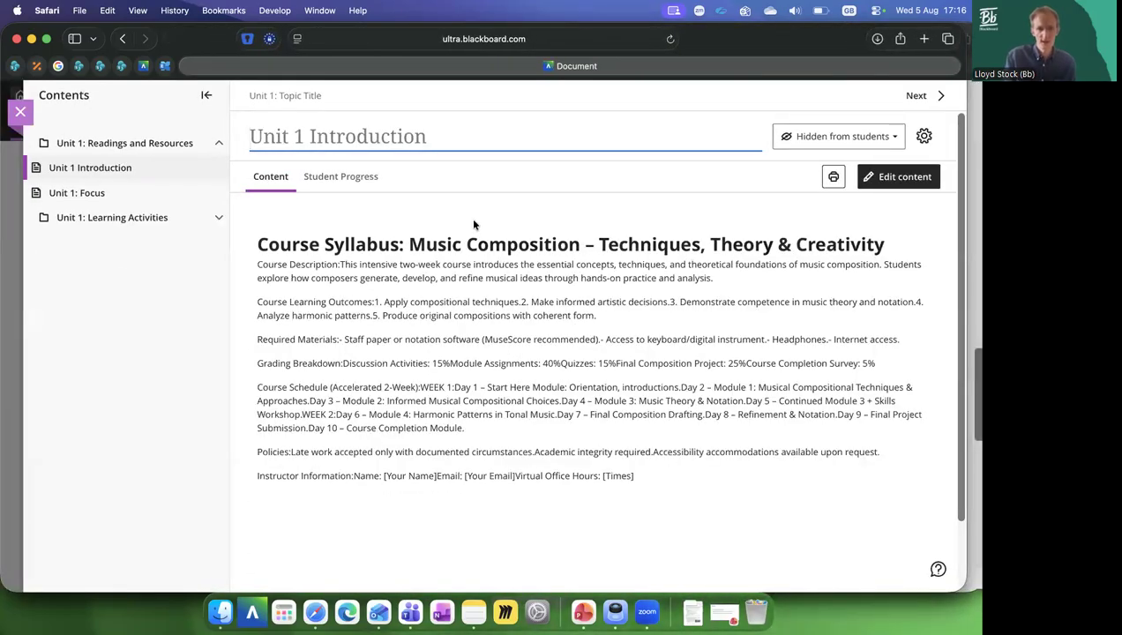
left_click(473, 221)
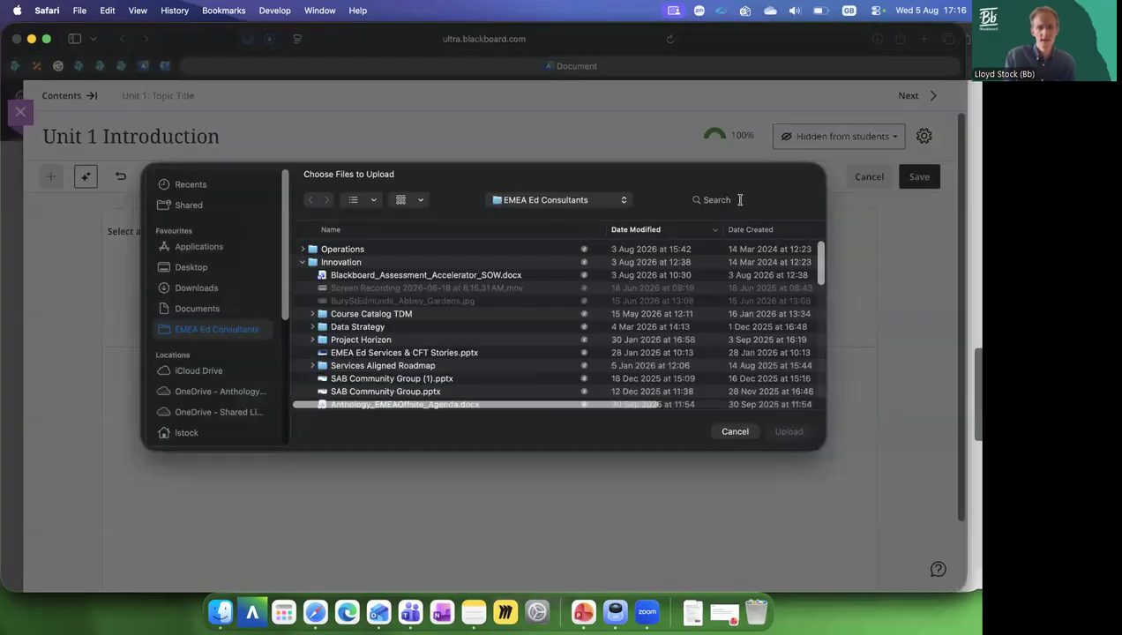
Search the whole computer for "music" in the file chooser and select Maori_Music_Presentation_Themed.pptx.
left_click(740, 199)
type("m")
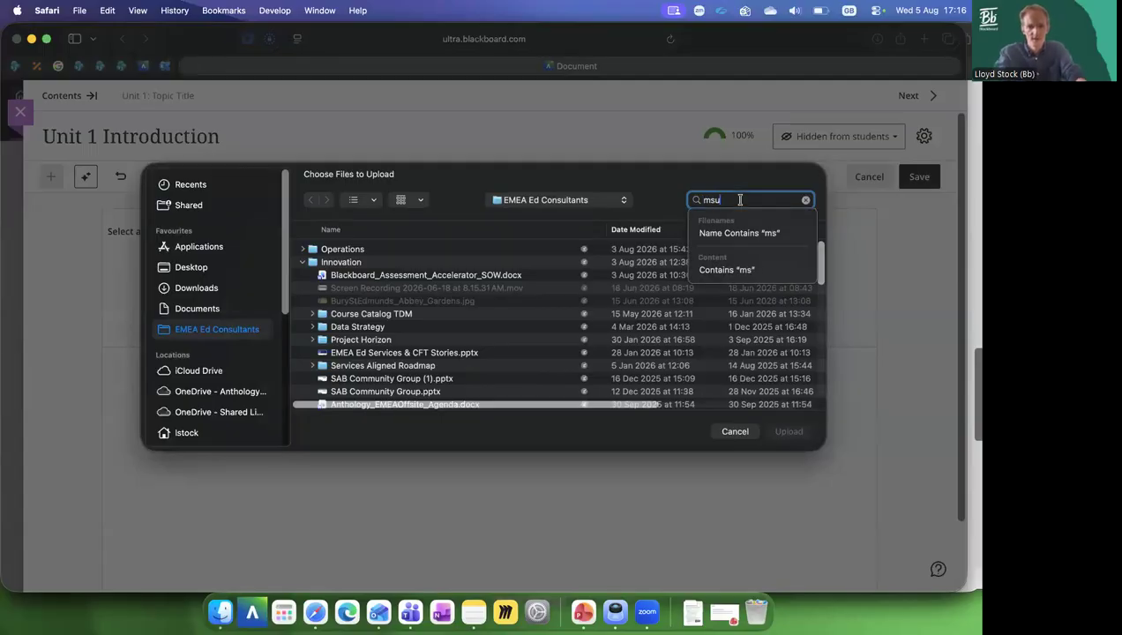
type("u")
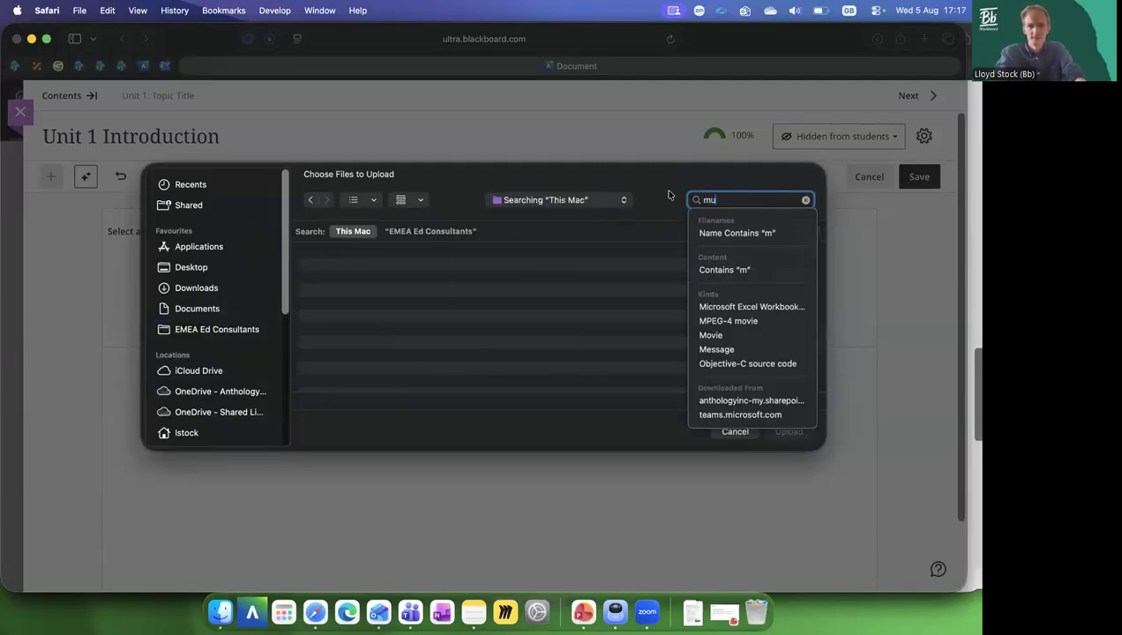
type("sic")
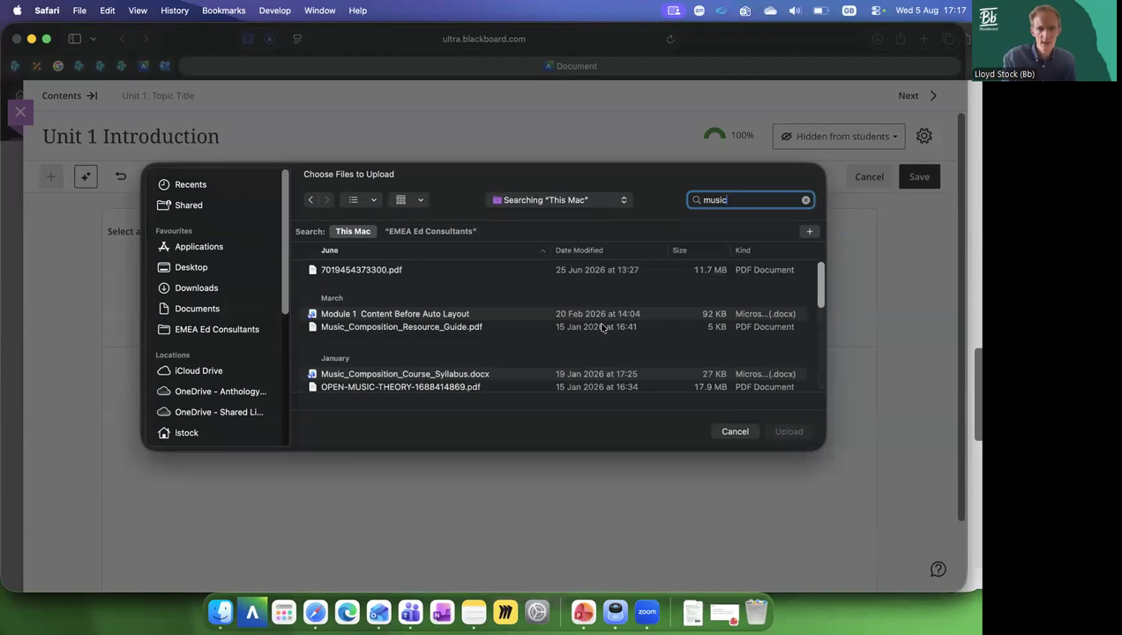
scroll(602, 328, "down", 5)
scroll(602, 328, "down", 5)
scroll(458, 347, "down", 3)
left_click(458, 342)
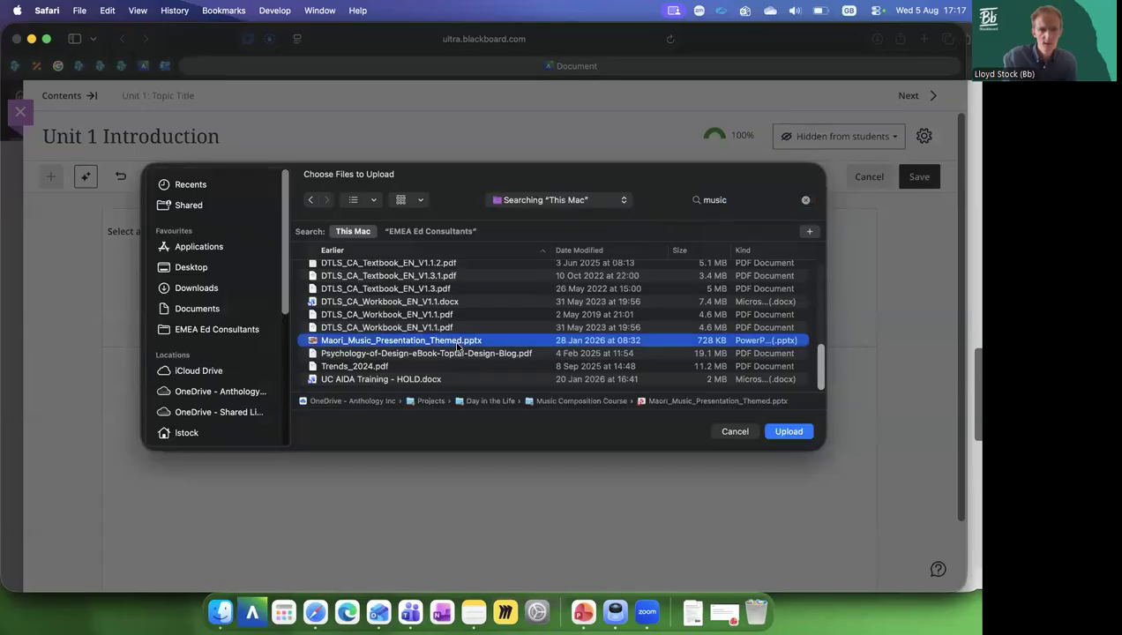
Preview the slides of Maori_Music_Presentation_Themed.pptx, convert the file into content of the Unit 1 Introduction document and leave the text block.
key("space")
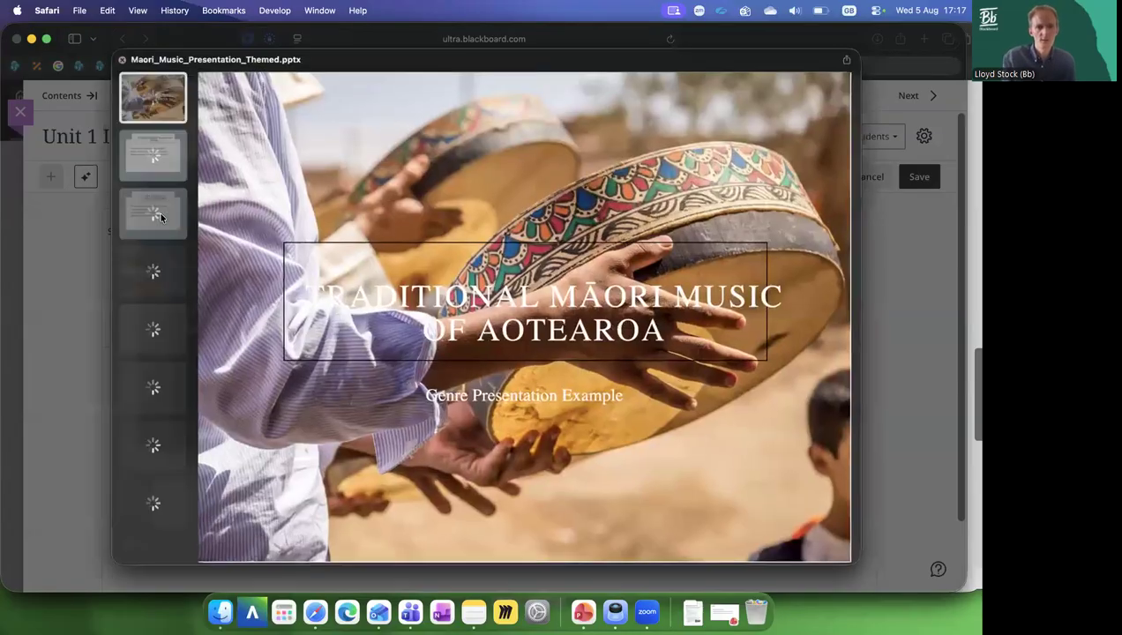
key("Down")
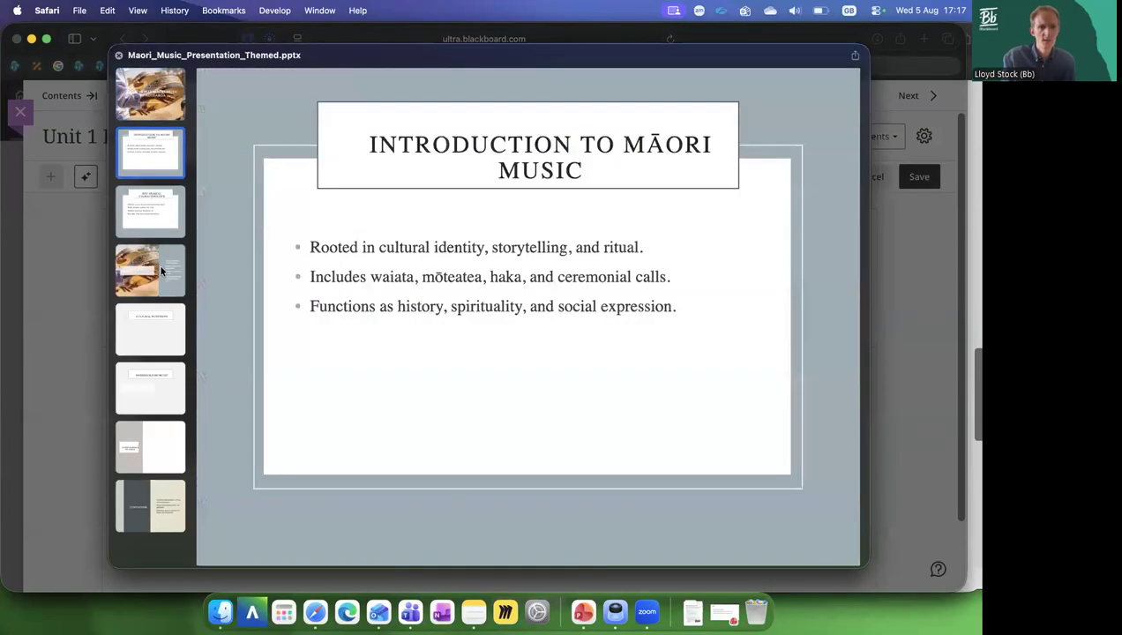
left_click(159, 211)
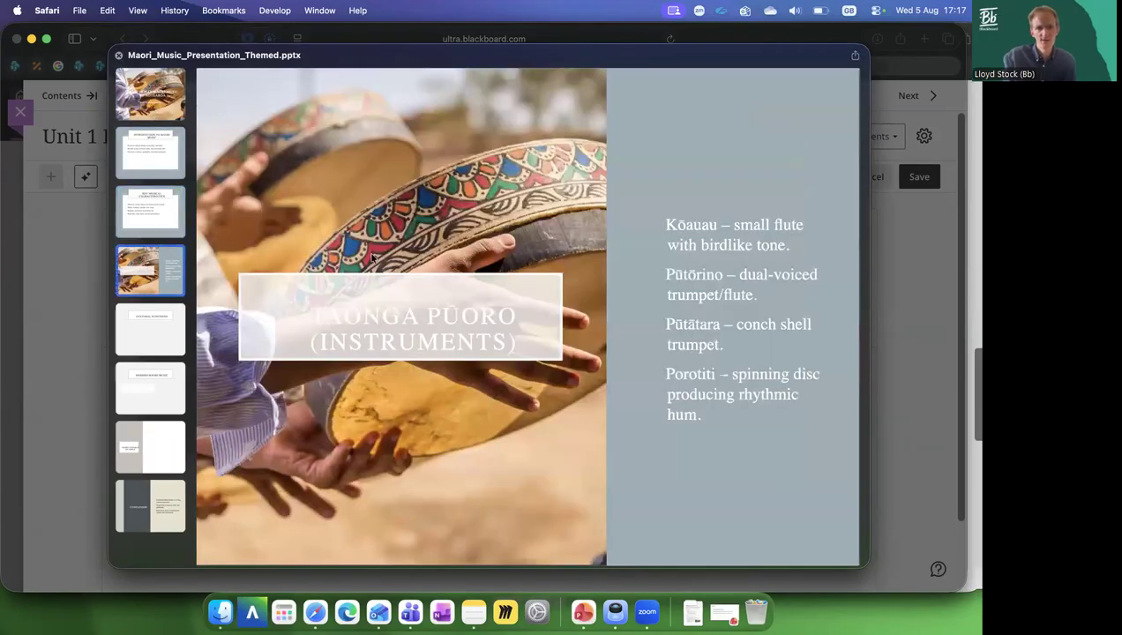
scroll(494, 346, "up", 10)
key("space")
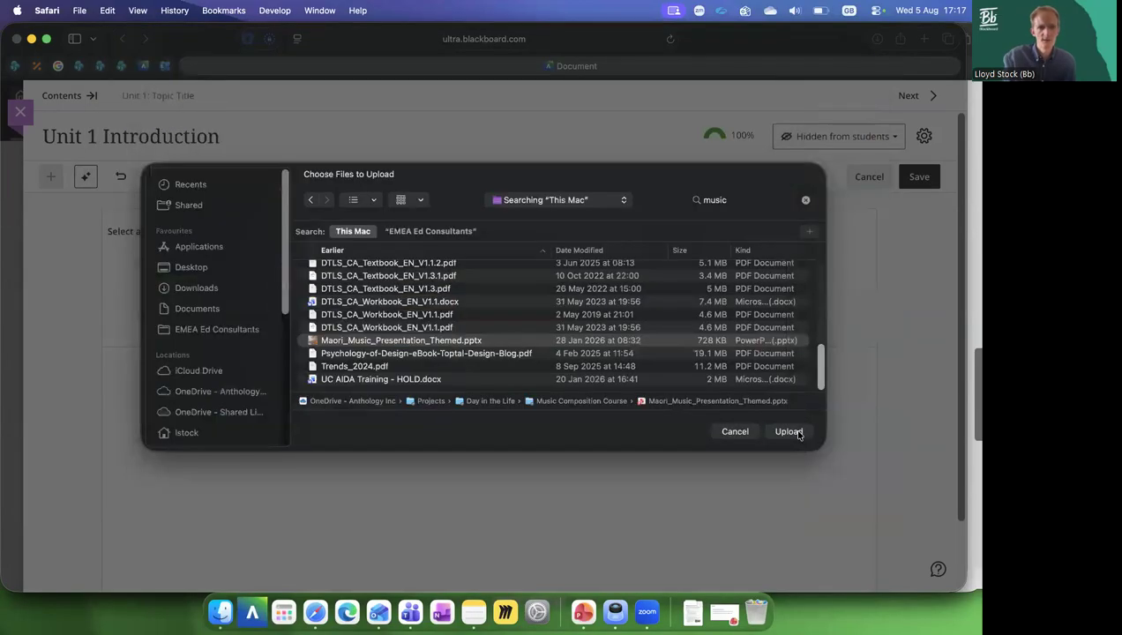
left_click(789, 431)
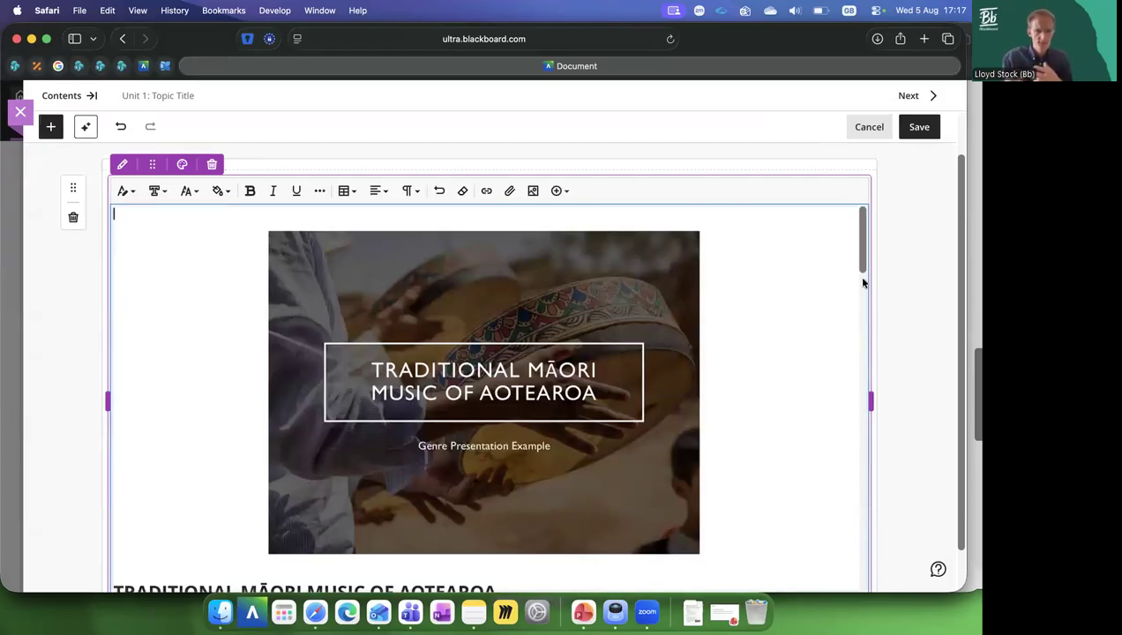
scroll(863, 308, "down", 5)
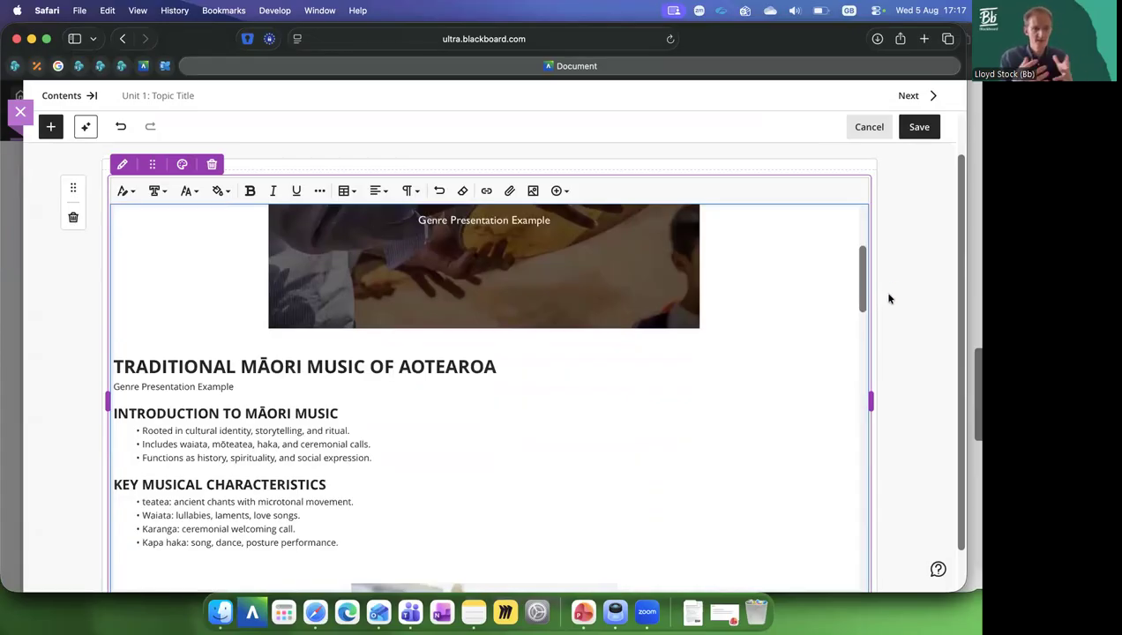
left_click(873, 291)
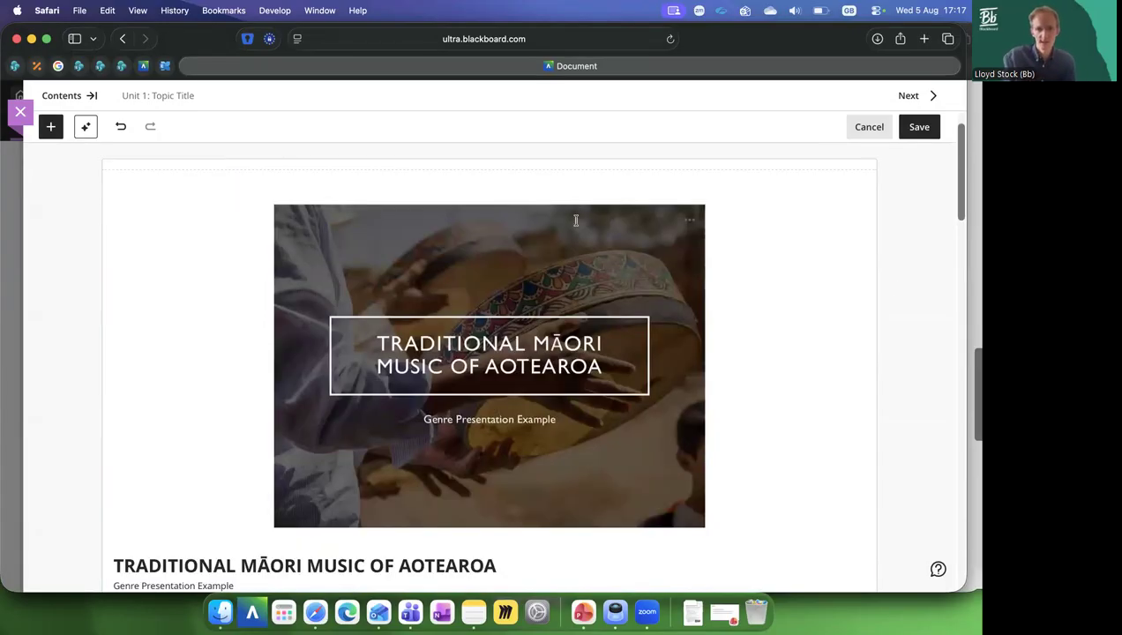
Examine the converted presentation content from the title image through the headings, lists and slide graphics to the conclusion.
scroll(683, 247, "down", 5)
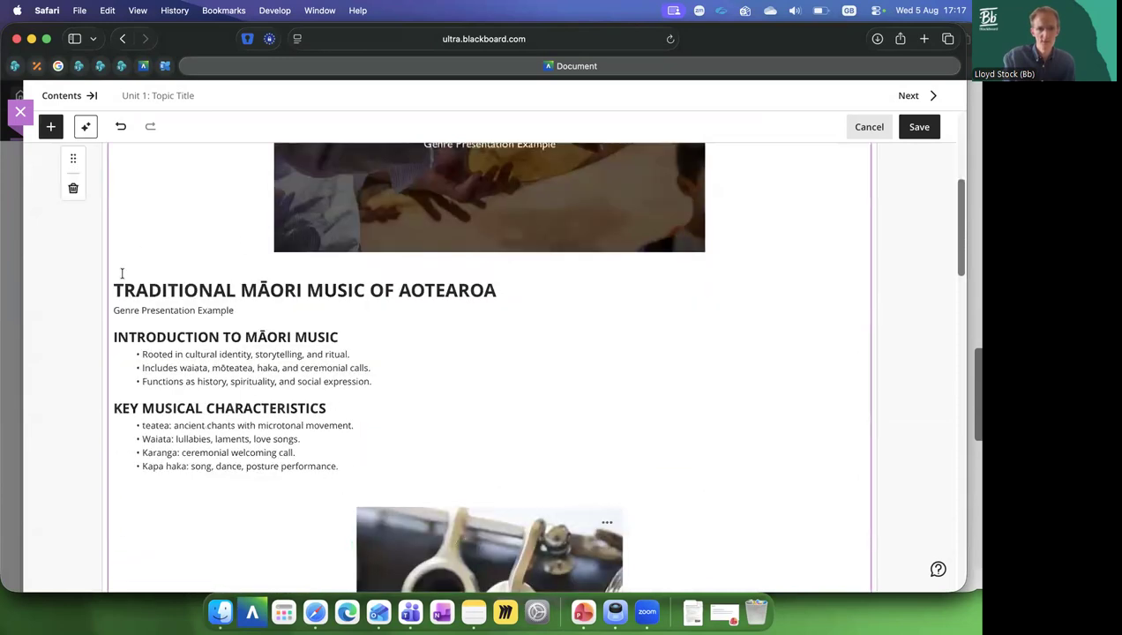
scroll(193, 360, "down", 2)
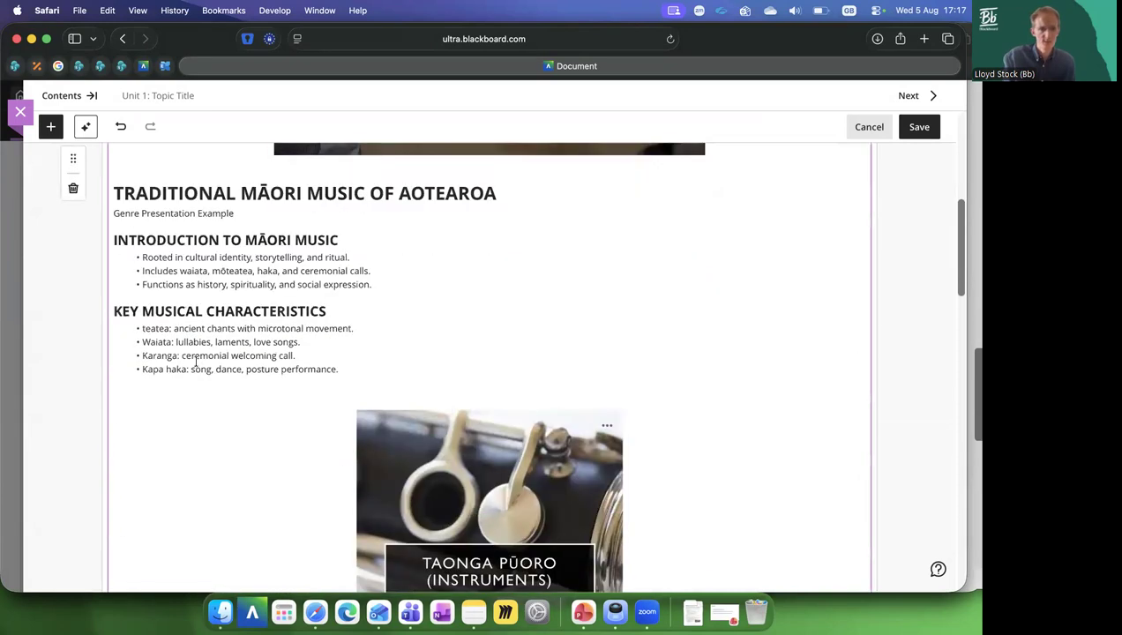
scroll(196, 361, "down", 15)
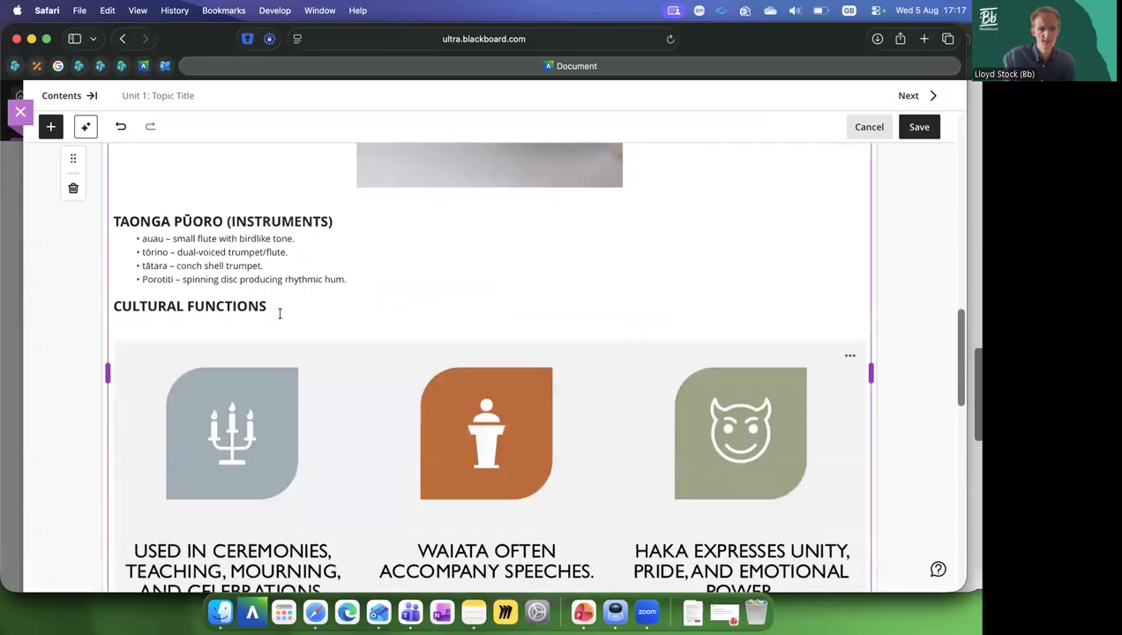
scroll(260, 285, "up", 3)
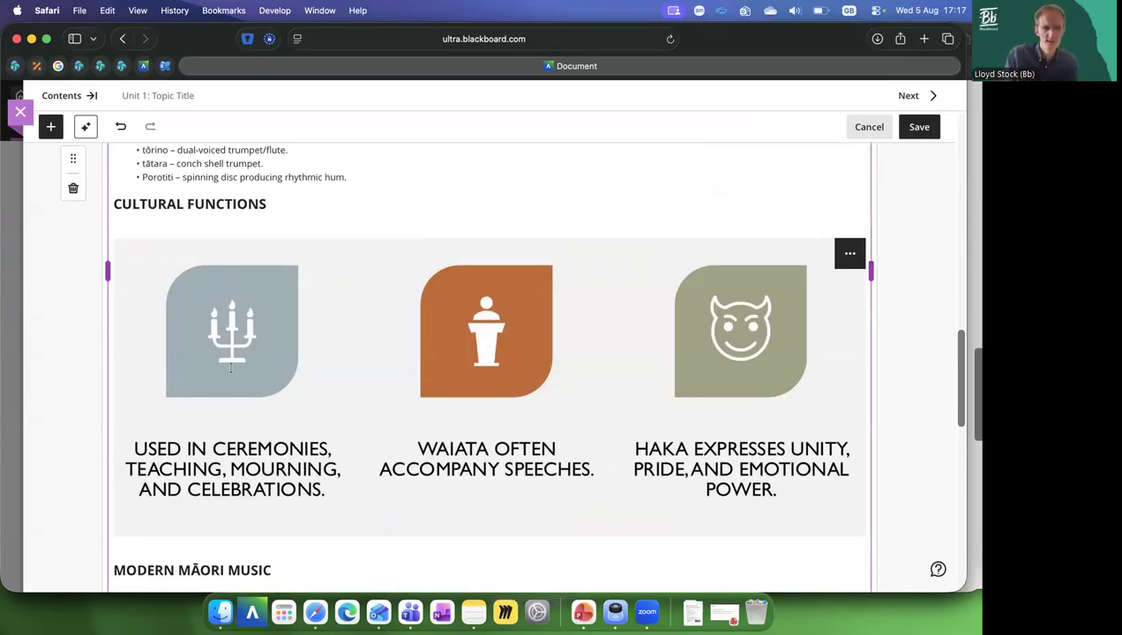
scroll(230, 368, "down", 7)
scroll(230, 368, "down", 10)
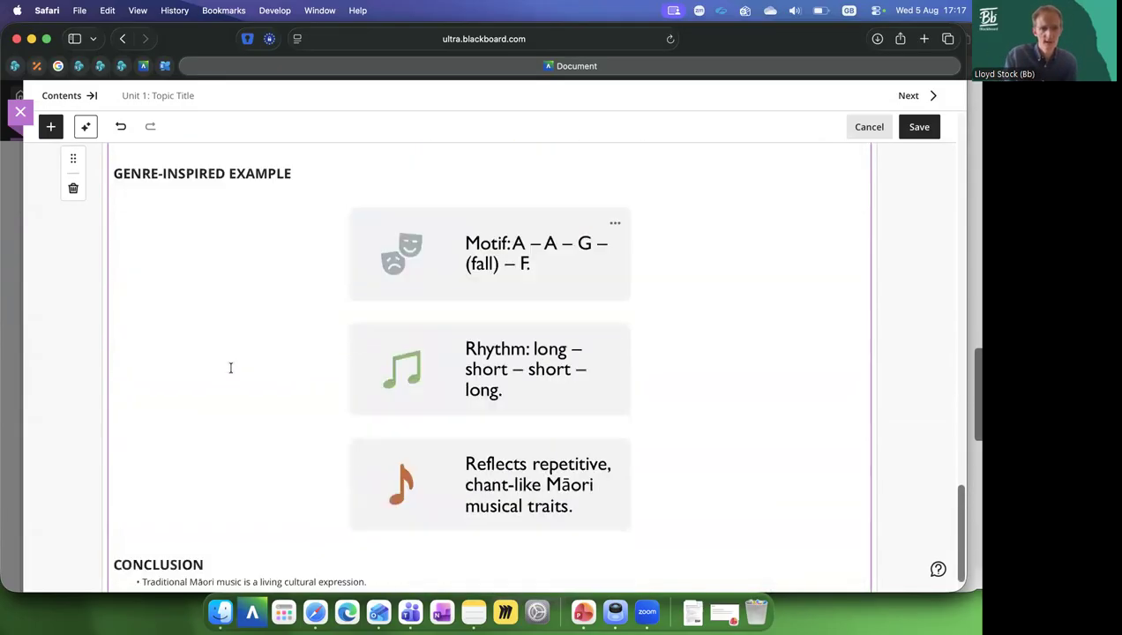
scroll(230, 369, "up", 20)
scroll(230, 369, "up", 15)
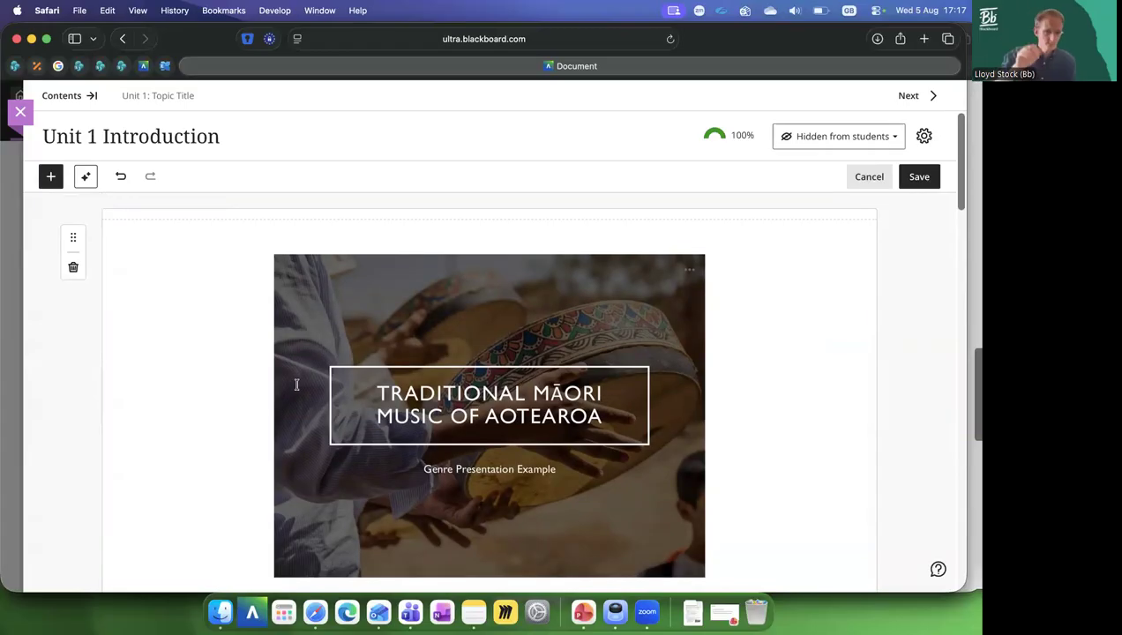
scroll(60, 330, "down", 5)
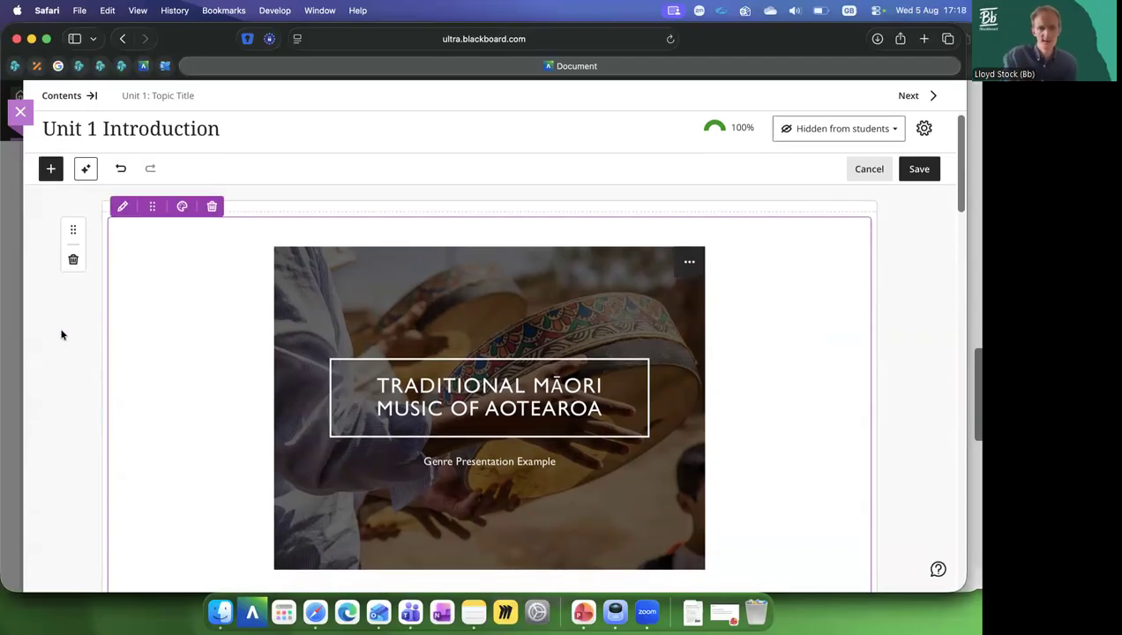
scroll(80, 239, "up", 5)
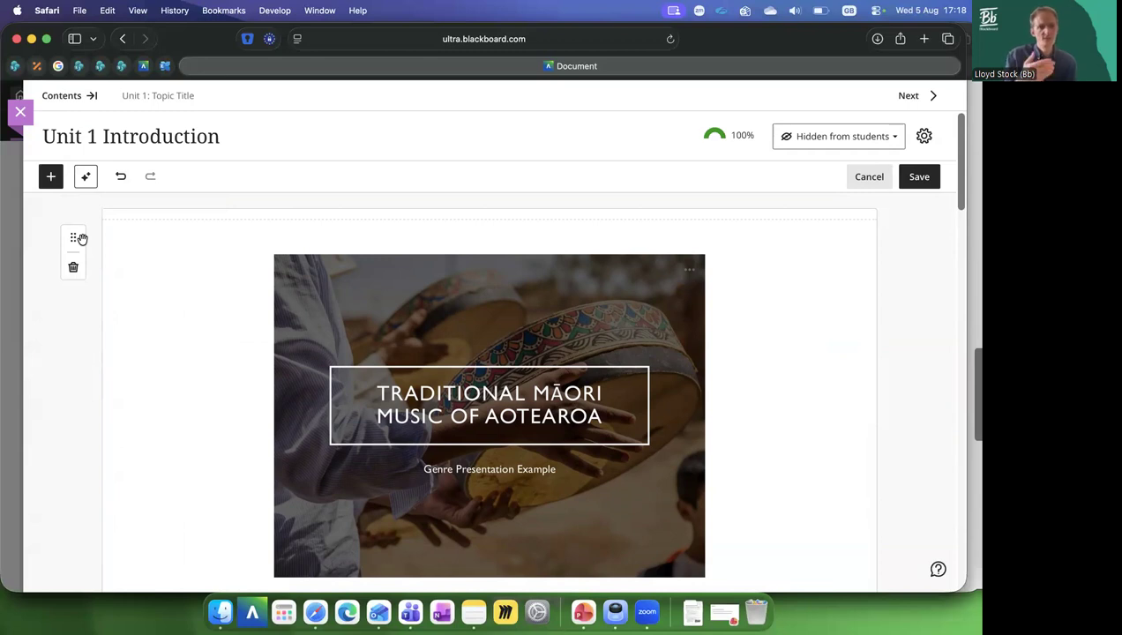
Apply an auto-generated layout with Unsplash stock images and a knowledge check to the document, and look through the resulting blocks.
left_click(86, 177)
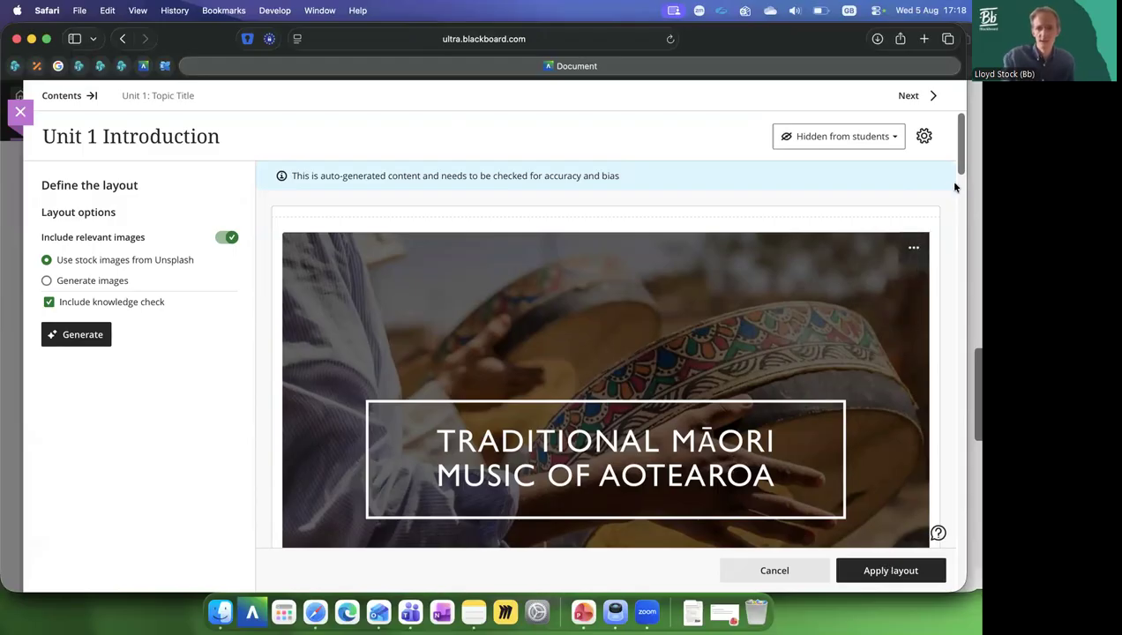
left_click(891, 570)
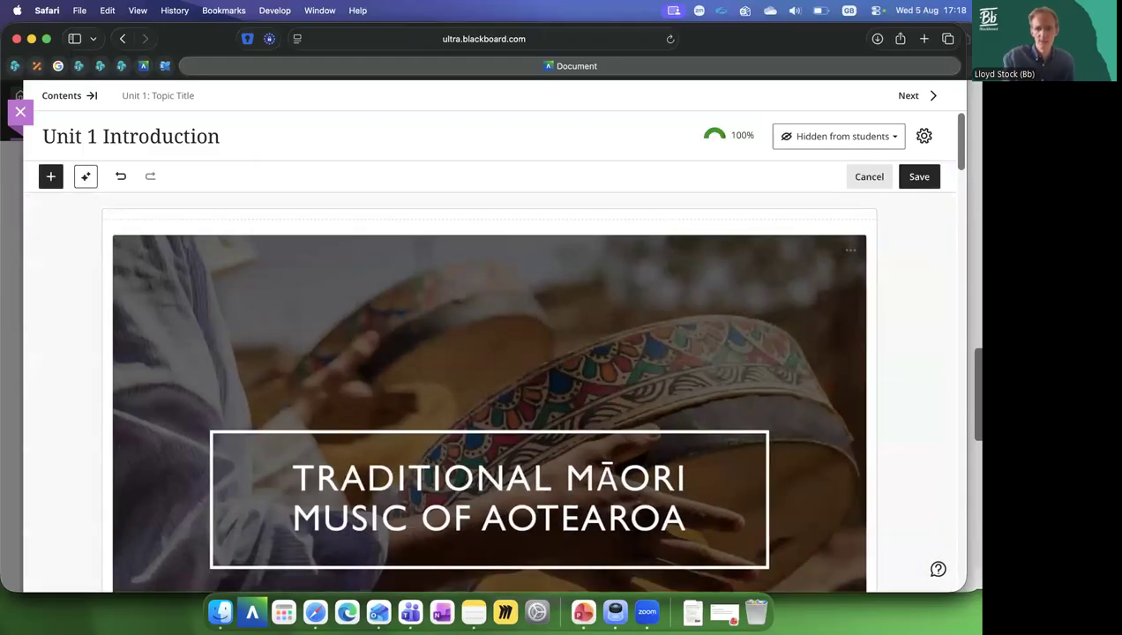
scroll(491, 353, "down", 10)
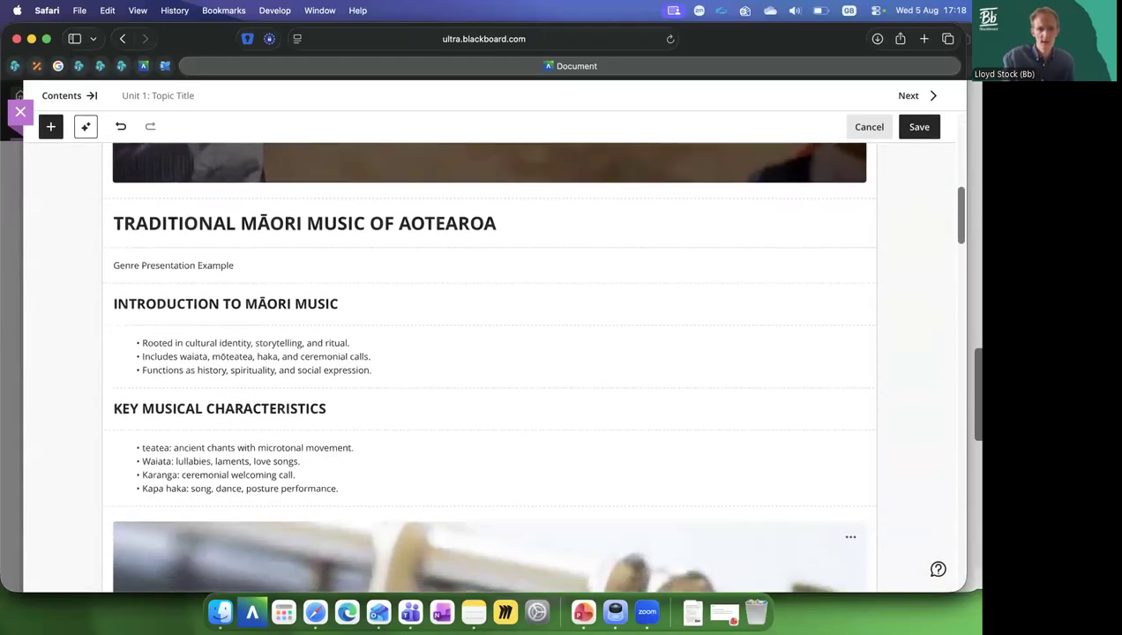
scroll(491, 366, "down", 10)
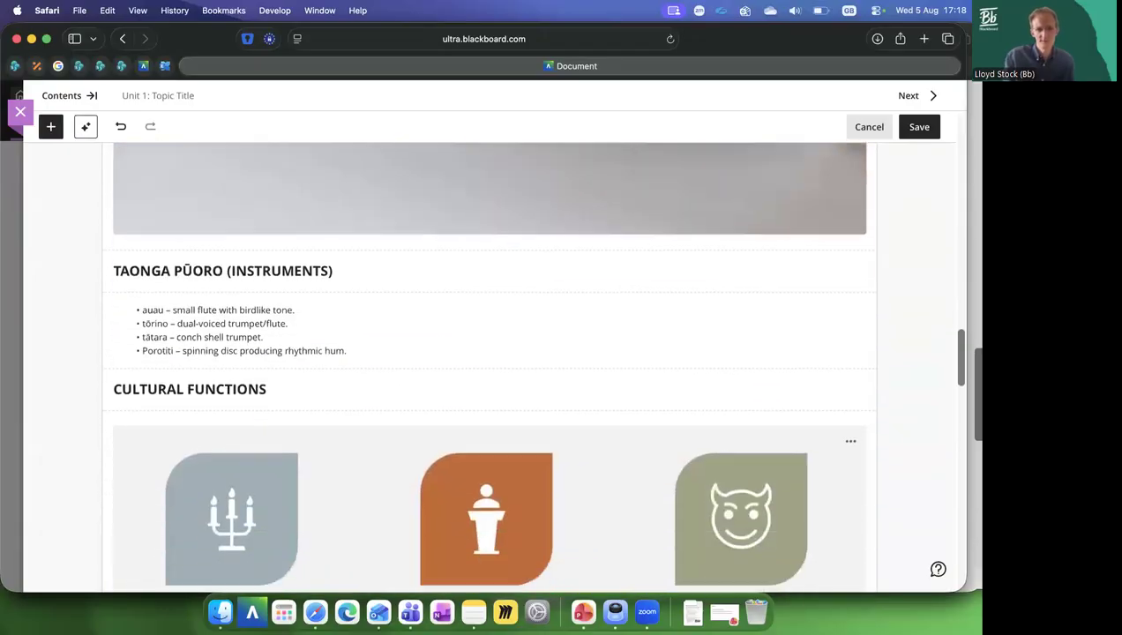
scroll(491, 366, "down", 10)
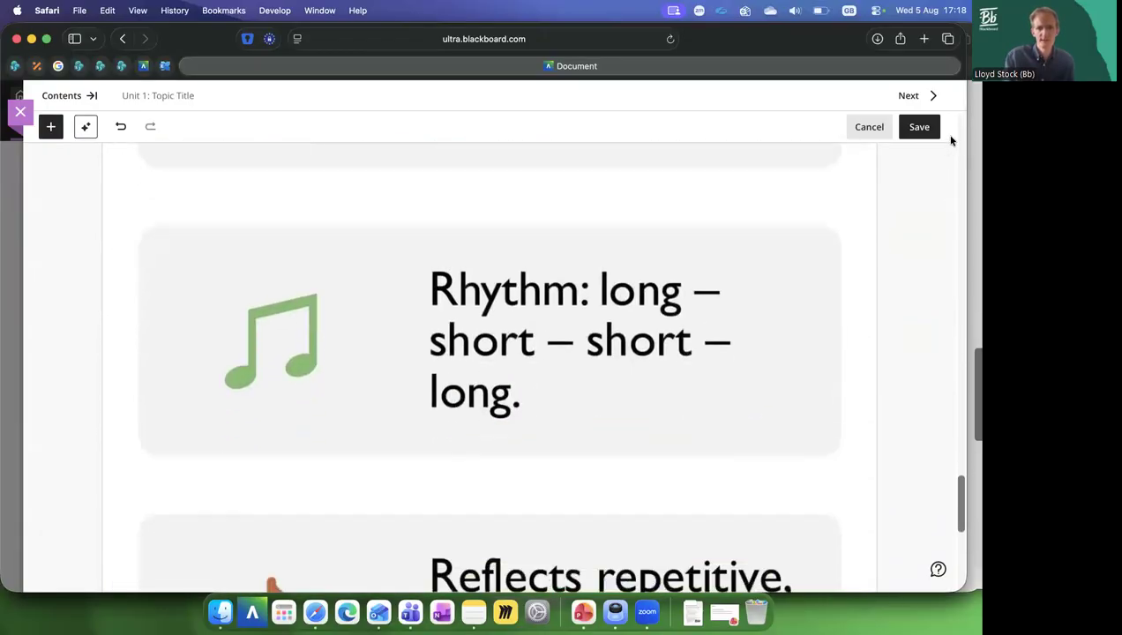
scroll(951, 141, "up", 10)
scroll(951, 141, "up", 15)
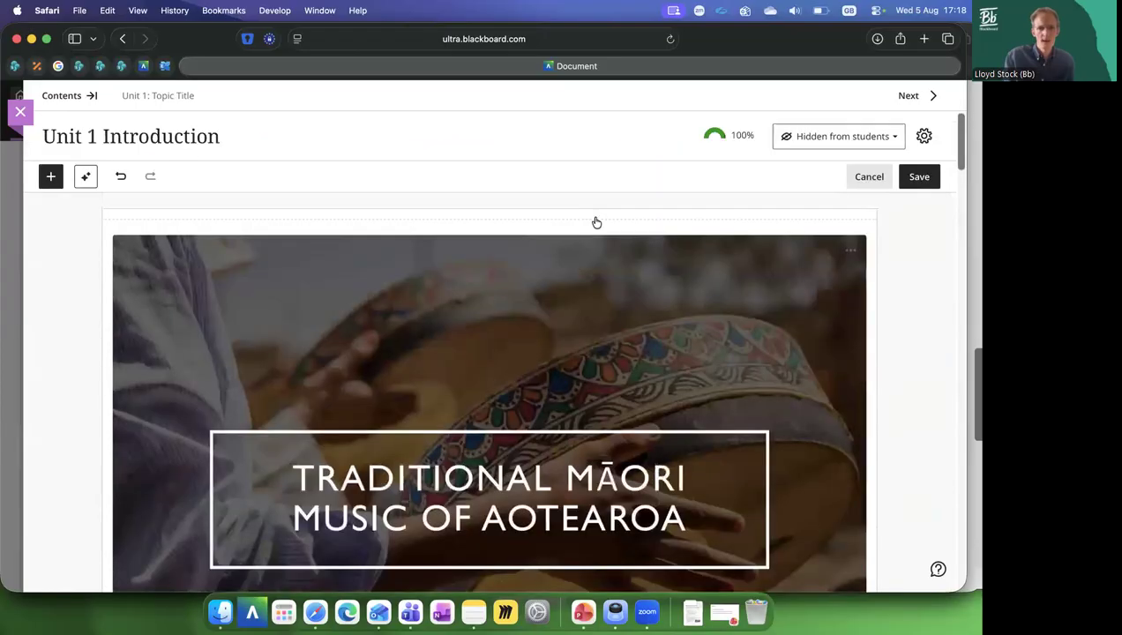
Delete the title image block at the start of the document, and undo both the deletion and the applied layout.
mouse_move(569, 216)
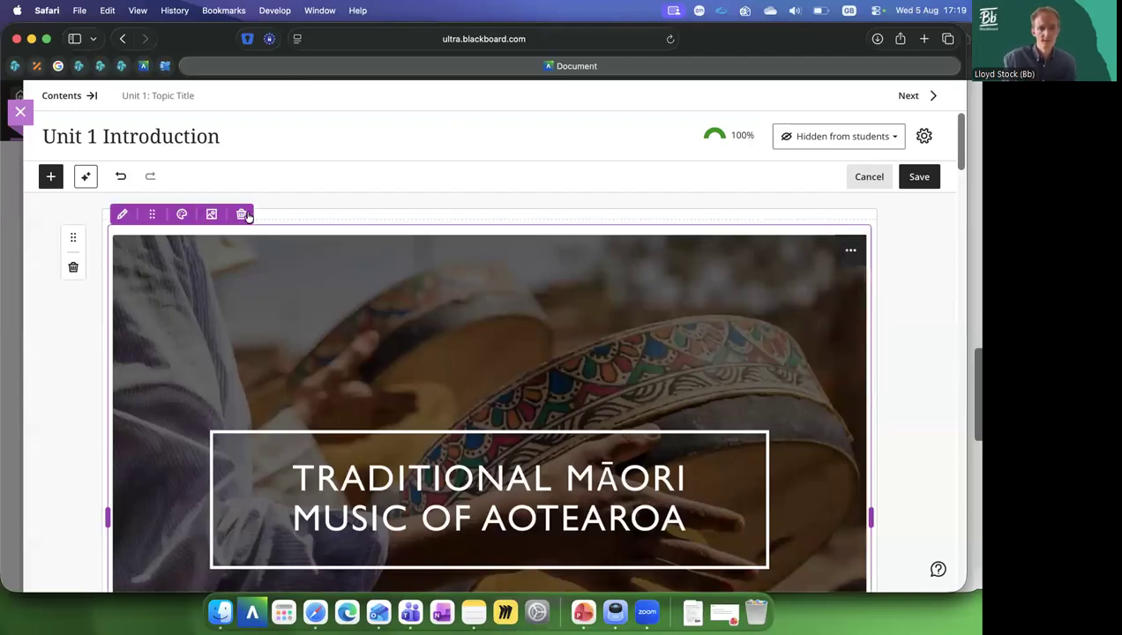
mouse_move(244, 220)
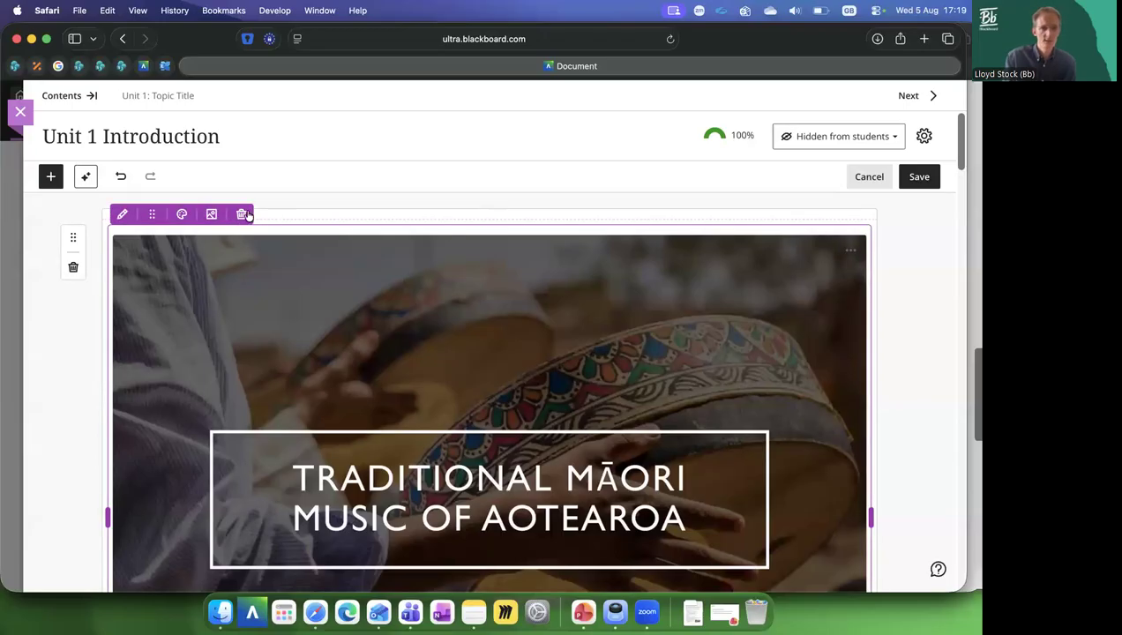
left_click(242, 214)
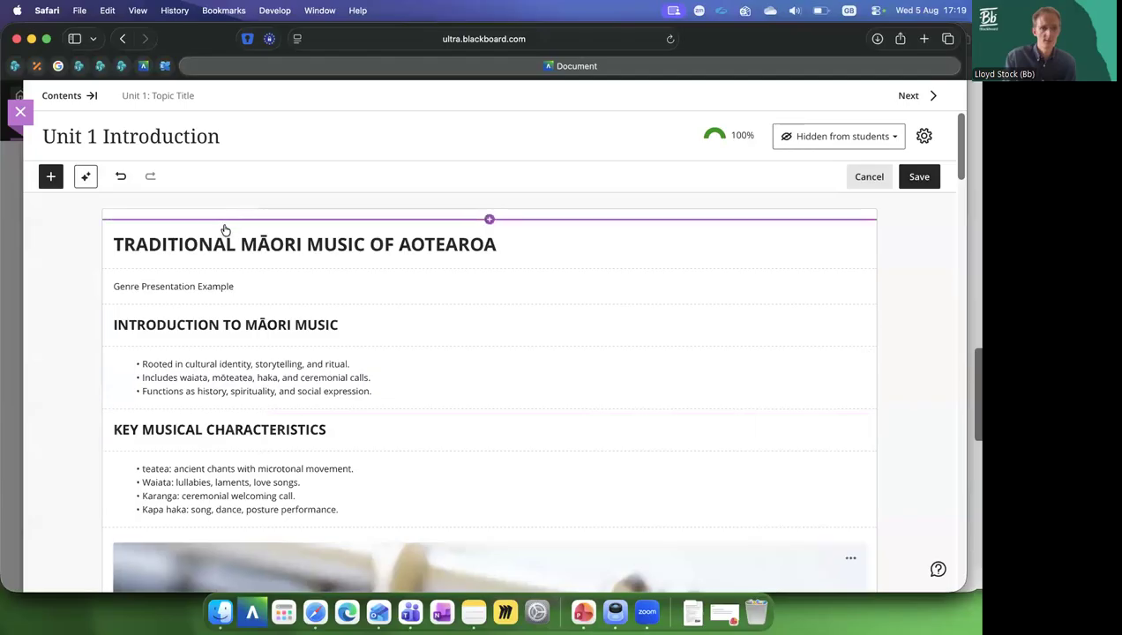
left_click(122, 177)
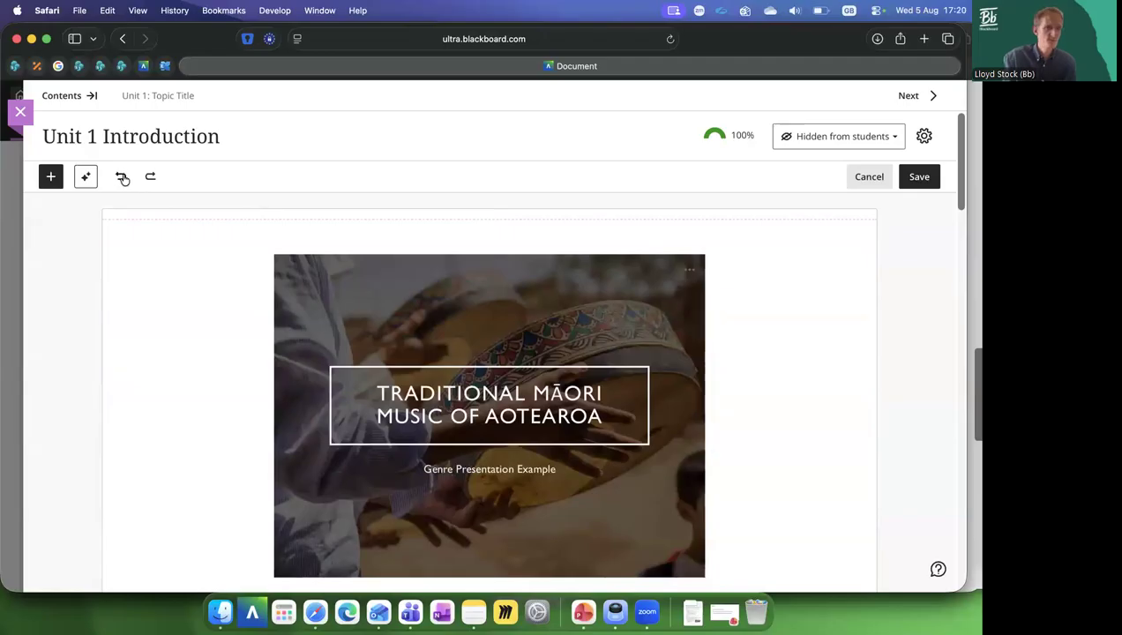
left_click(51, 177)
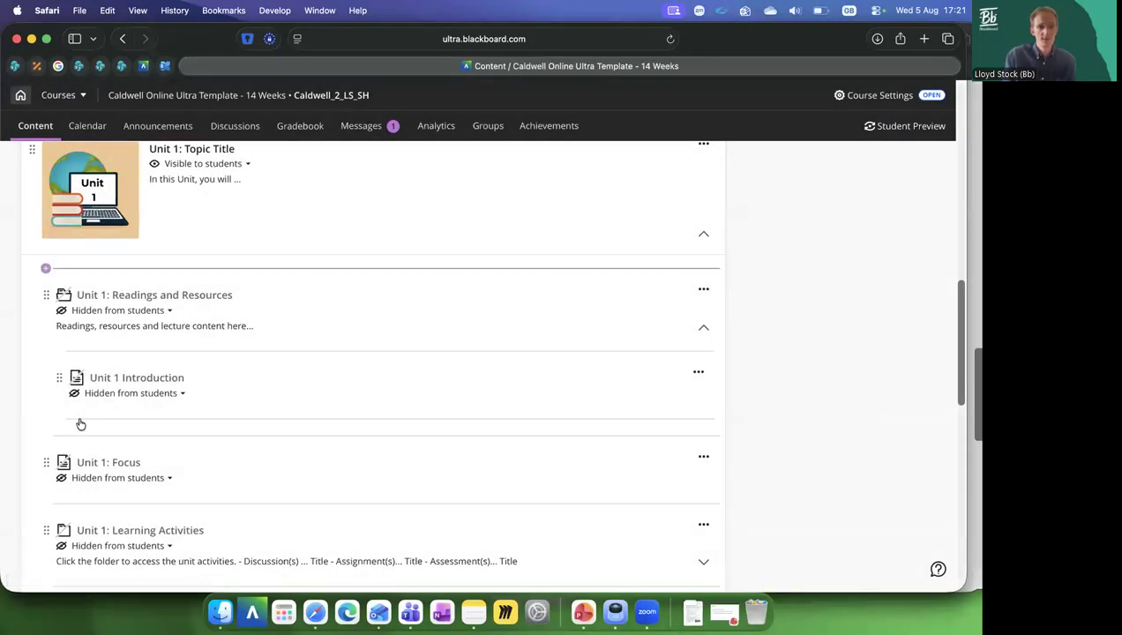
Start a file upload below the Unit 1 Introduction document and search the computer for "music", looking through the matching files.
mouse_move(80, 424)
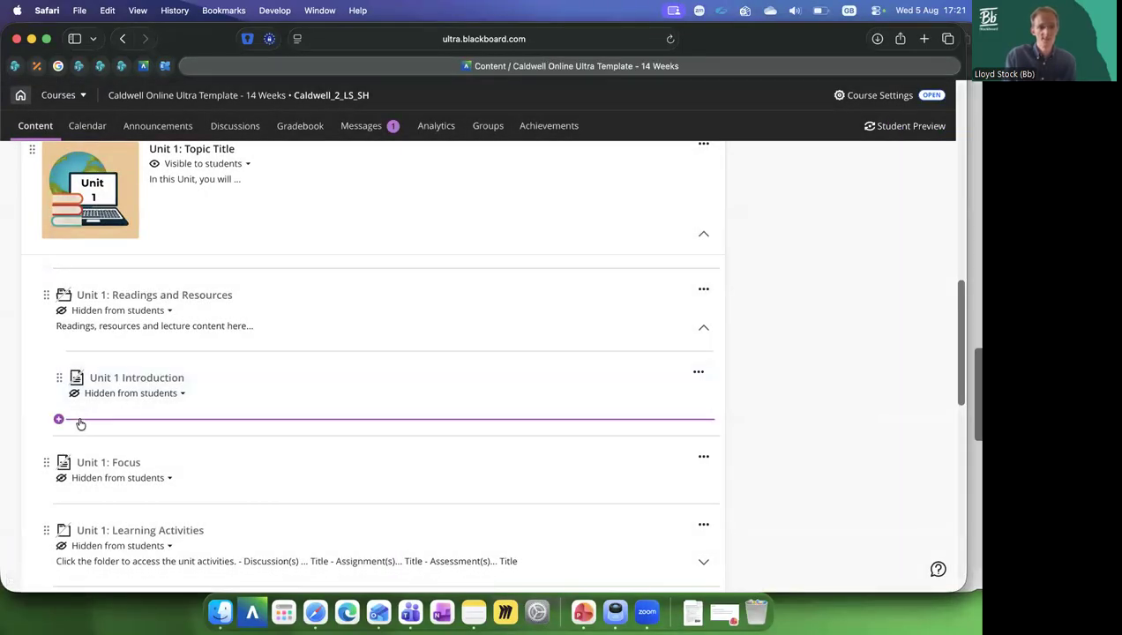
left_click(94, 447)
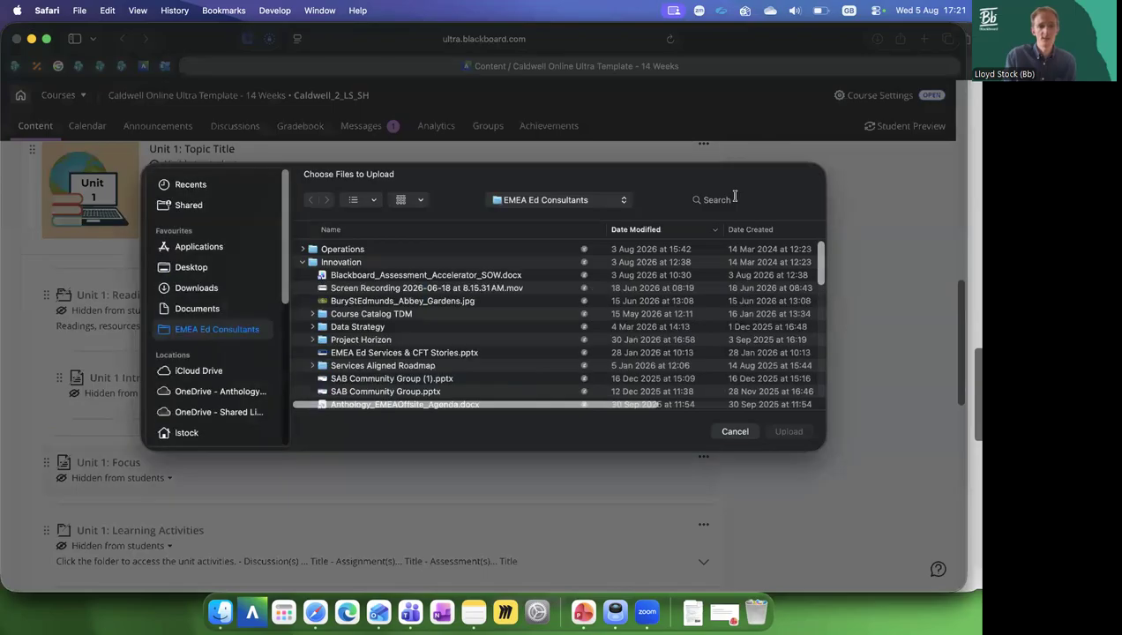
left_click(733, 197)
type("music")
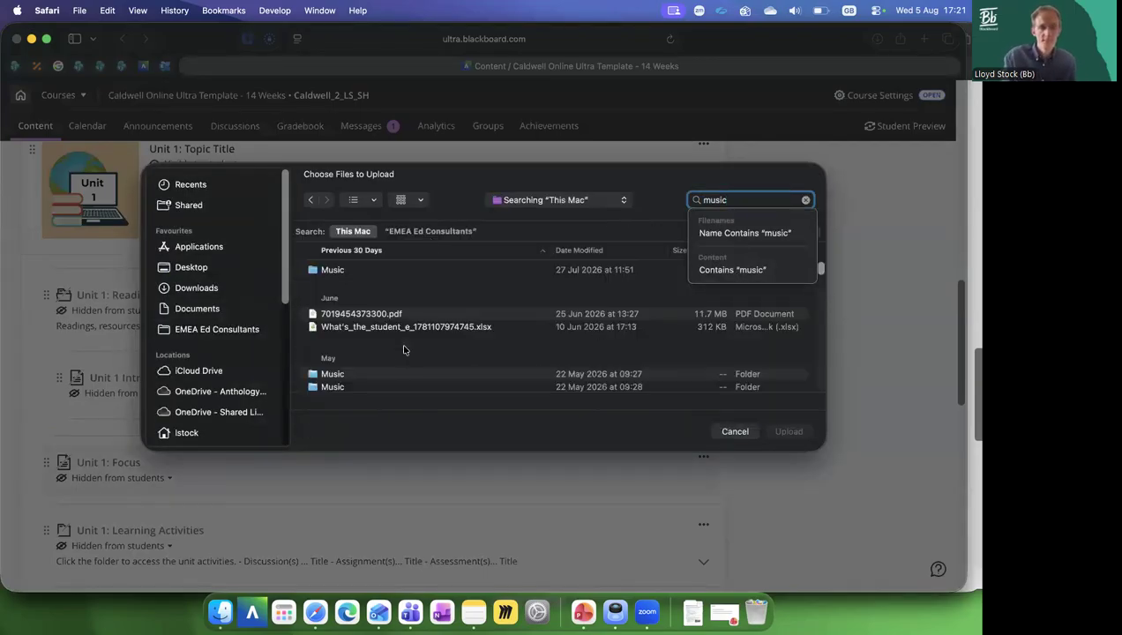
scroll(397, 365, "down", 5)
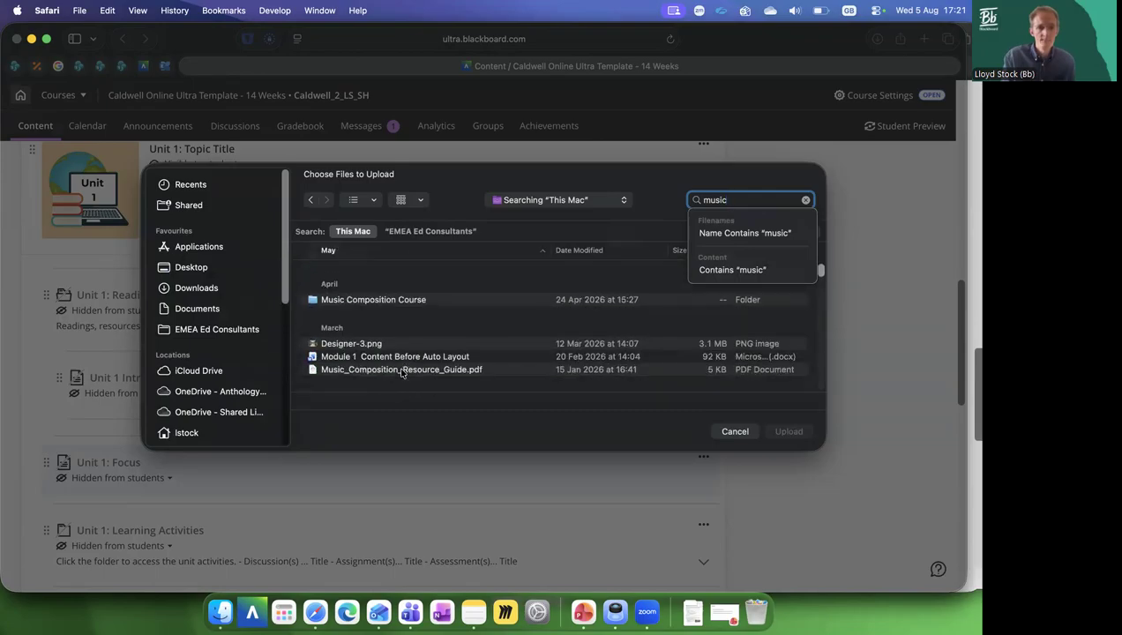
scroll(397, 361, "down", 10)
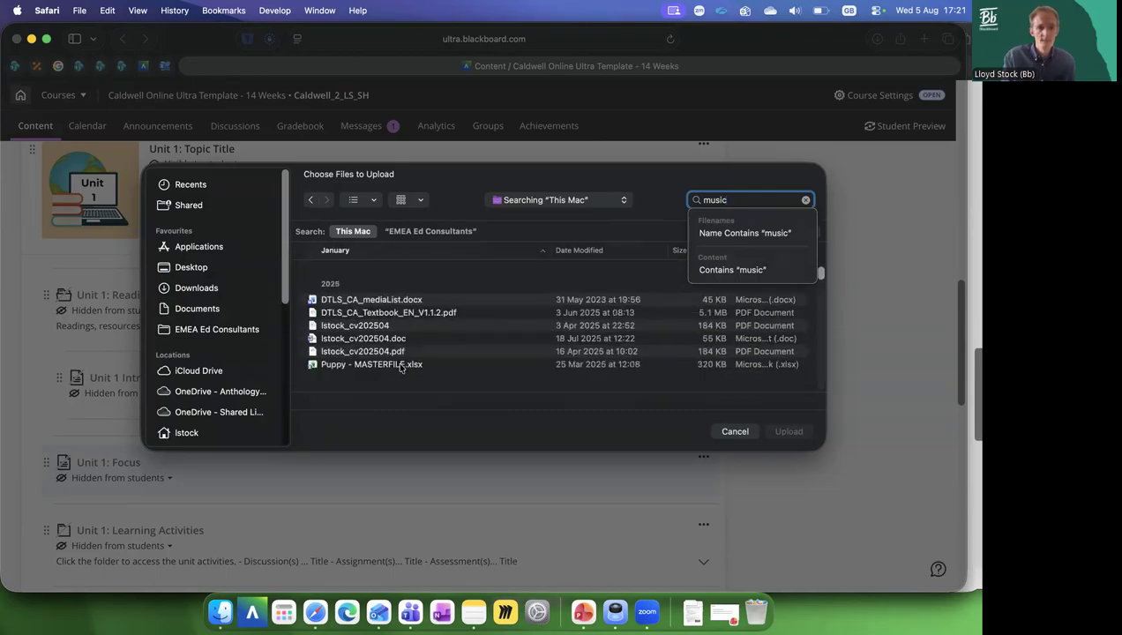
scroll(820, 261, "down", 10)
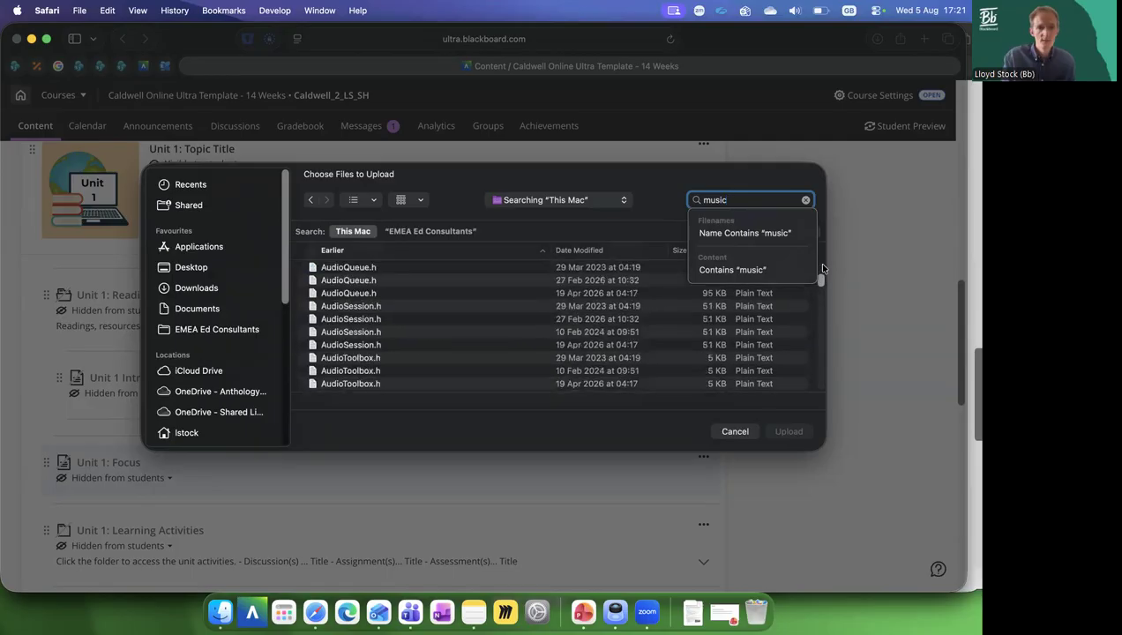
left_click(820, 270)
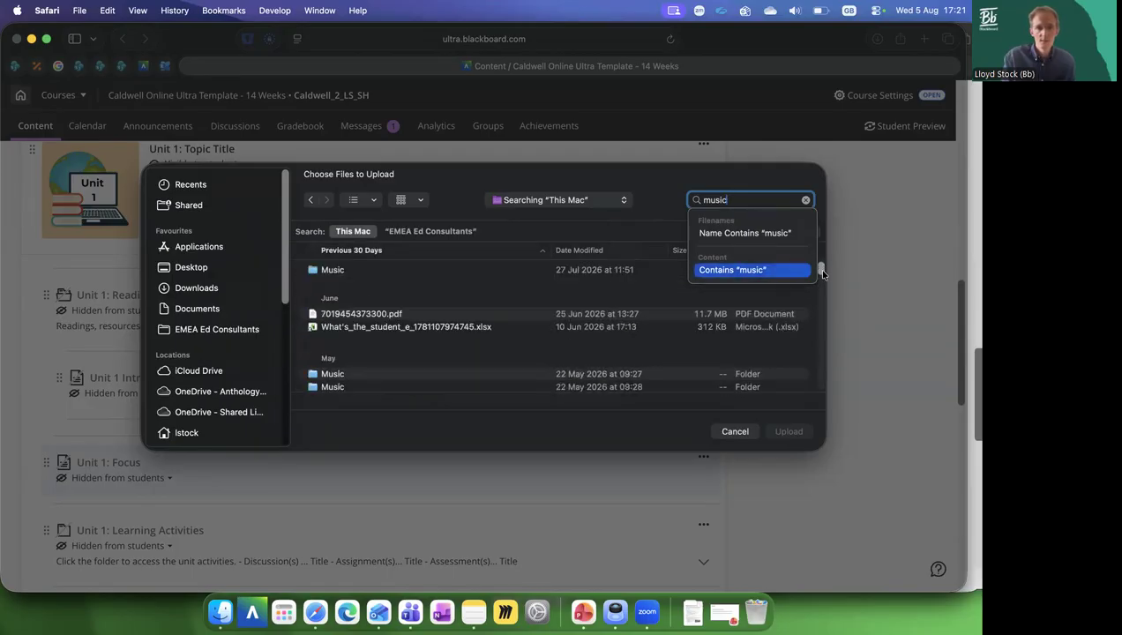
scroll(821, 273, "down", 5)
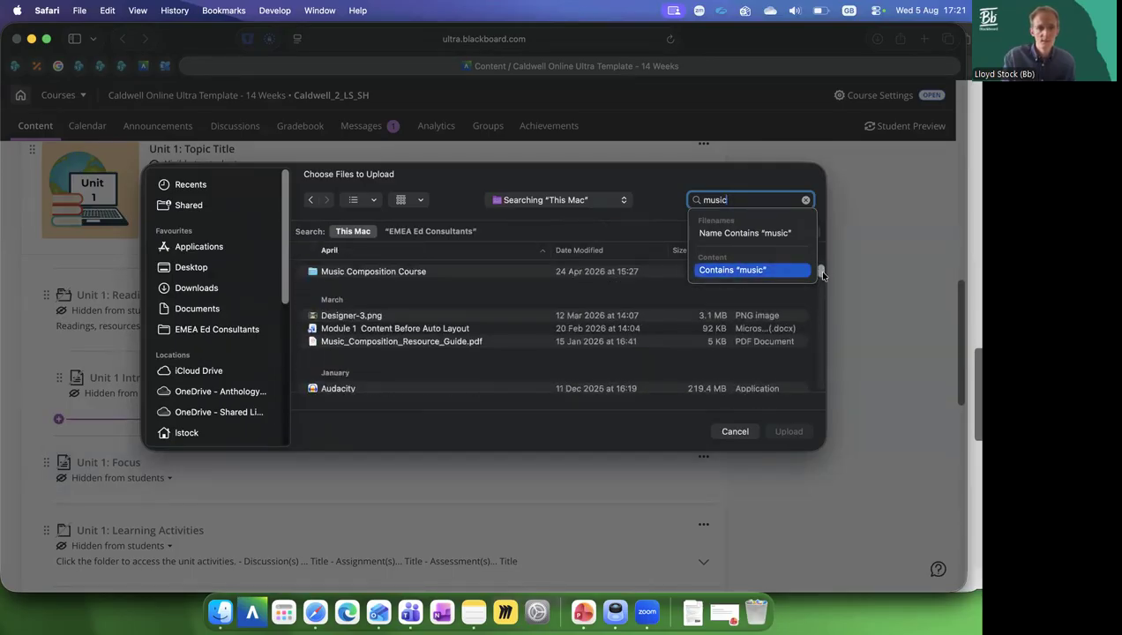
scroll(821, 273, "down", 5)
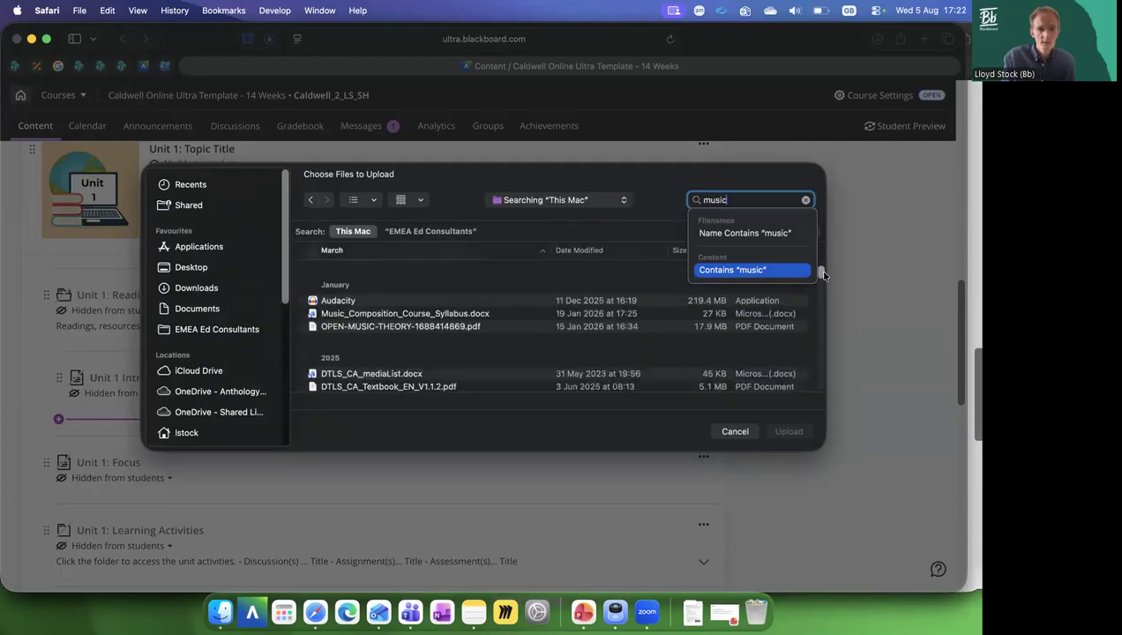
scroll(821, 276, "down", 3)
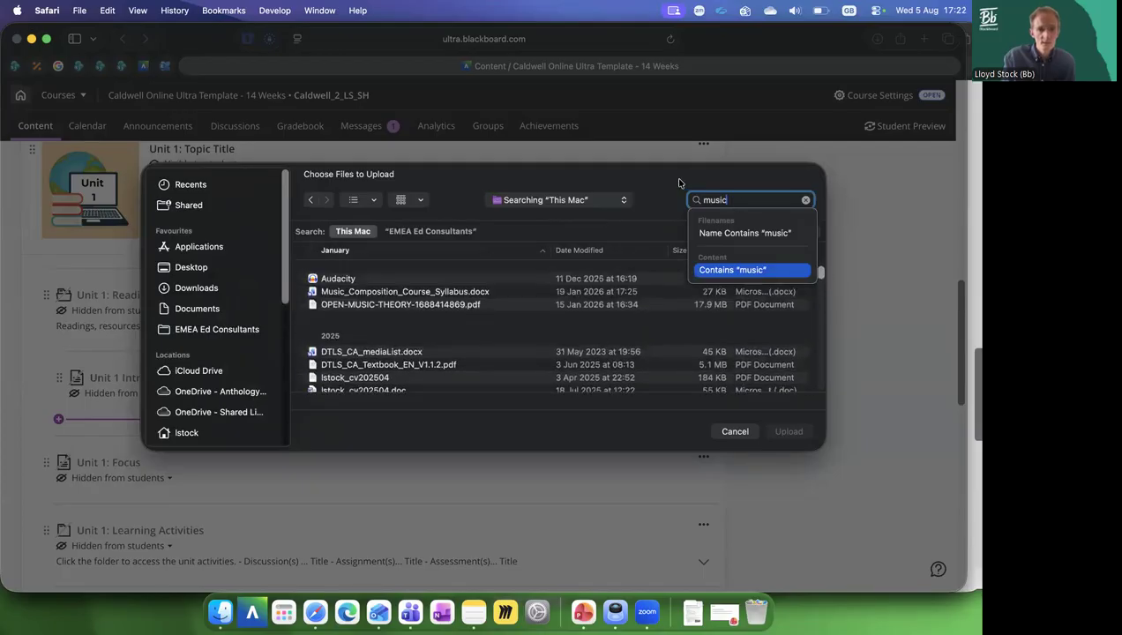
scroll(821, 269, "down", 3)
Search for "maori" instead and upload Maori_Music_Presentation_Themed.pptx into the Unit 1: Readings and Resources folder.
left_click(747, 205)
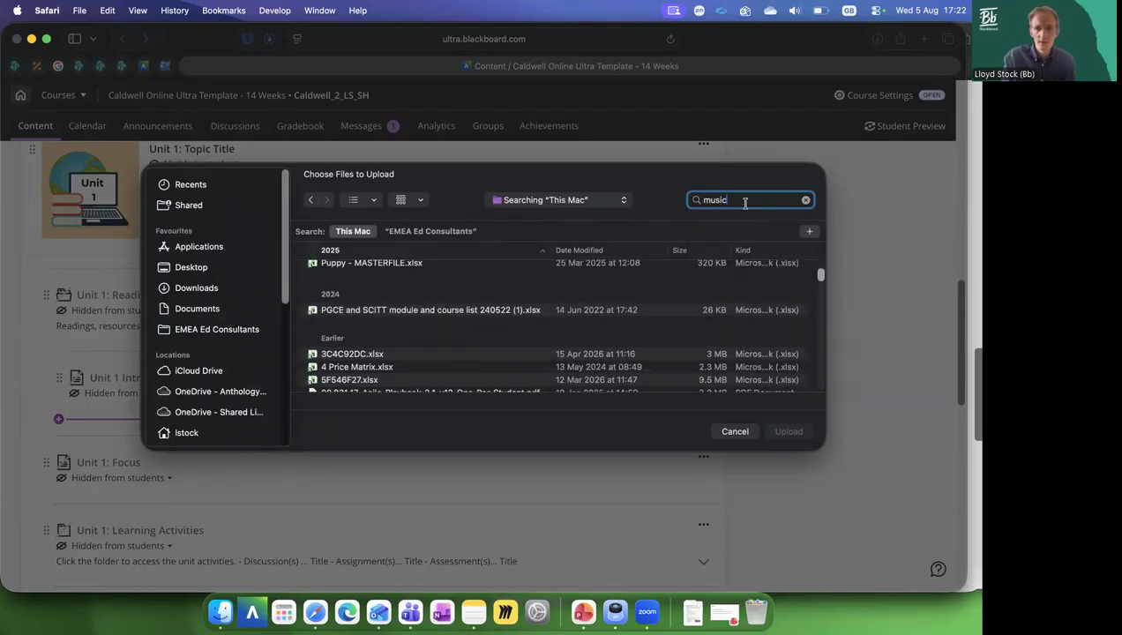
double_click(745, 203)
type("maoi")
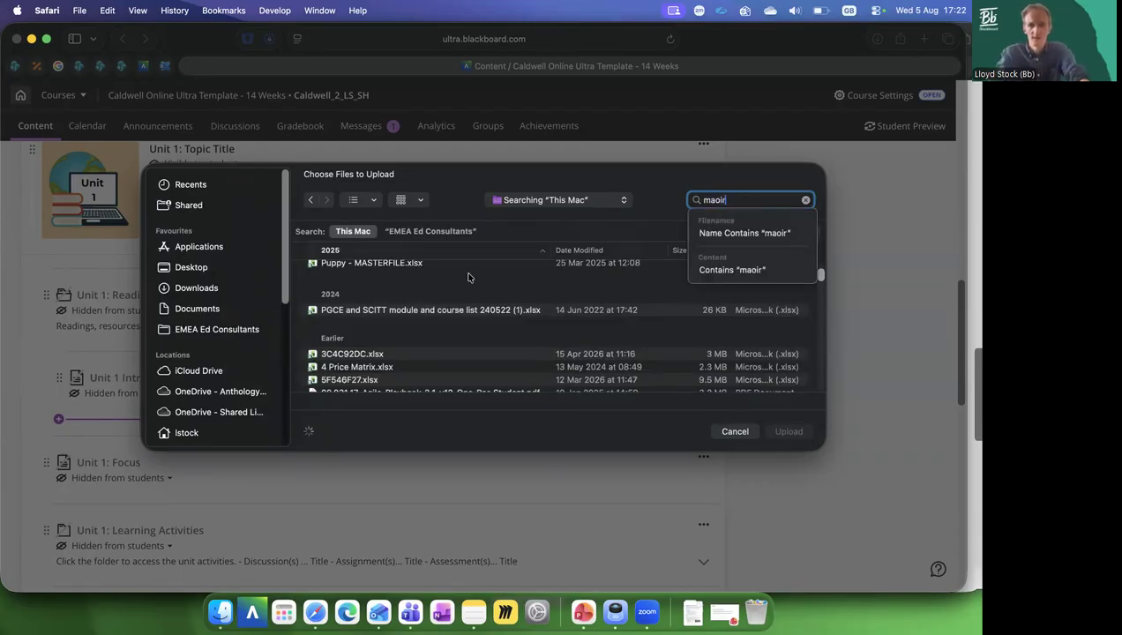
key("BackSpace")
type("ri")
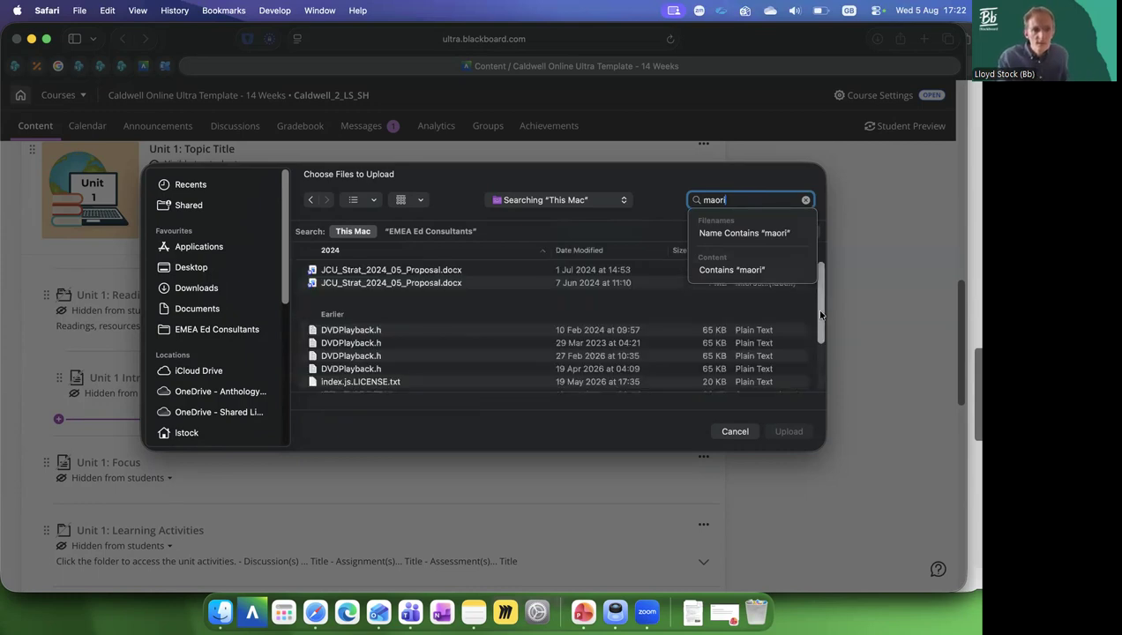
scroll(430, 357, "down", 1)
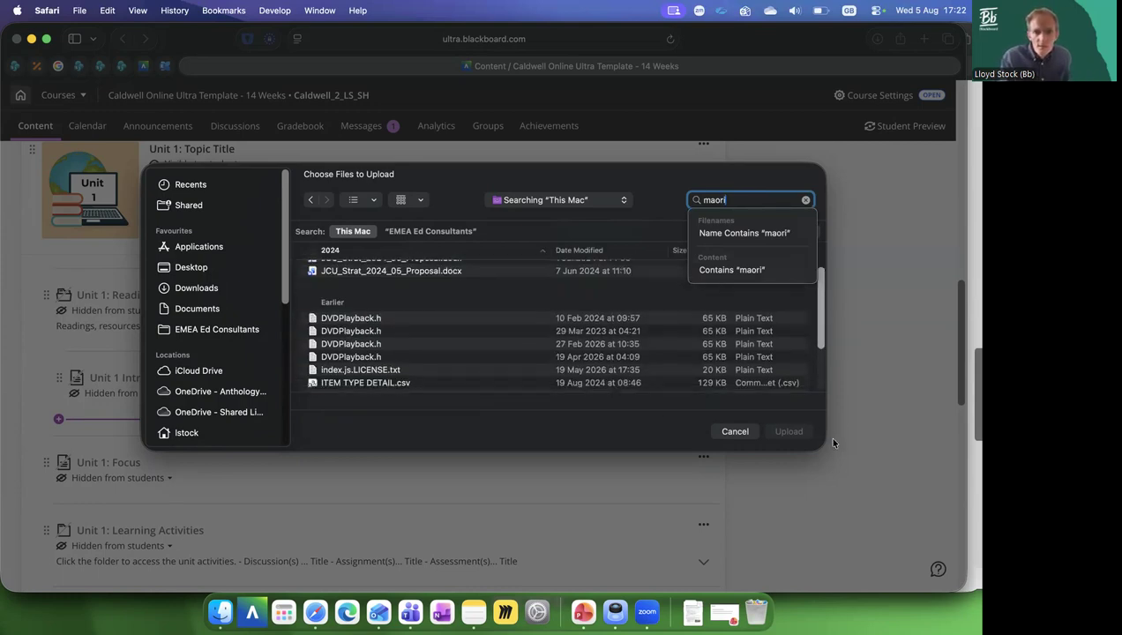
left_click(803, 434)
left_click(802, 433)
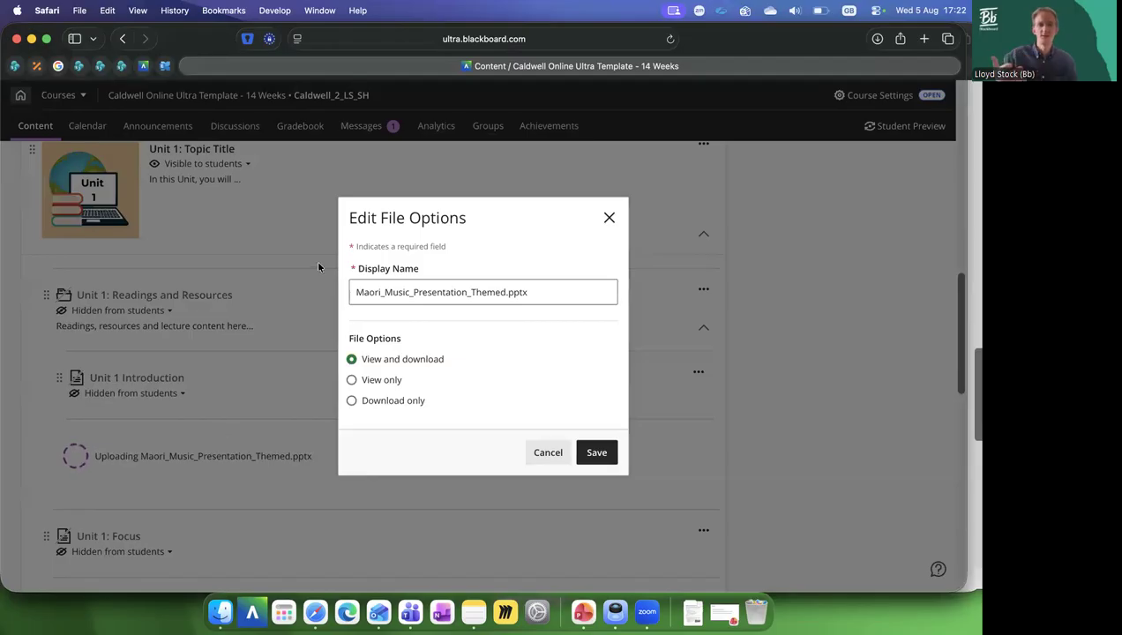
Change the uploaded file's display name to Maori Music Genre.
left_click_drag(379, 292, 357, 292)
key("Right")
key("Delete")
key("super+Right")
key("BackSpace")
key("BackSpace")
key("BackSpace")
key("BackSpace")
key("BackSpace")
key("BackSpace")
key("BackSpace")
key("BackSpace")
key("BackSpace")
key("BackSpace")
key("BackSpace")
key("BackSpace")
key("BackSpace")
key("BackSpace")
key("BackSpace")
key("BackSpace")
key("BackSpace")
key("BackSpace")
key("BackSpace")
key("BackSpace")
key("BackSpace")
key("BackSpace")
key("BackSpace")
key("BackSpace")
key("BackSpace")
type("Genre")
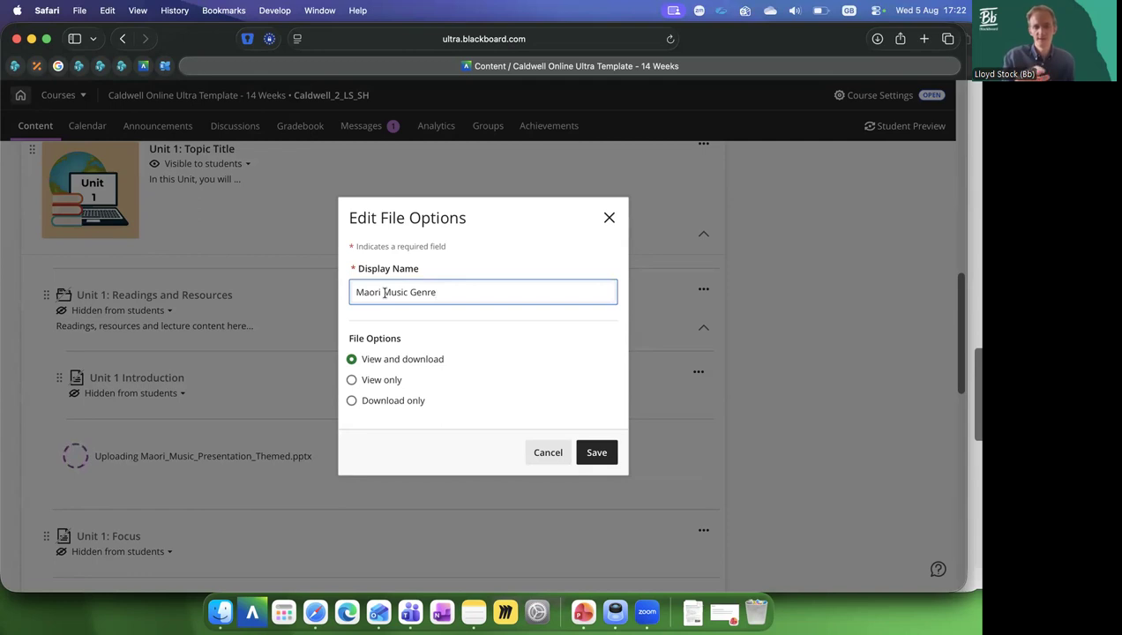
Try the View only and Download only options, set the file to View and download, and save the file options.
left_click(351, 381)
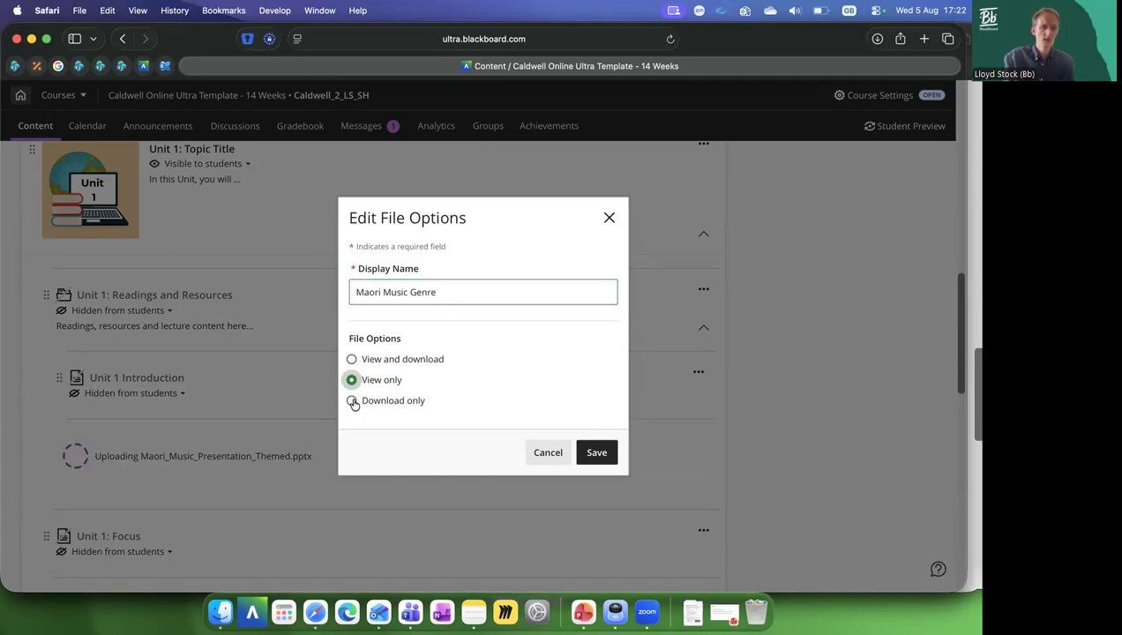
left_click(352, 401)
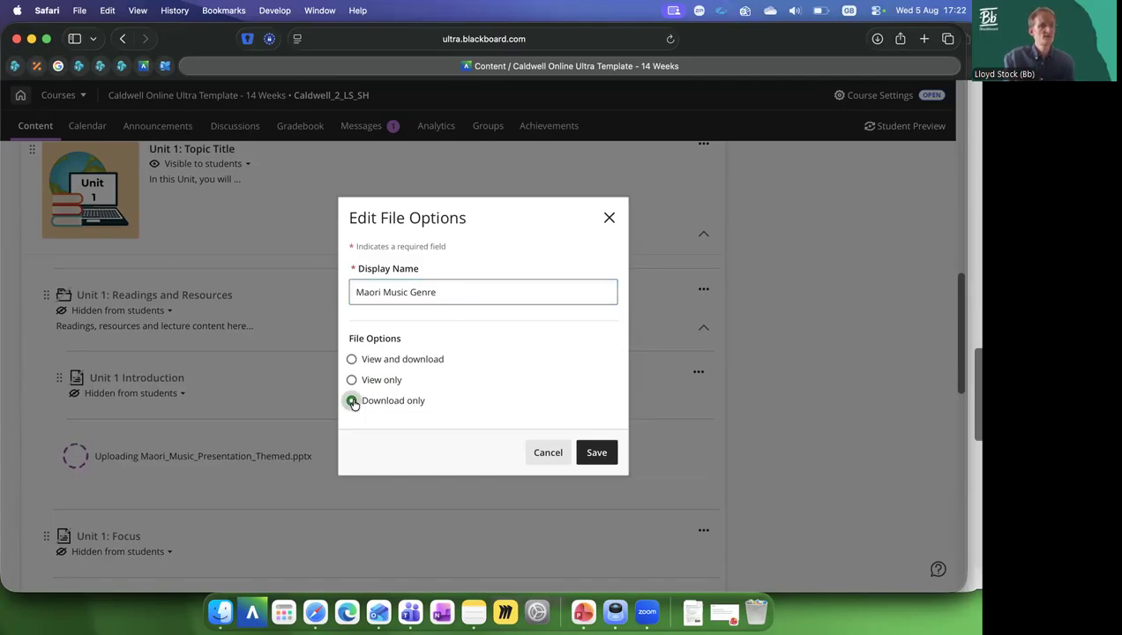
left_click(352, 360)
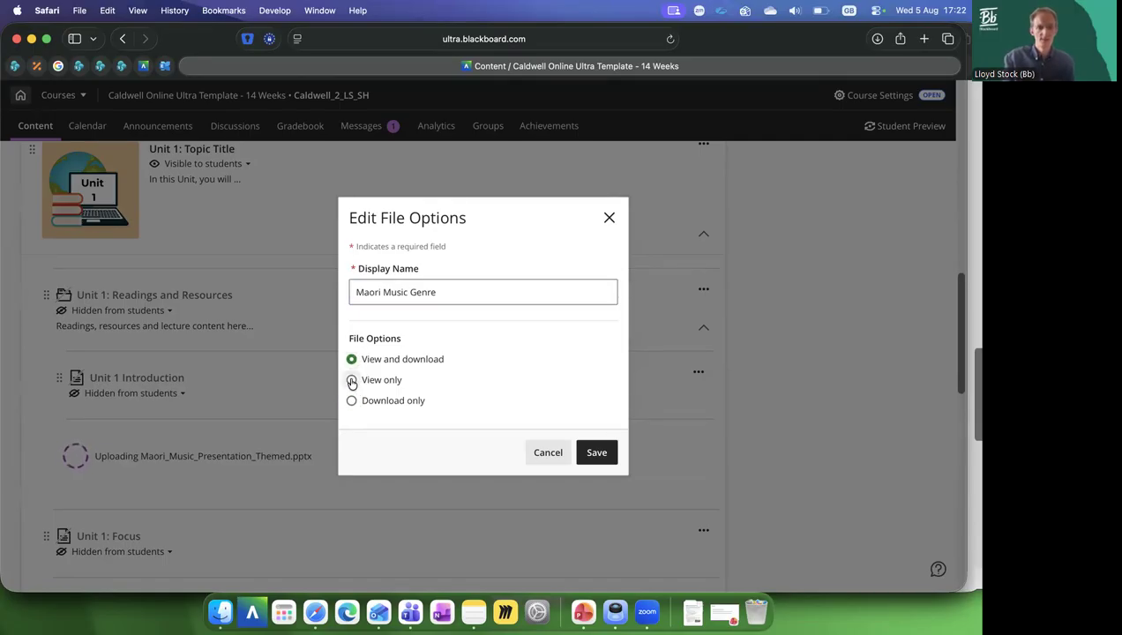
left_click(352, 380)
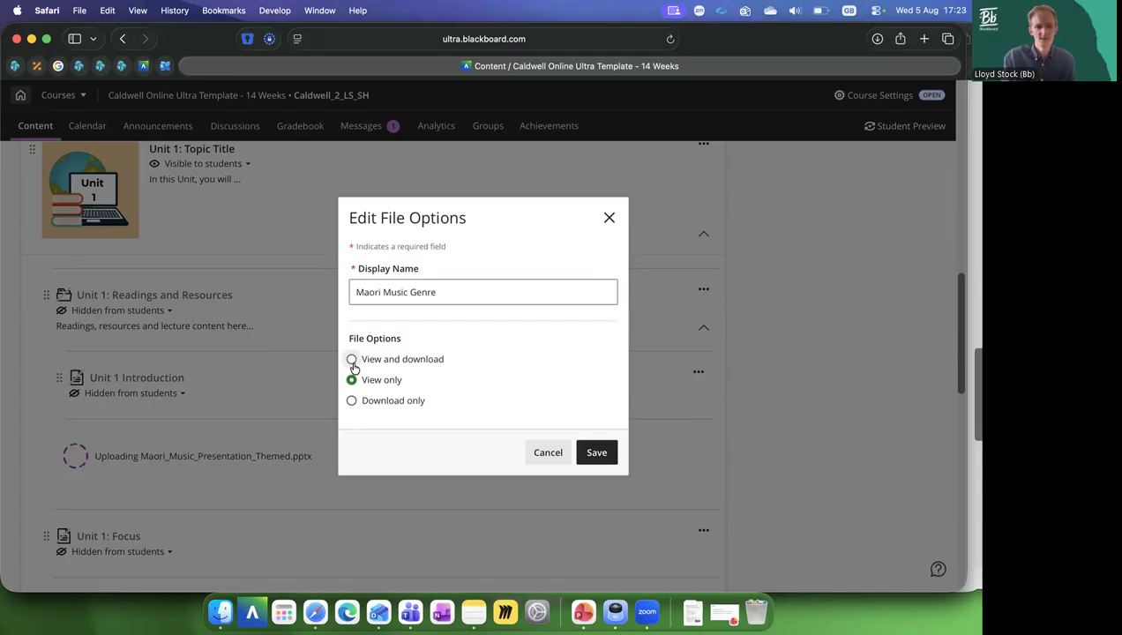
left_click(352, 360)
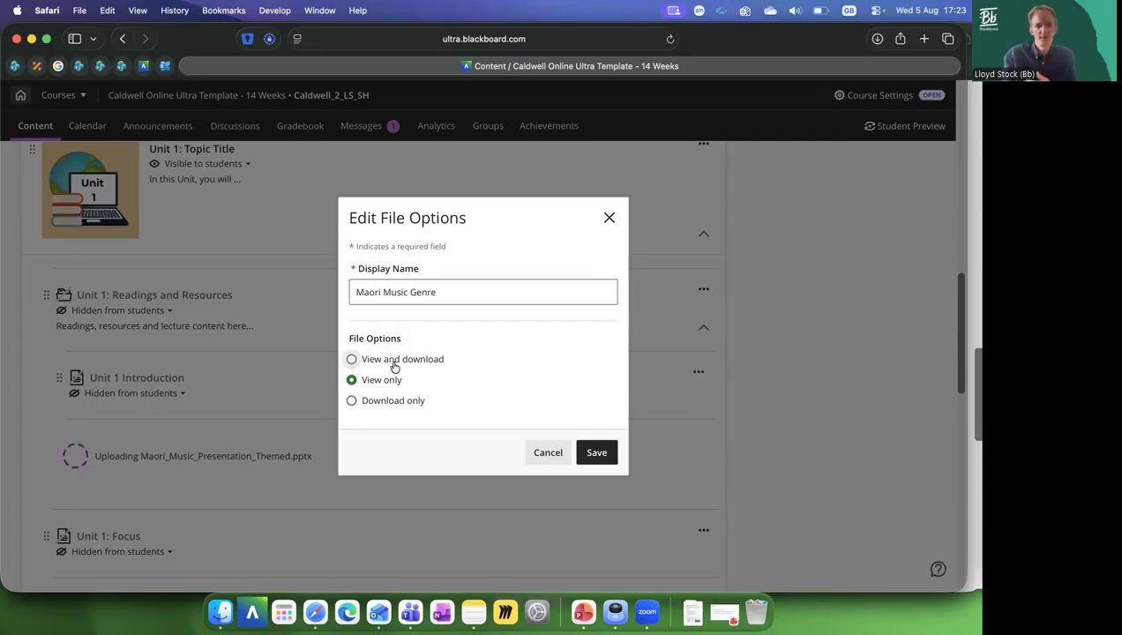
left_click(596, 453)
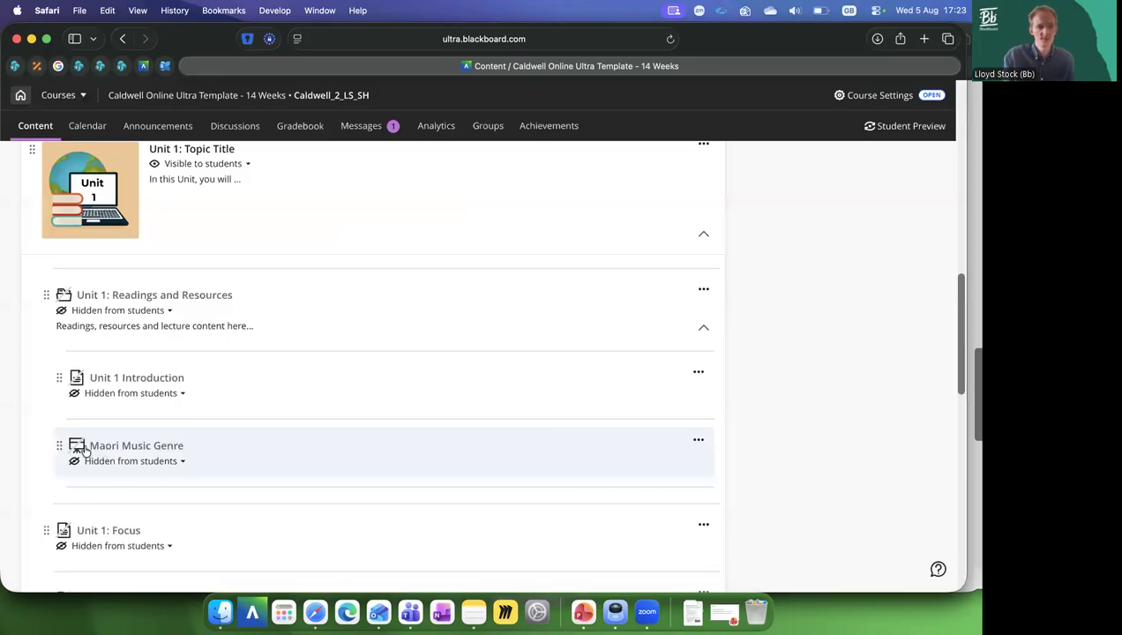
Open the Maori Music Genre file, look through its slides forwards and backwards in the viewer, and close it.
left_click(142, 446)
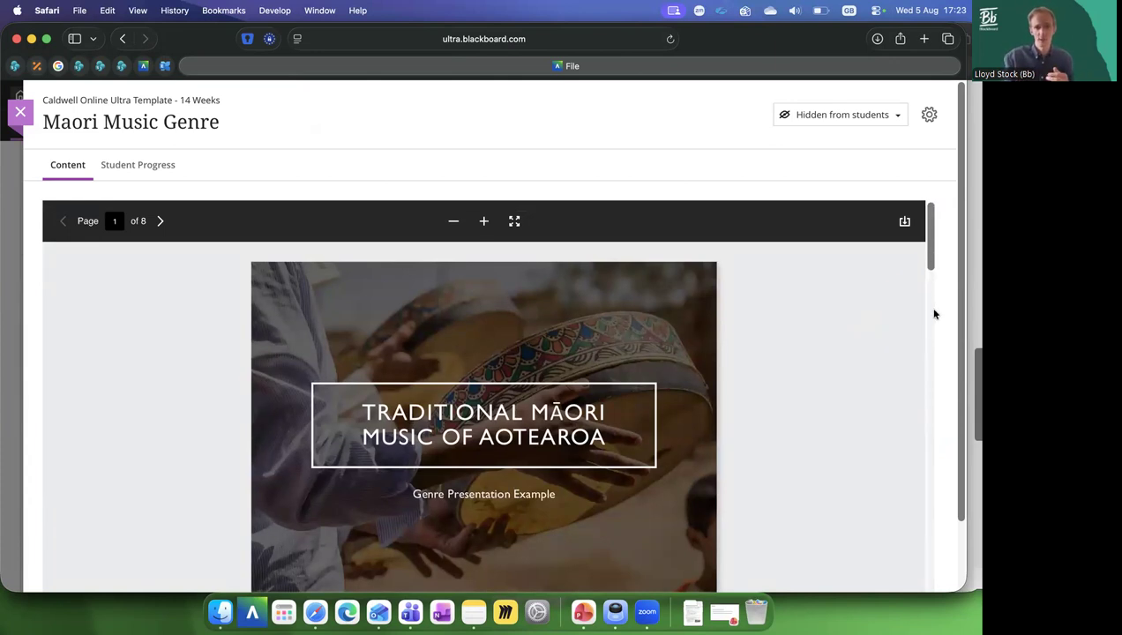
scroll(934, 314, "down", 5)
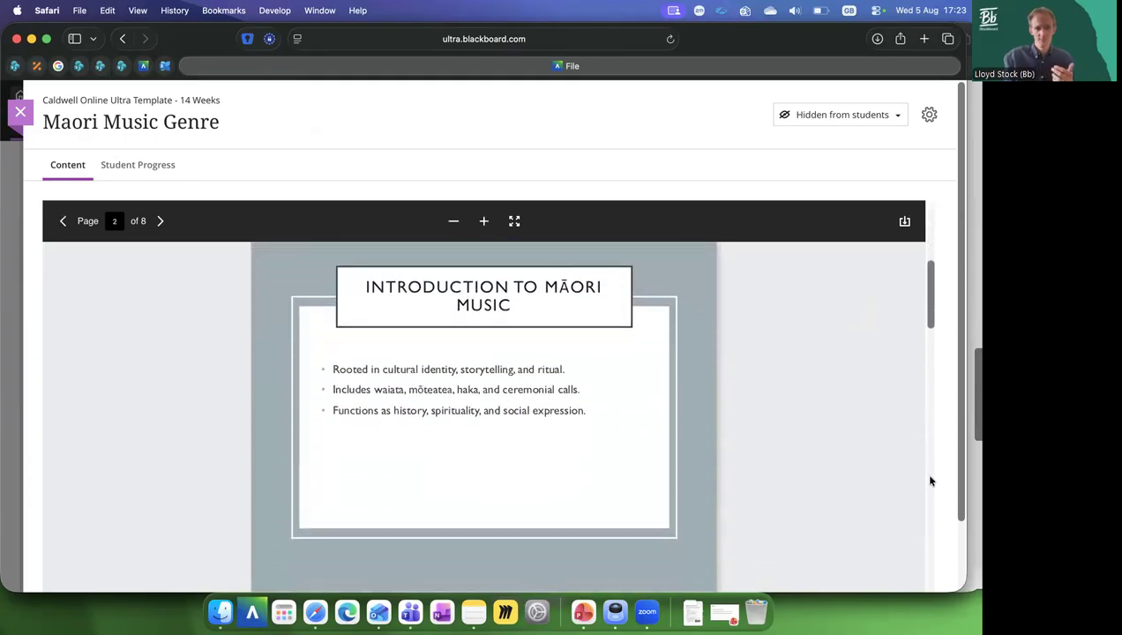
scroll(929, 480, "down", 15)
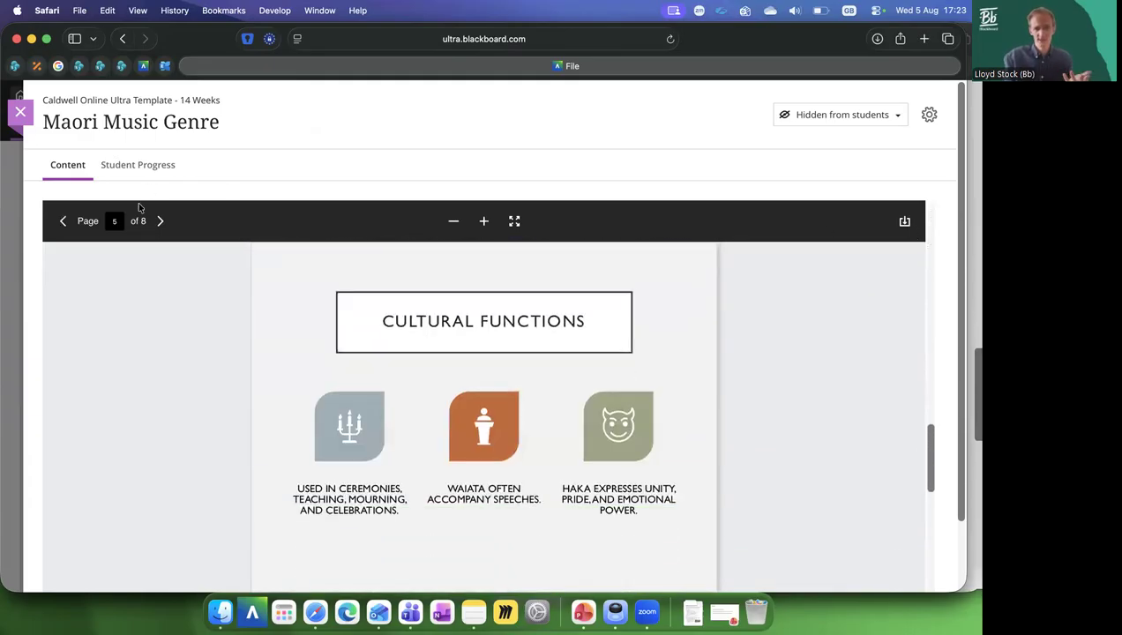
left_click(161, 224)
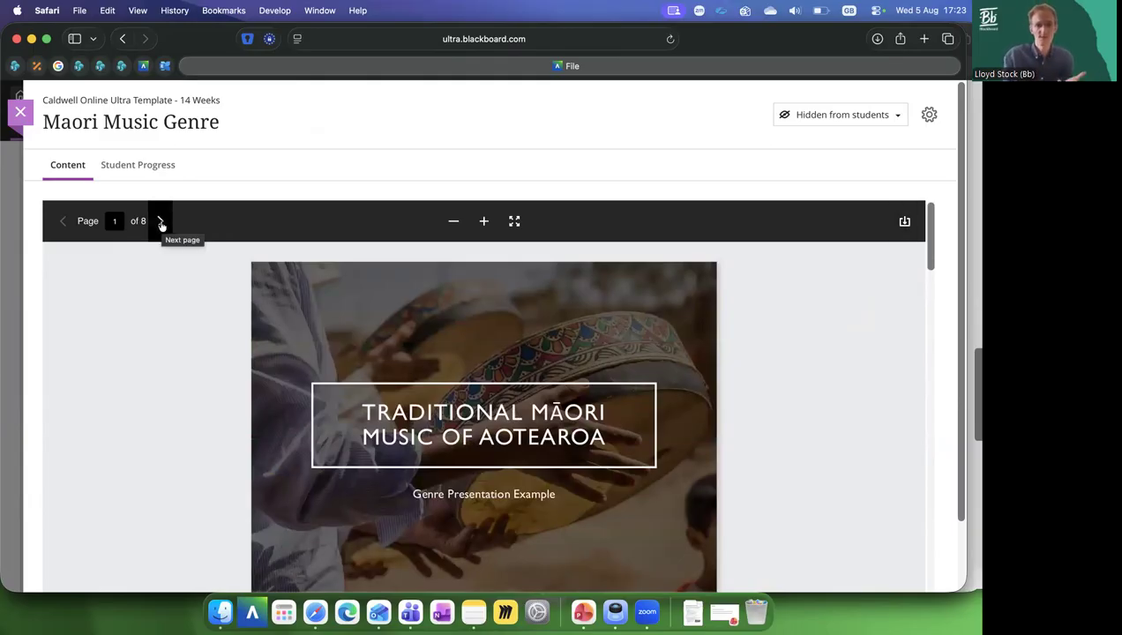
left_click(162, 224)
left_click(162, 224)
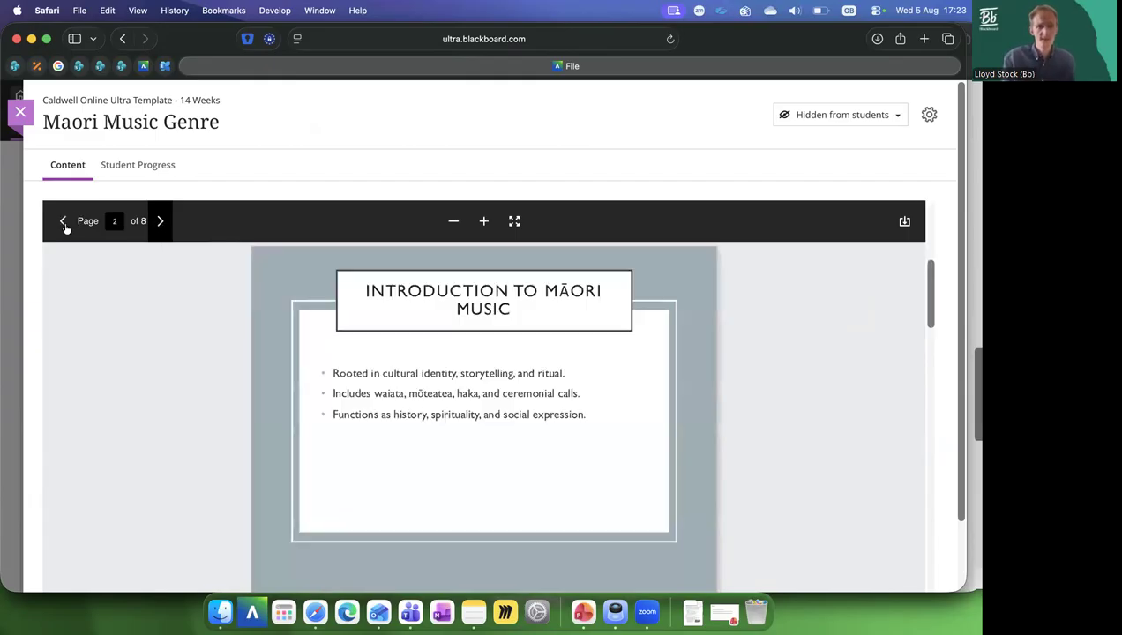
left_click(64, 223)
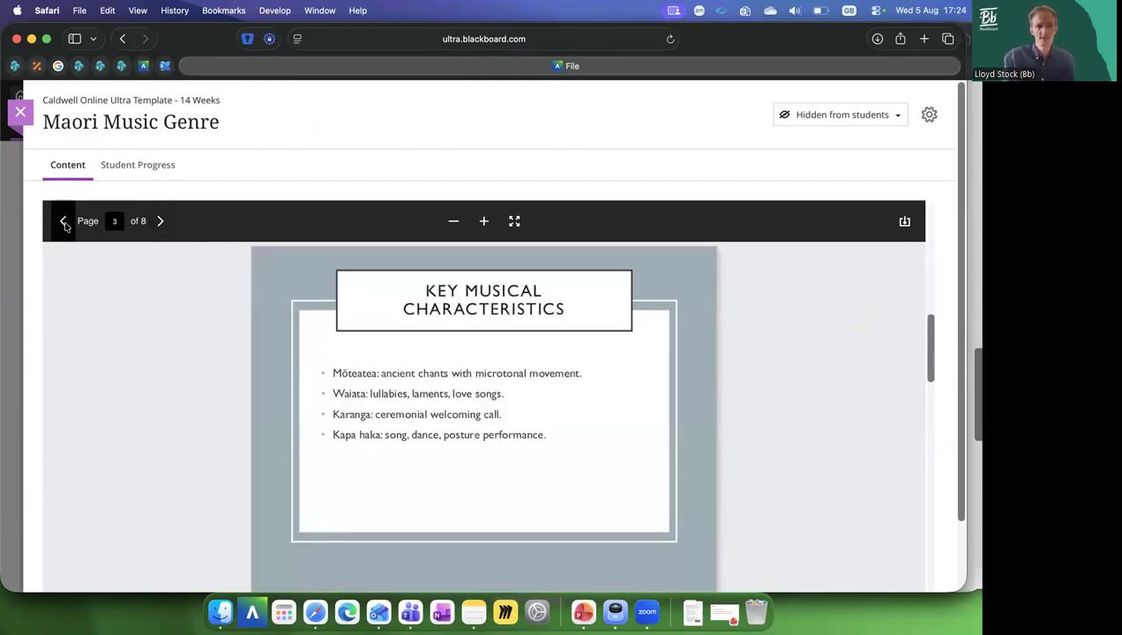
left_click(63, 223)
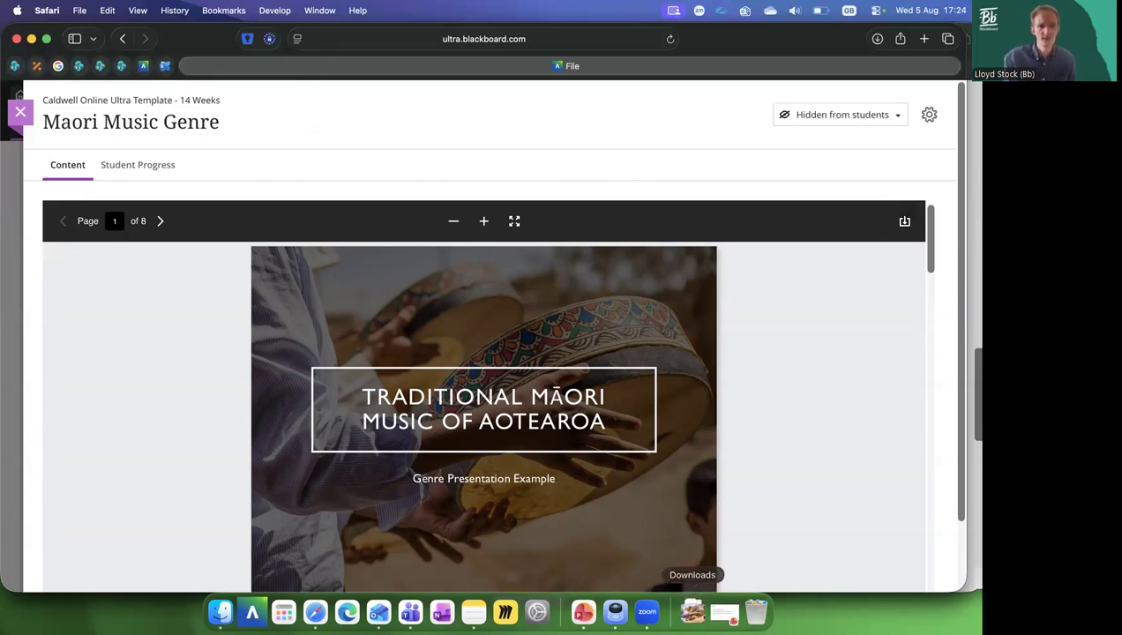
left_click(21, 112)
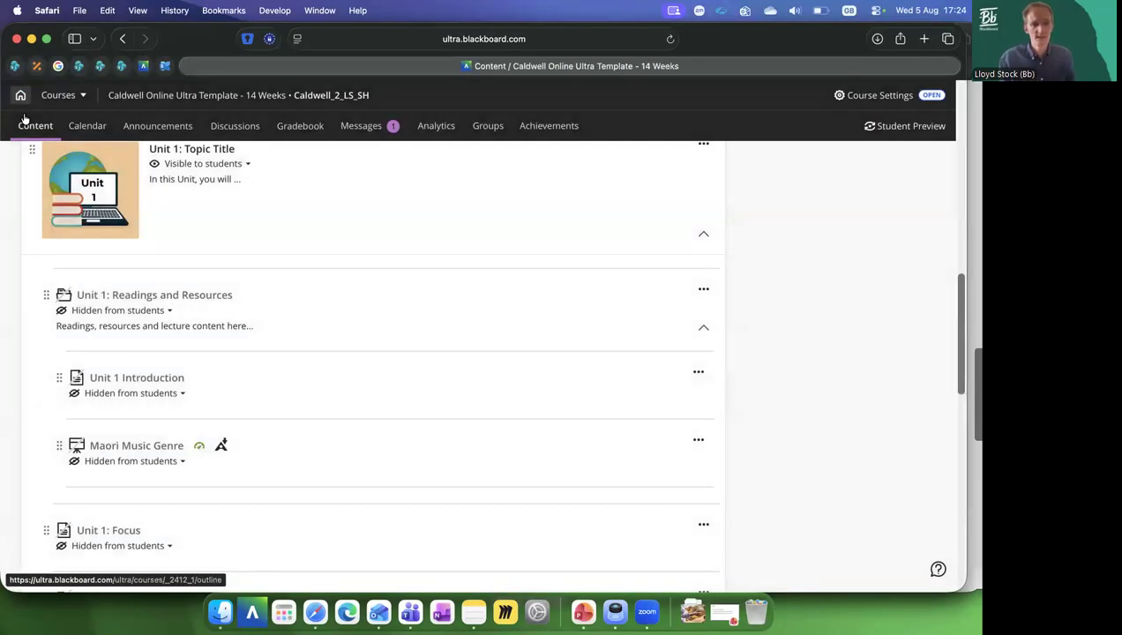
Open the Unit 1 Introduction document and add an empty content block to it.
left_click(149, 378)
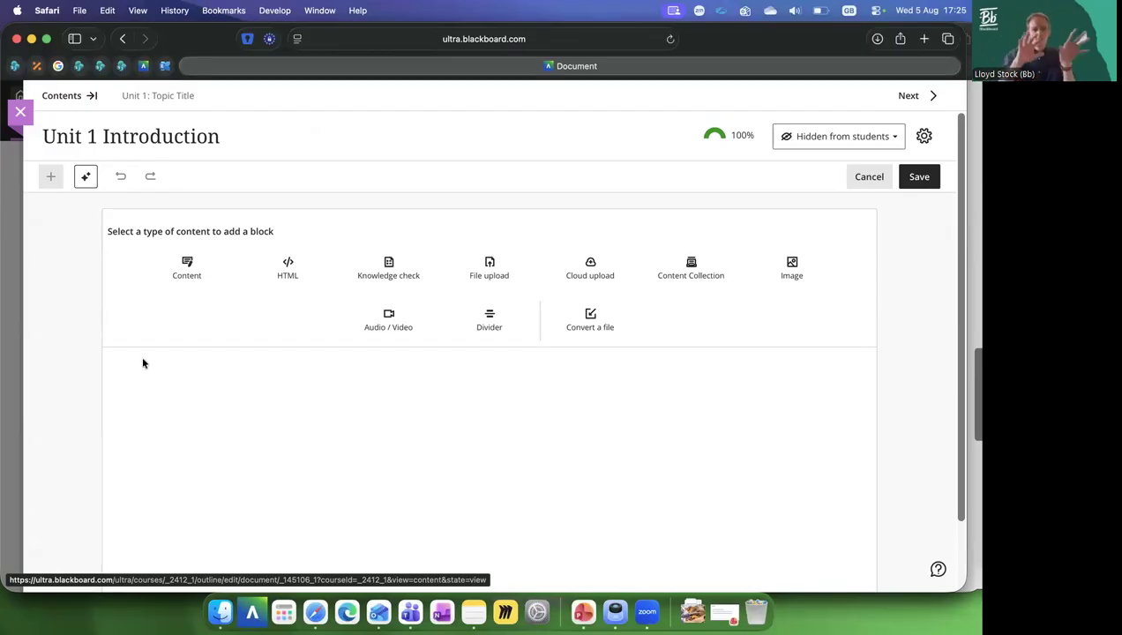
left_click(190, 276)
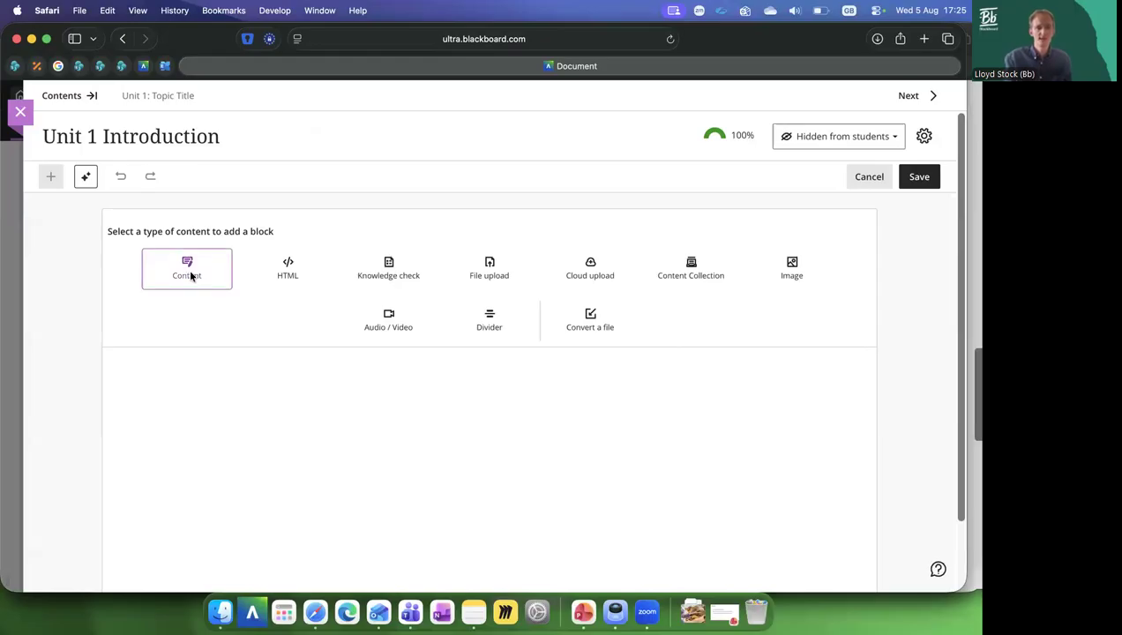
left_click(191, 276)
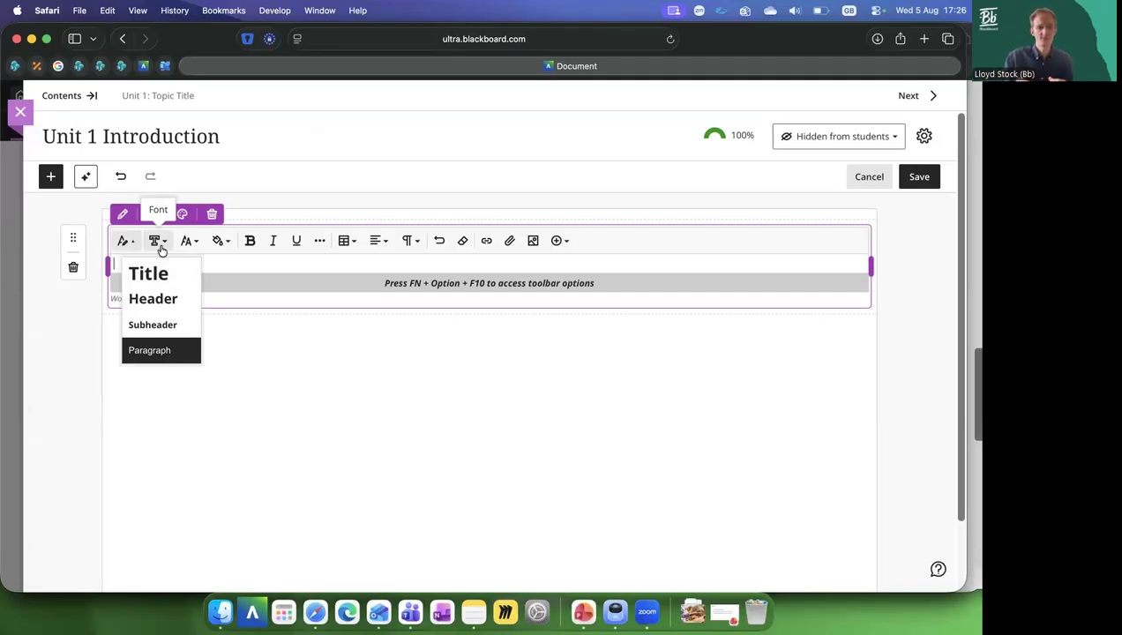
Look through the text style, font, size, colour, extra formatting and table options for the empty content block.
left_click(160, 248)
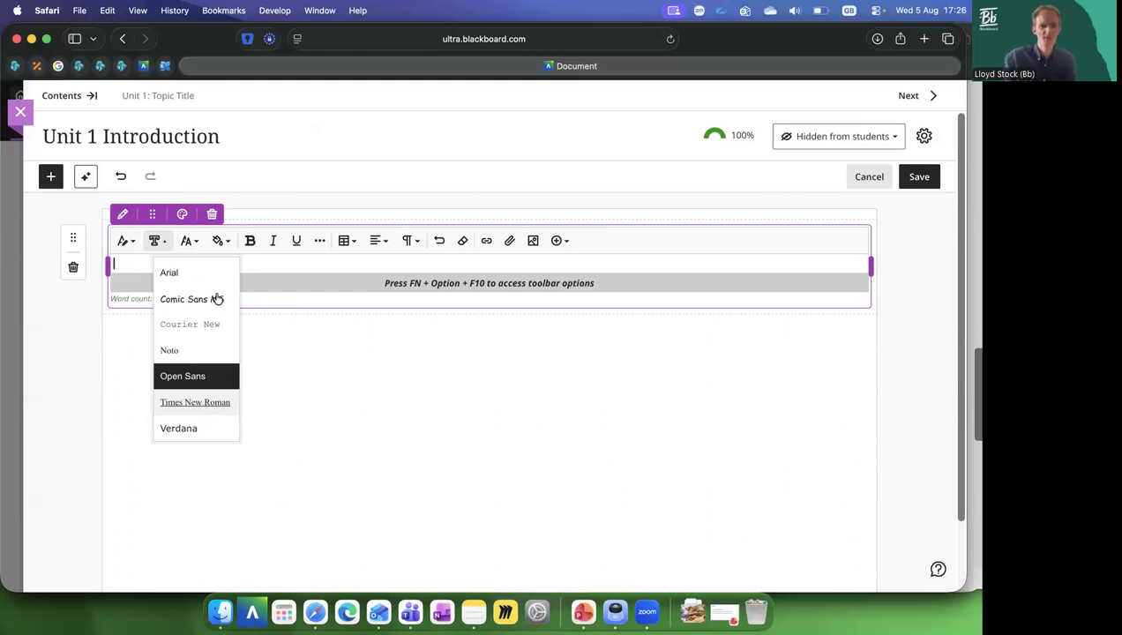
left_click(191, 241)
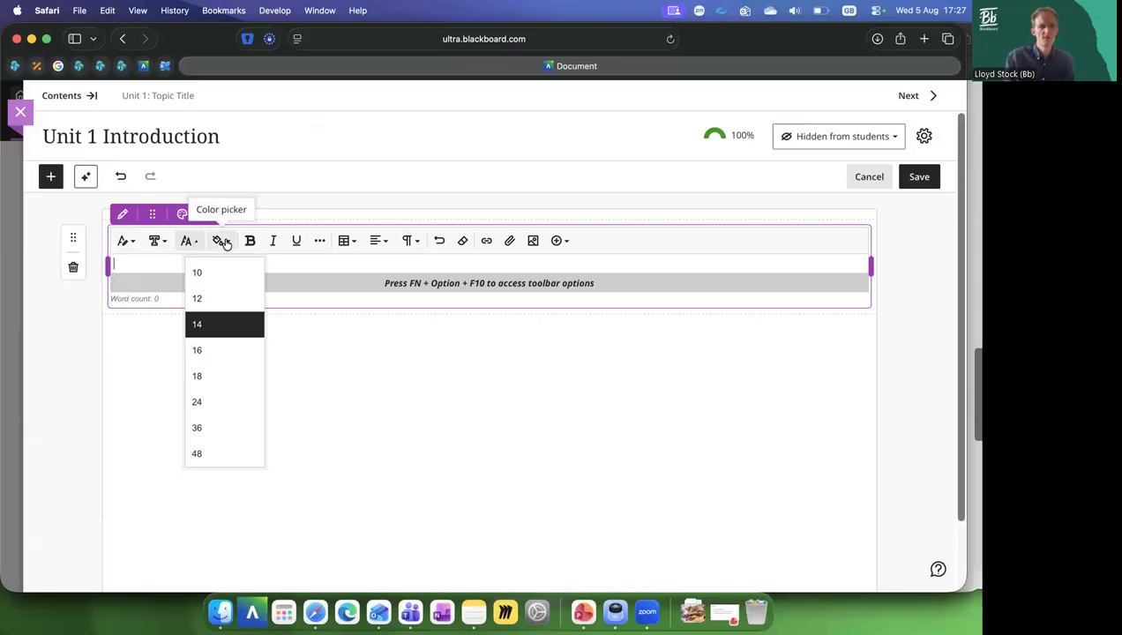
left_click(223, 242)
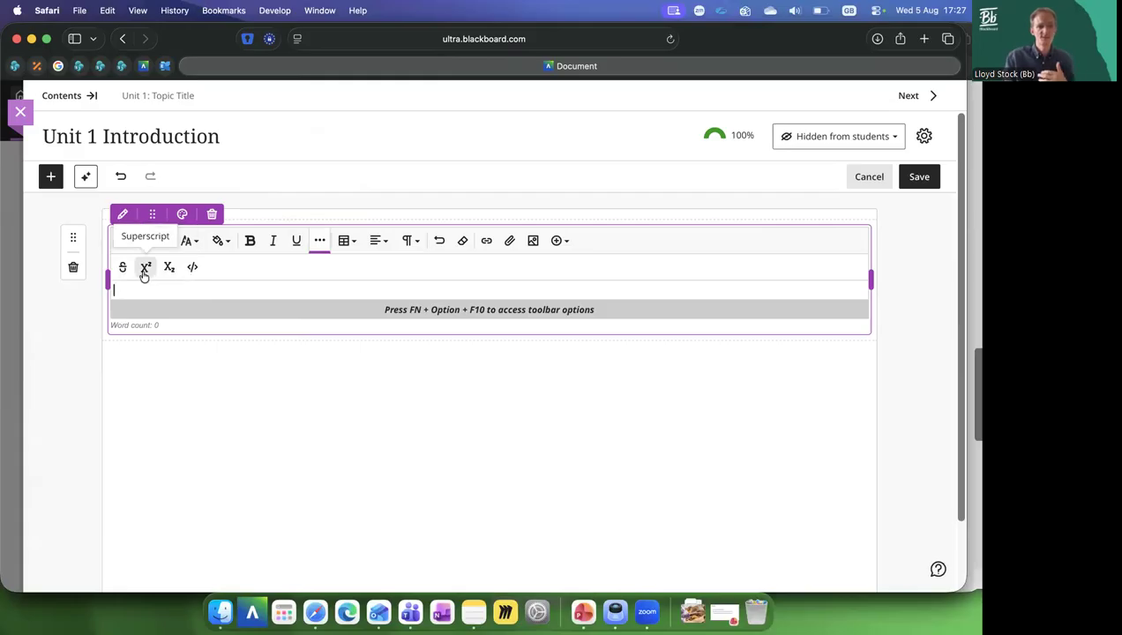
left_click(354, 244)
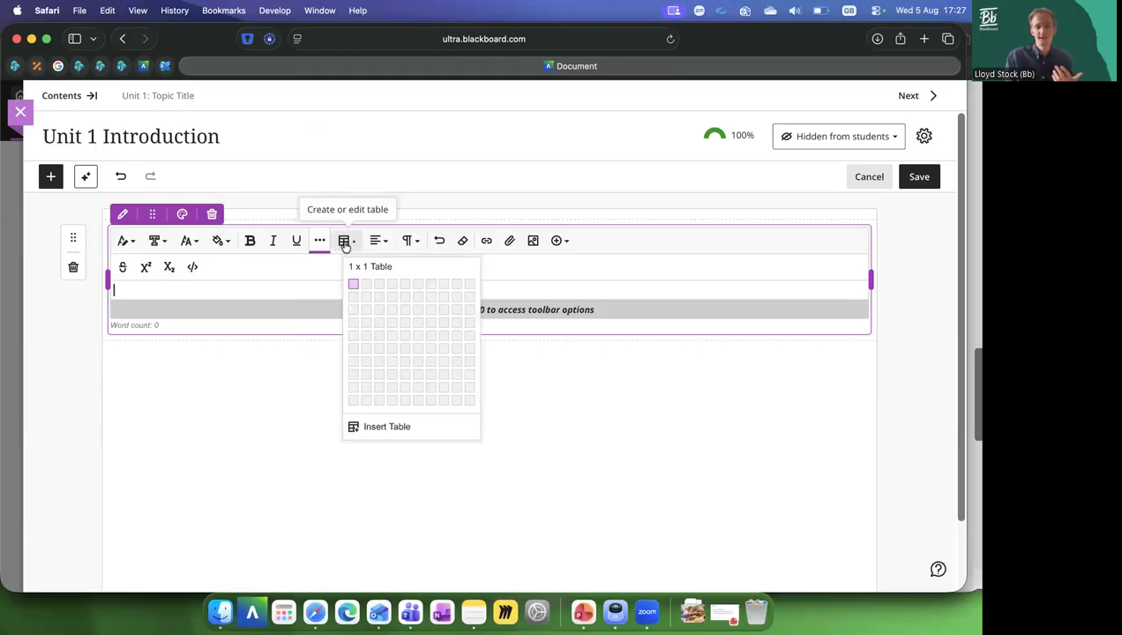
left_click(342, 241)
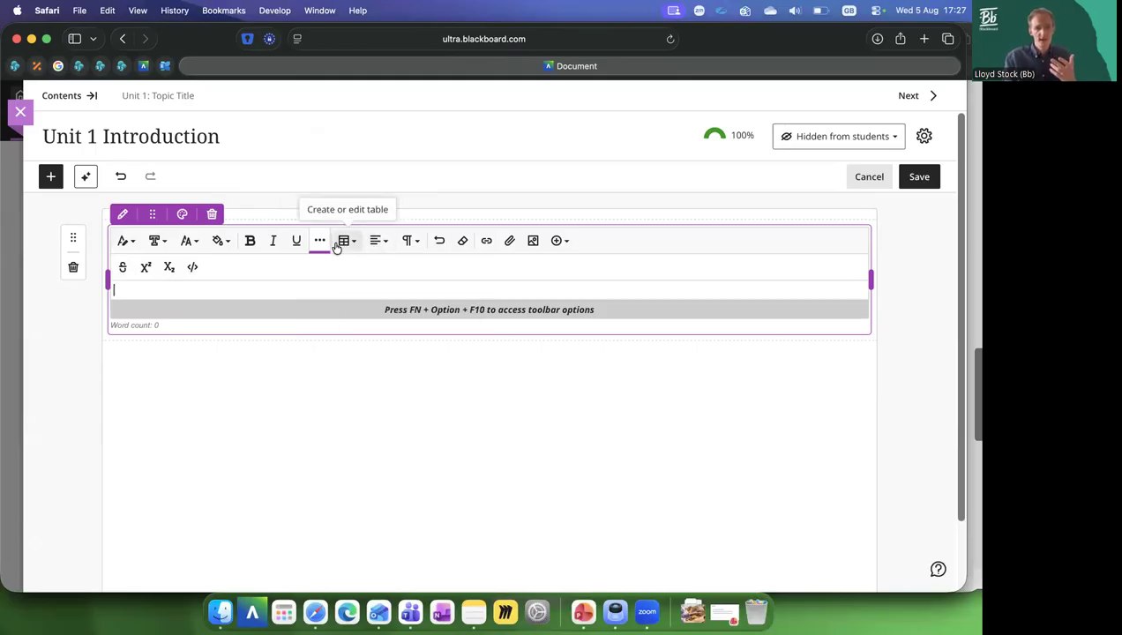
left_click(132, 242)
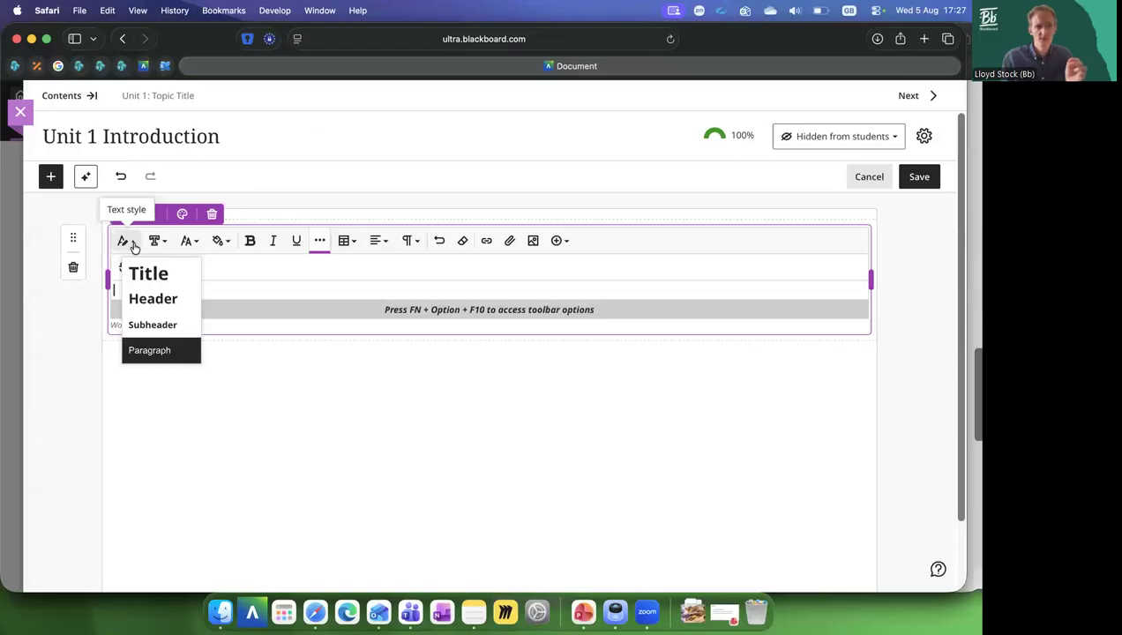
left_click(320, 243)
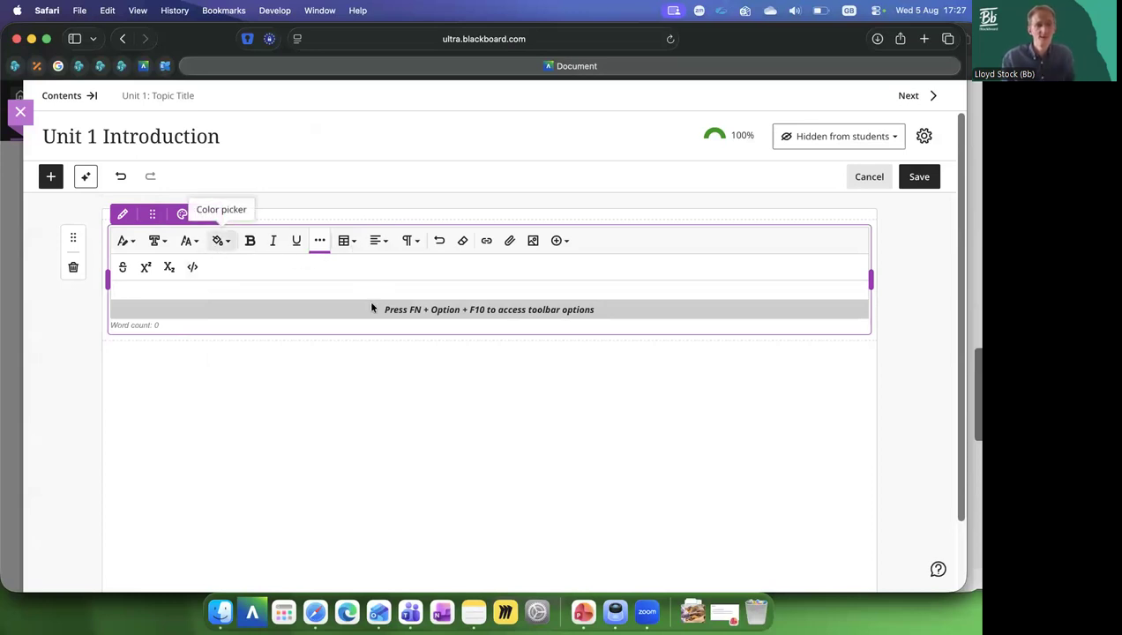
Try inserting a 3 x 3 table in the empty content block, and undo it.
left_click(345, 240)
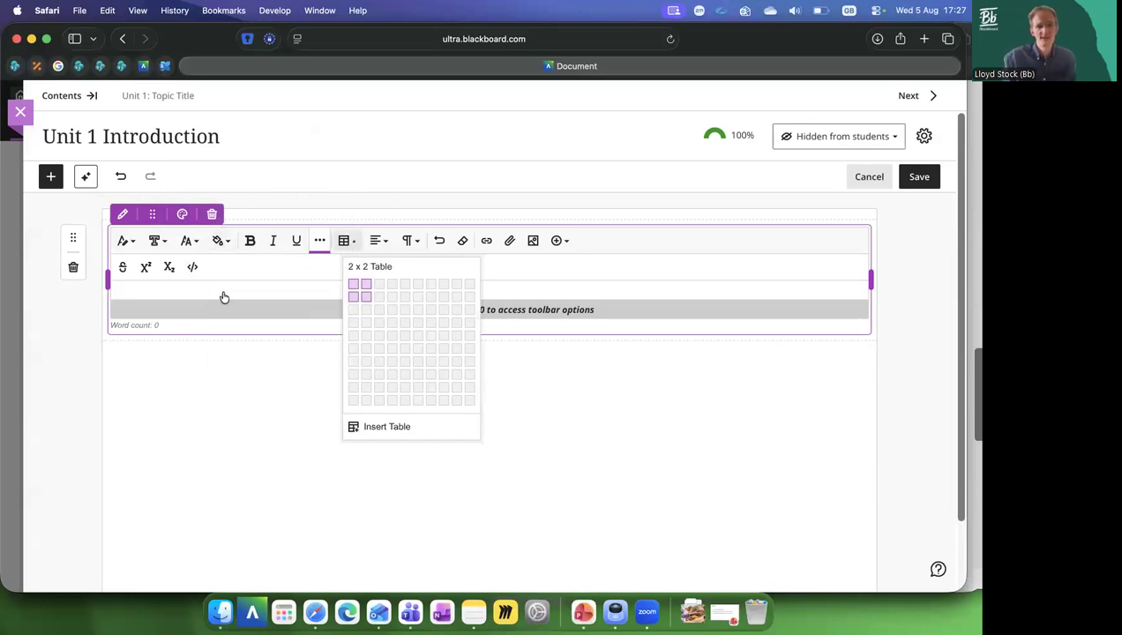
left_click(379, 309)
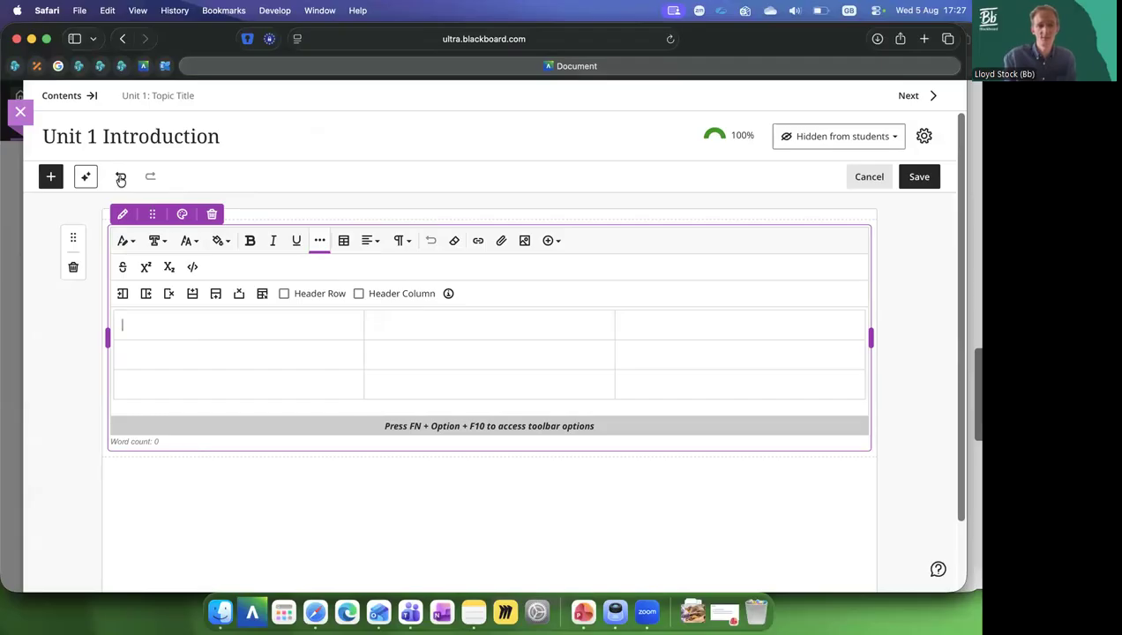
left_click(428, 241)
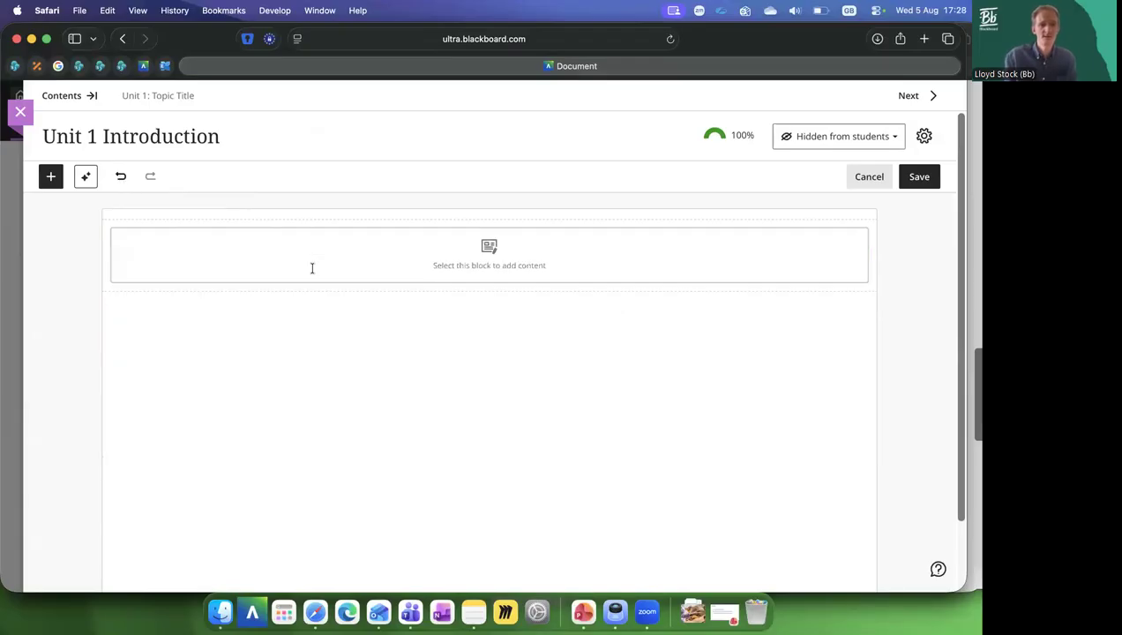
Reopen the empty content block for editing and look at its list and text direction options.
left_click(373, 247)
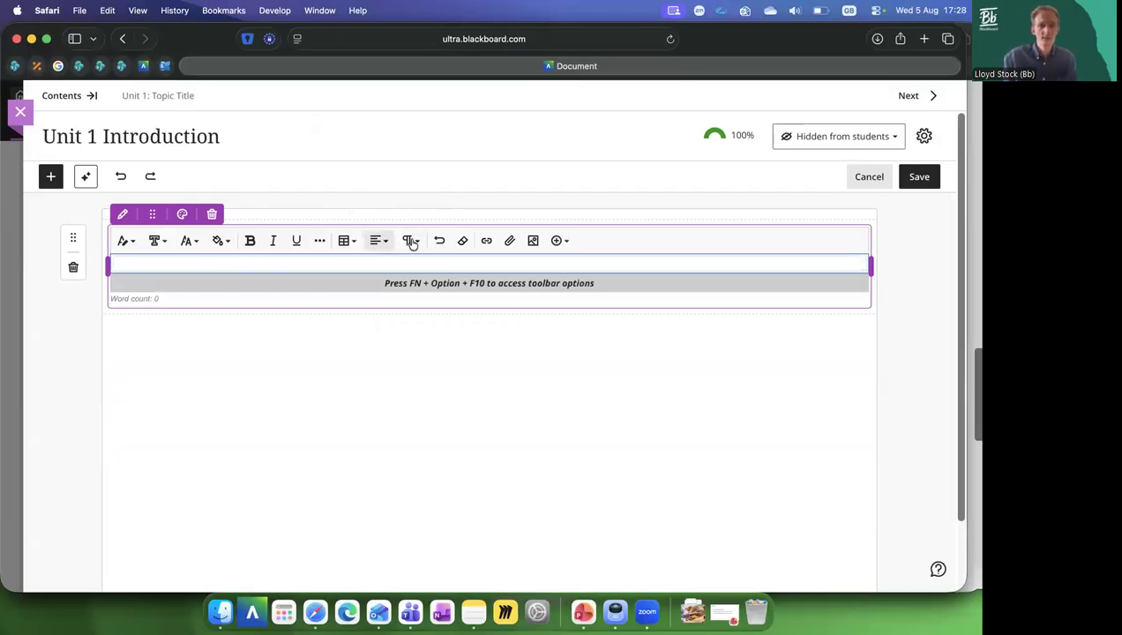
left_click(411, 241)
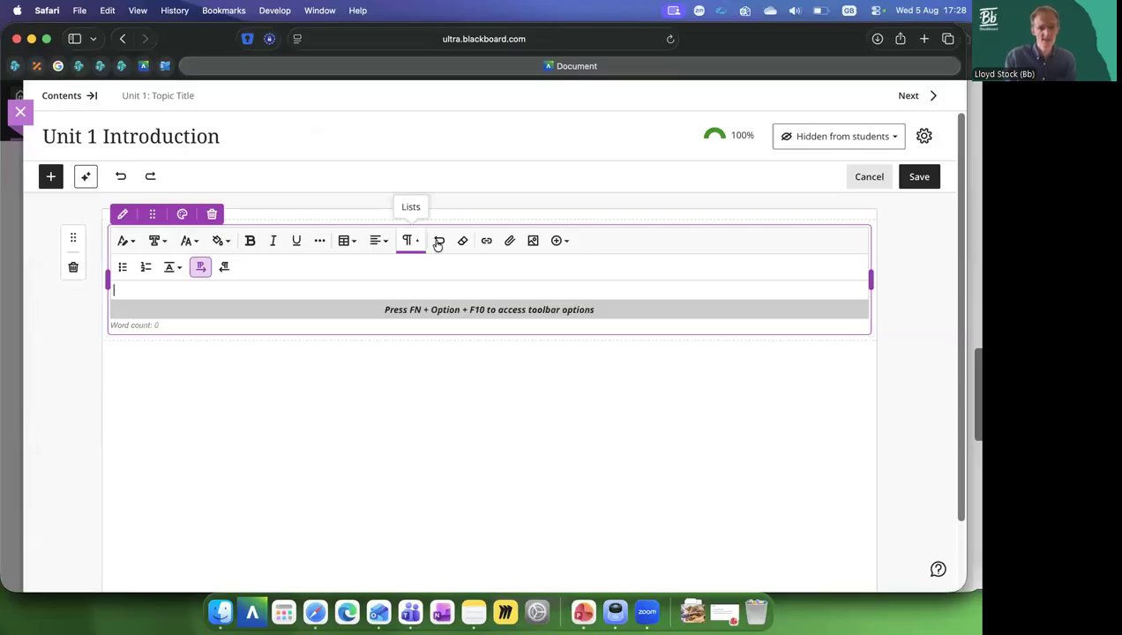
left_click(438, 244)
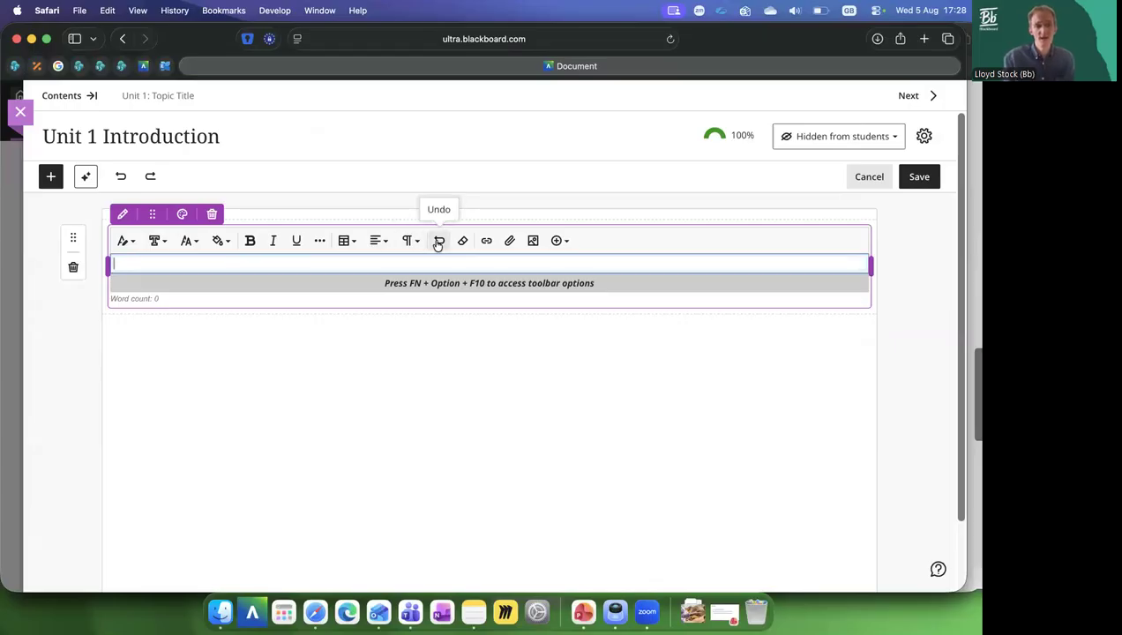
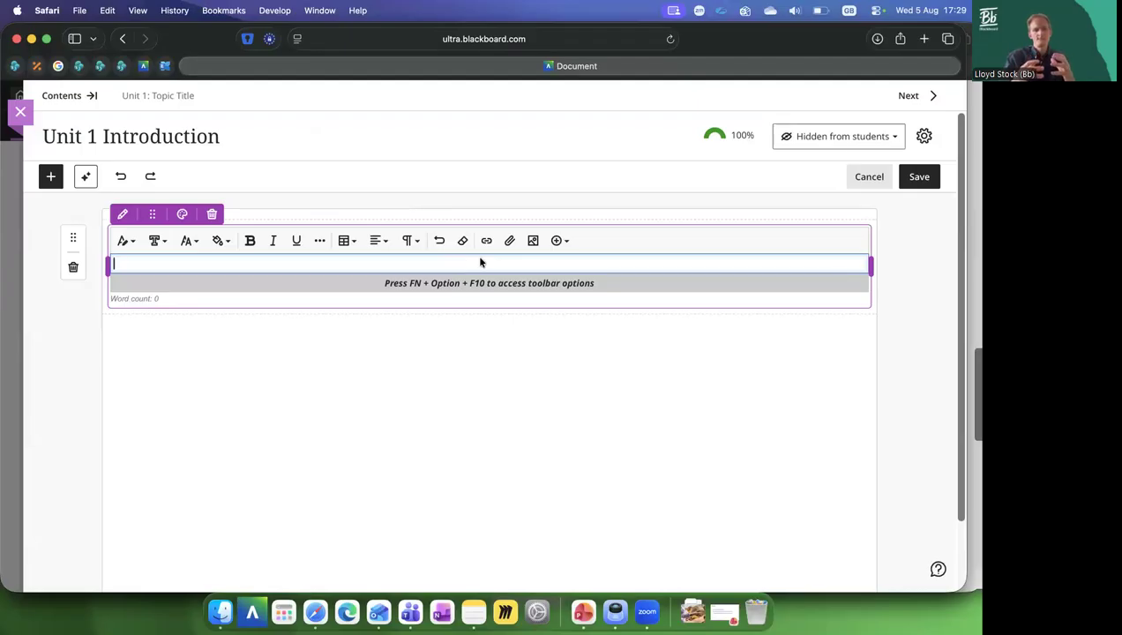
left_click(906, 184)
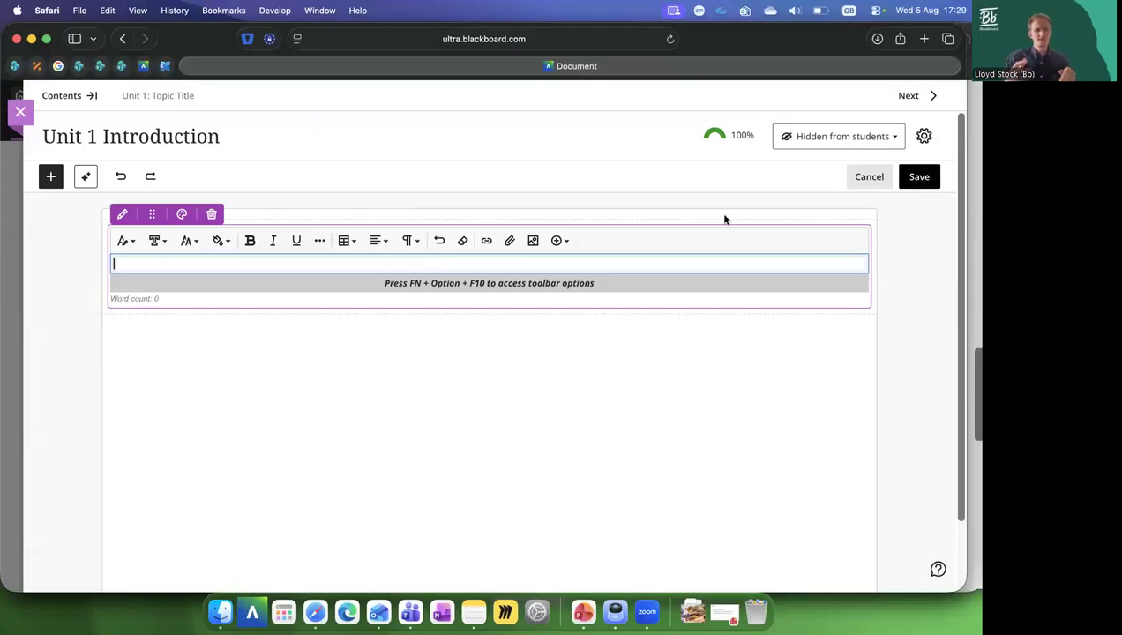
left_click(919, 176)
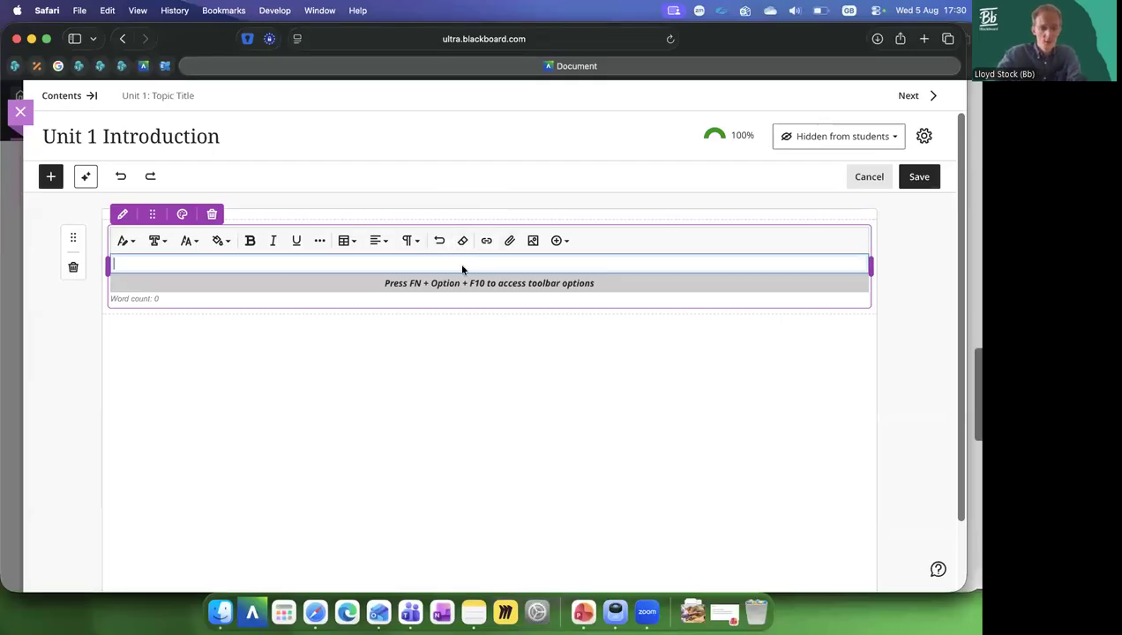
Search the web for "lorem ipsum" in a new browser tab and open the Lipsum generator site.
key("super+t")
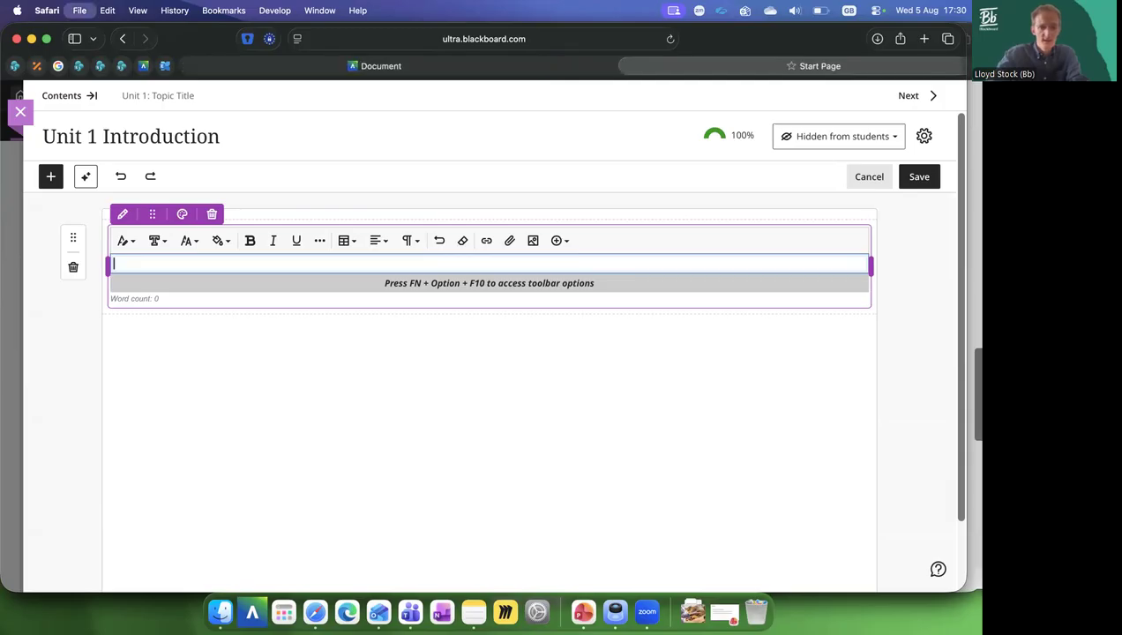
type("lorem ipsum")
key("Return")
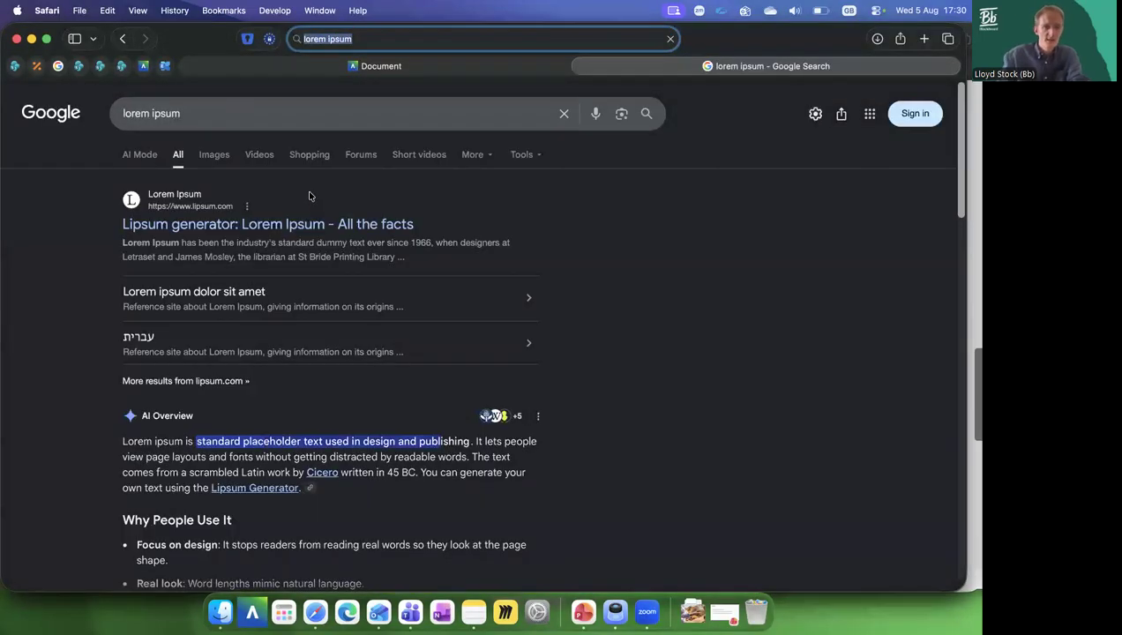
left_click(313, 223)
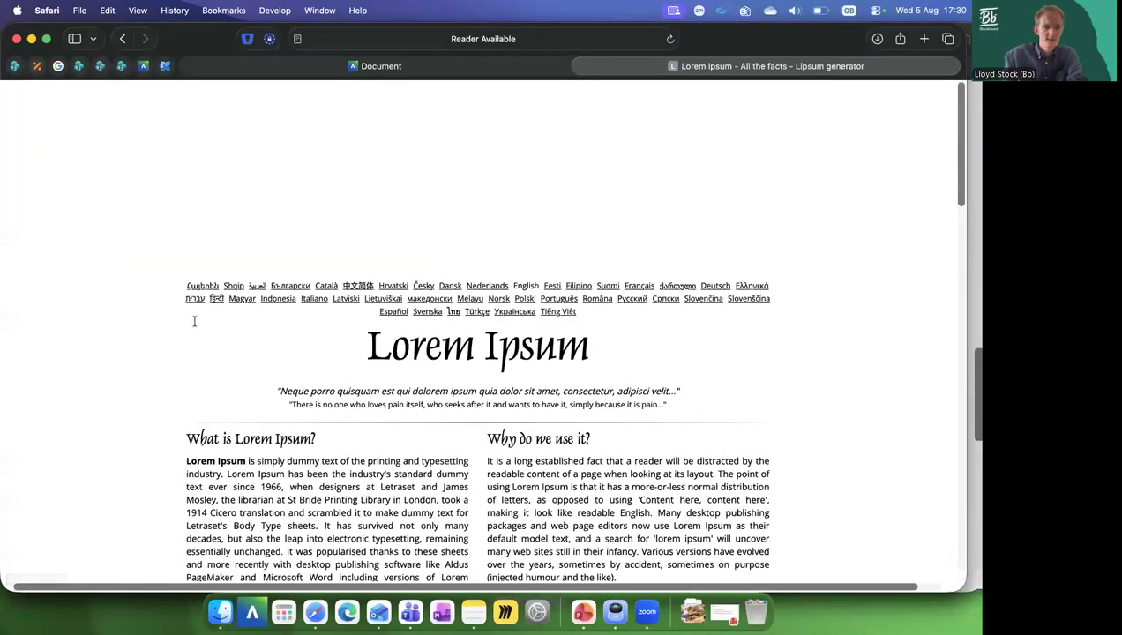
Copy the paragraph under "What is Lorem Ipsum?" and paste it into the Unit 1 Introduction document's content block.
scroll(186, 326, "down", 3)
scroll(220, 449, "up", 2)
left_click_drag(186, 326, 221, 454)
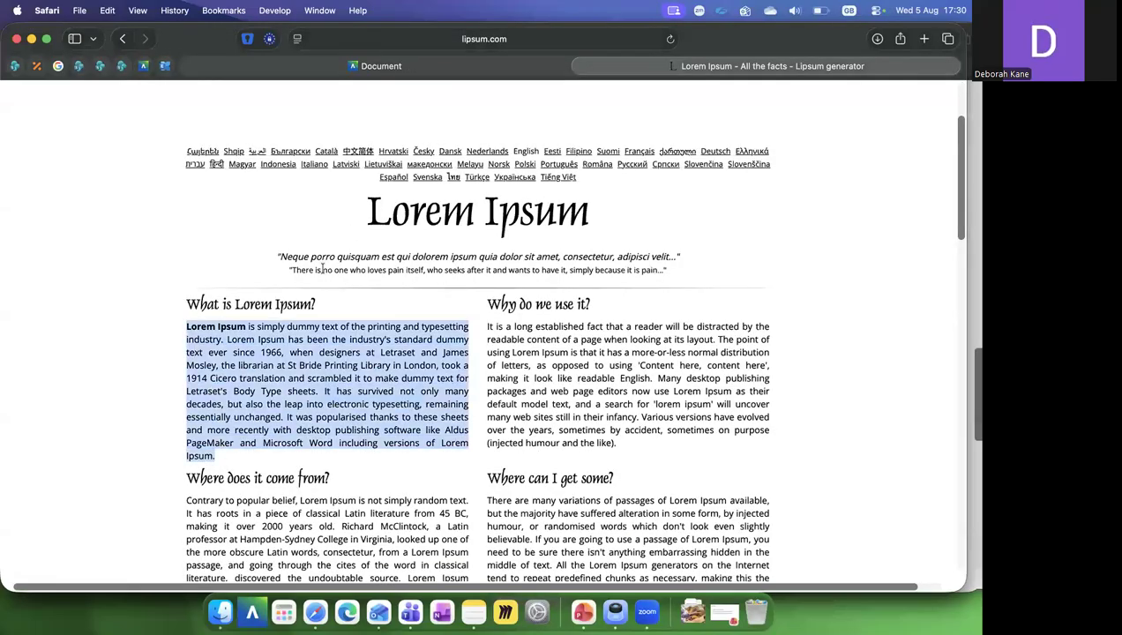
key("super+c")
left_click(381, 65)
left_click(713, 298)
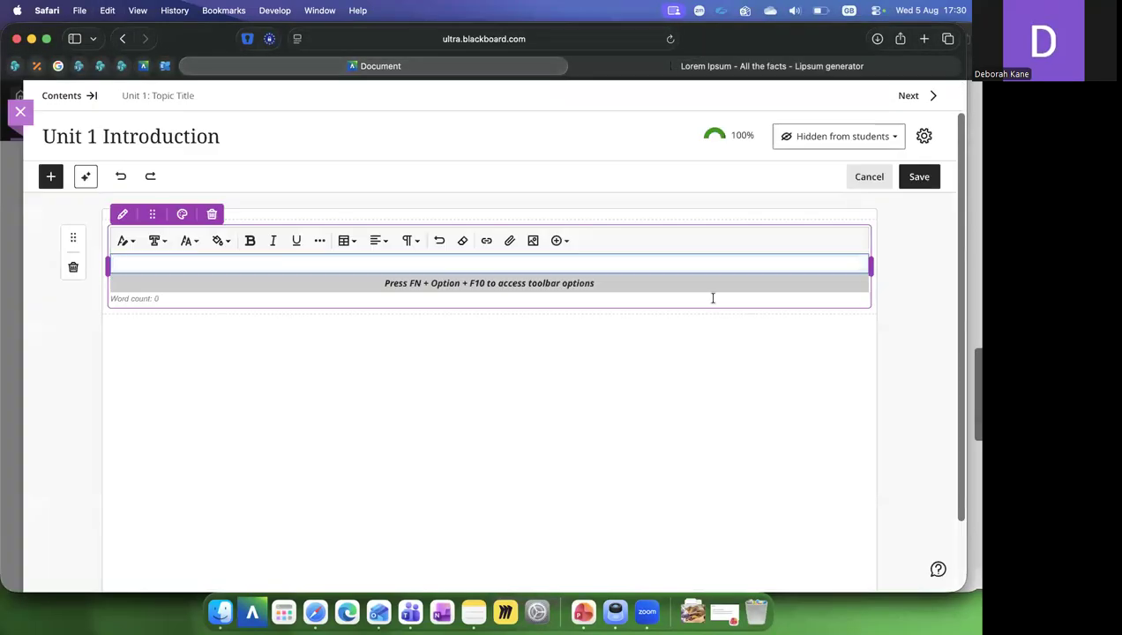
key("super+v")
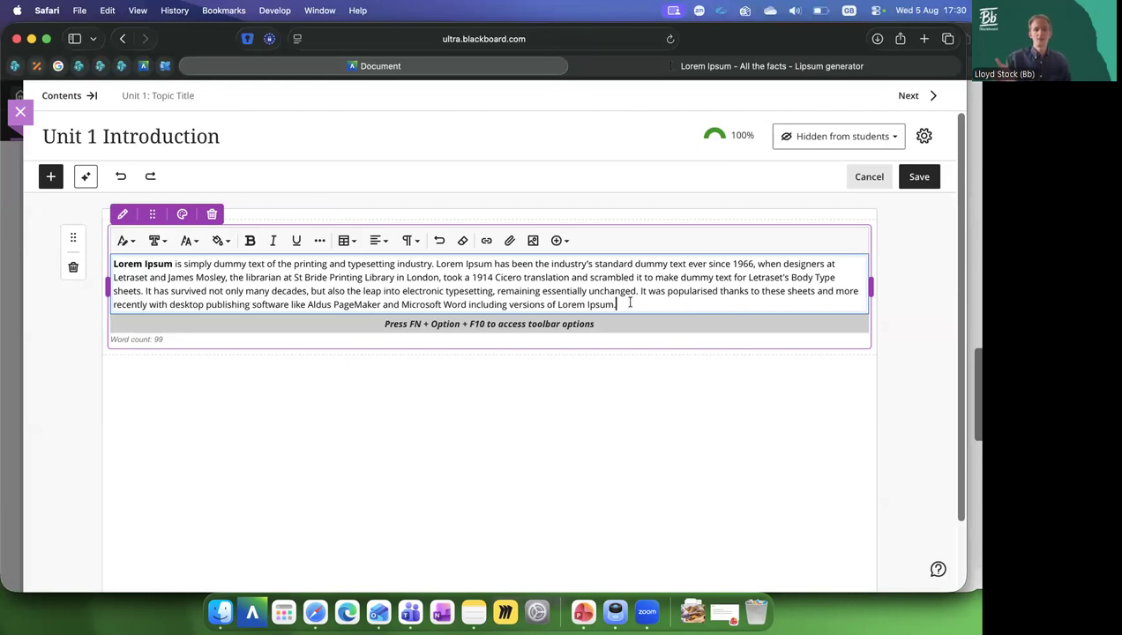
Remove the bold formatting from the whole pasted Lorem Ipsum paragraph.
left_click_drag(617, 305, 113, 261)
key("super+a")
key("super+a")
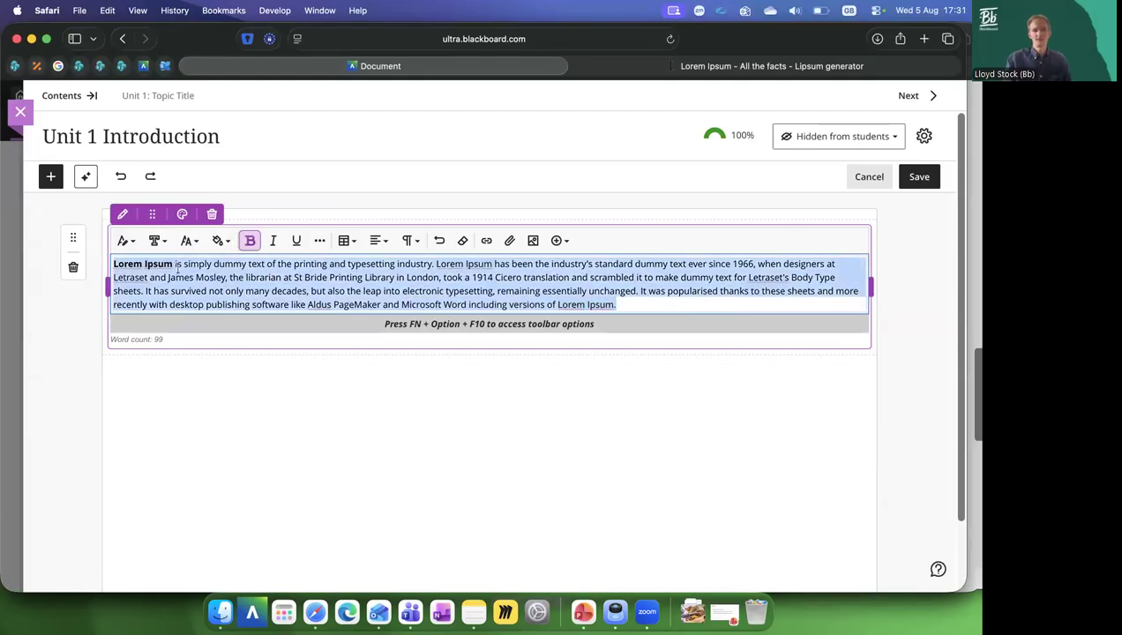
key("super+b")
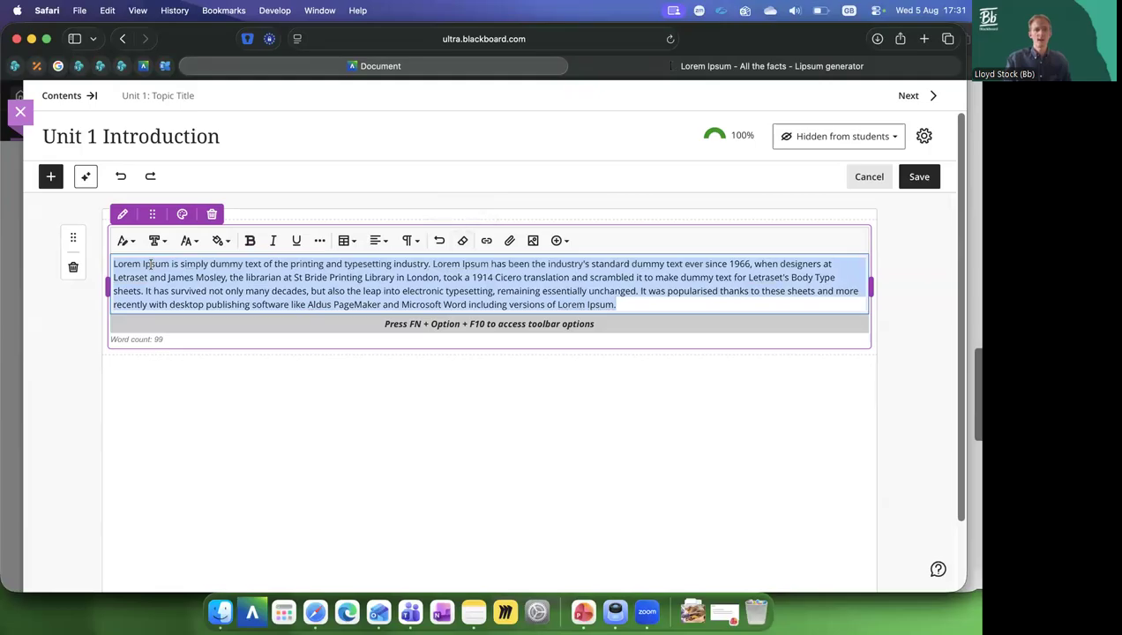
double_click(150, 265)
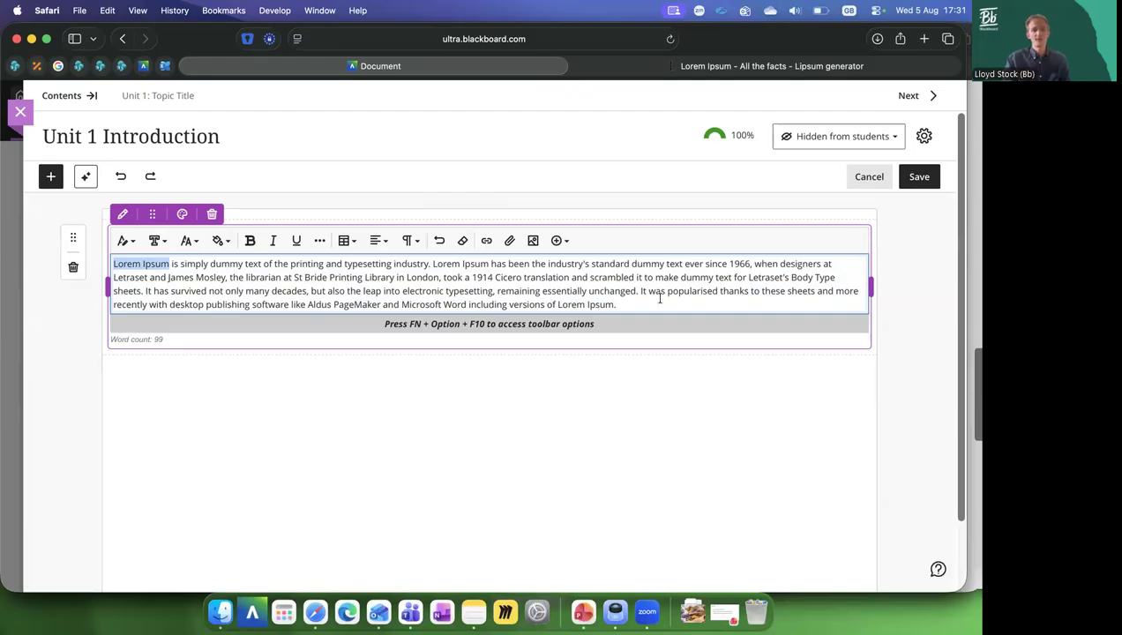
left_click(660, 298)
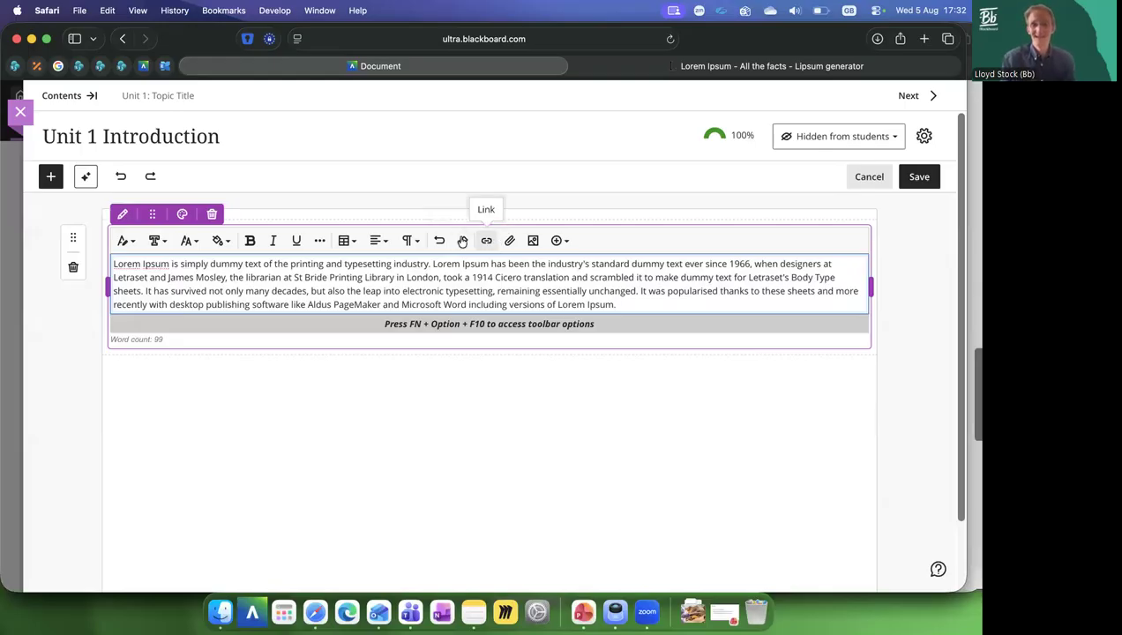
double_click(304, 263)
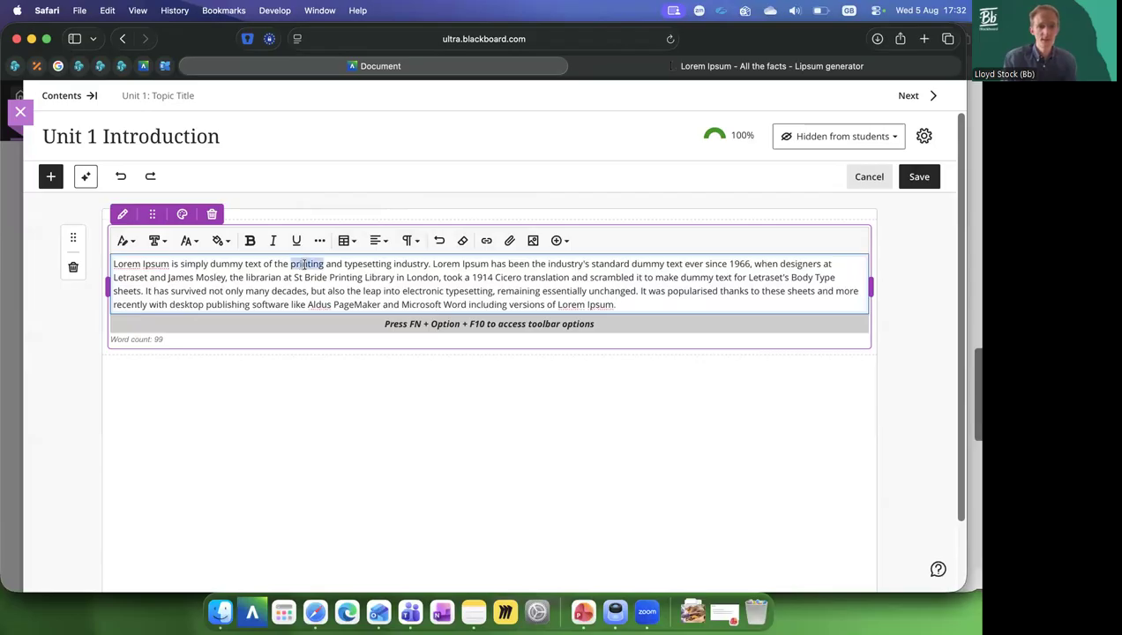
triple_click(292, 263)
left_click(294, 263)
left_click_drag(292, 263, 484, 249)
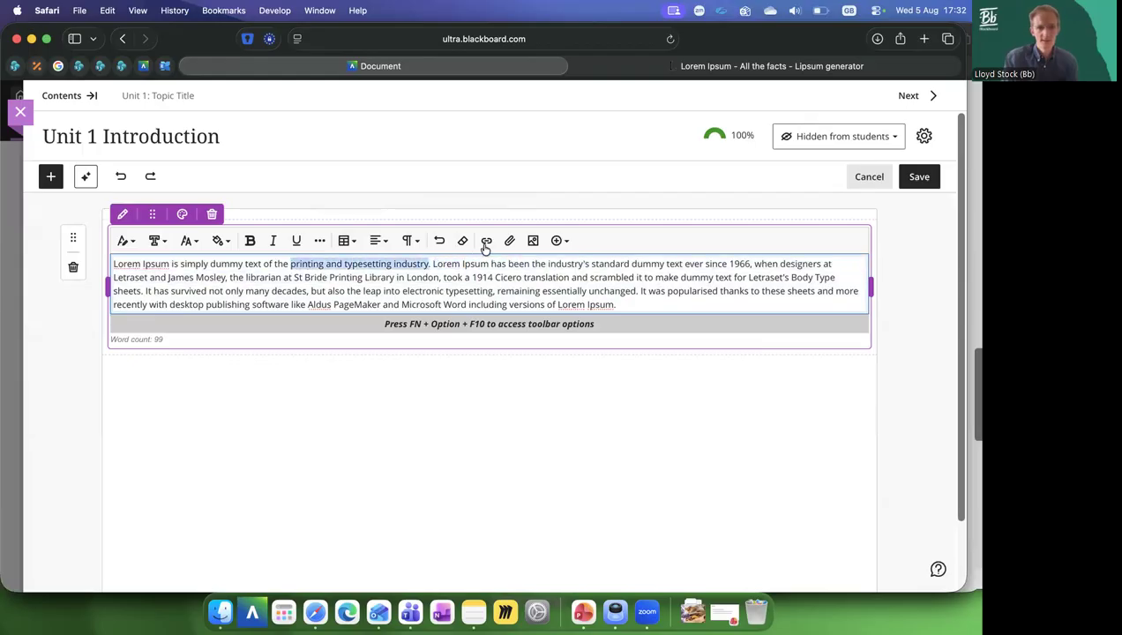
left_click(485, 248)
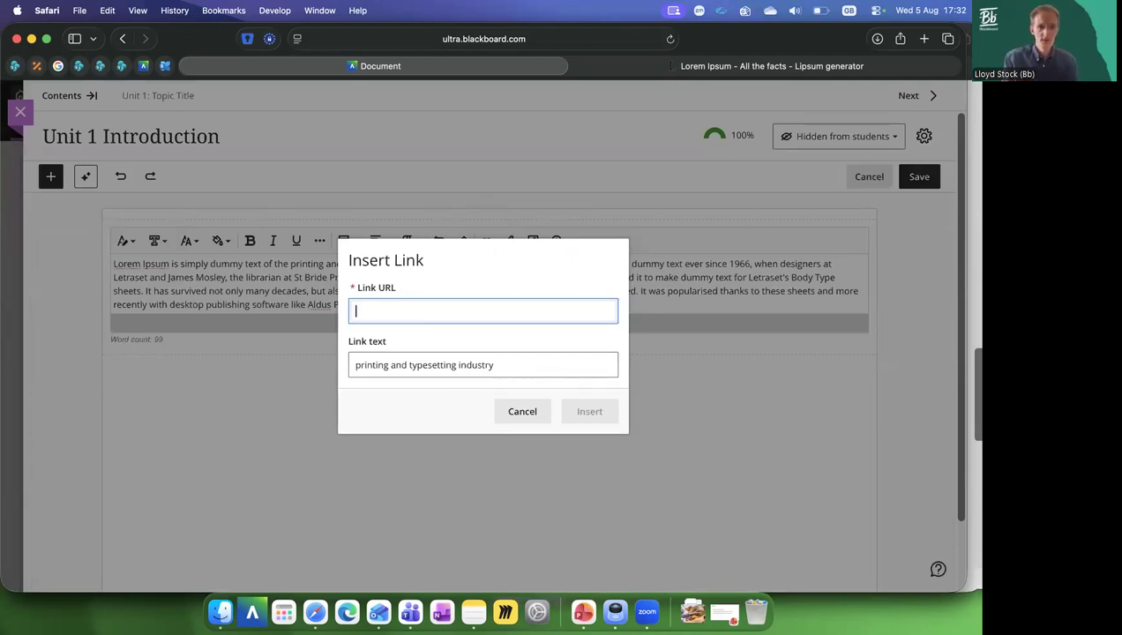
type("https://www.google.com")
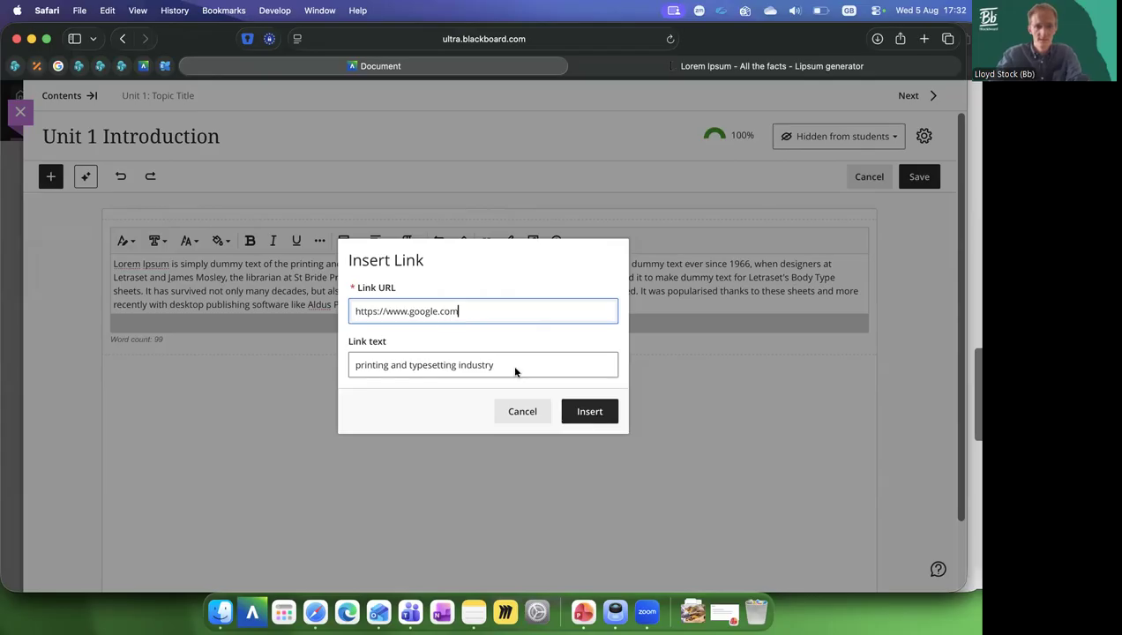
key("Return")
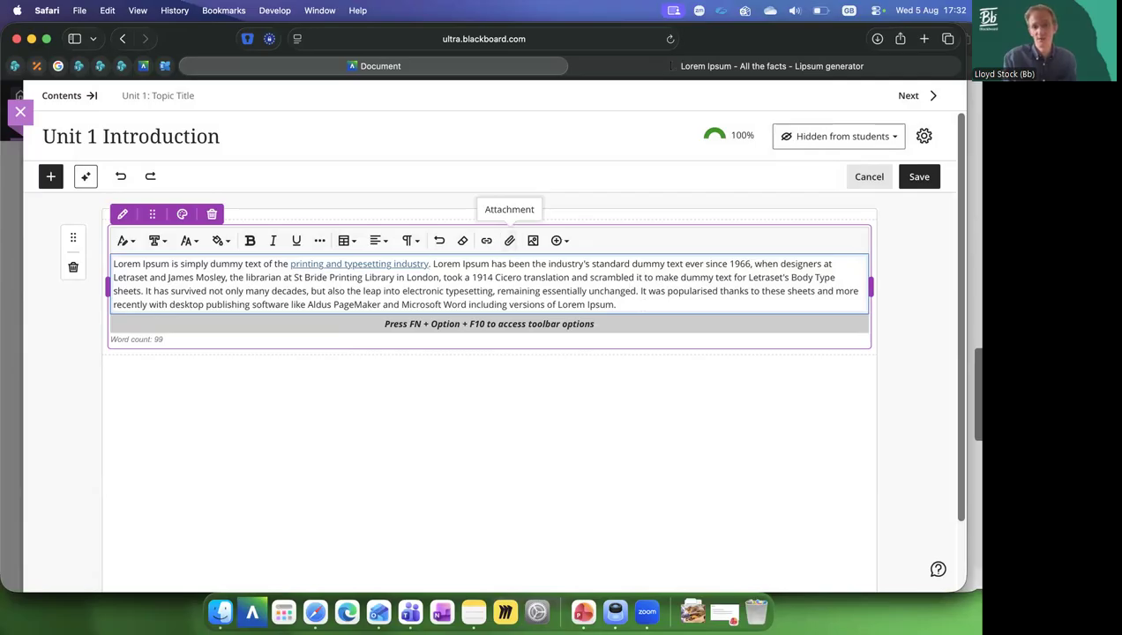
Add a new line below the paragraph and upload BuryStEdmunds_Abbey_Gardens.jpg there as an attachment.
key("Return")
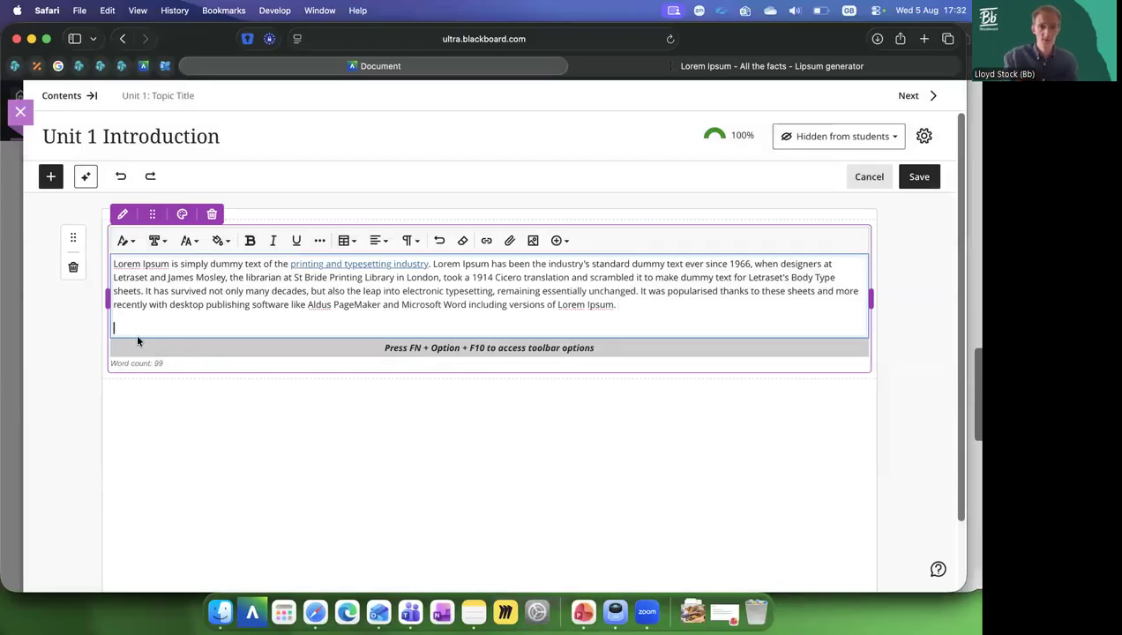
left_click(509, 241)
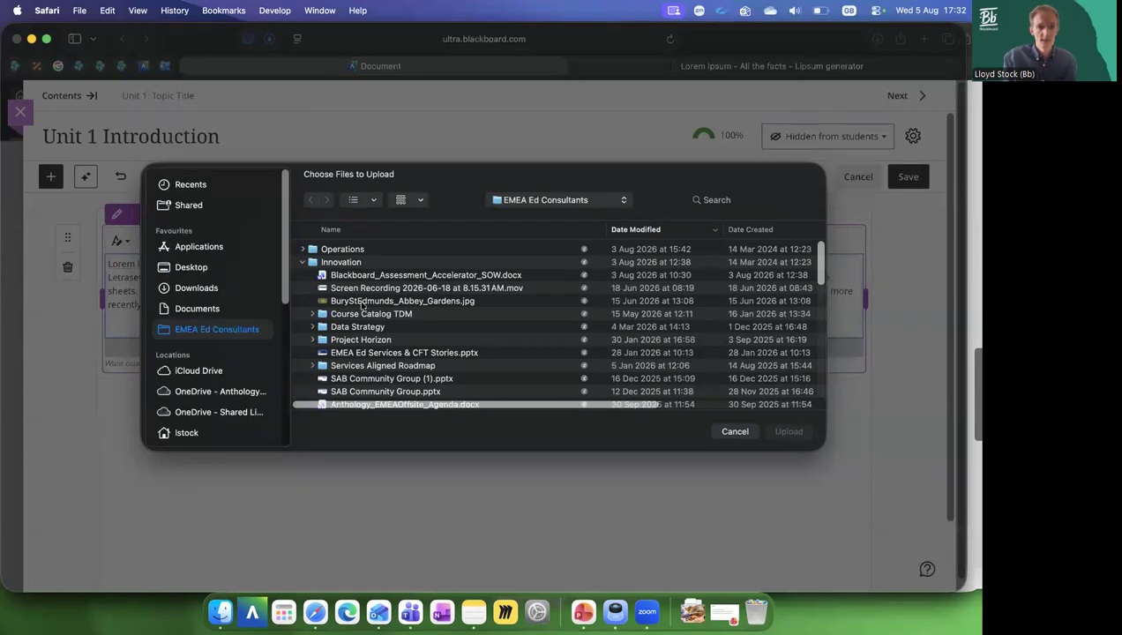
left_click(361, 302)
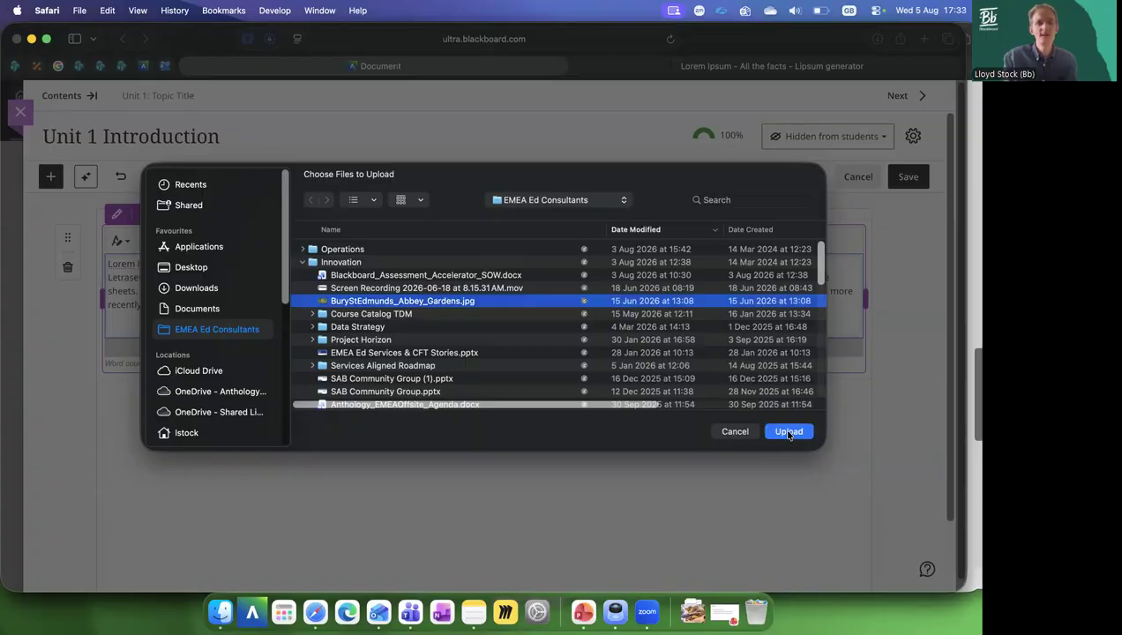
left_click(788, 432)
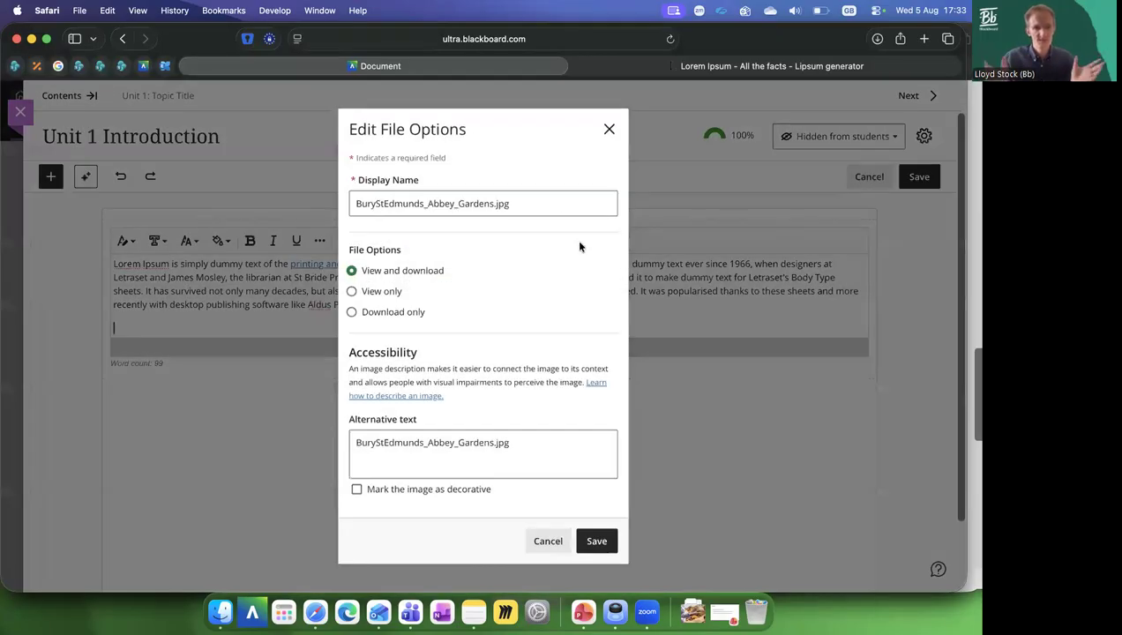
Make the image view-only with the alternative text "An aerial view of the renowned Abbey Gardens, a major tourist attraction in the town of Bury St Edmunds.".
left_click(535, 209)
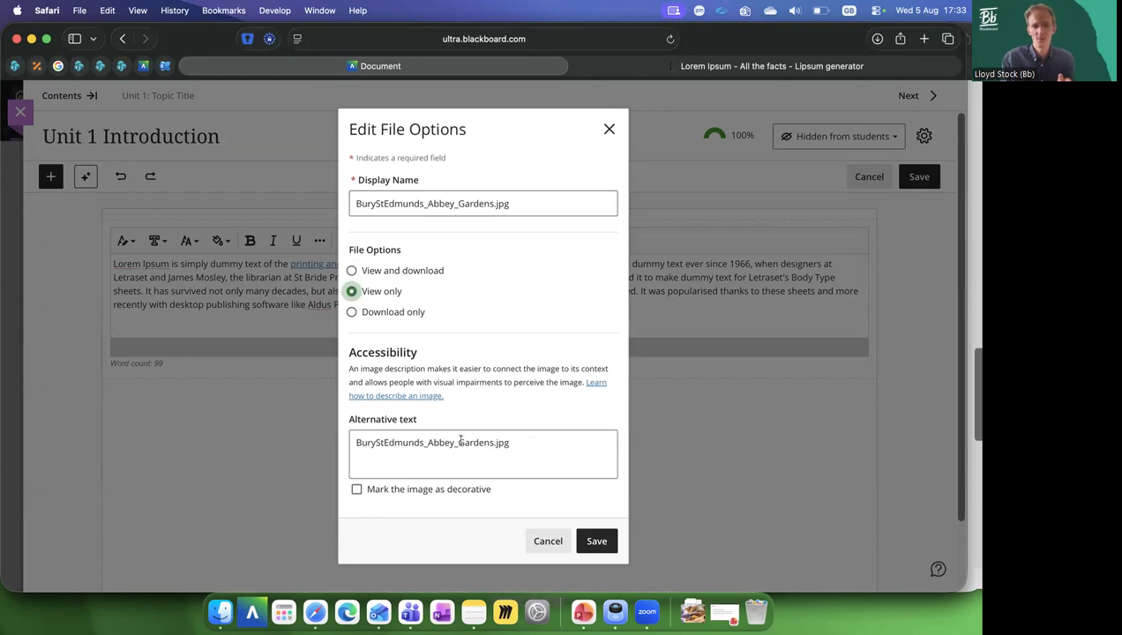
left_click_drag(511, 443, 327, 444)
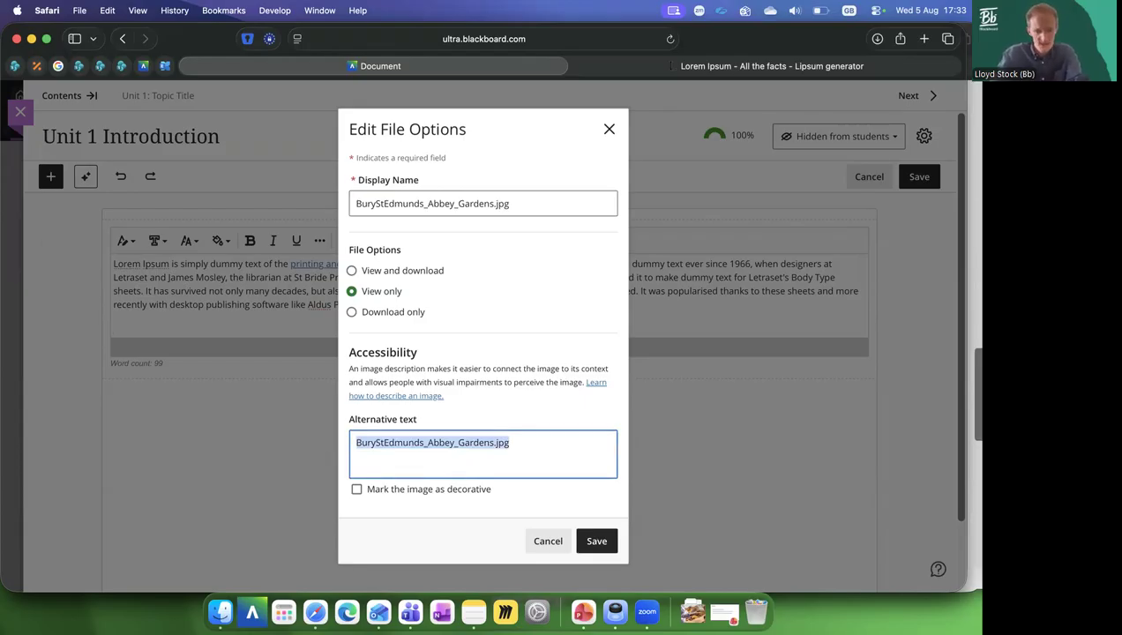
type("An")
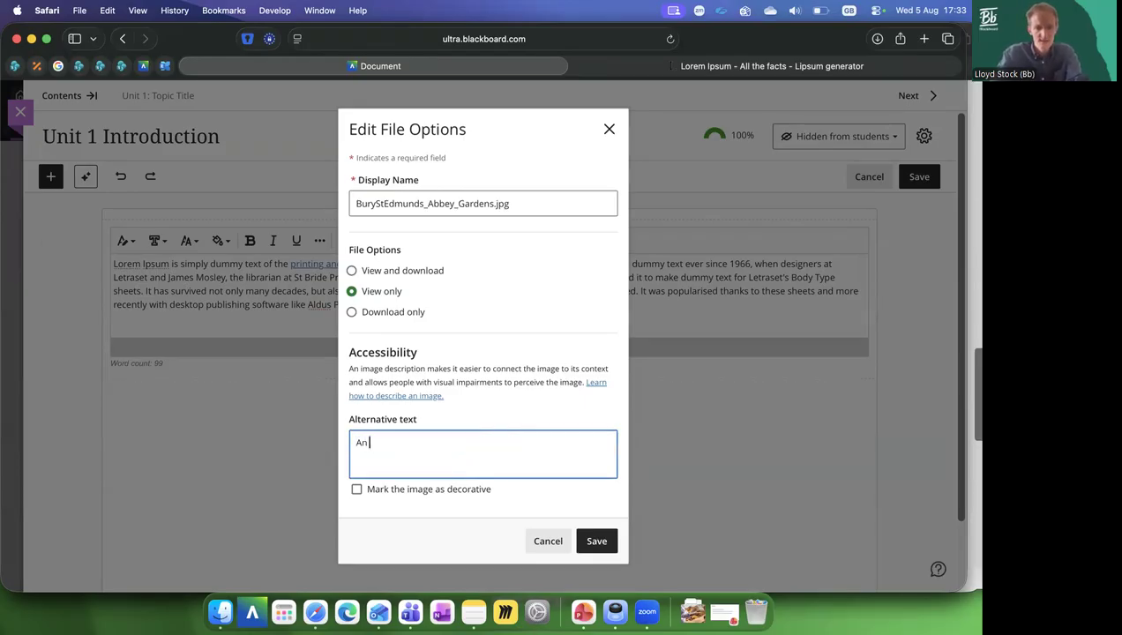
type(" aerie")
type("al ")
type("view of the")
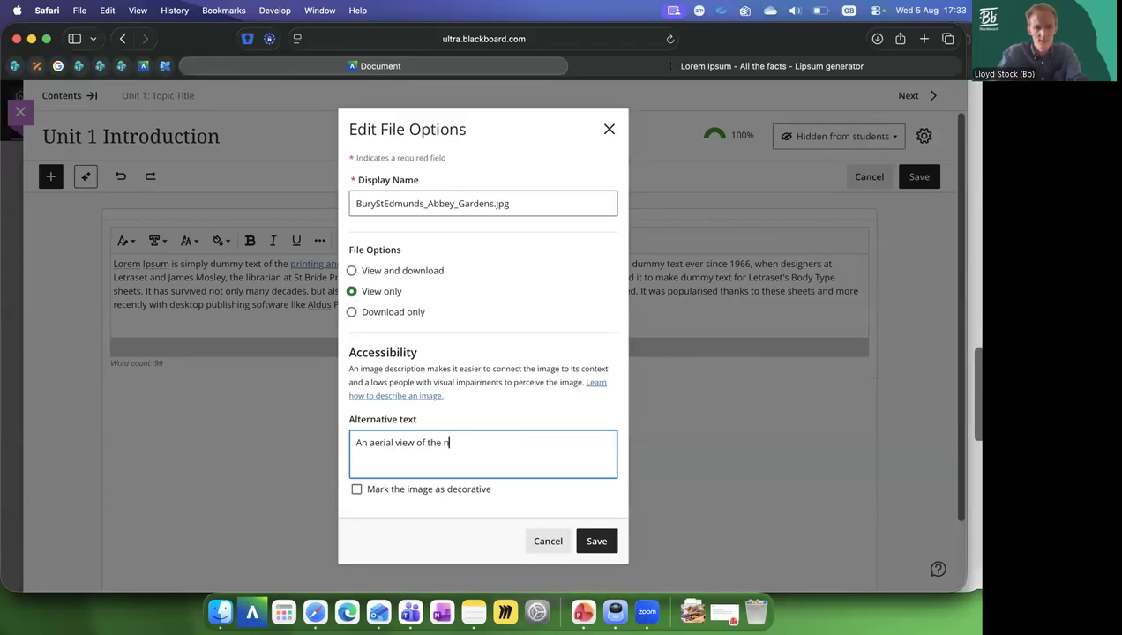
type(" reno")
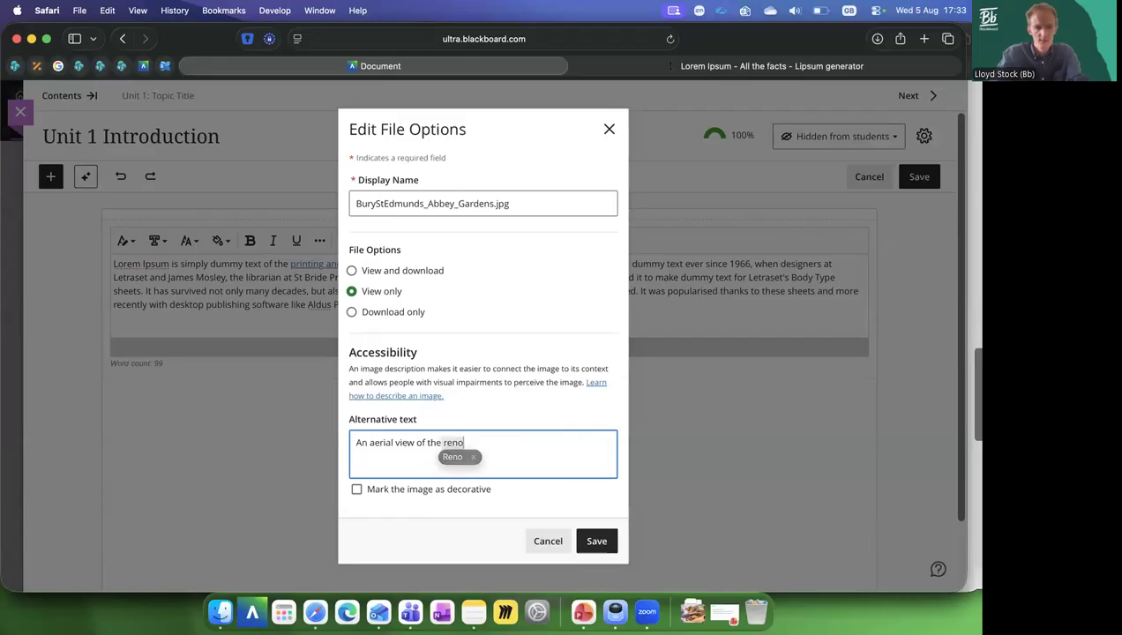
type("wned Abb")
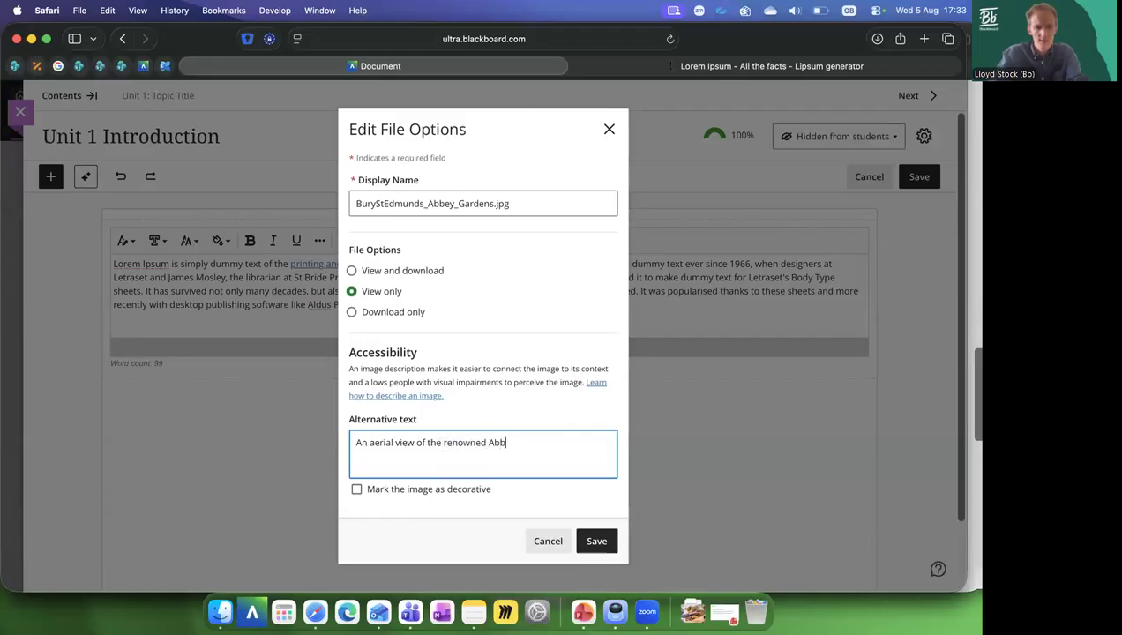
type("ey Gardens, a major tourist attraction in the town of Bury")
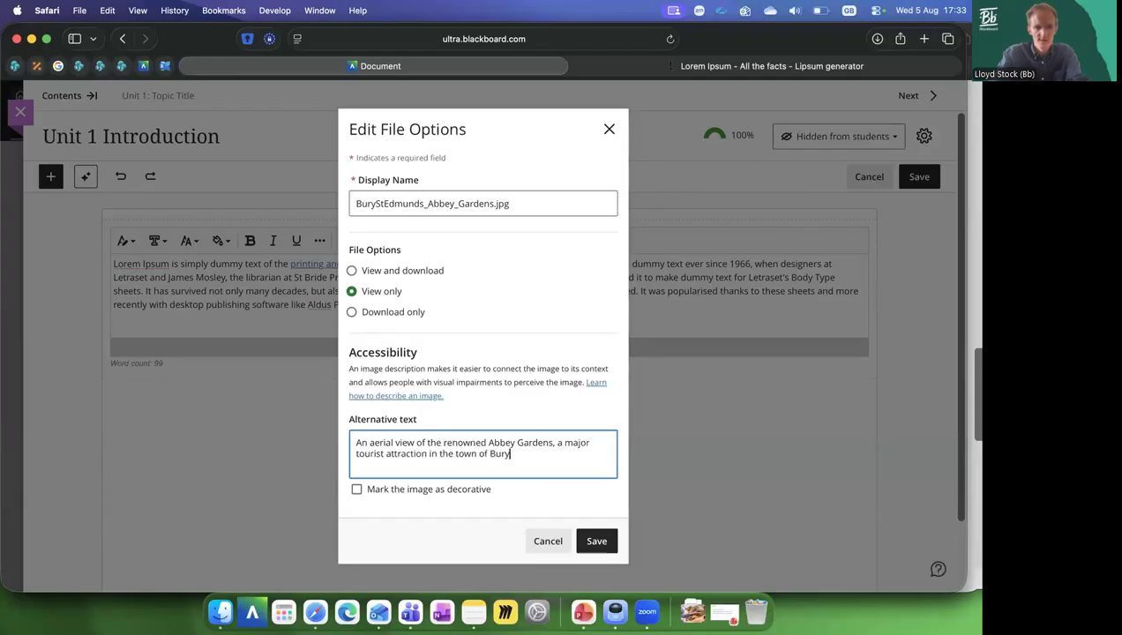
type("dmunds.")
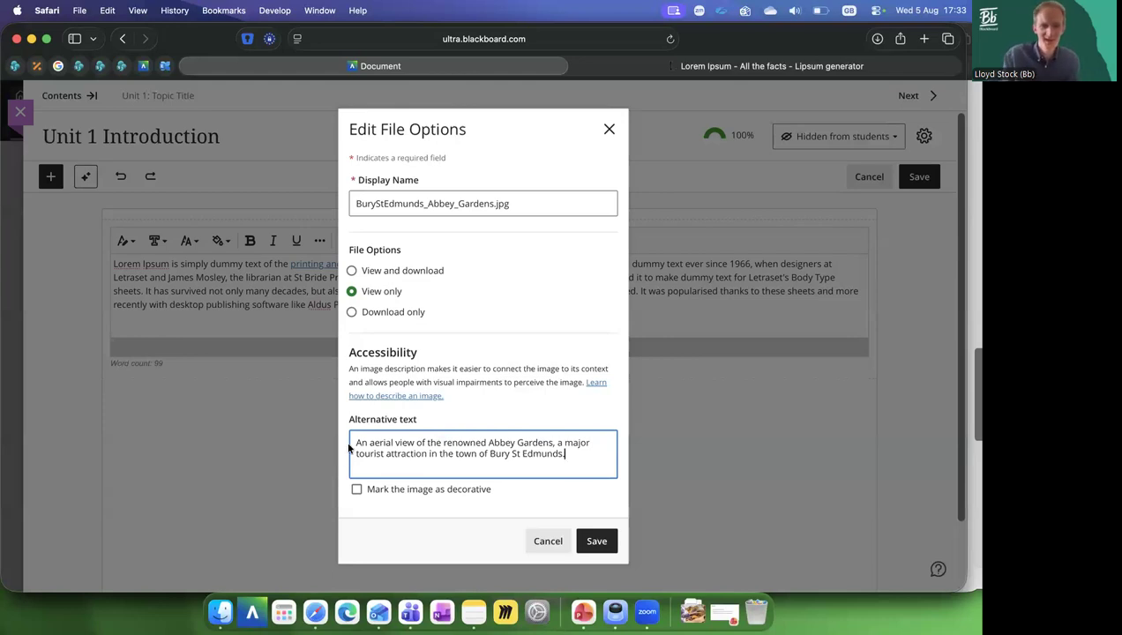
key("shift+super+Left")
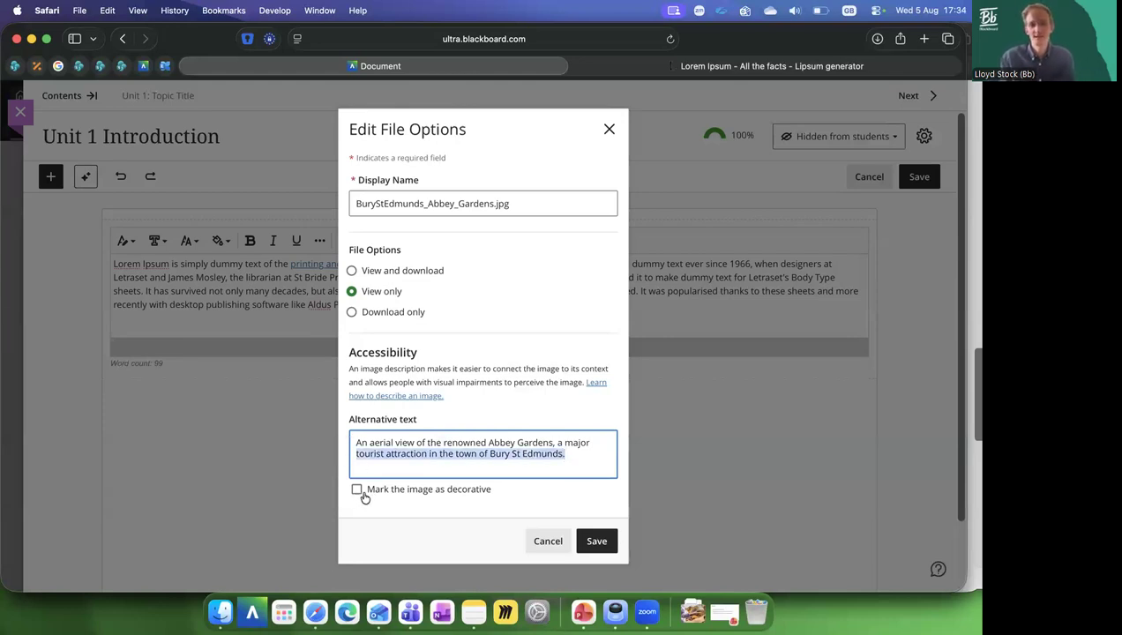
key("Up")
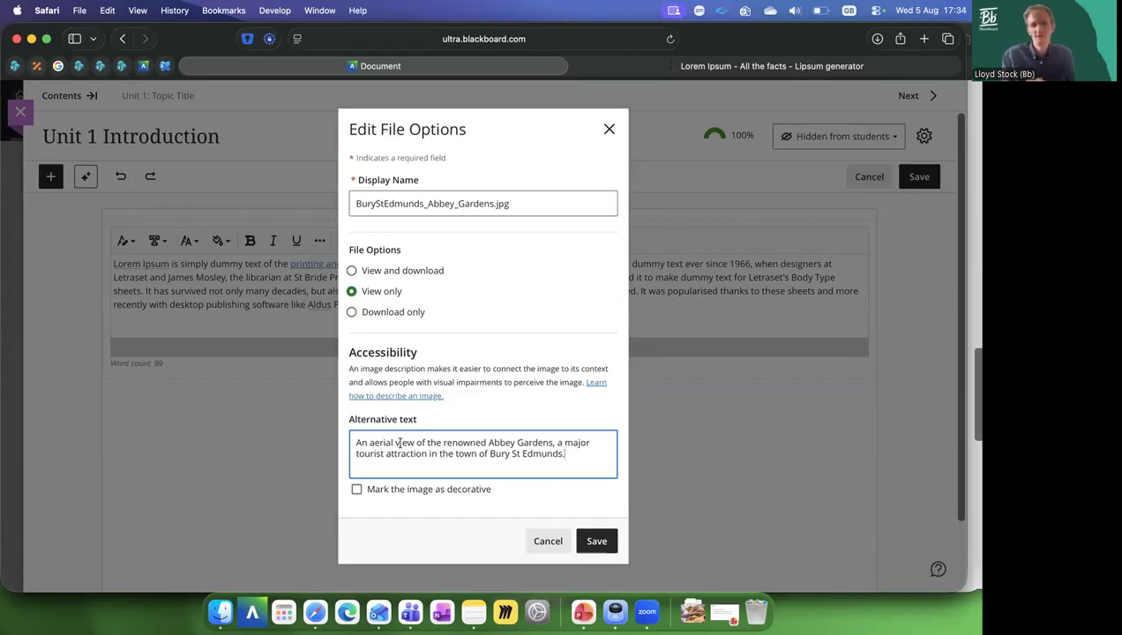
left_click(600, 544)
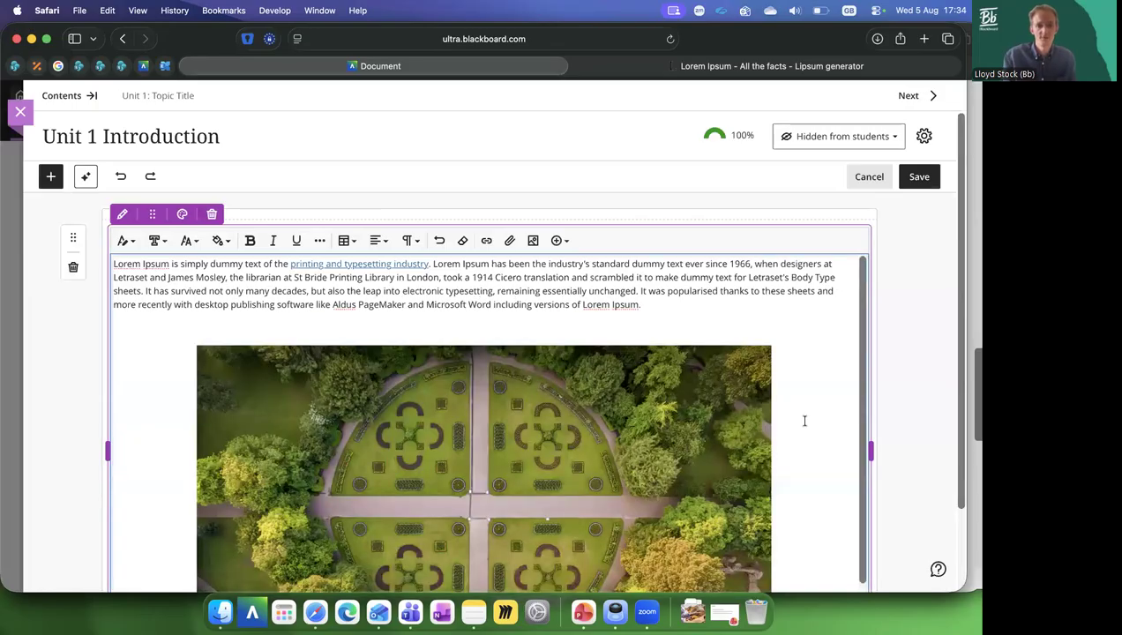
Look over the inserted garden image and reopen its file options to review the display name, access option and alternative text.
scroll(803, 421, "down", 3)
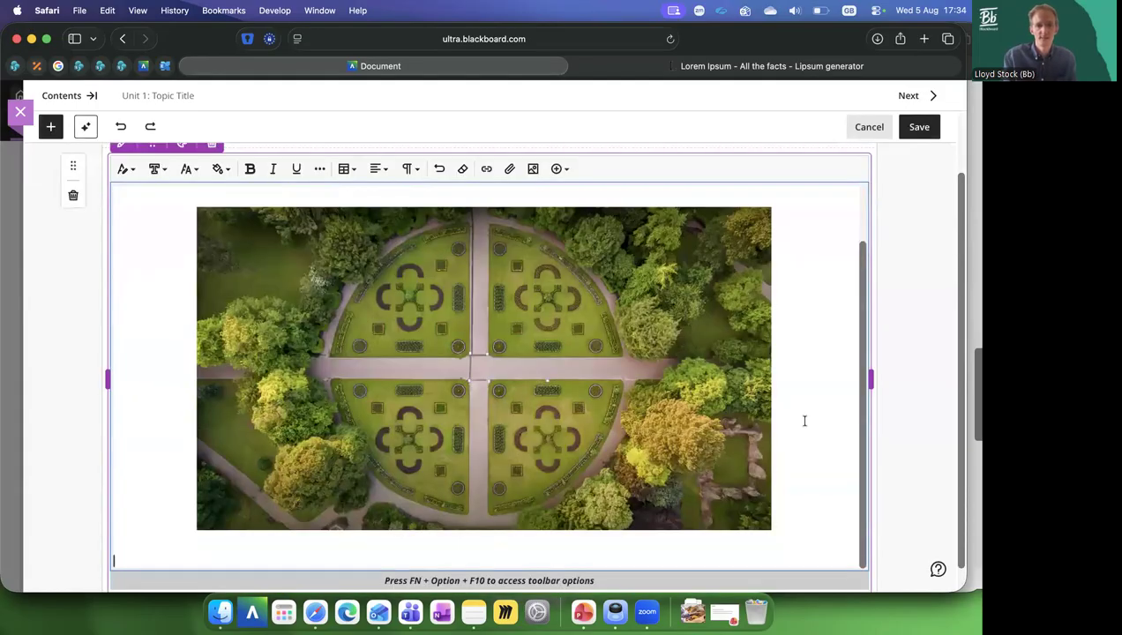
scroll(804, 420, "up", 1)
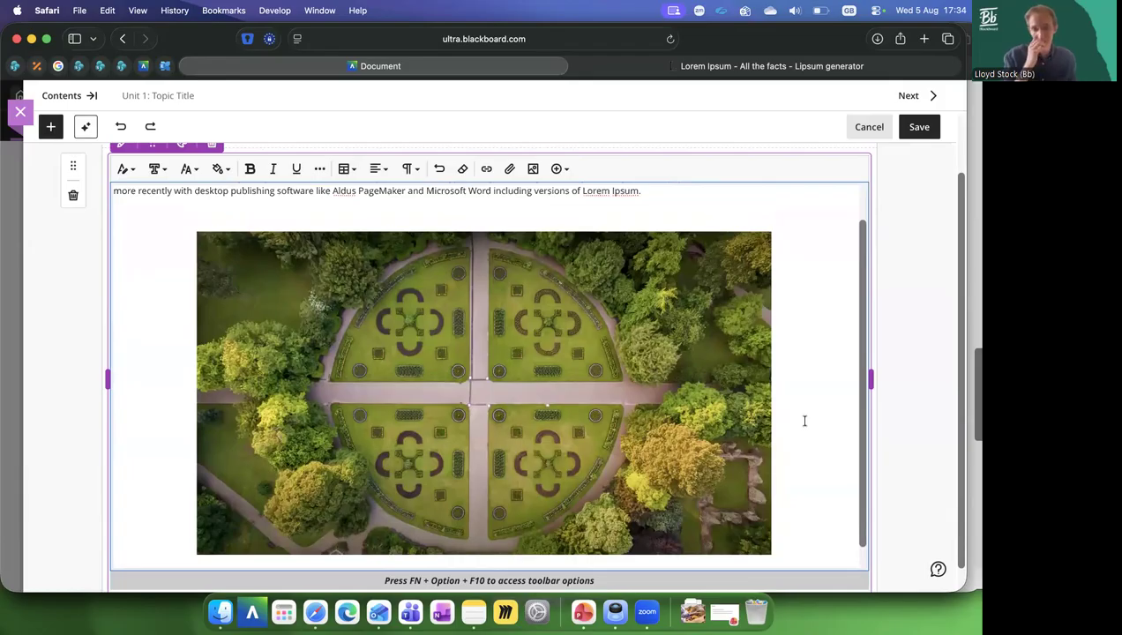
scroll(803, 421, "up", 3)
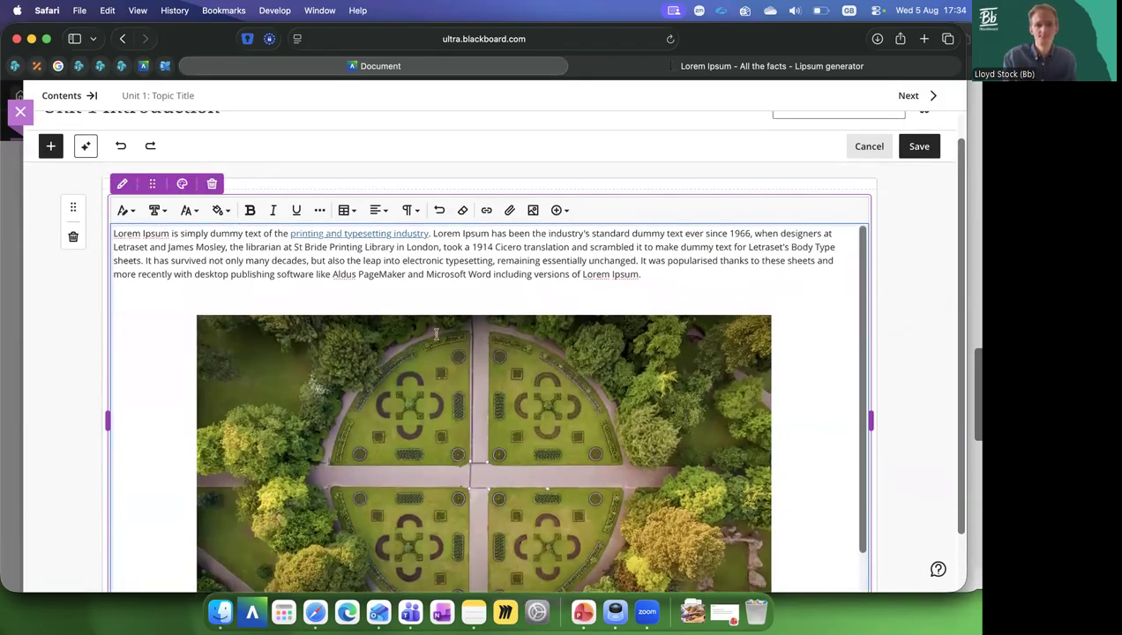
scroll(436, 335, "down", 3)
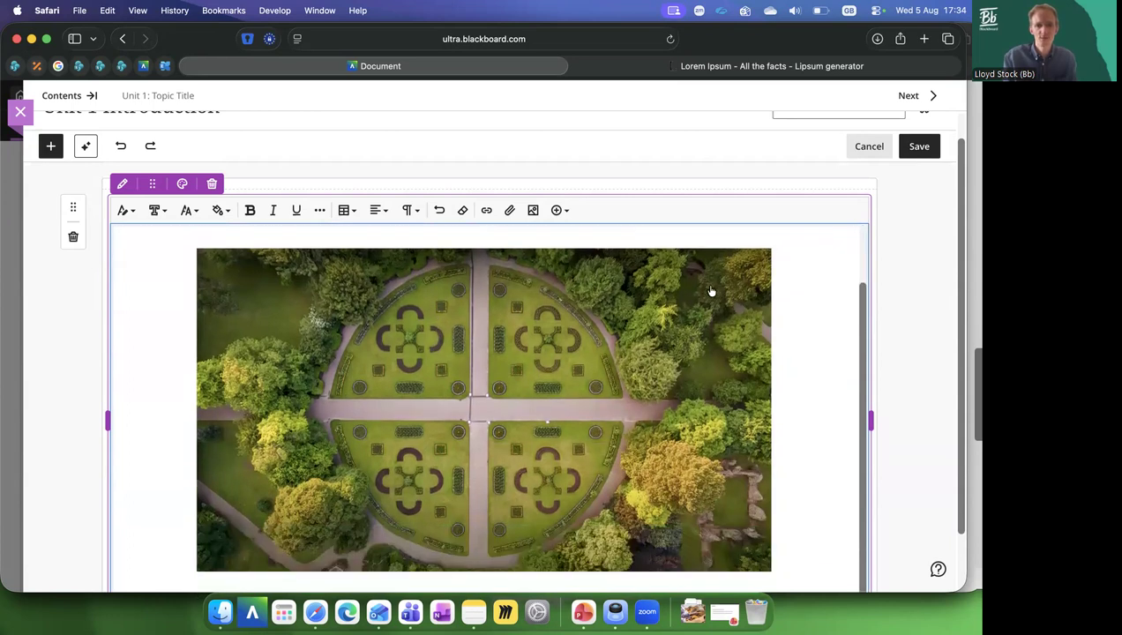
left_click(749, 269)
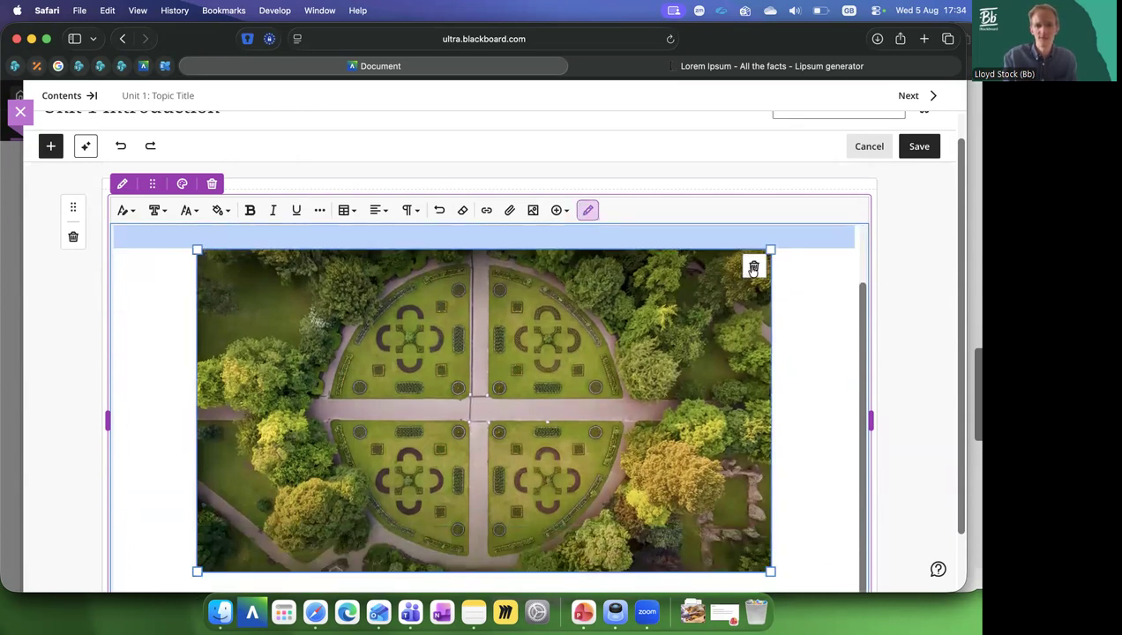
left_click(588, 213)
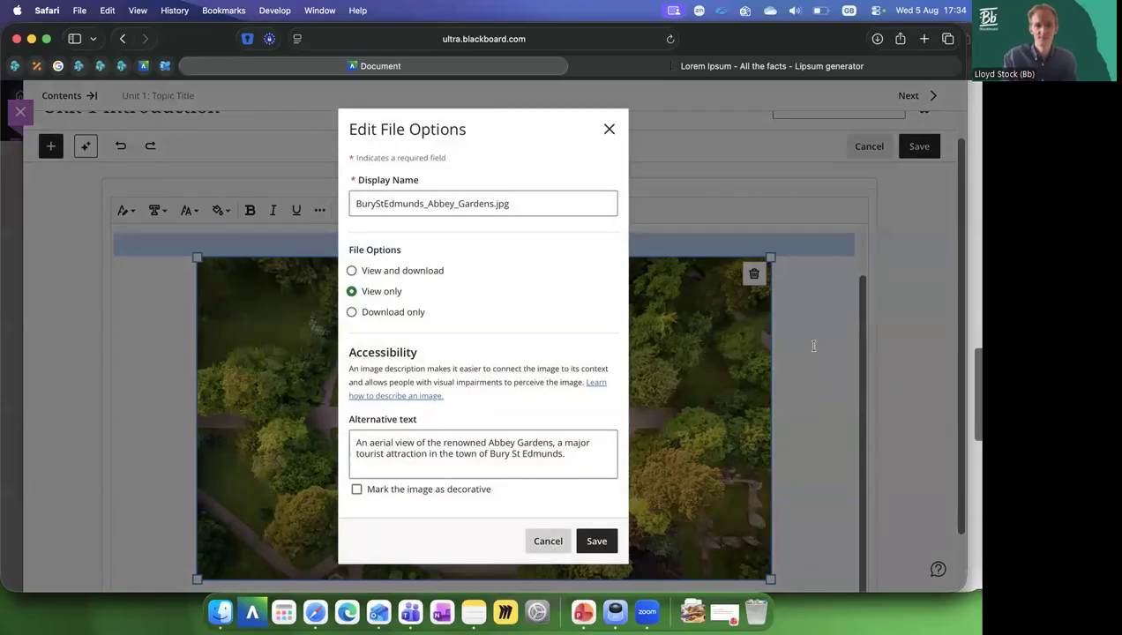
scroll(877, 231, "up", 3)
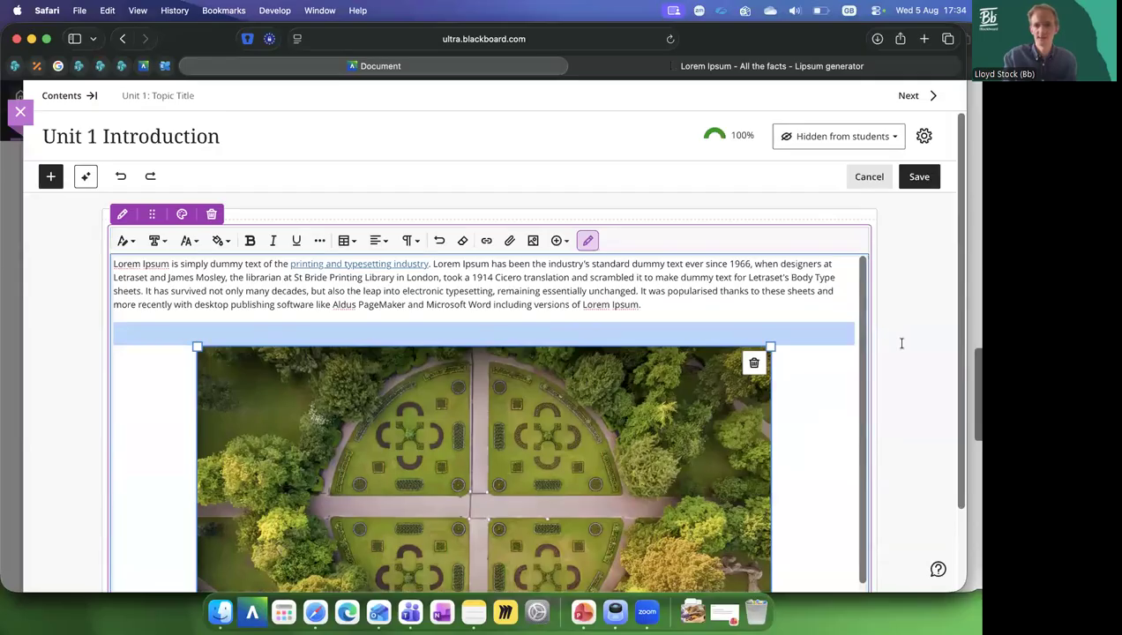
Save the Unit 1 Introduction document and reopen its content for editing.
left_click(919, 176)
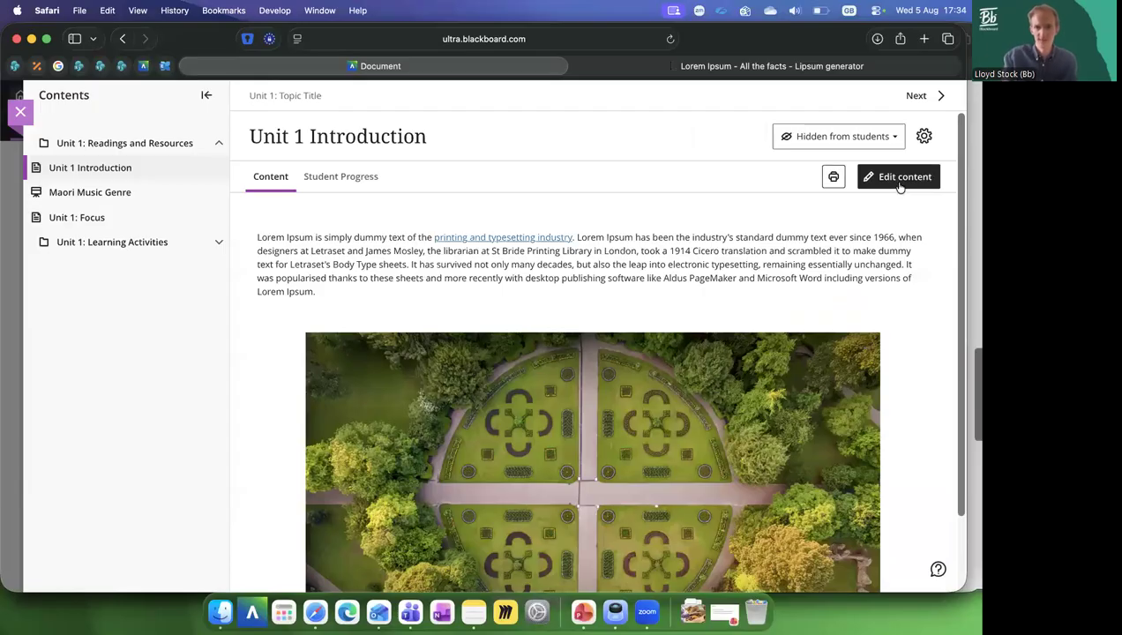
left_click(898, 185)
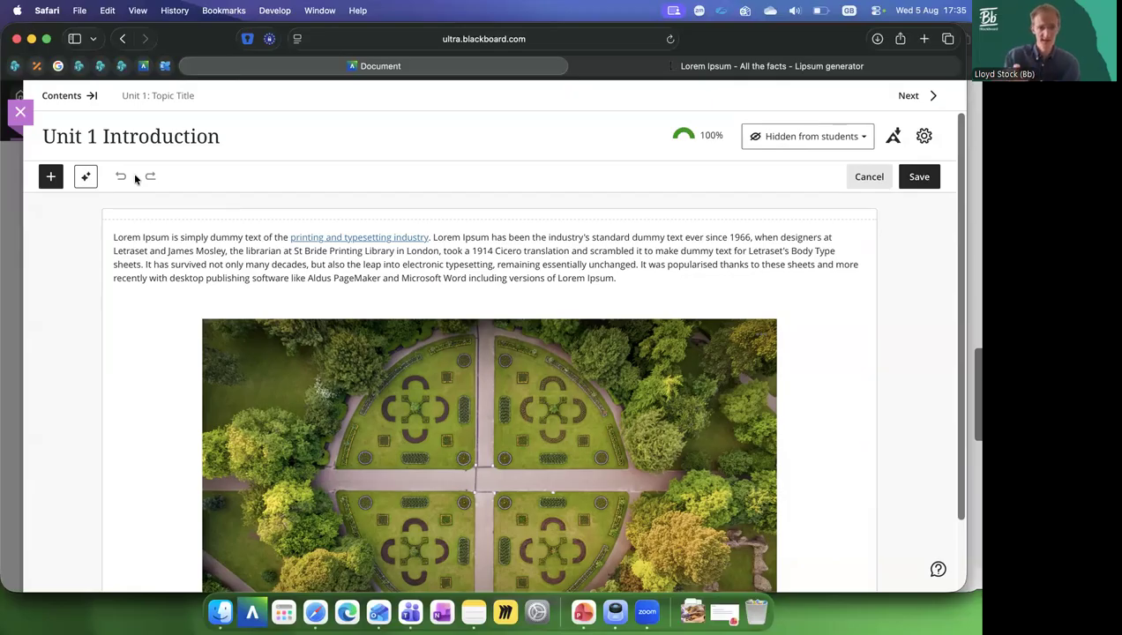
left_click(920, 180)
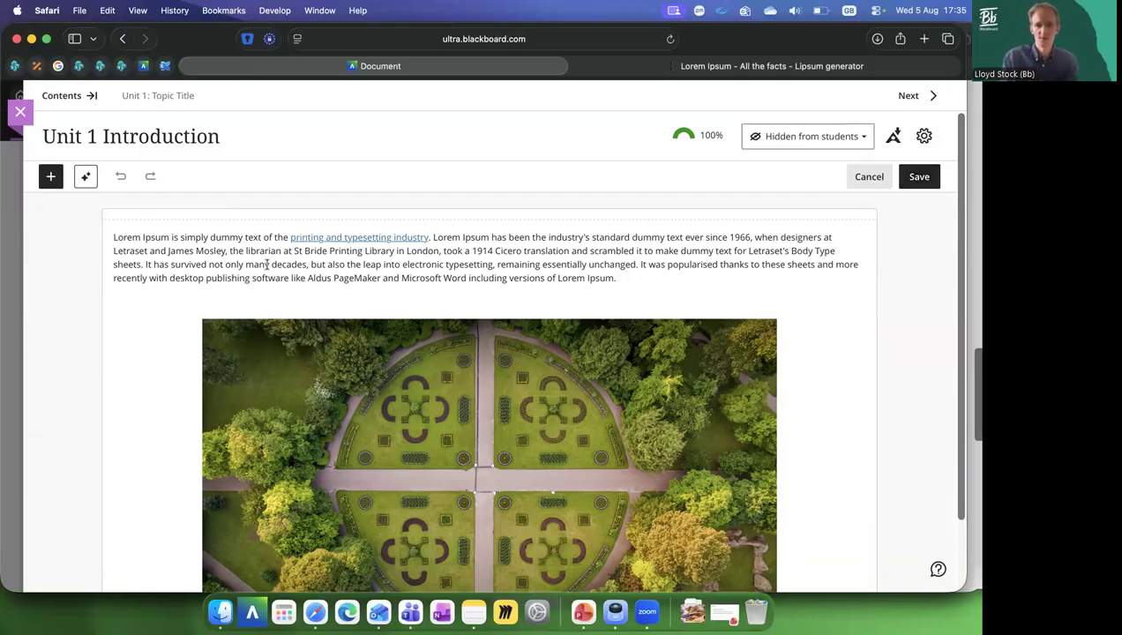
Resize the block with the paragraph and image, trying a quarter of the page width and settling on half.
left_click(133, 236)
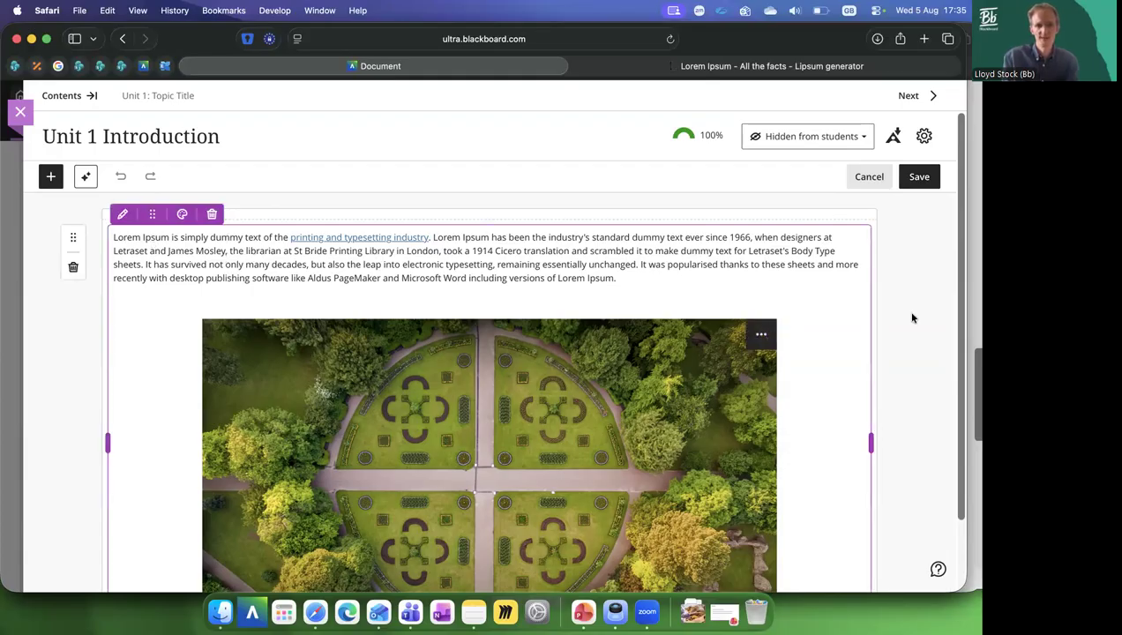
scroll(900, 319, "down", 2)
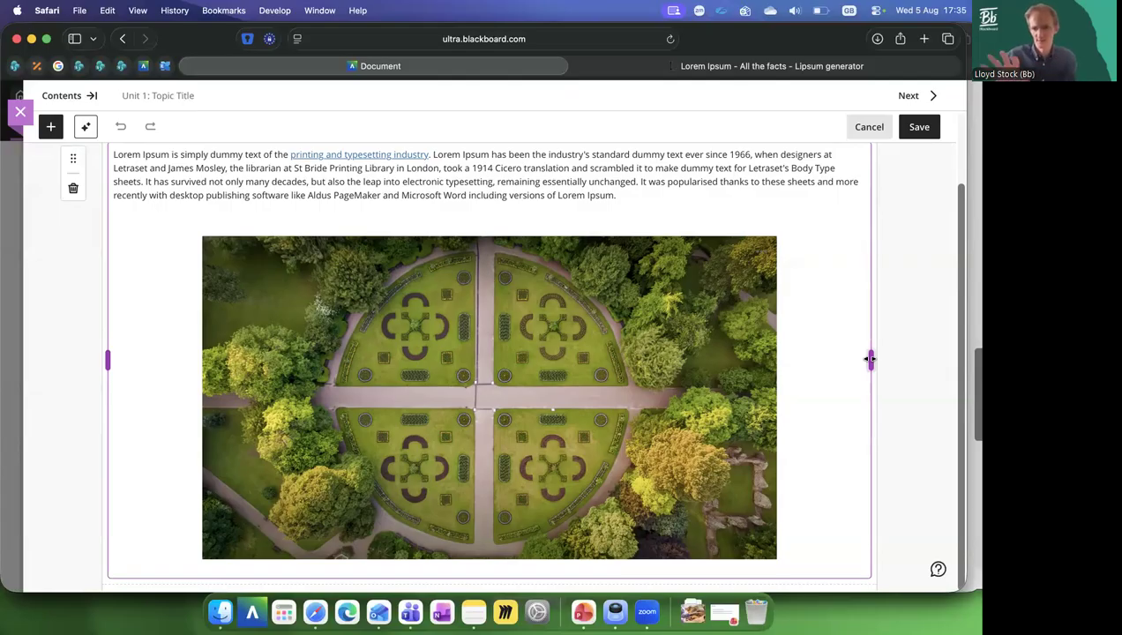
left_click_drag(864, 359, 798, 359)
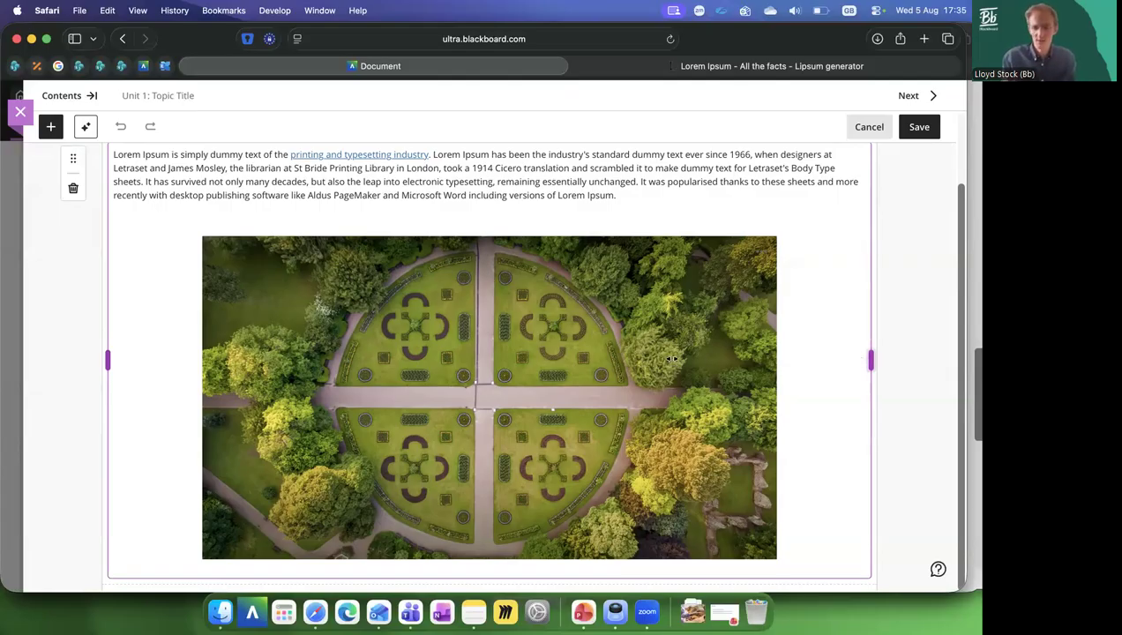
left_click_drag(590, 359, 564, 359)
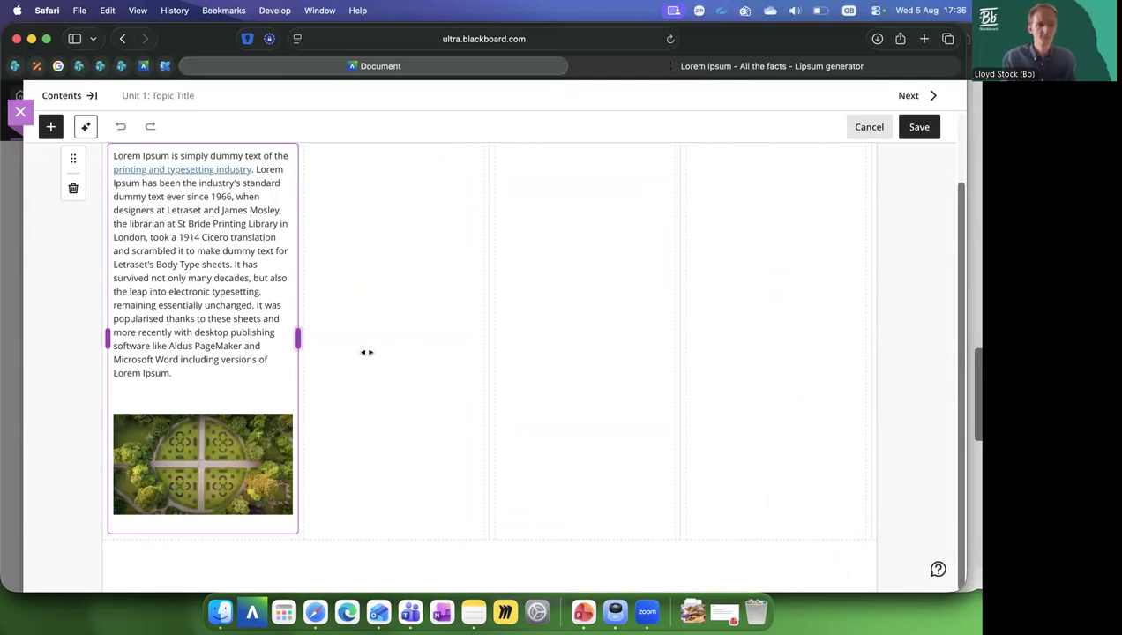
left_click_drag(482, 349, 481, 349)
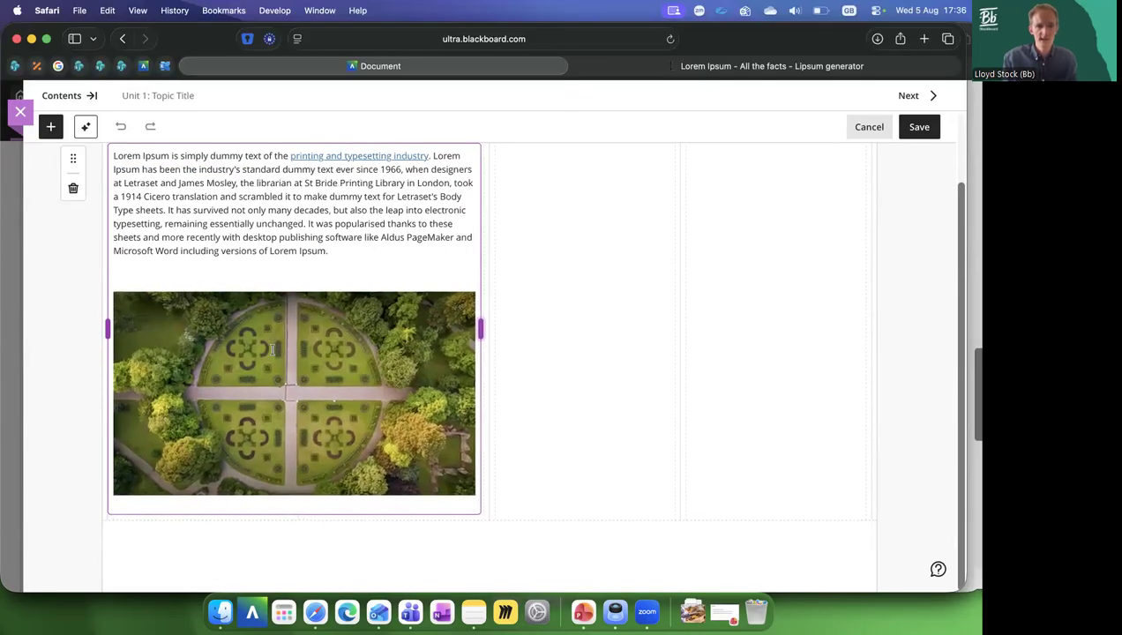
left_click_drag(255, 350, 255, 350)
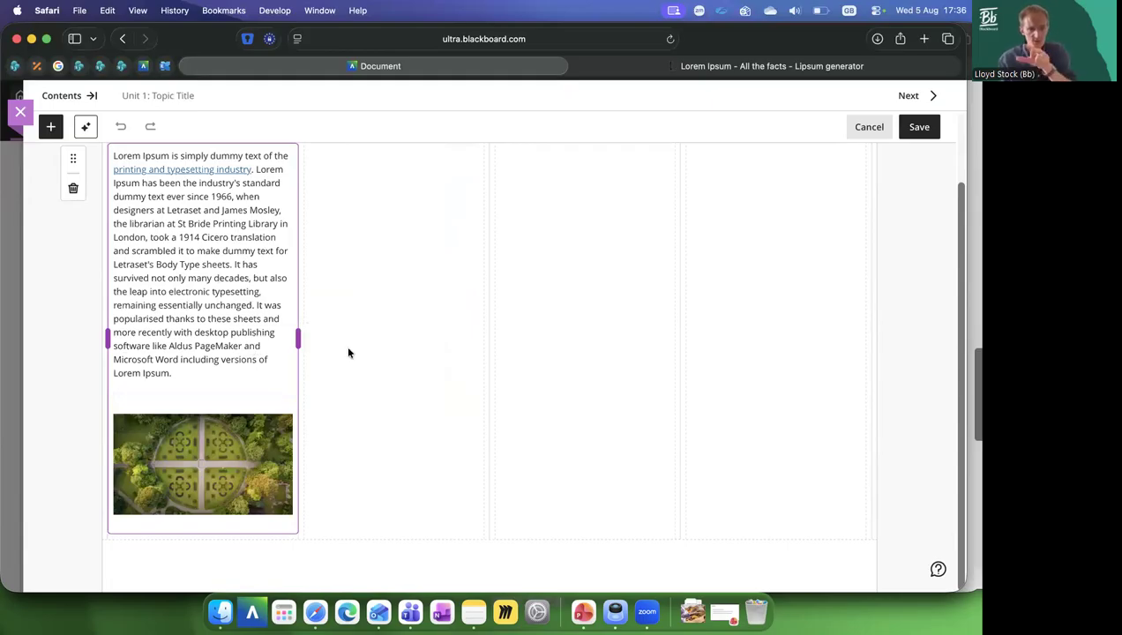
left_click_drag(486, 331, 479, 329)
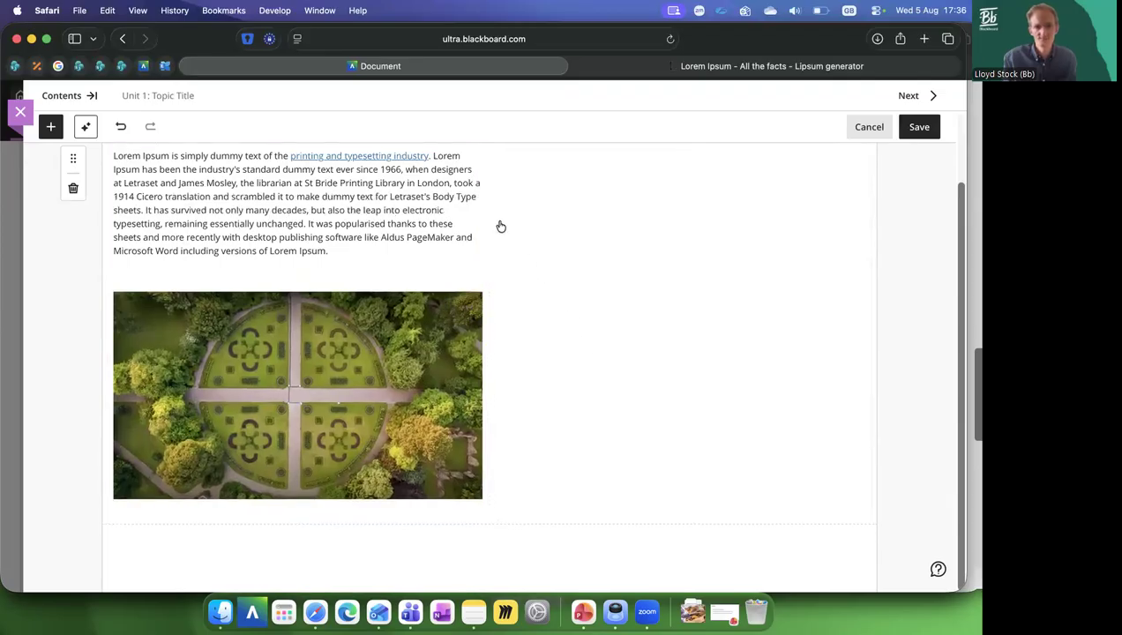
Insert a new empty content block above the Lorem Ipsum block.
scroll(498, 226, "up", 2)
mouse_move(494, 220)
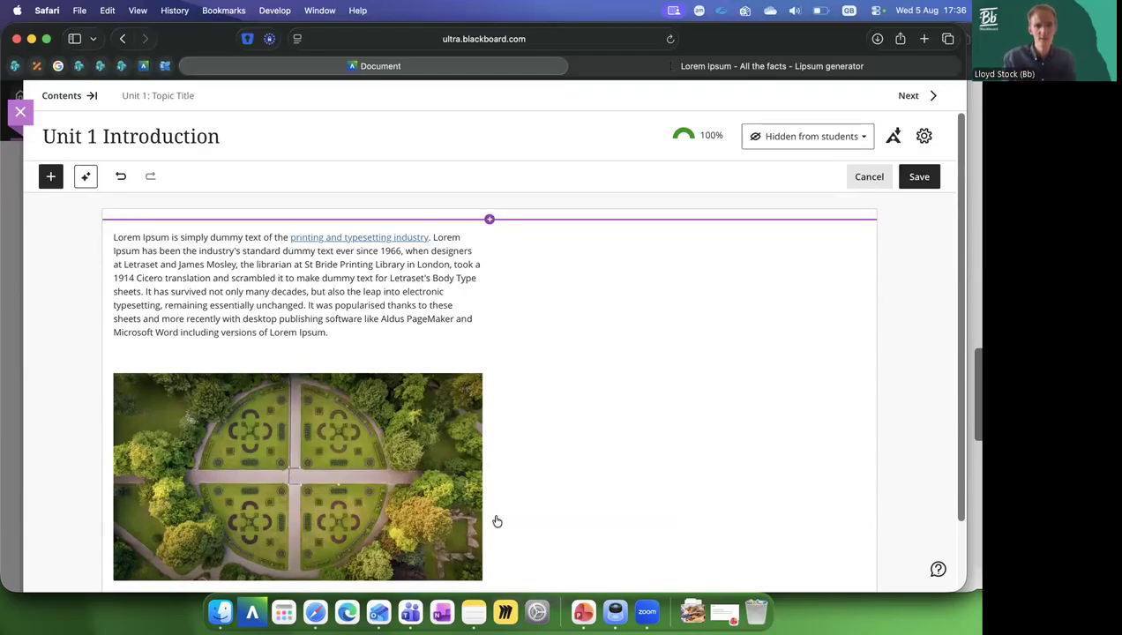
scroll(493, 529, "down", 2)
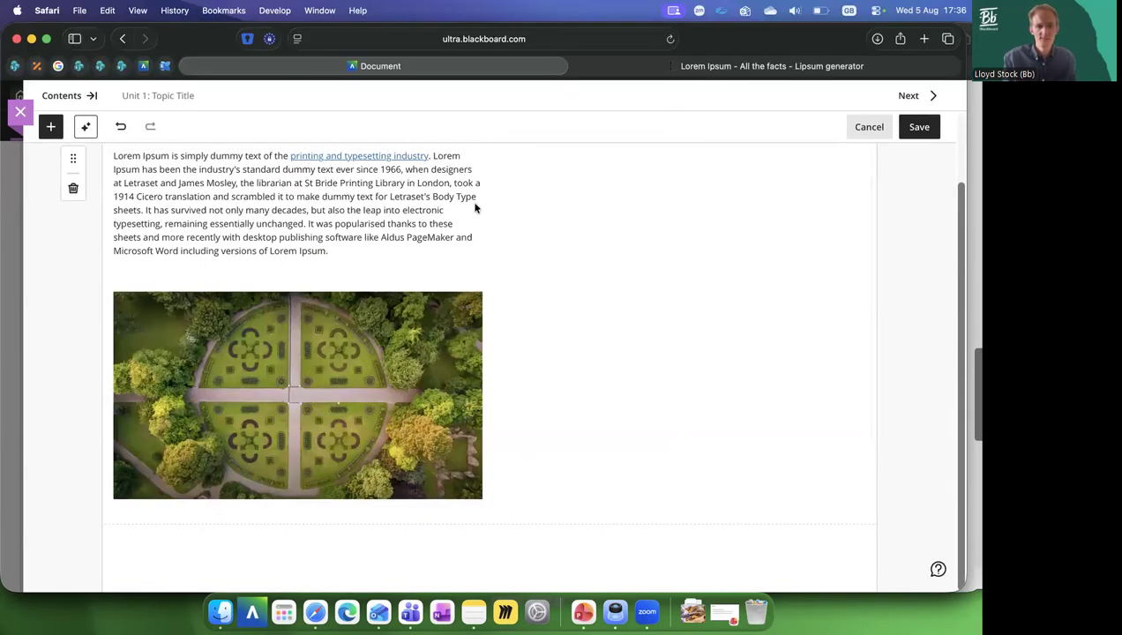
scroll(490, 225, "up", 2)
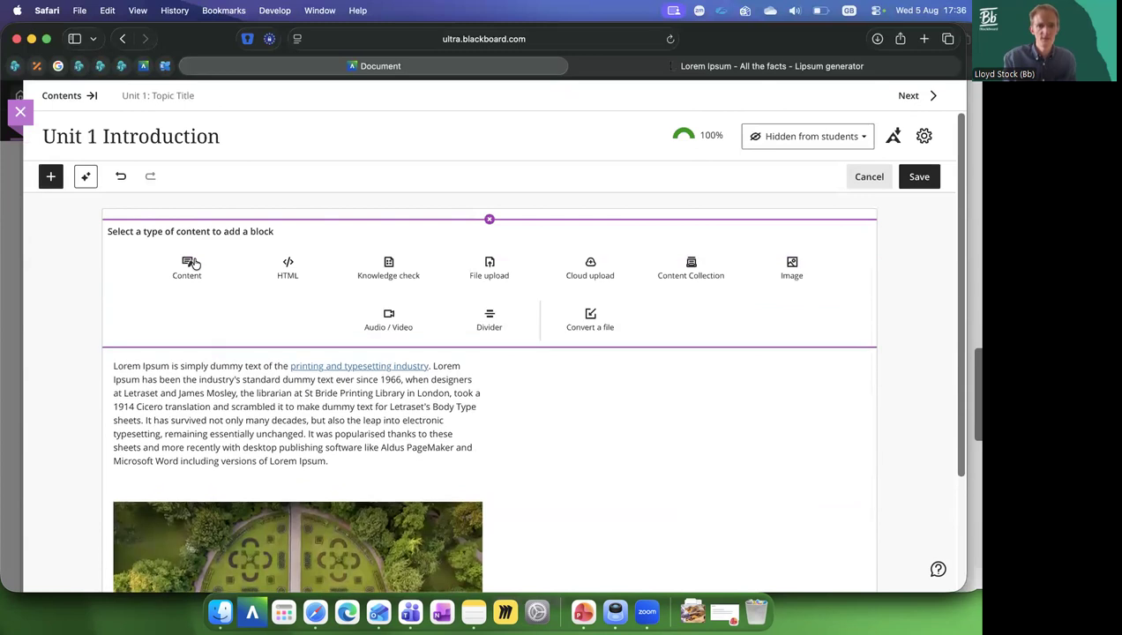
left_click(195, 264)
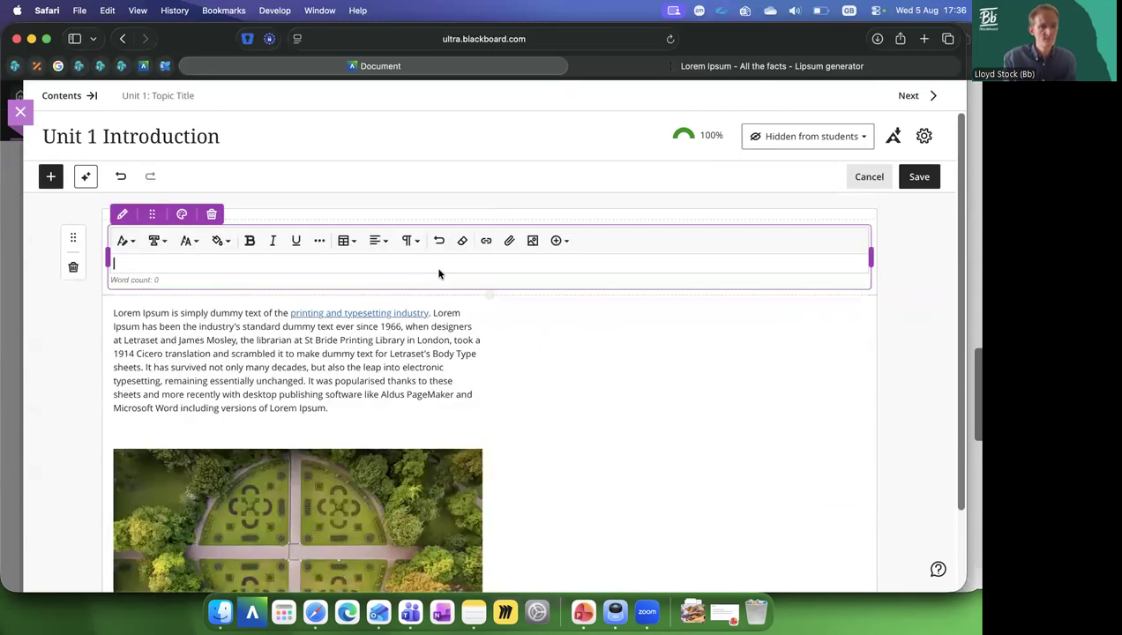
Attach the Word template file Bb_WordTemplate_6-26 from the Downloads folder to the new empty block.
left_click(511, 242)
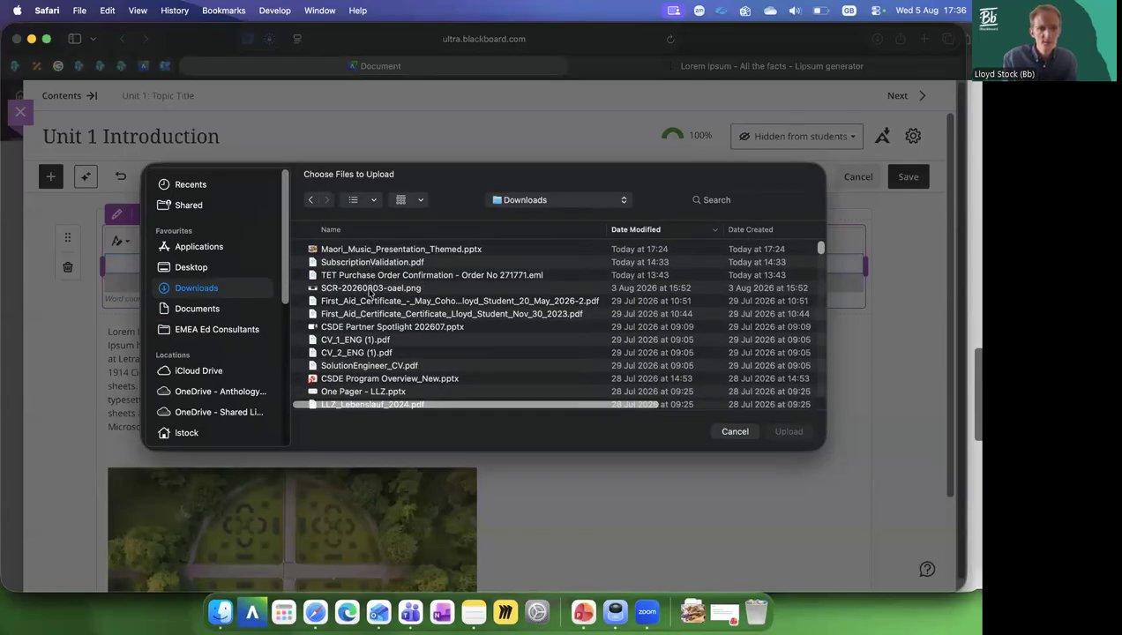
scroll(373, 305, "down", 2)
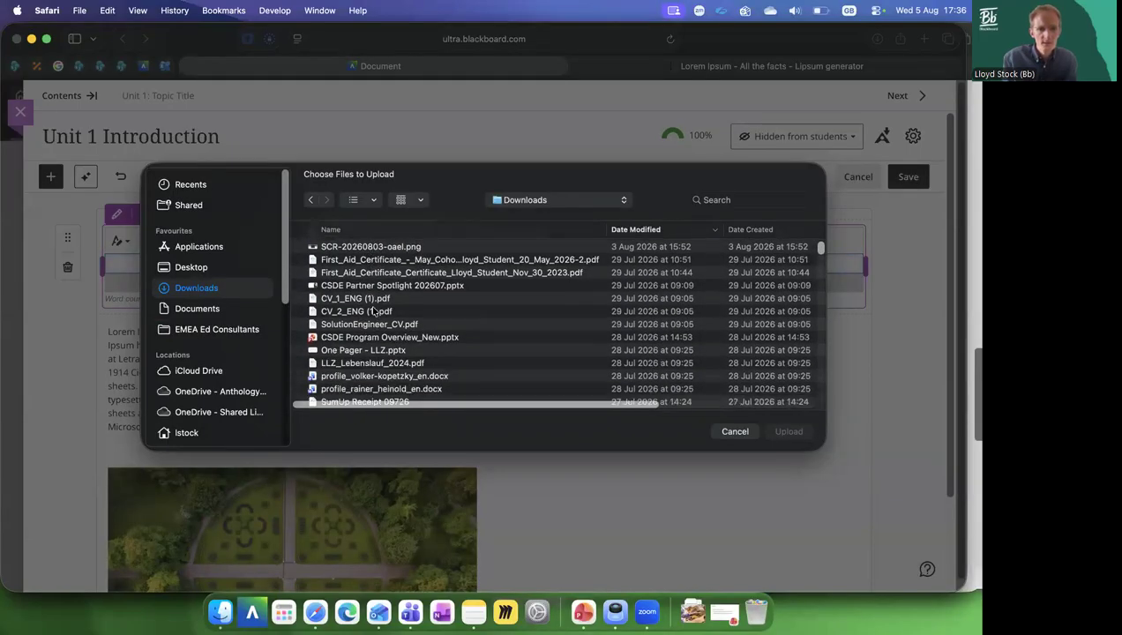
scroll(393, 312, "down", 1)
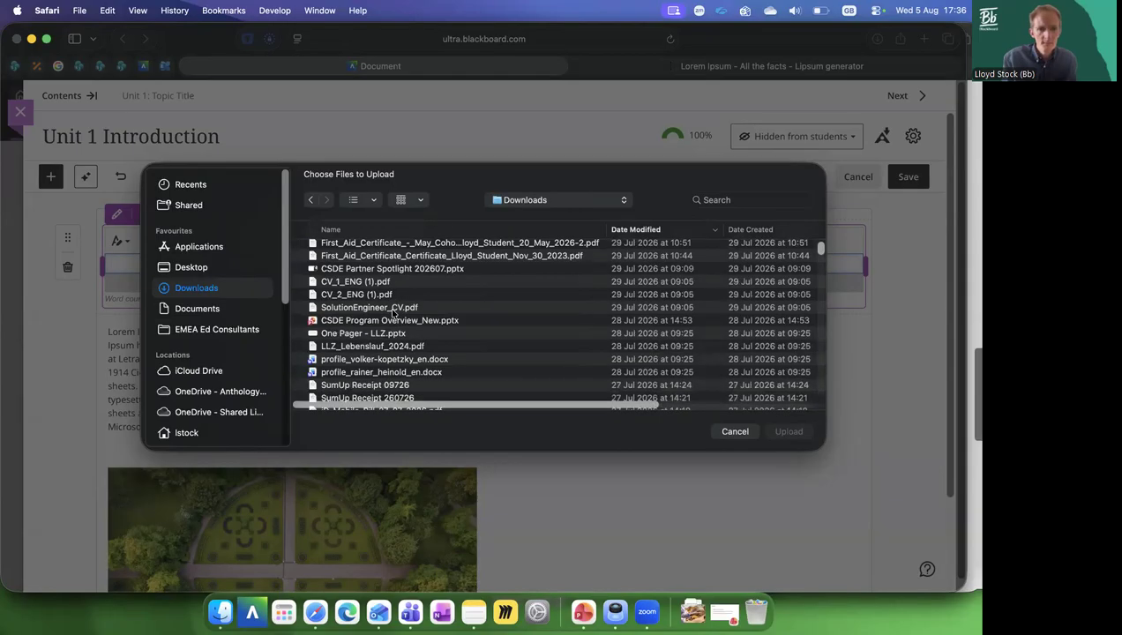
scroll(393, 312, "down", 5)
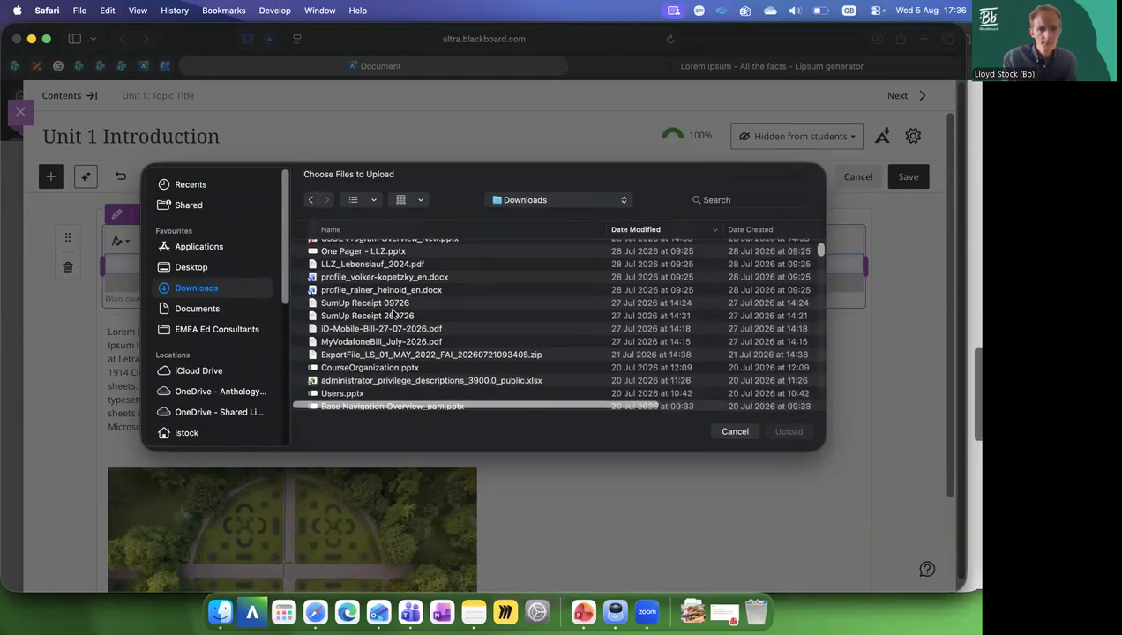
scroll(394, 312, "down", 6)
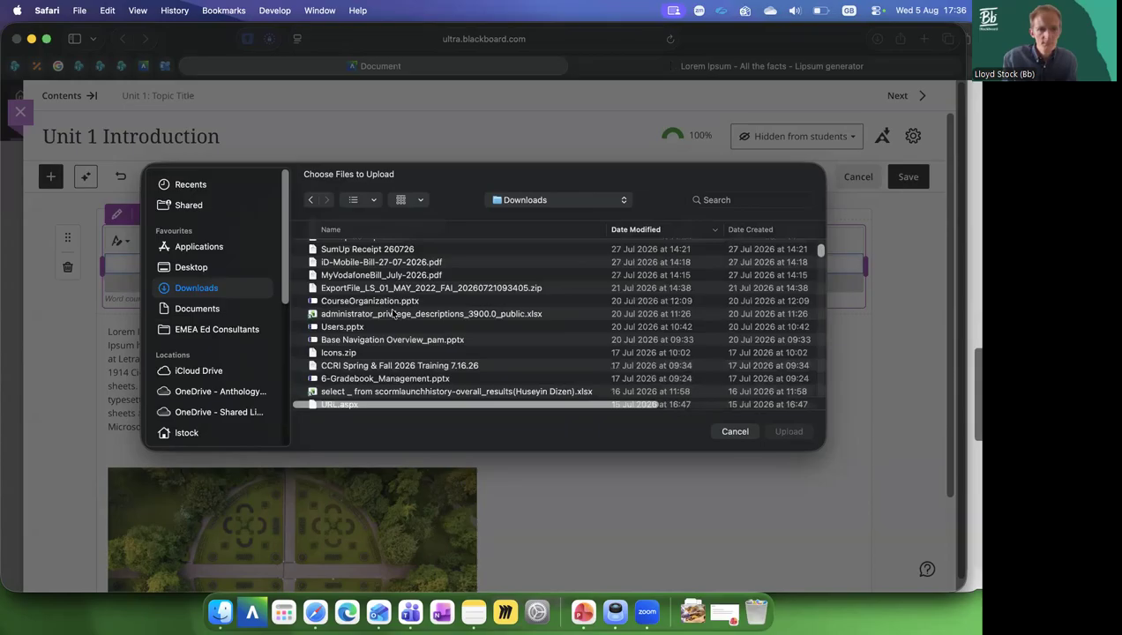
scroll(393, 312, "down", 3)
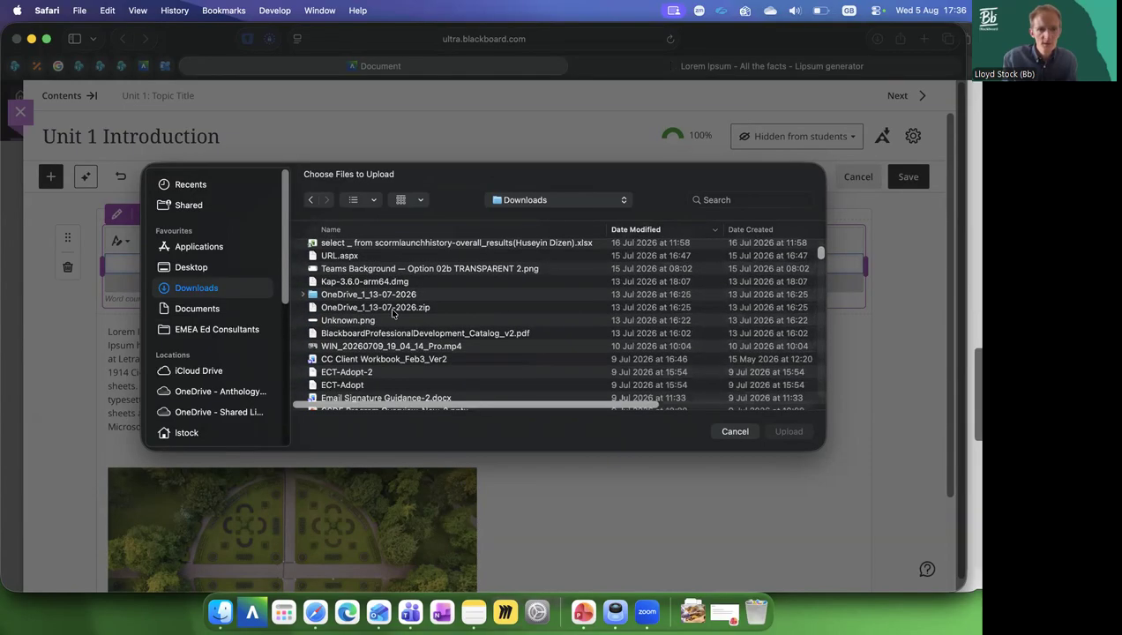
scroll(391, 312, "down", 6)
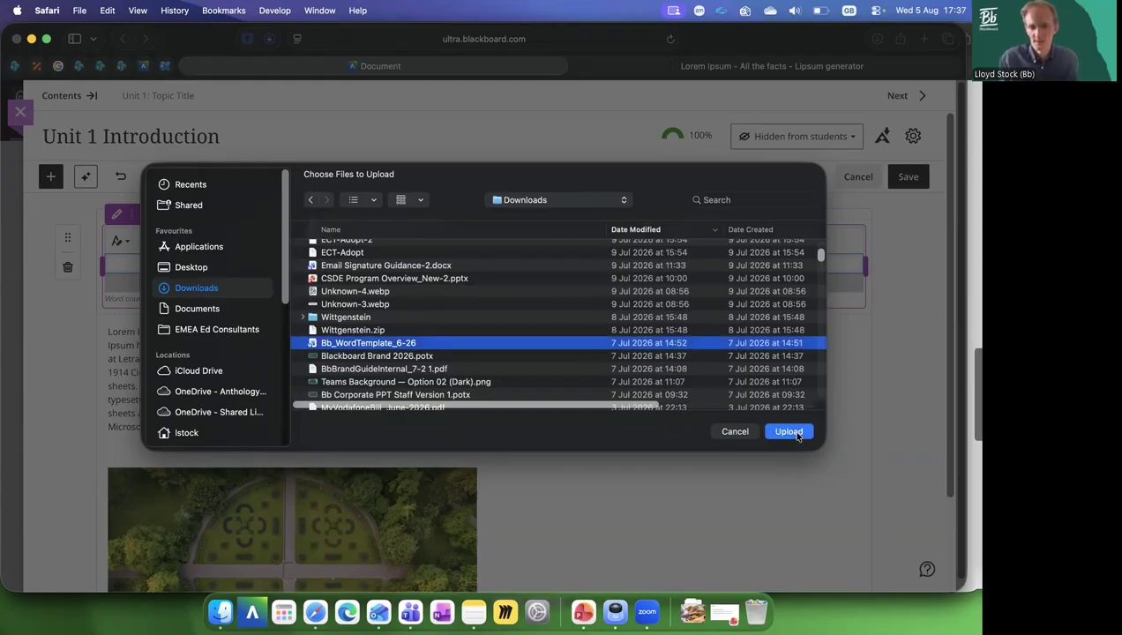
left_click(789, 431)
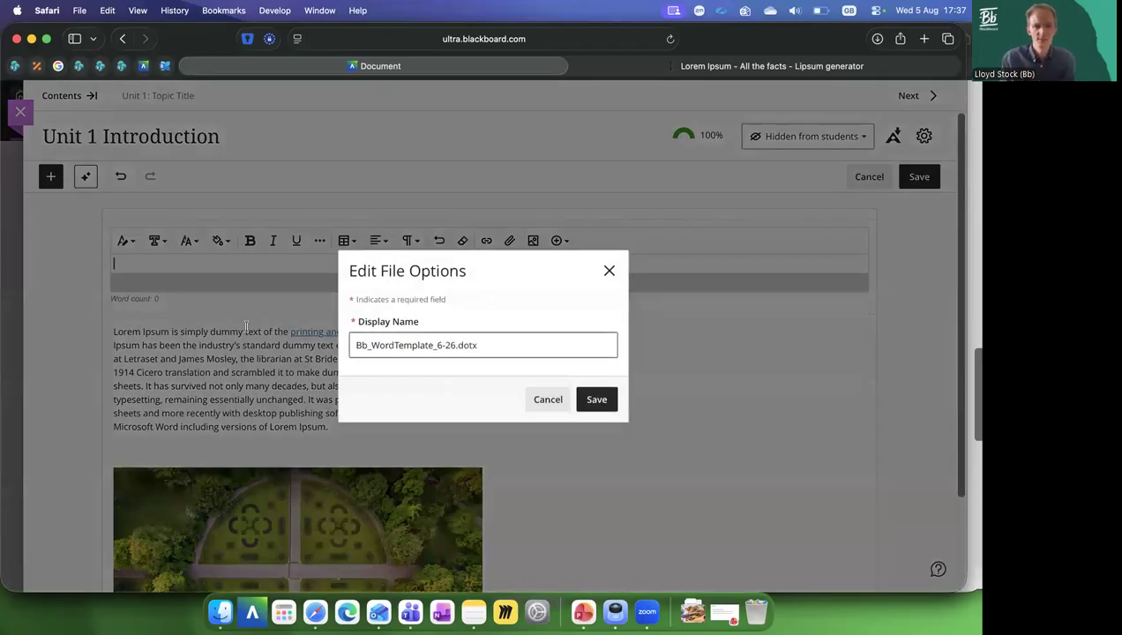
Set the attached file's display name to Template and save its file options.
key("super+a")
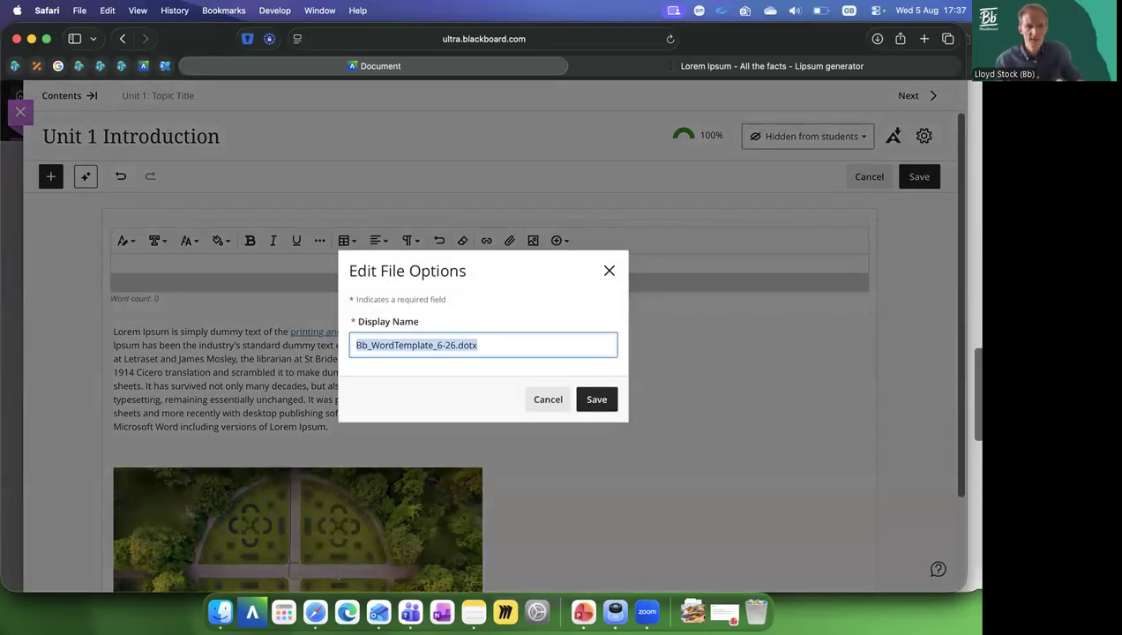
type("Template")
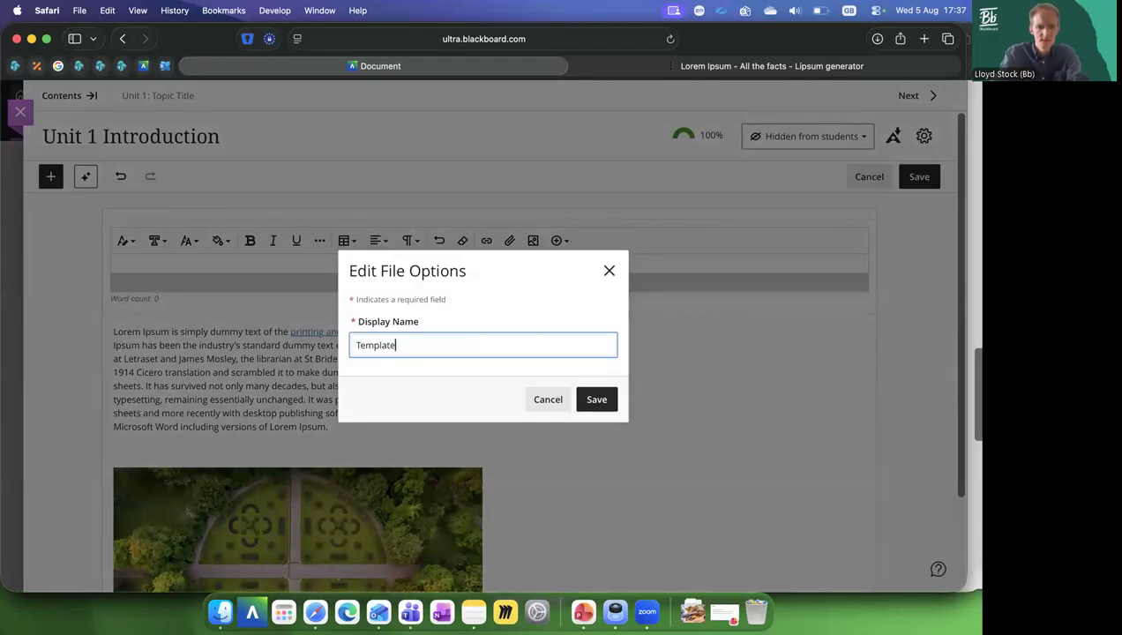
left_click(590, 394)
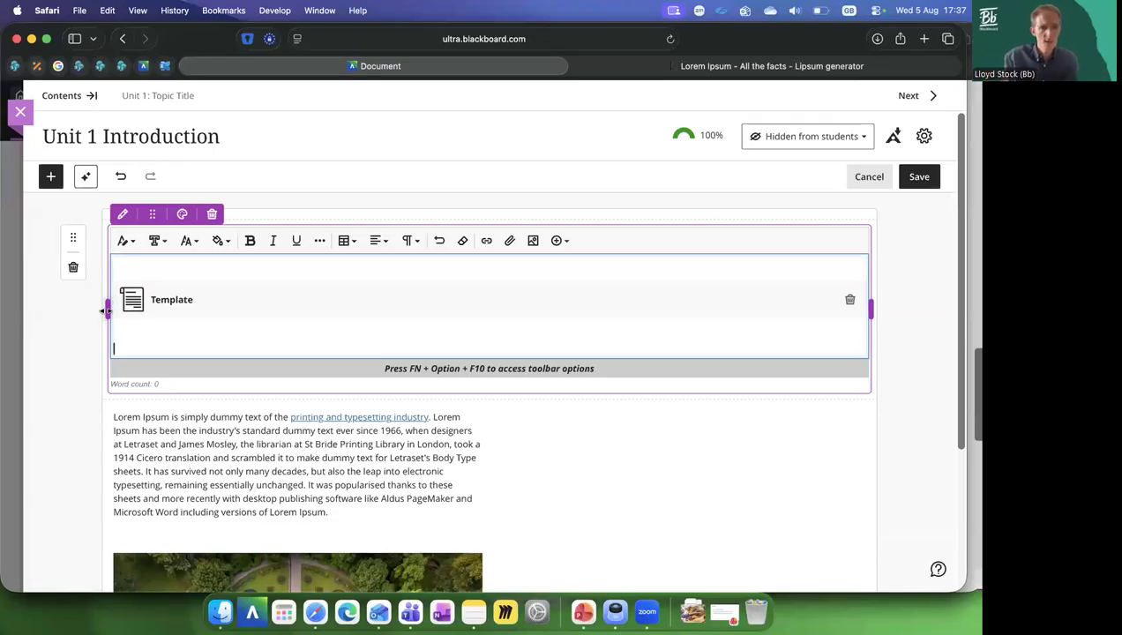
Narrow the Template attachment block to half the page width and move it beside the Lorem Ipsum block.
mouse_move(125, 308)
left_mouse_down()
mouse_move(499, 296)
mouse_move(491, 271)
mouse_move(514, 253)
left_mouse_up()
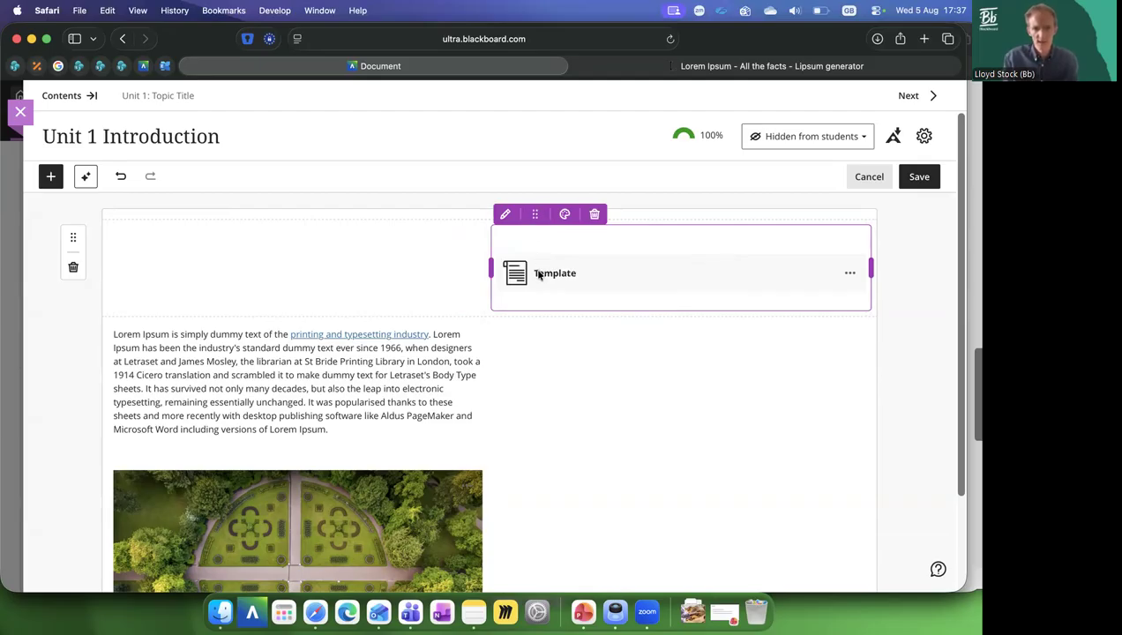
left_click_drag(541, 340, 541, 341)
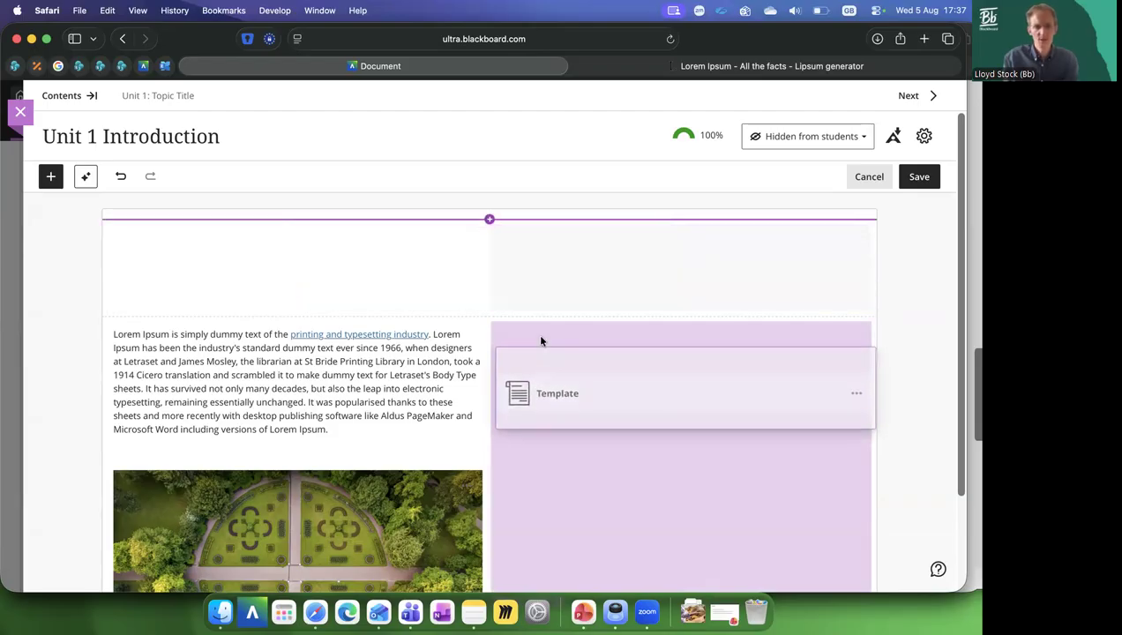
left_click_drag(257, 247, 538, 338)
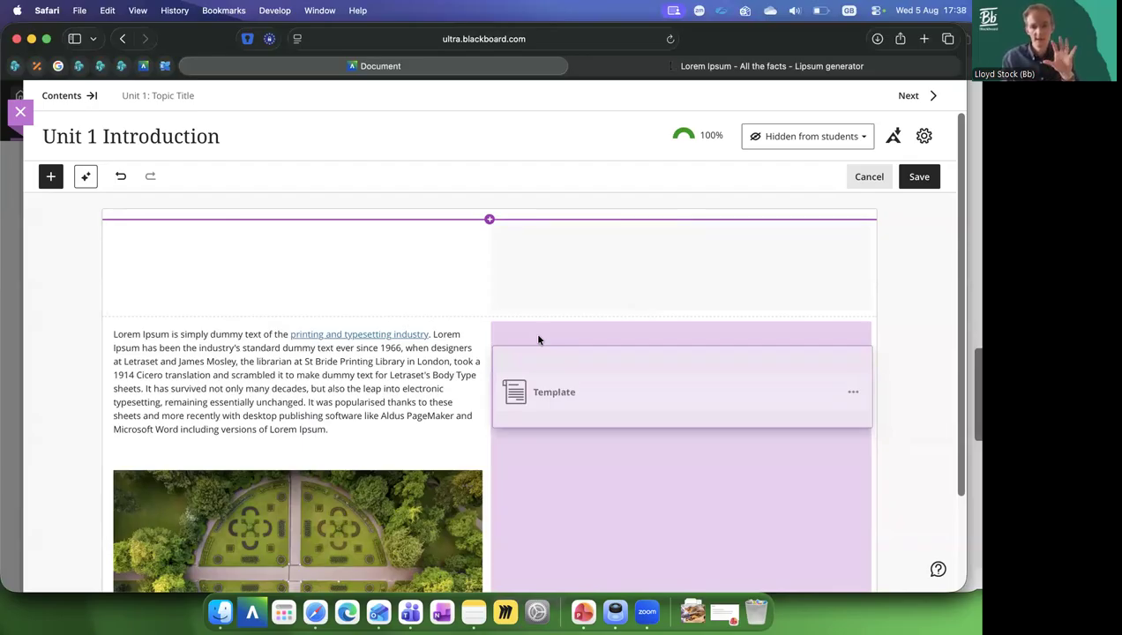
left_click_drag(538, 339, 538, 338)
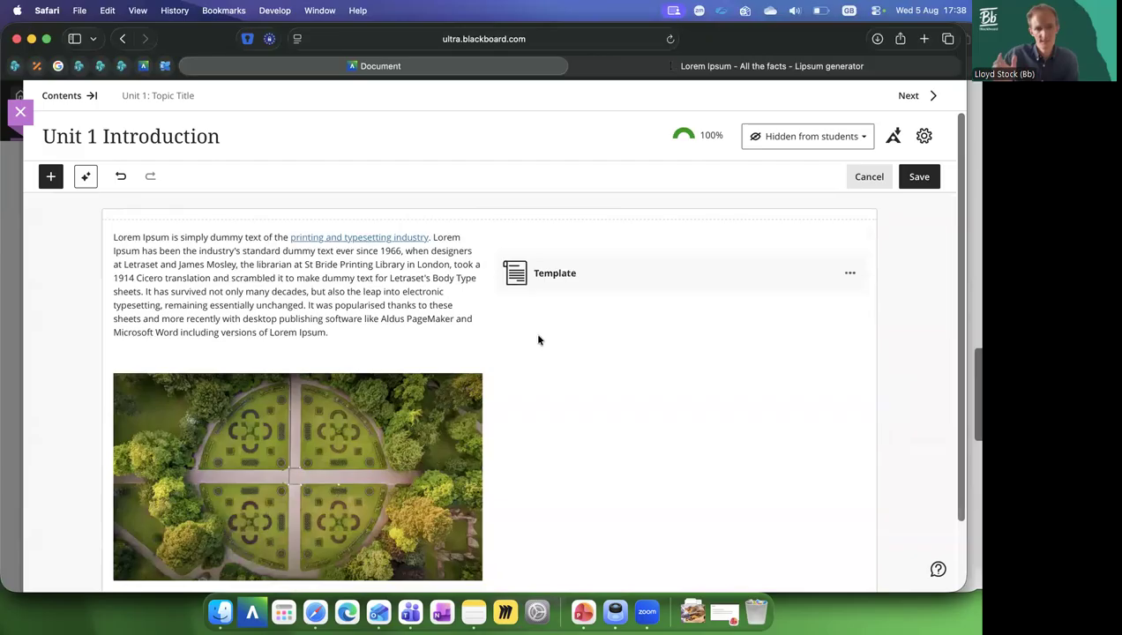
Look over the two-column layout and save the Unit 1 Introduction document.
left_click(495, 372)
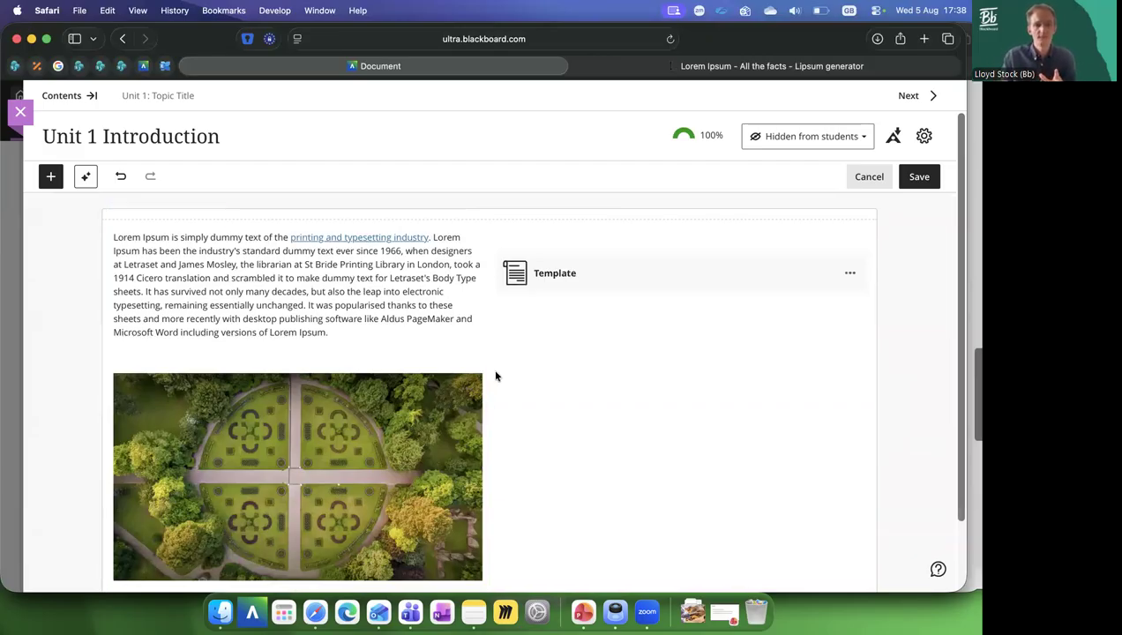
scroll(495, 376, "down", 3)
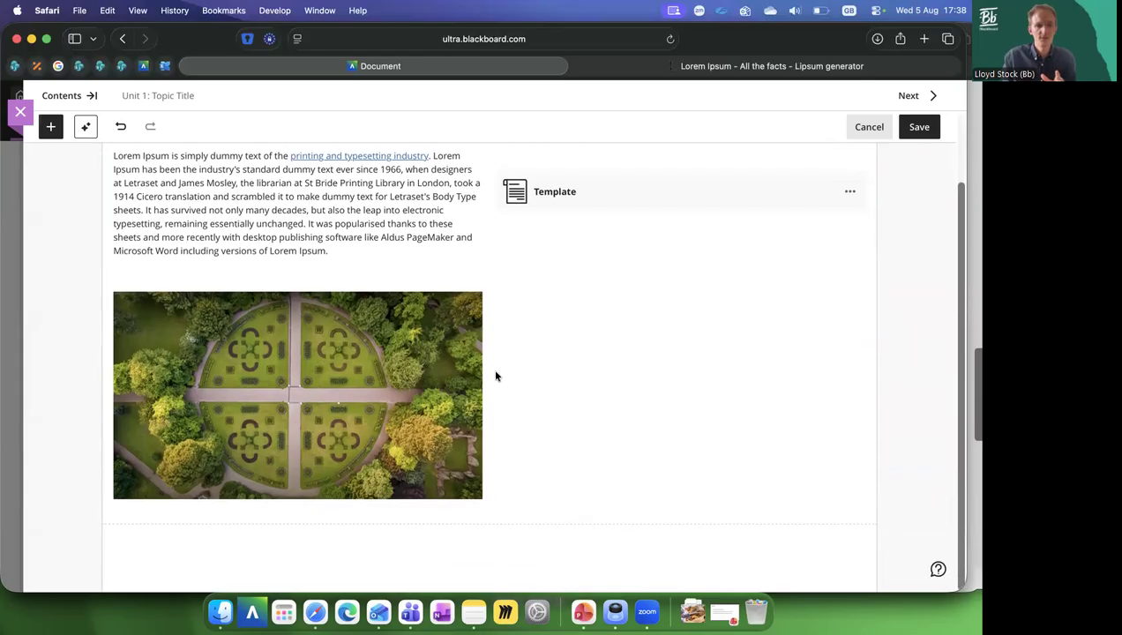
scroll(495, 376, "up", 3)
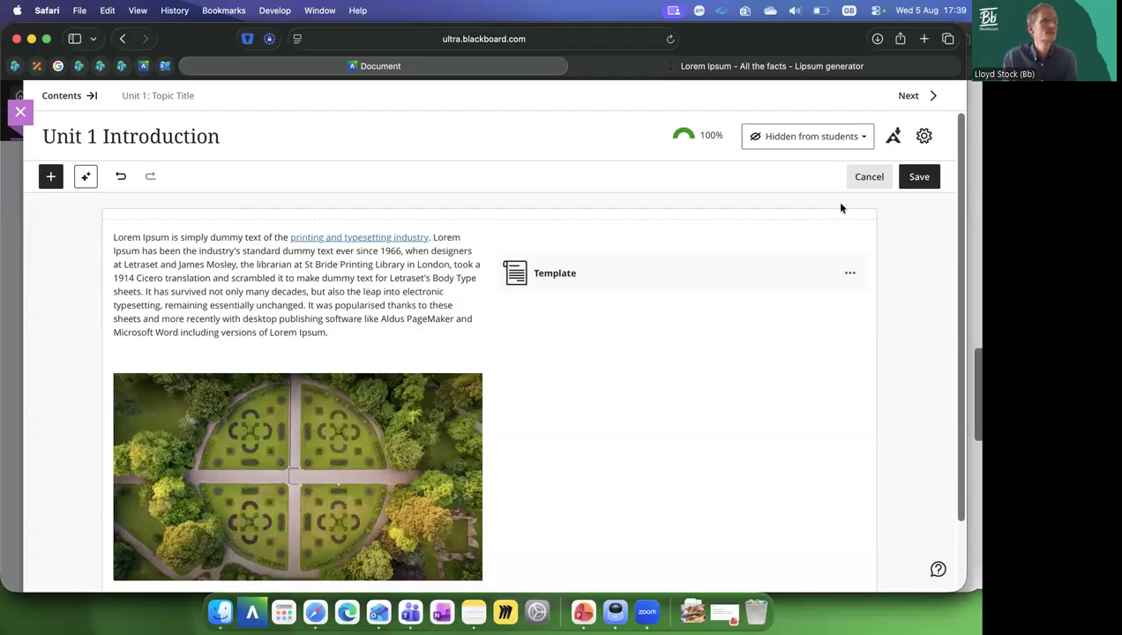
left_click(919, 177)
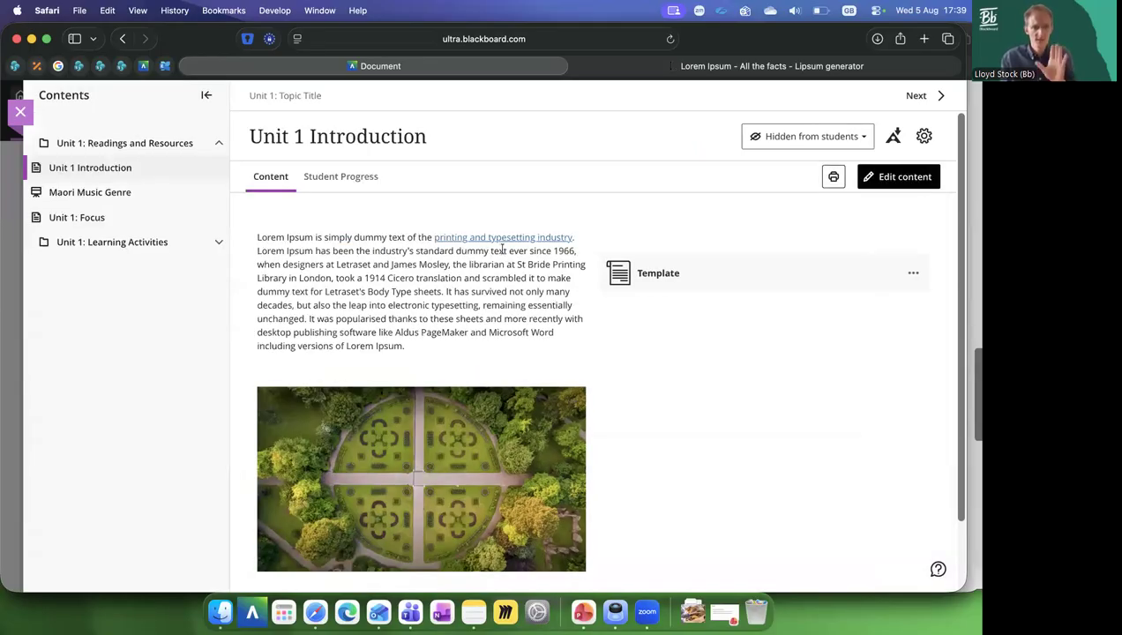
Close the Unit 1 Introduction document, reopen it from the course content for editing and select the Template block.
left_click(20, 115)
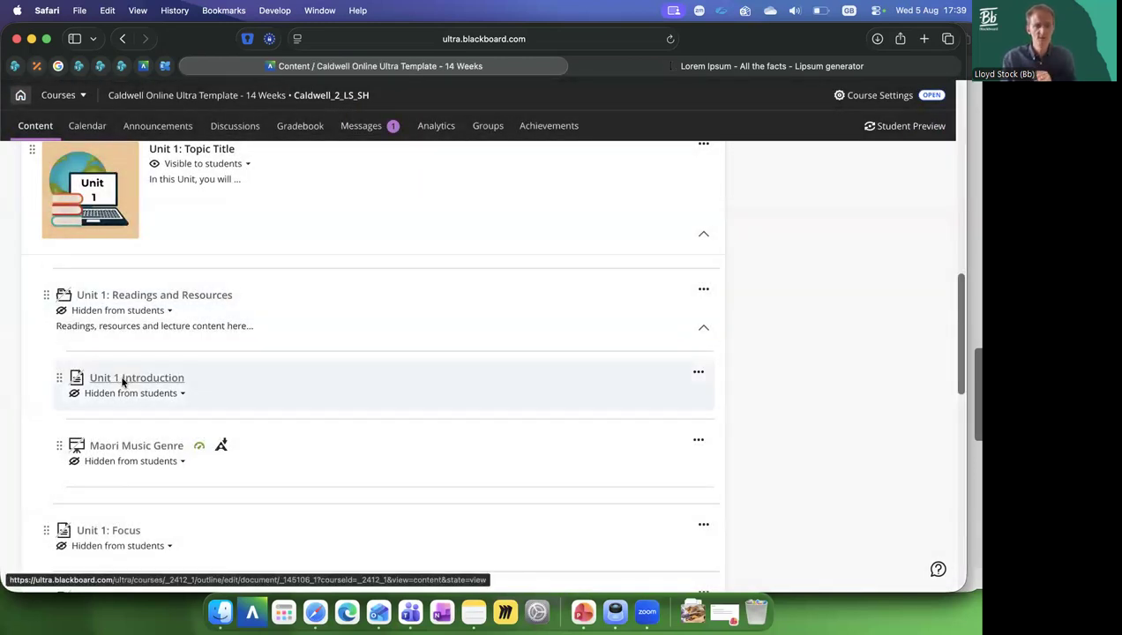
left_click(124, 379)
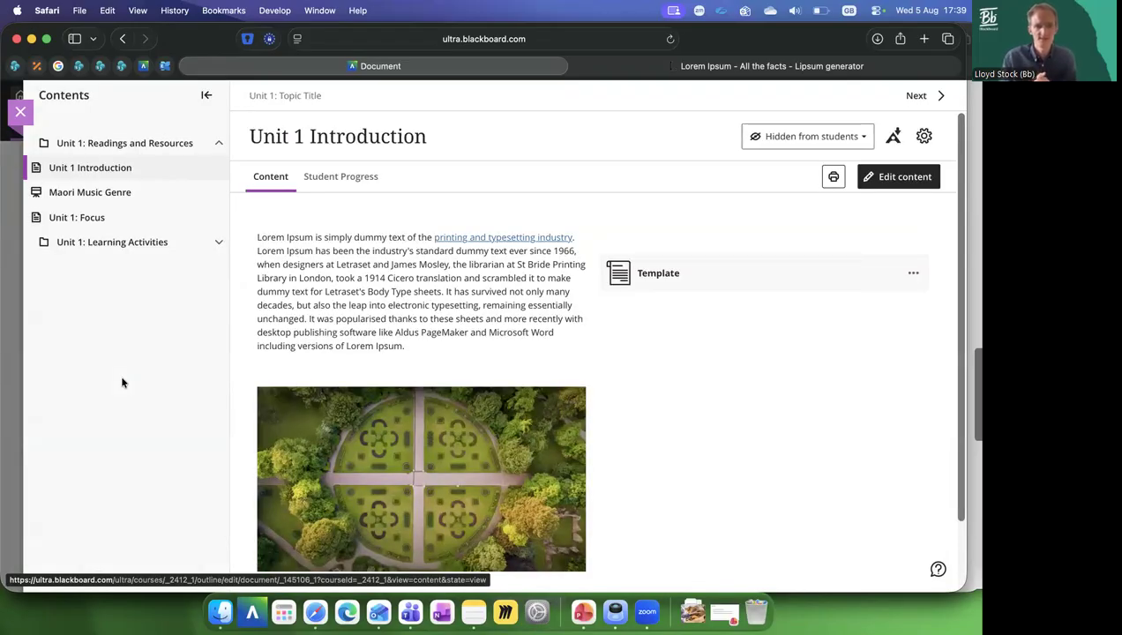
left_click(886, 180)
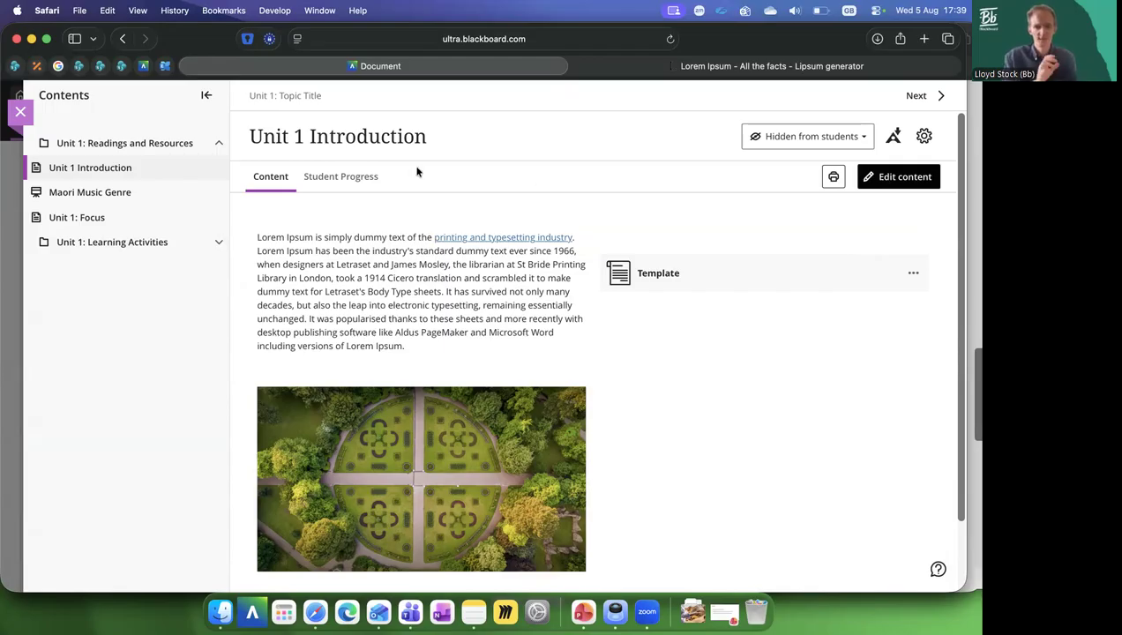
left_click(900, 180)
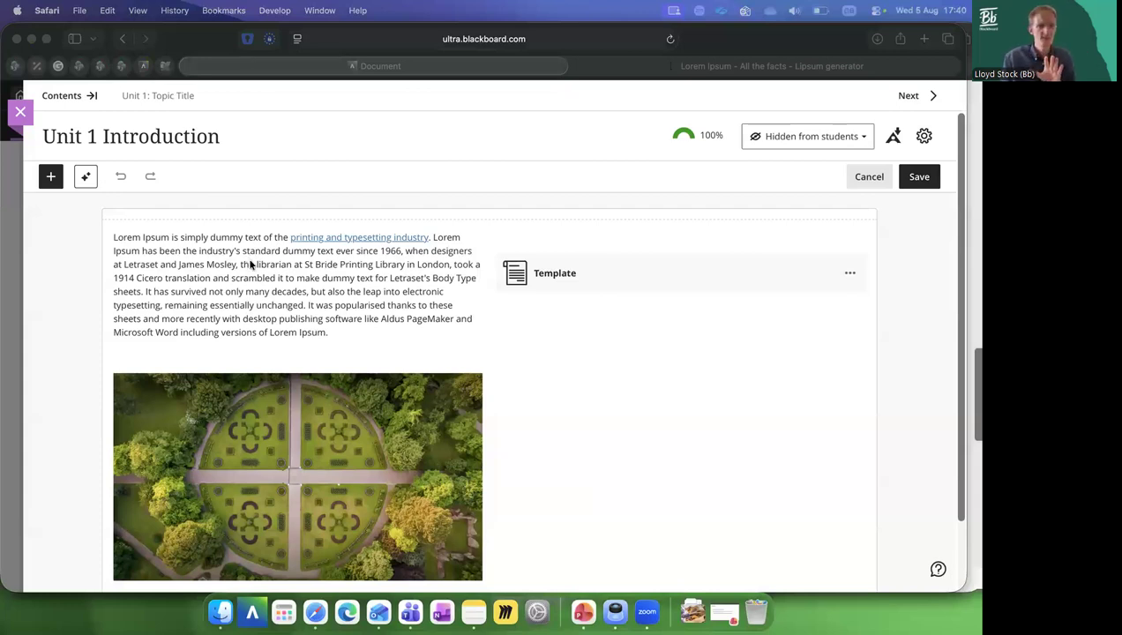
left_click(724, 289)
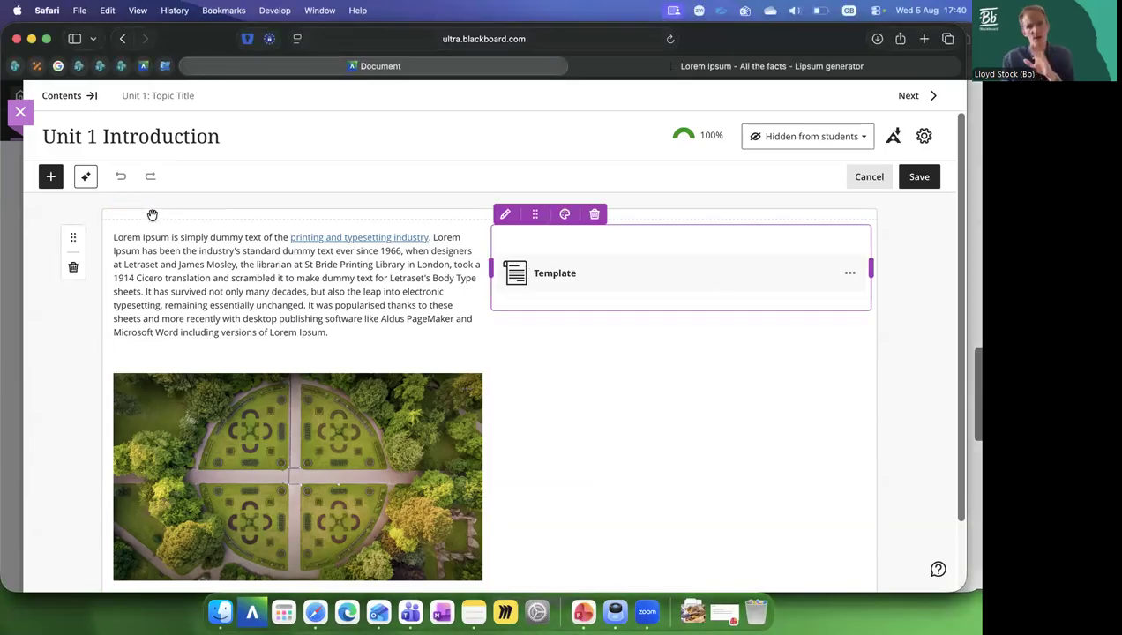
Try to move the text and garden image block into the column with the Template file, beneath that file.
left_click(152, 215)
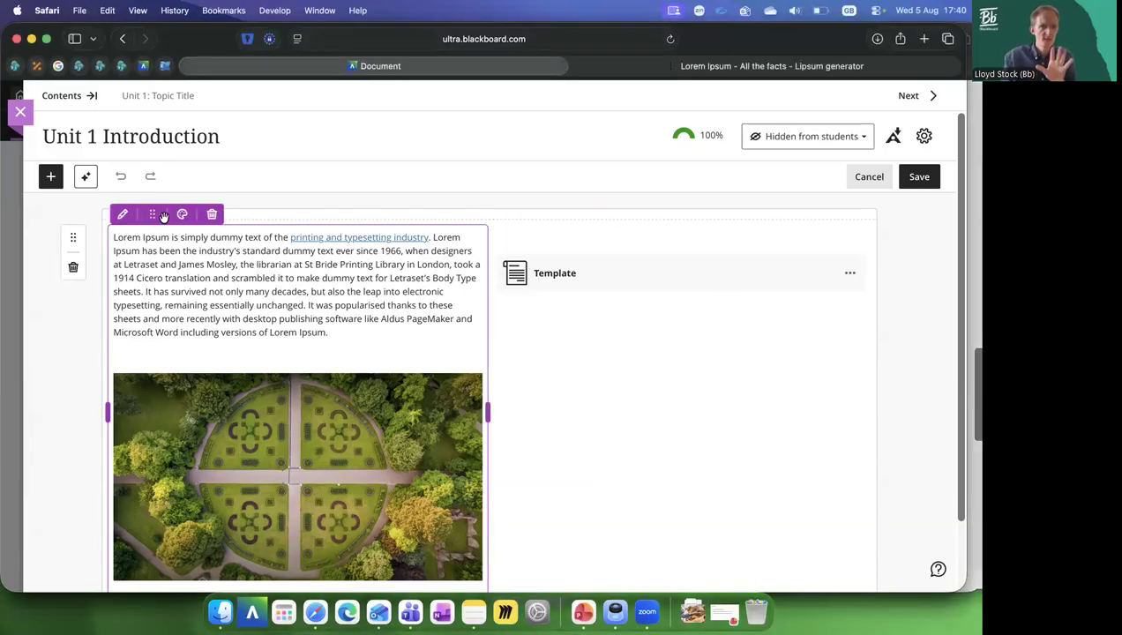
left_click_drag(152, 214, 549, 228)
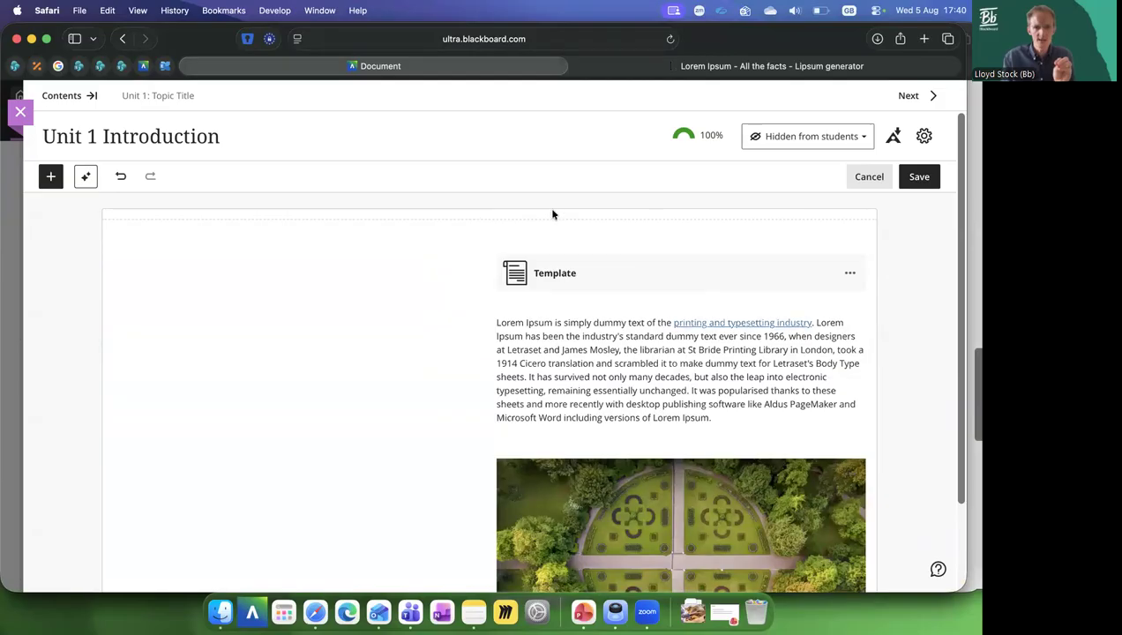
left_click(529, 231)
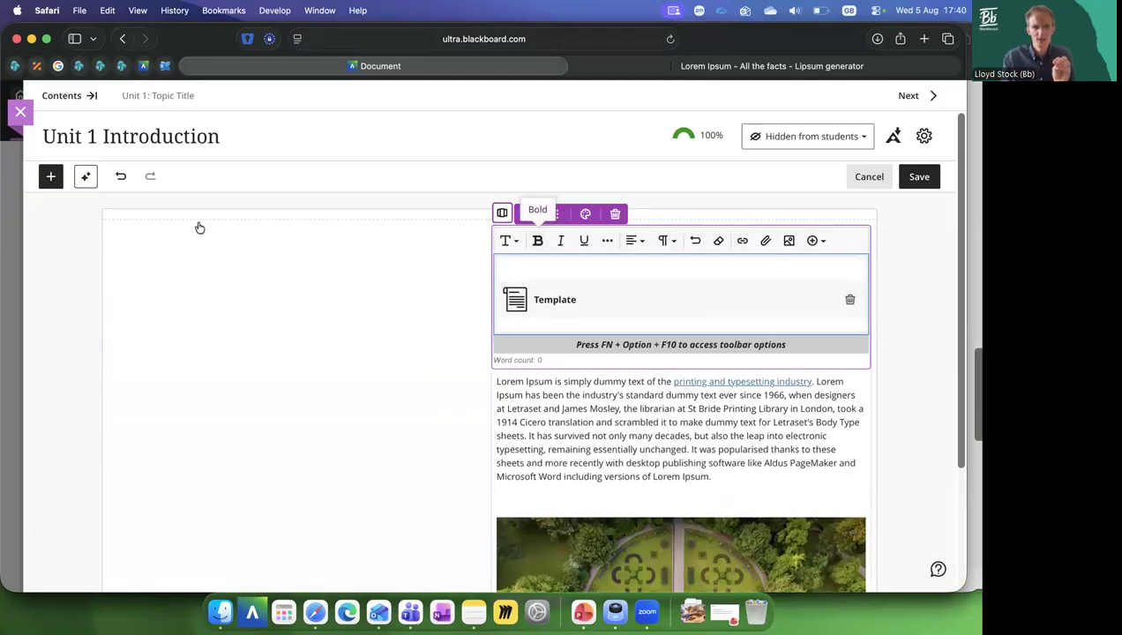
left_click_drag(557, 214, 521, 278)
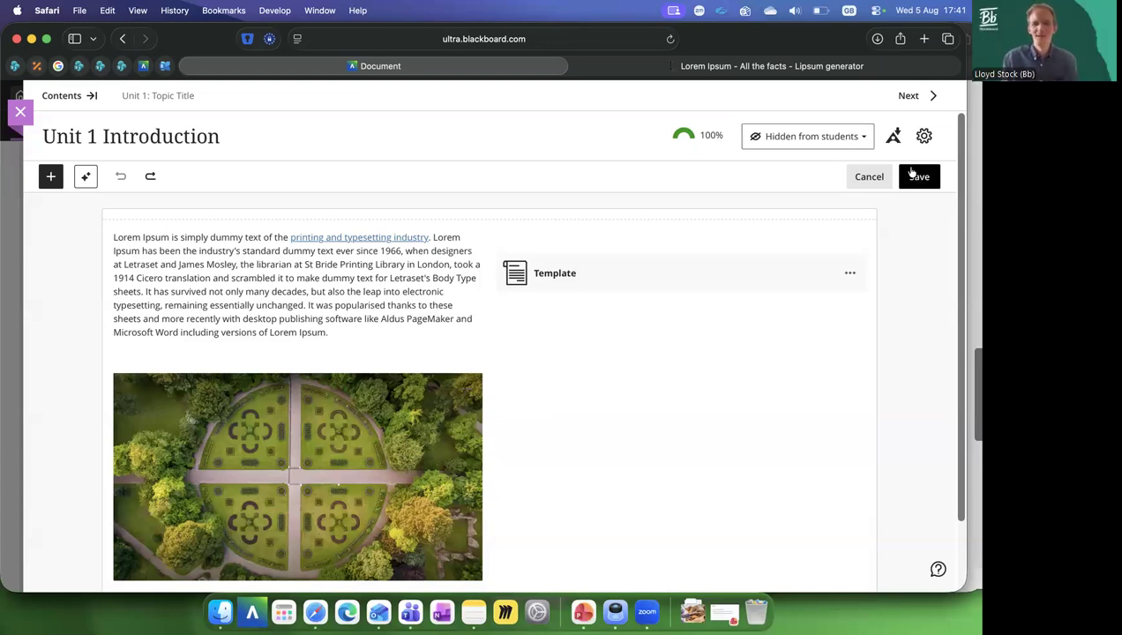
Save the Unit 1 Introduction document and close it to return to the course content.
left_click(922, 182)
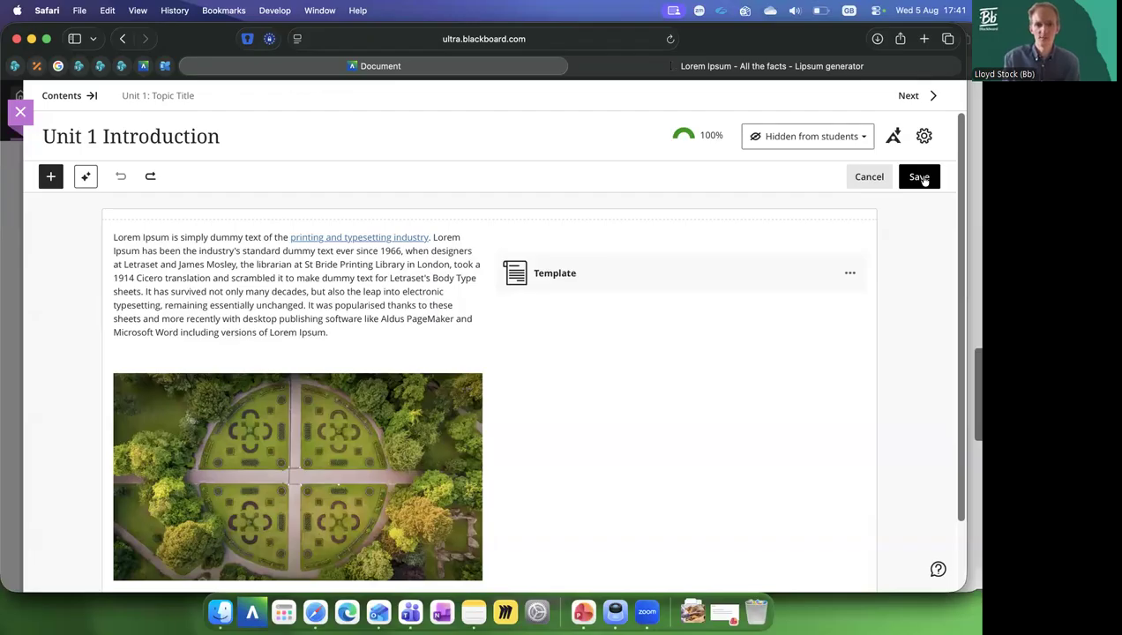
left_click(922, 180)
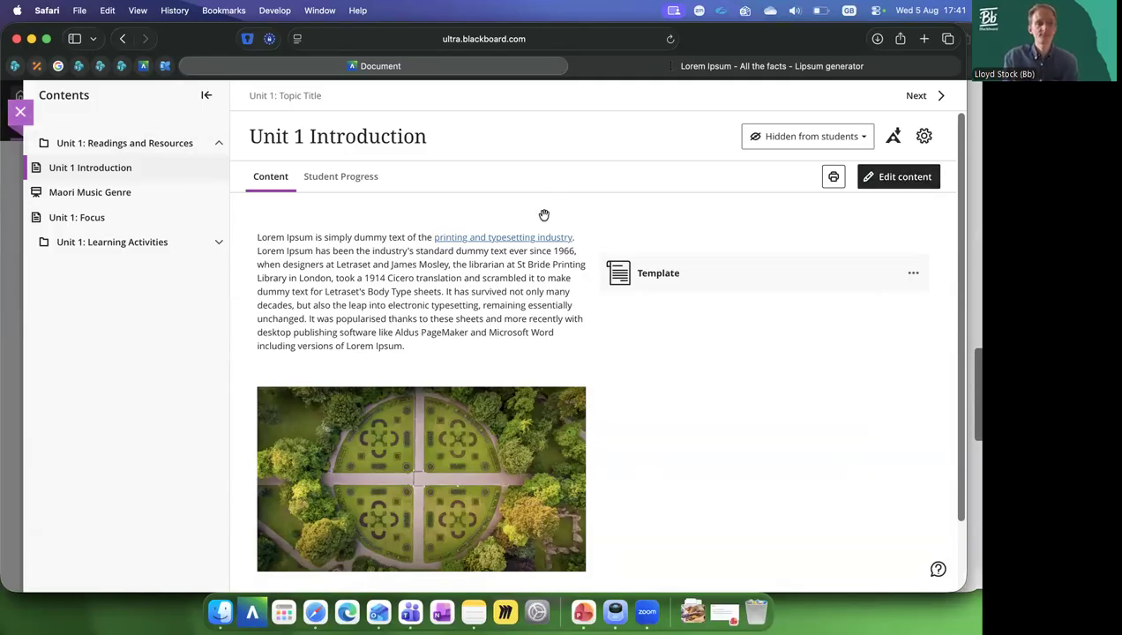
scroll(544, 215, "up", 1)
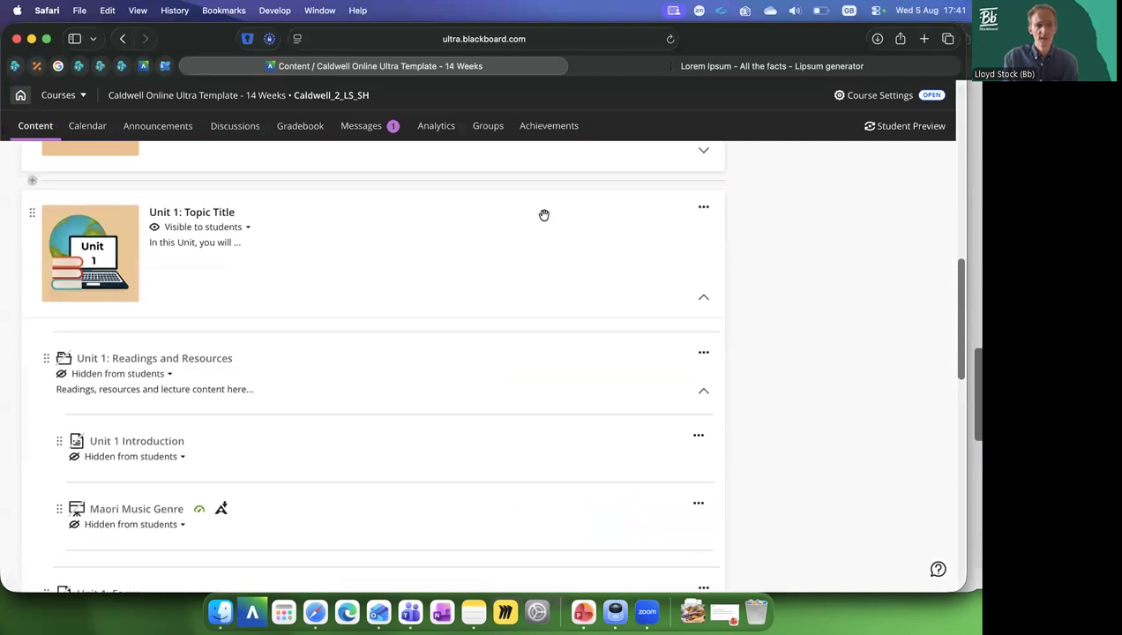
Make the Unit 1 Introduction document and its parent folder, Unit 1: Readings and Resources, visible to students.
scroll(544, 215, "up", 2)
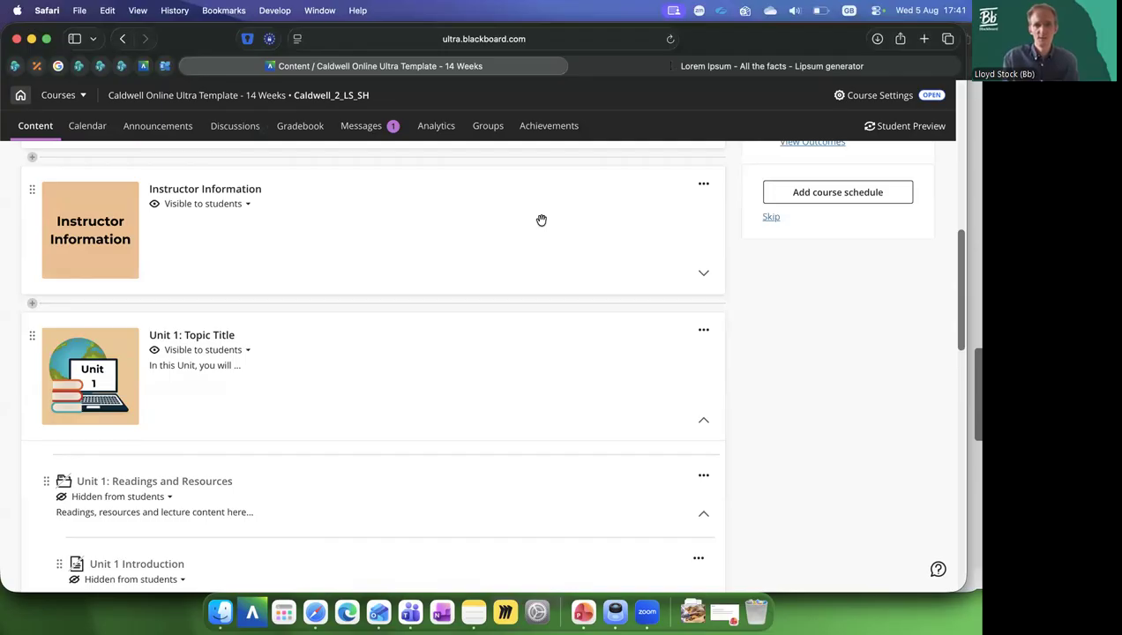
scroll(911, 130, "up", 6)
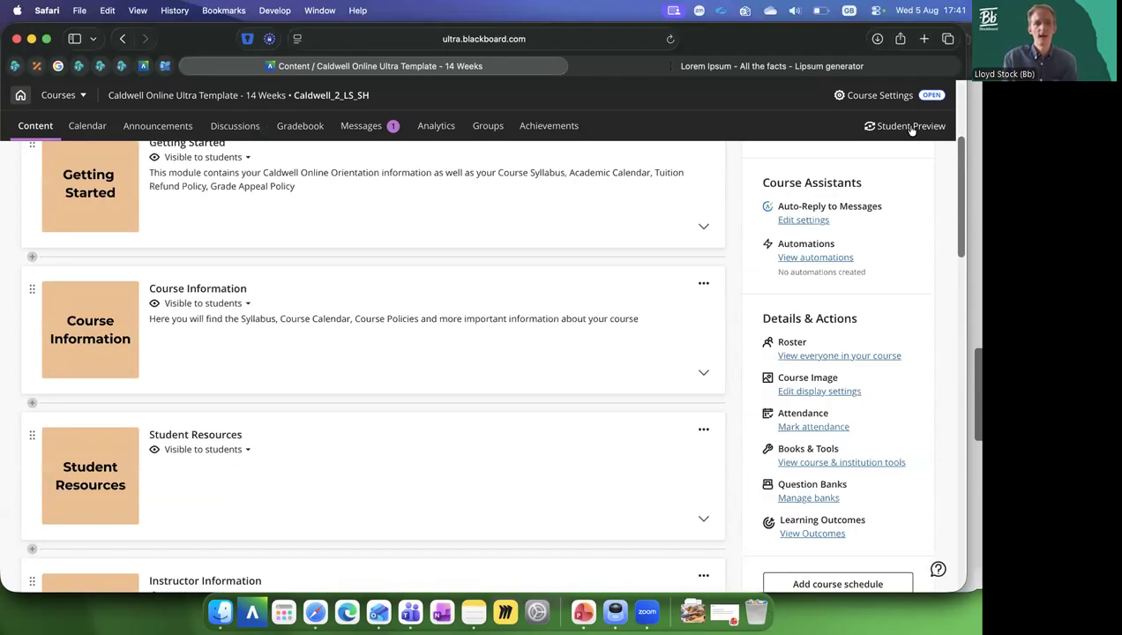
scroll(911, 130, "up", 3)
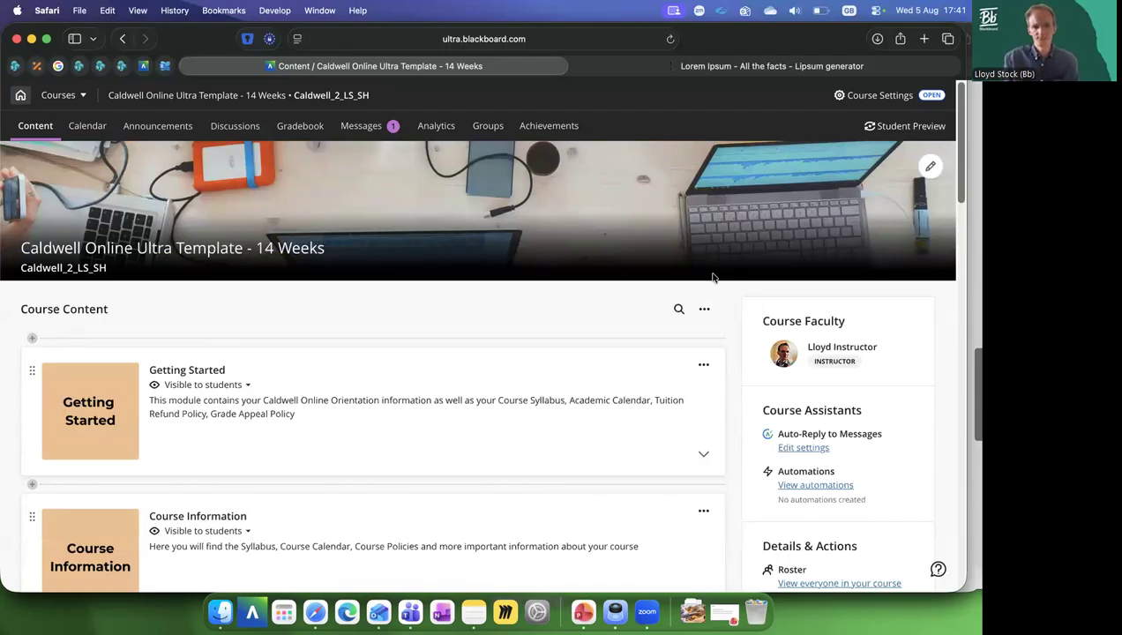
scroll(713, 277, "down", 1)
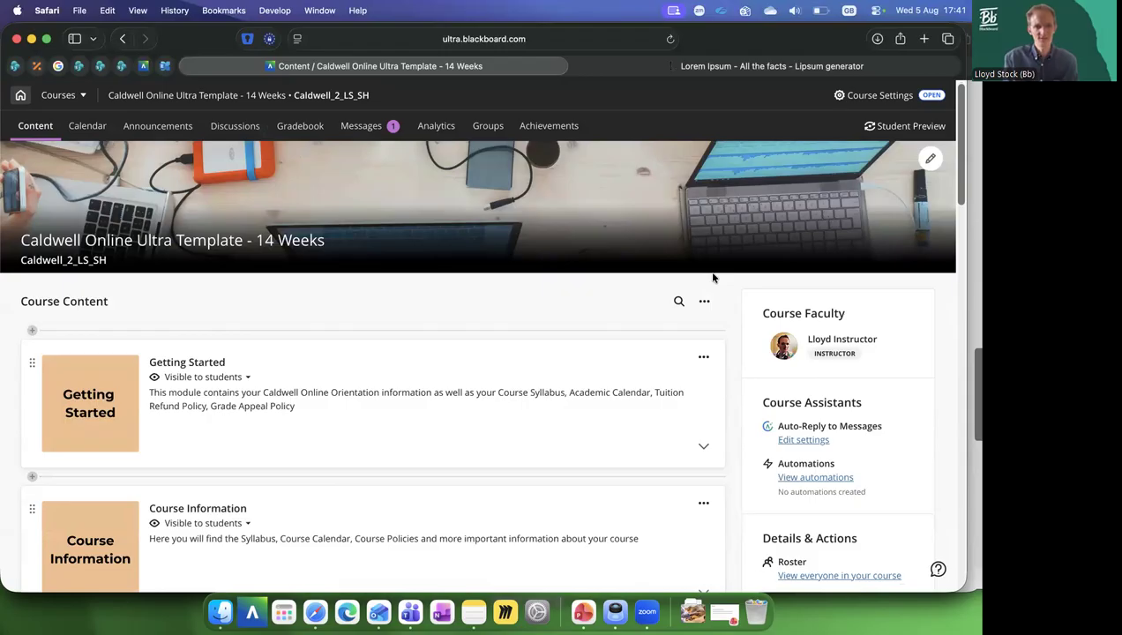
scroll(713, 278, "down", 10)
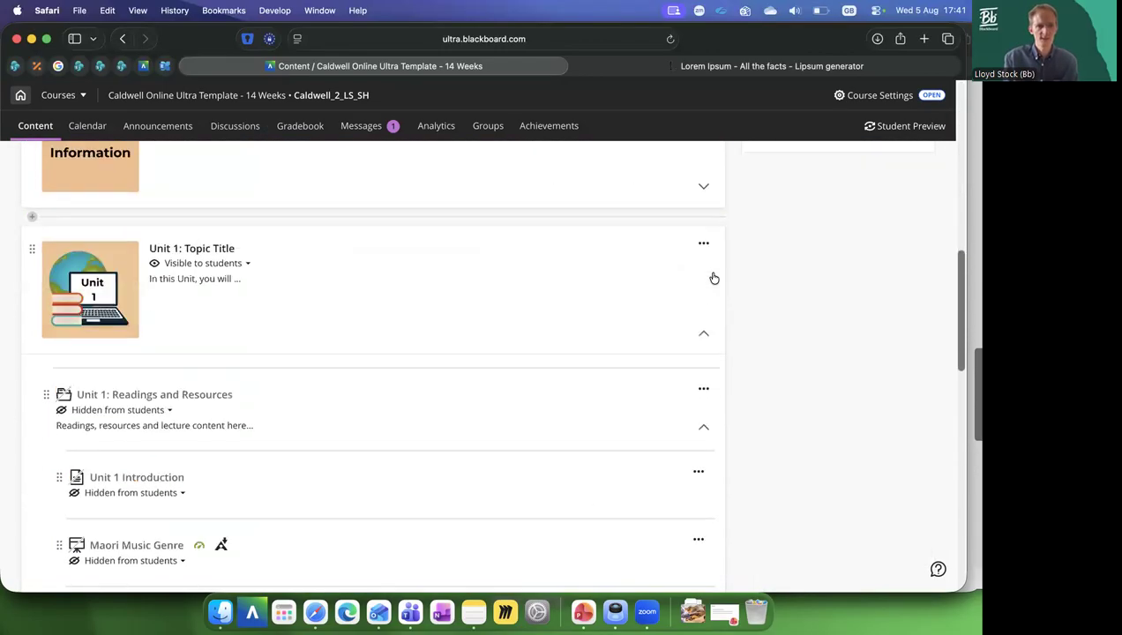
scroll(713, 278, "down", 3)
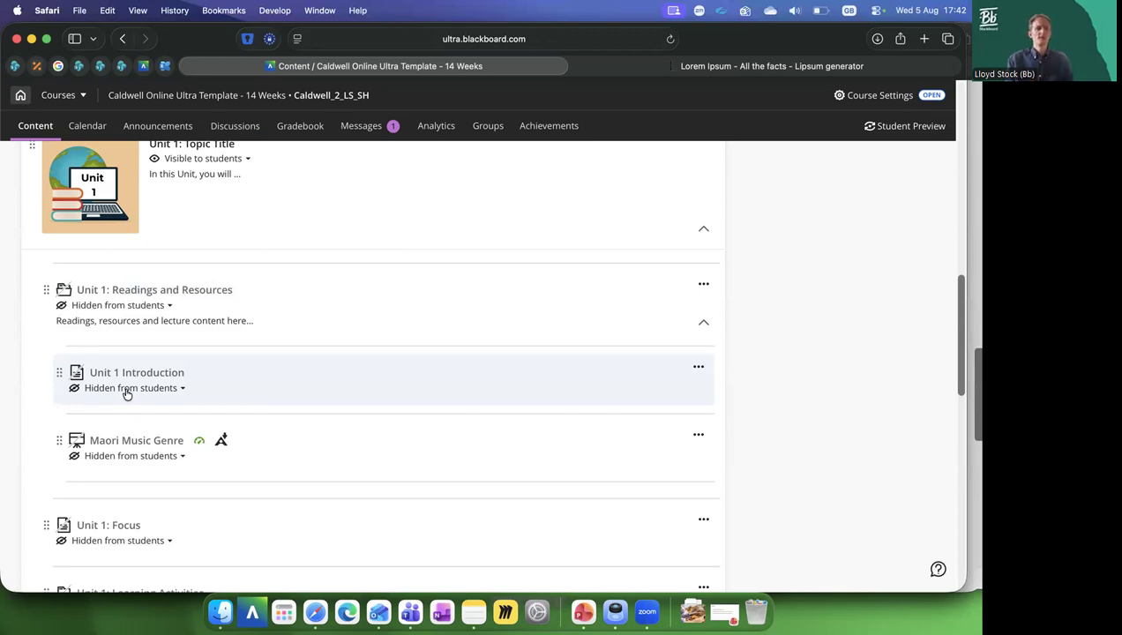
left_click(697, 365)
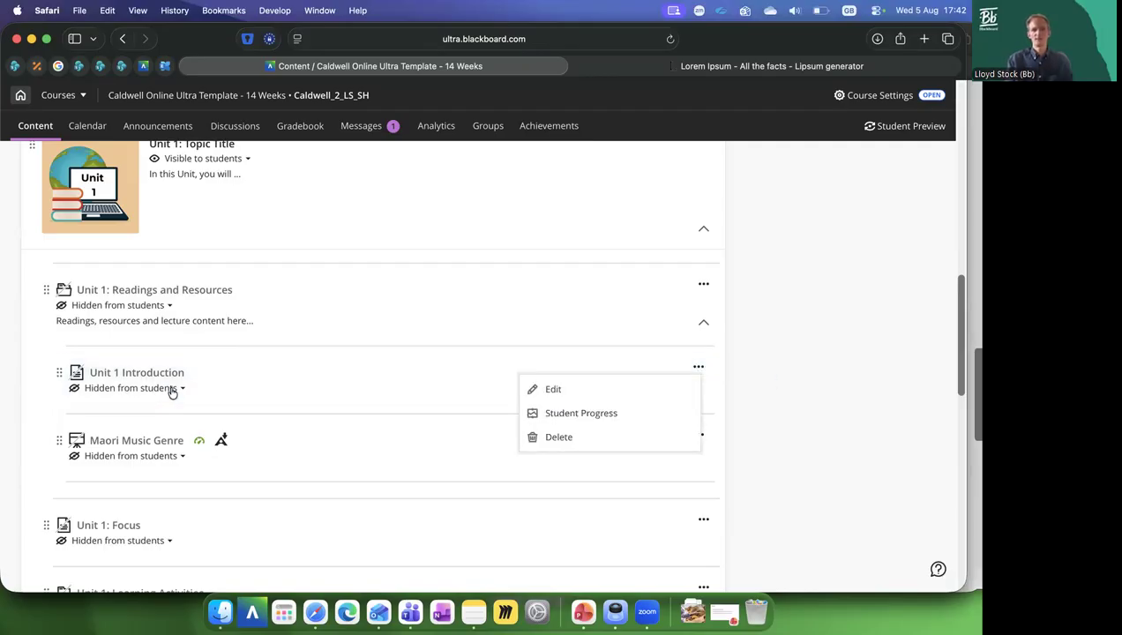
key("Escape")
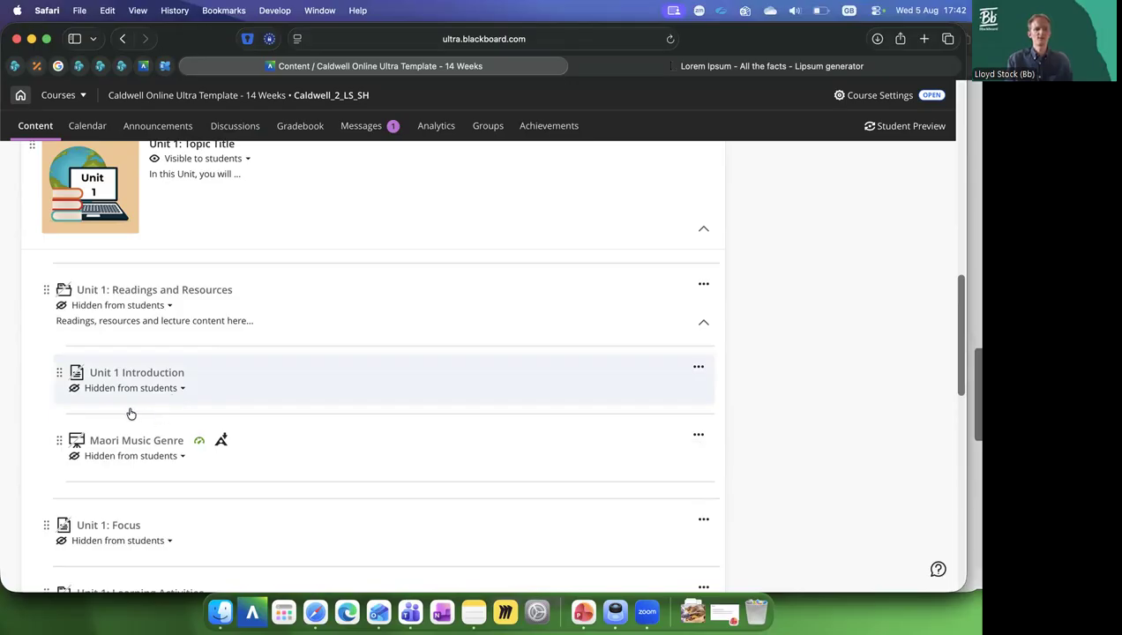
left_click(132, 389)
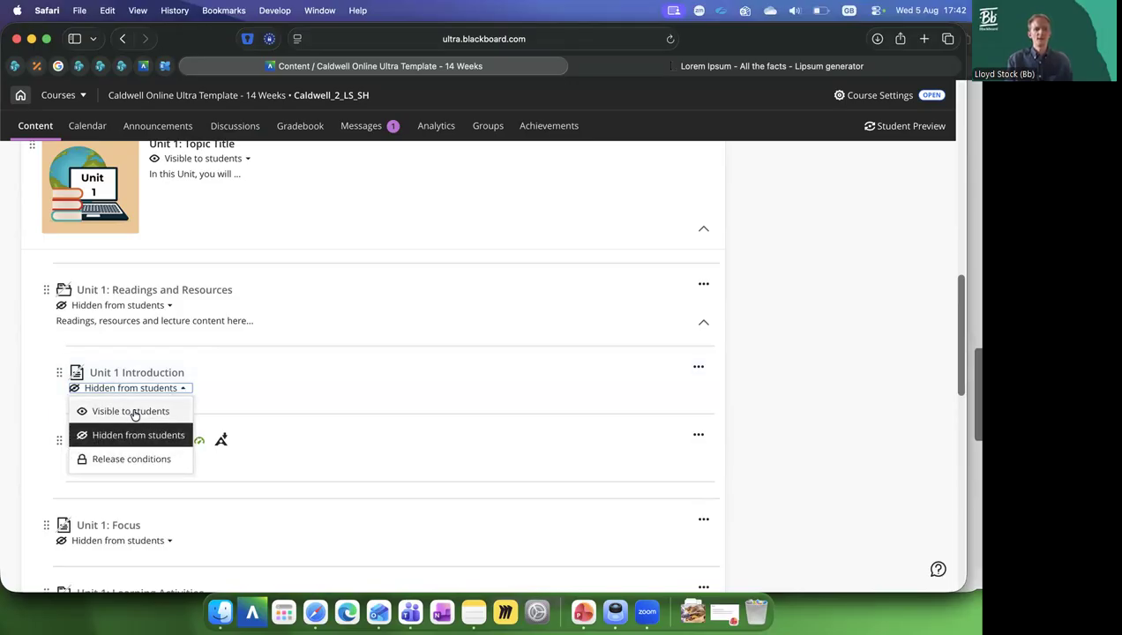
left_click(132, 412)
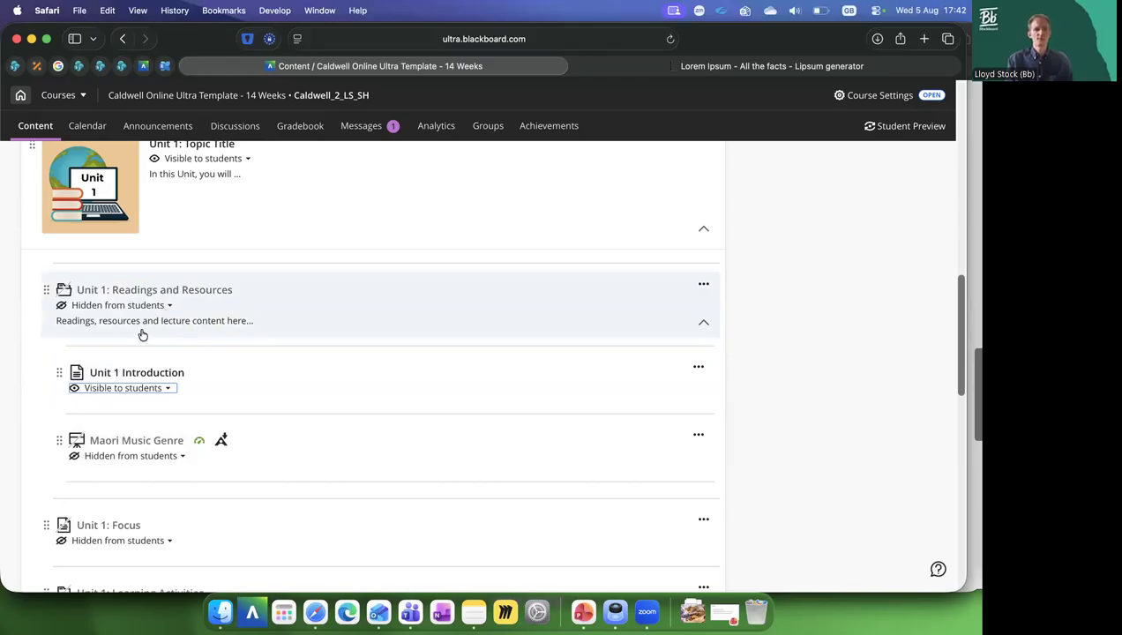
left_click(119, 305)
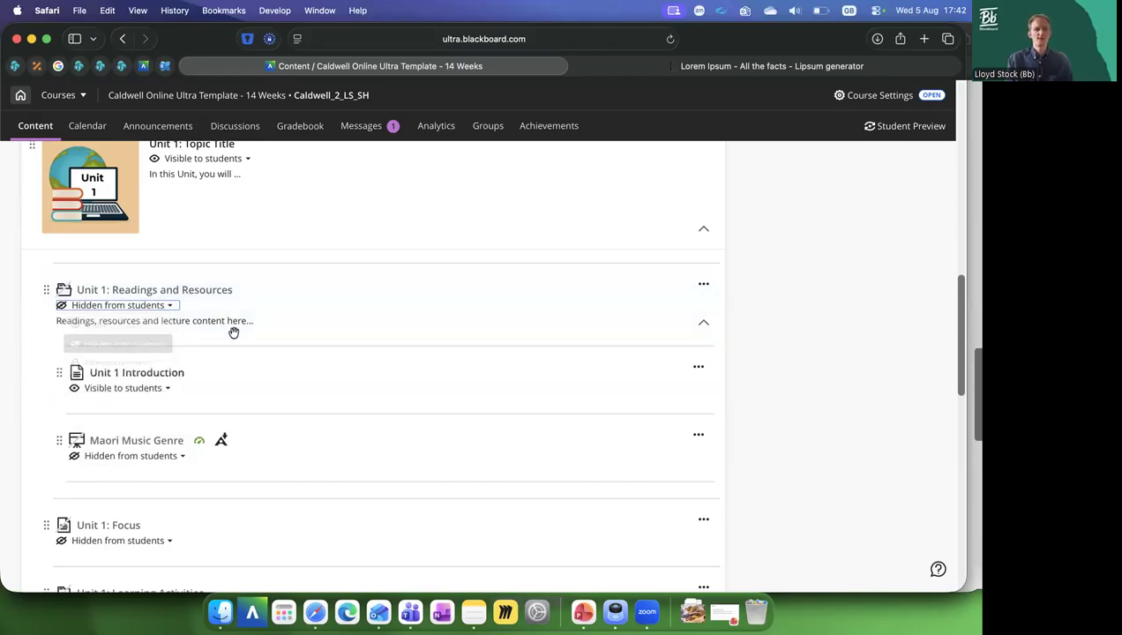
Start a student preview of the course.
scroll(185, 226, "up", 1)
scroll(188, 224, "up", 1)
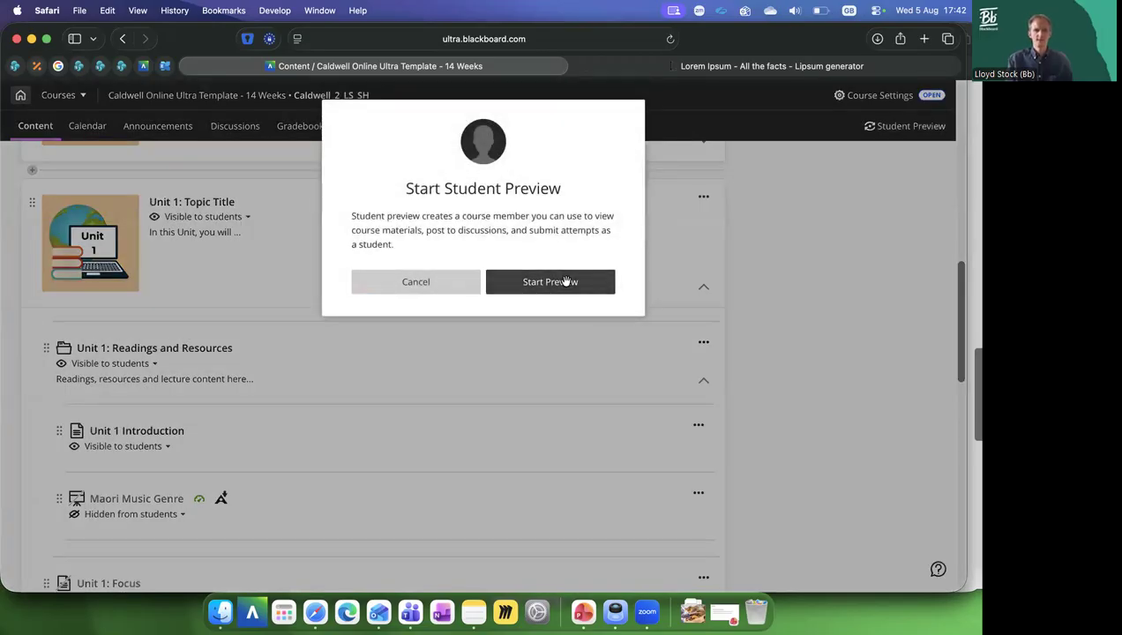
left_click(565, 280)
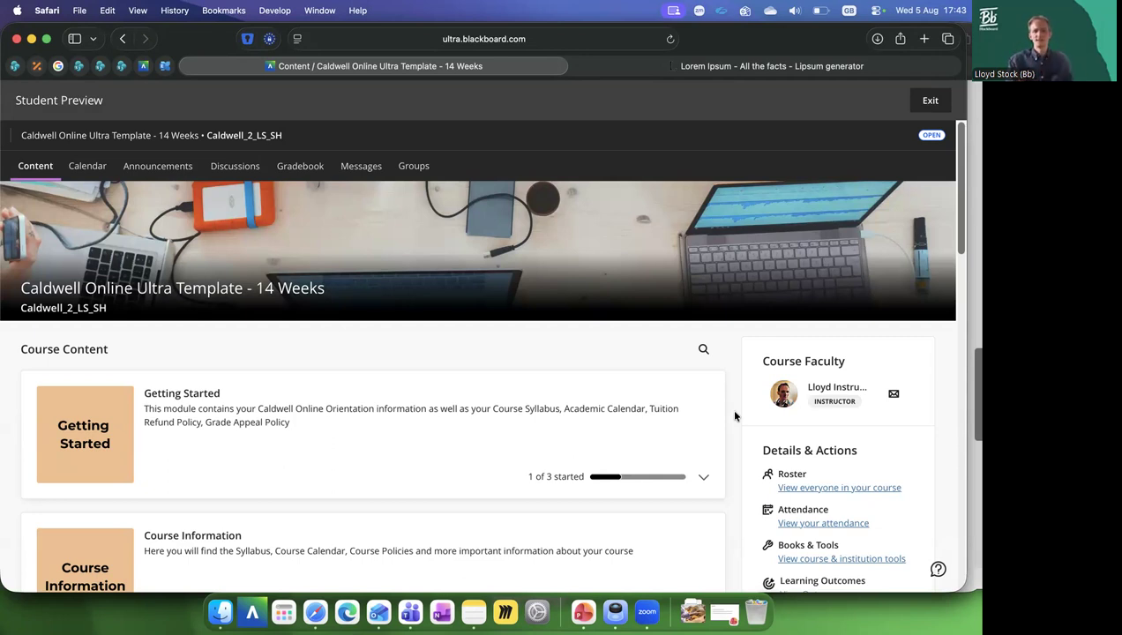
Expand Unit 1: Topic Title and its Readings and Resources folder, and open the Unit 1 Introduction document as a student.
scroll(729, 407, "down", 5)
scroll(716, 400, "down", 10)
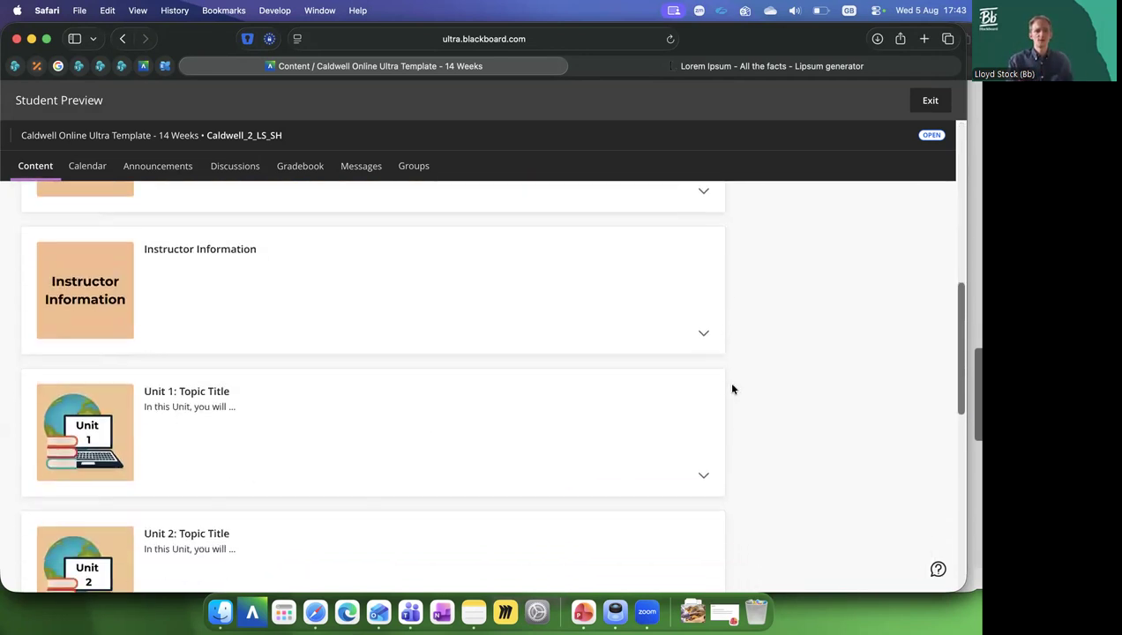
left_click(385, 403)
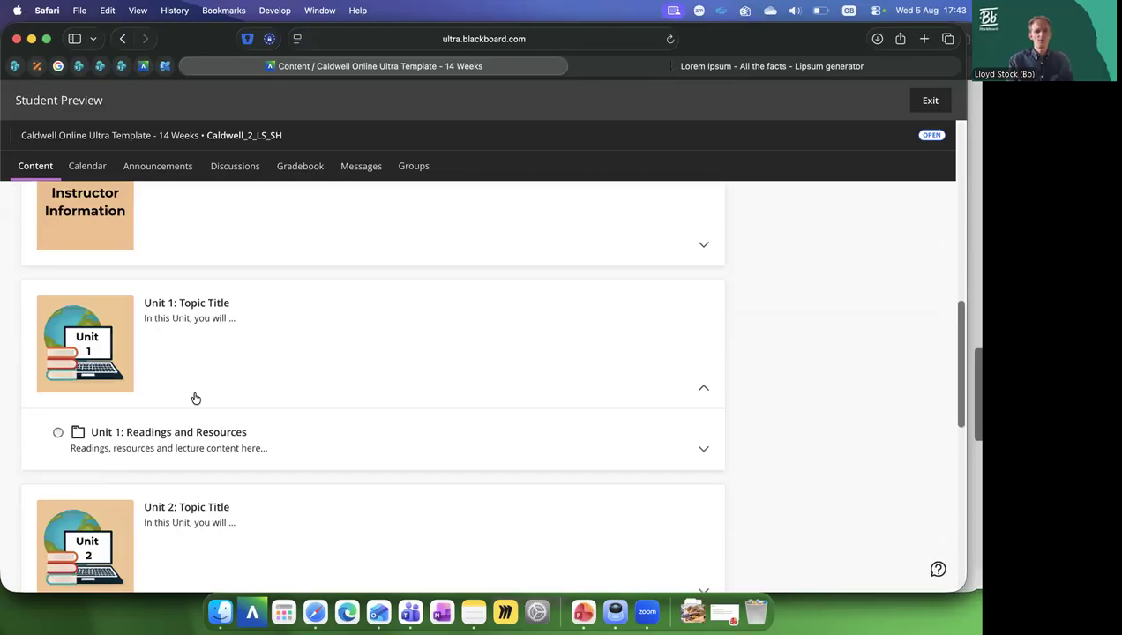
scroll(194, 396, "down", 1)
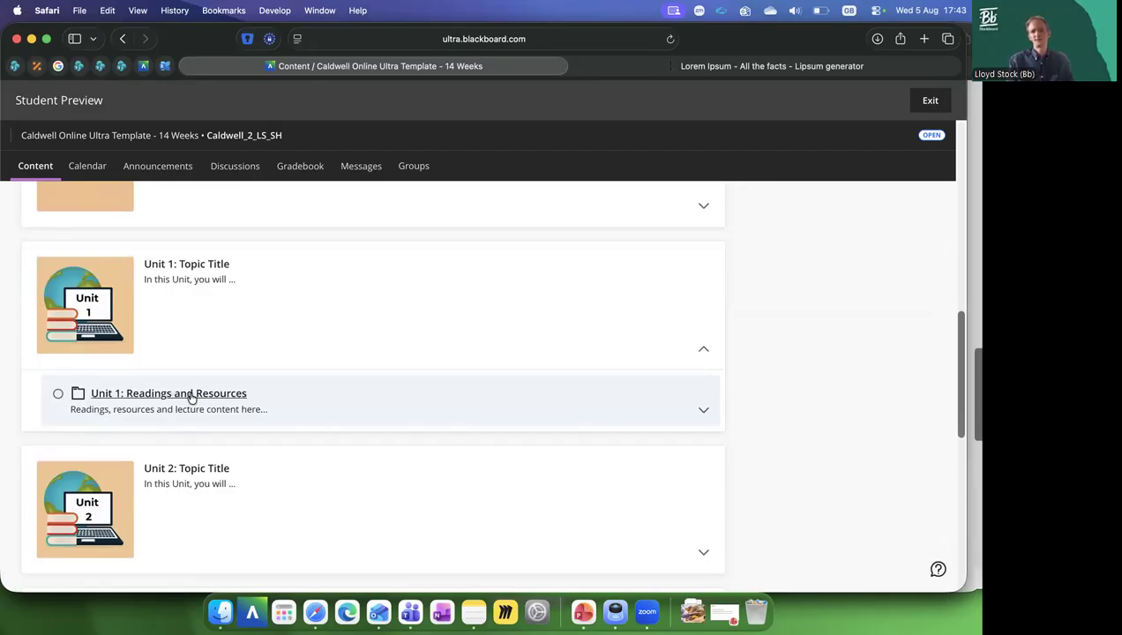
left_click(170, 393)
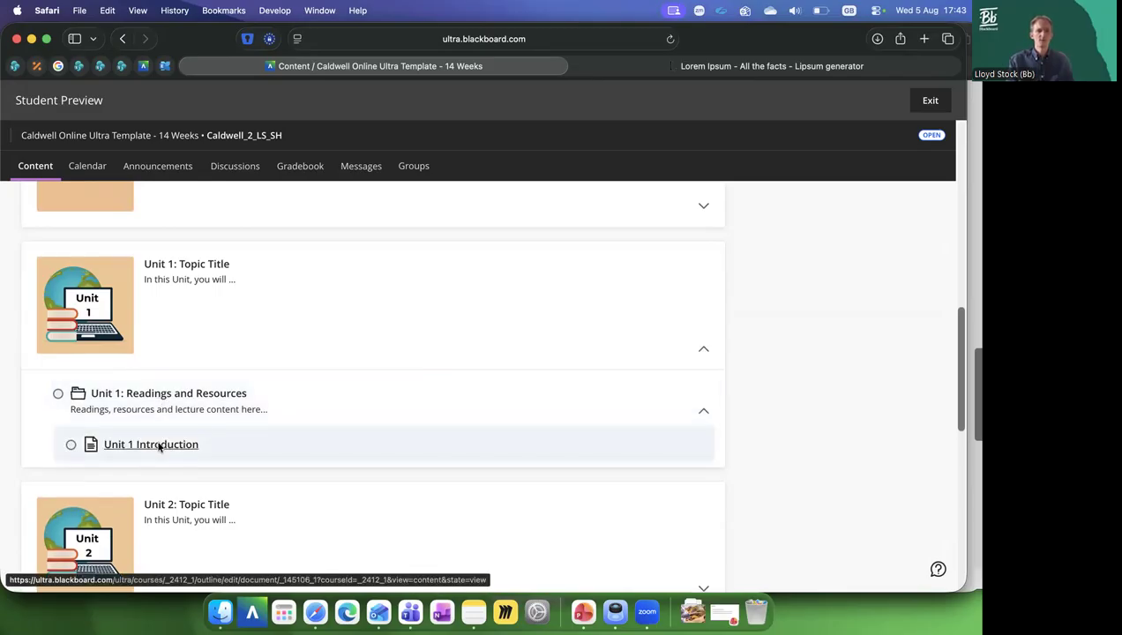
left_click(159, 445)
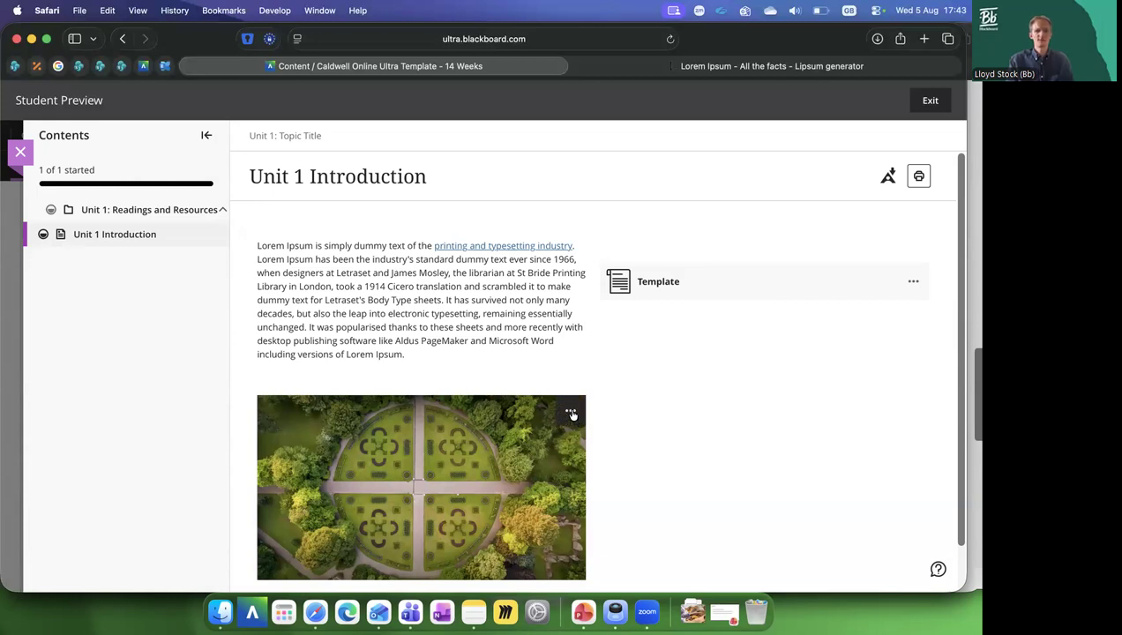
Check which options students get for the garden image and for the attached Template file.
left_click(571, 415)
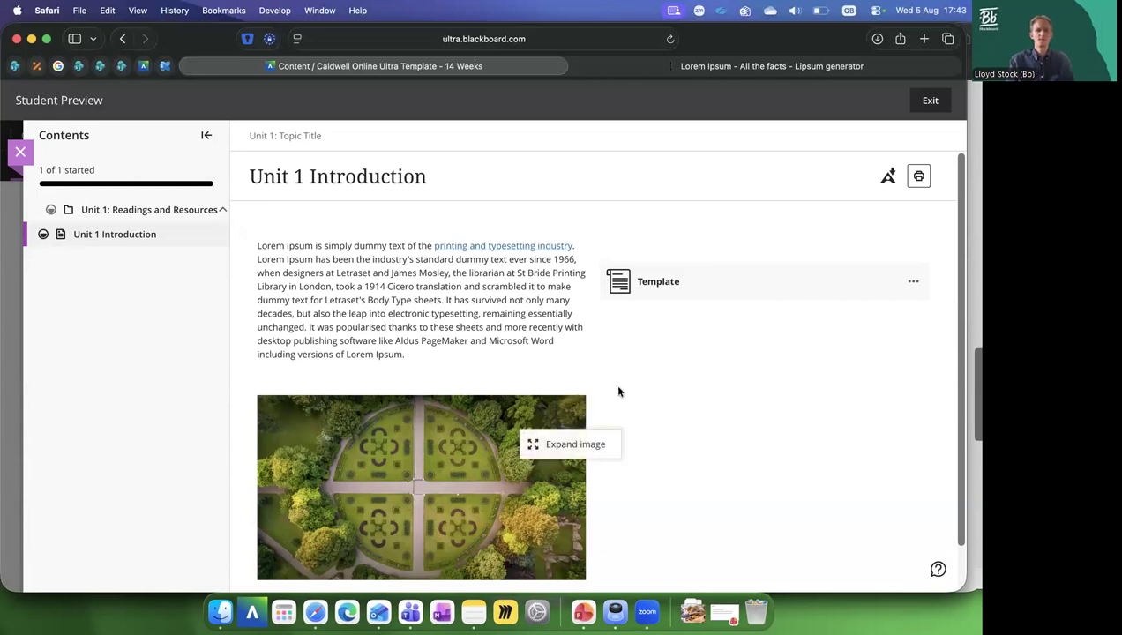
left_click(708, 333)
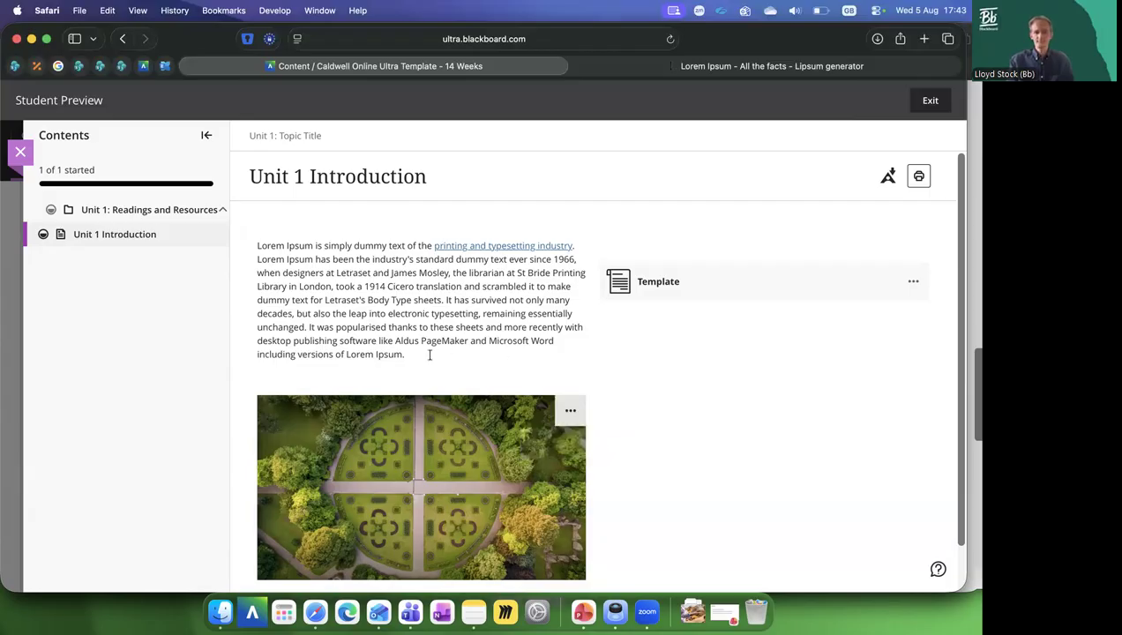
scroll(434, 418, "down", 2)
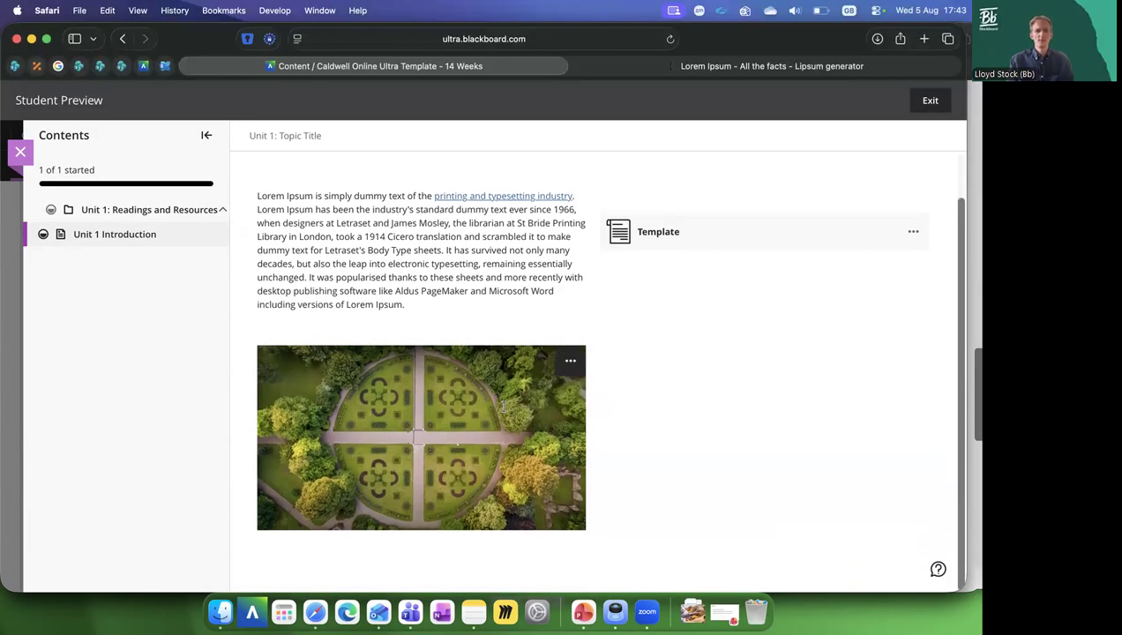
left_click(913, 232)
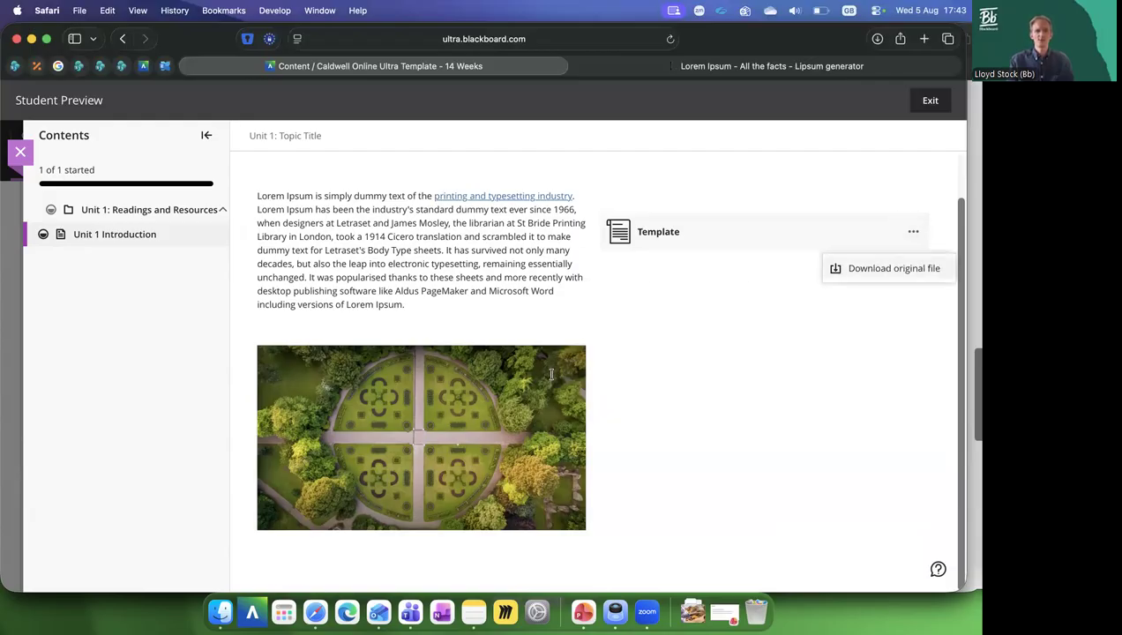
left_click(500, 388)
View the garden image in expanded size, close it and return to the course content in the student preview.
mouse_move(529, 379)
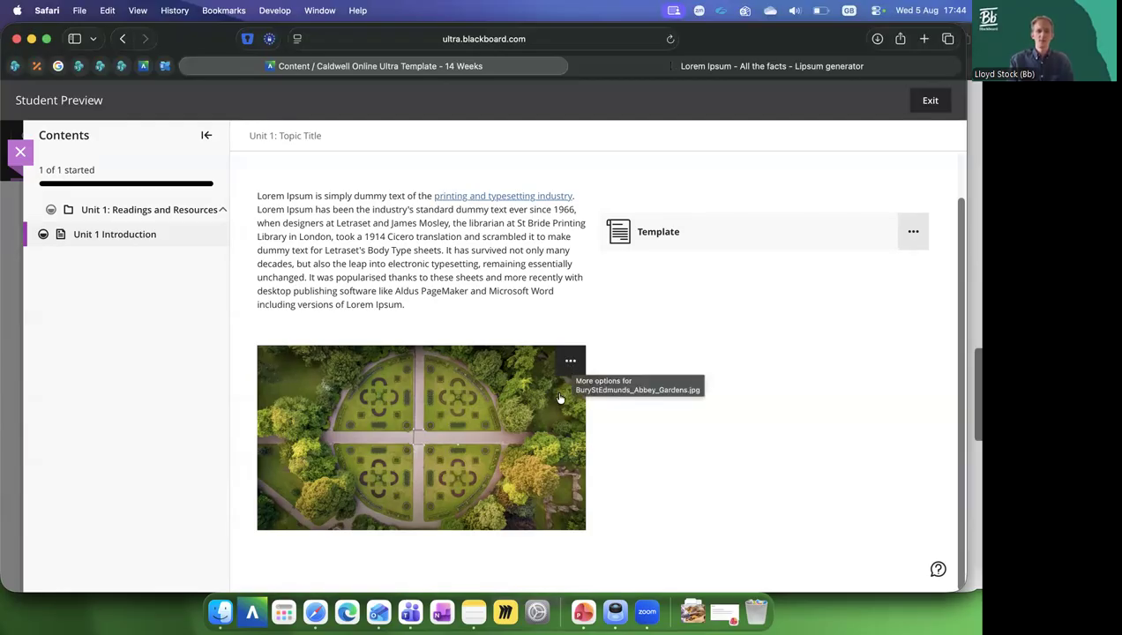
left_click(558, 399)
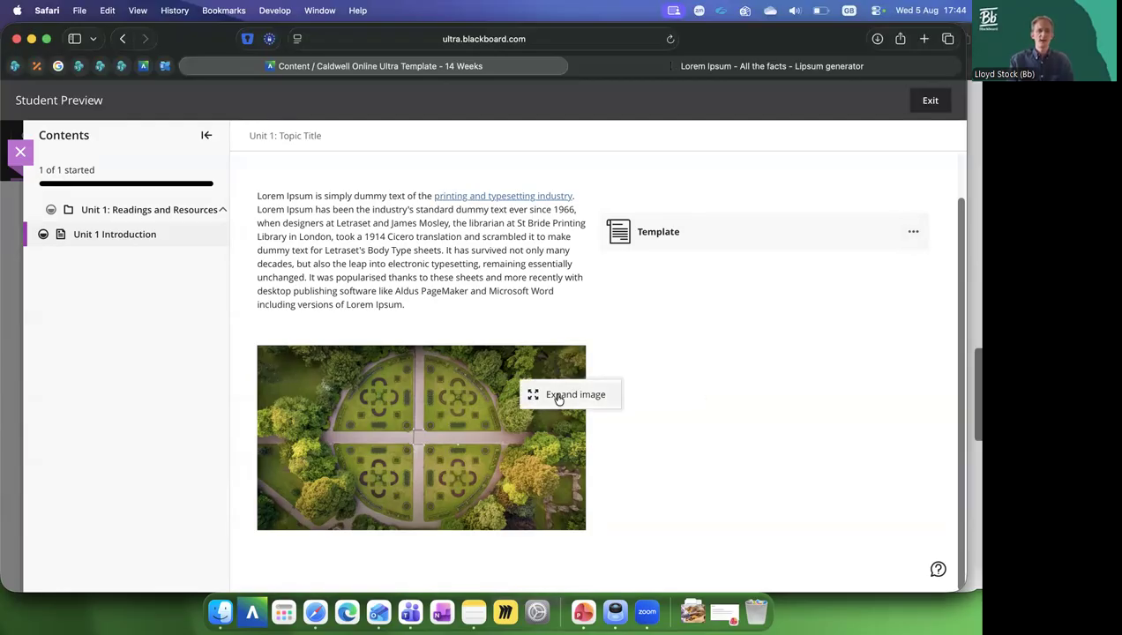
left_click(558, 399)
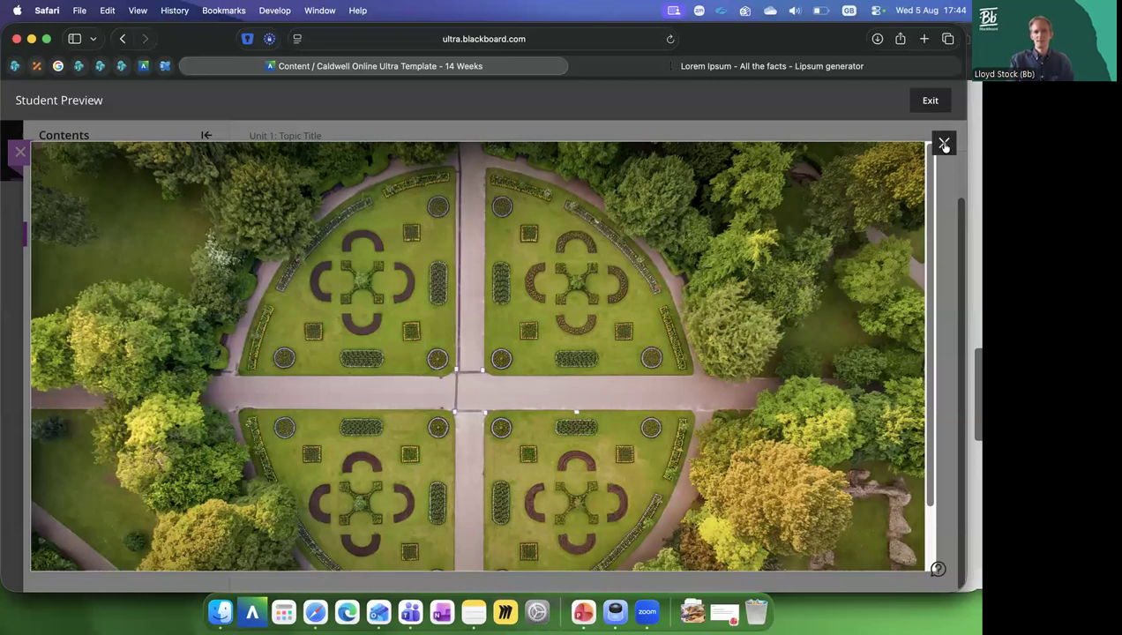
key("Escape")
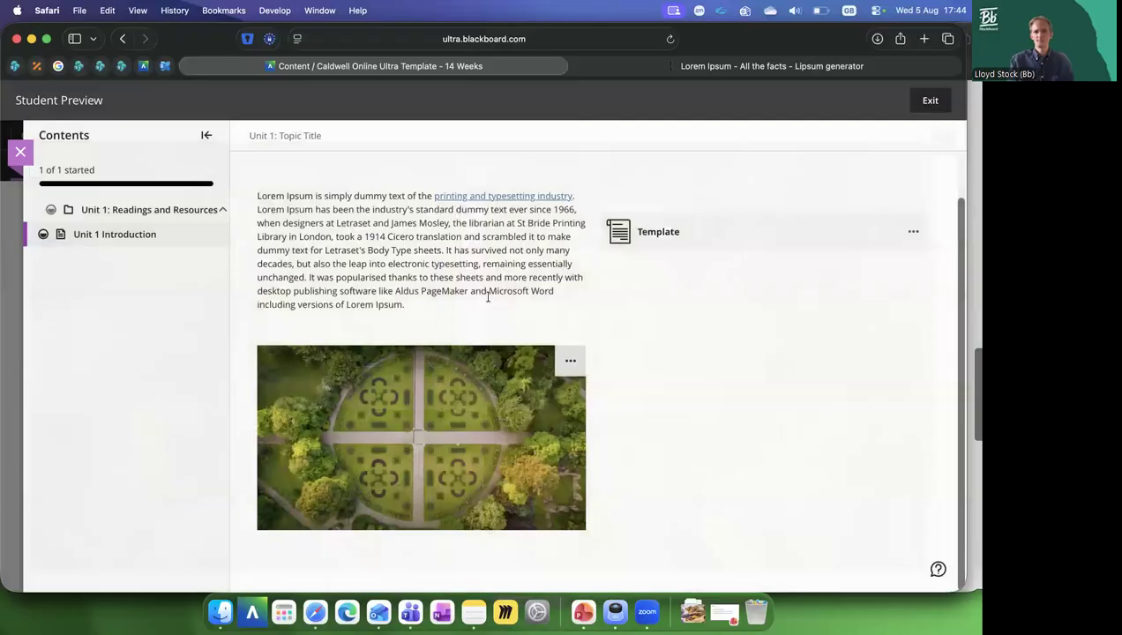
scroll(488, 297, "up", 1)
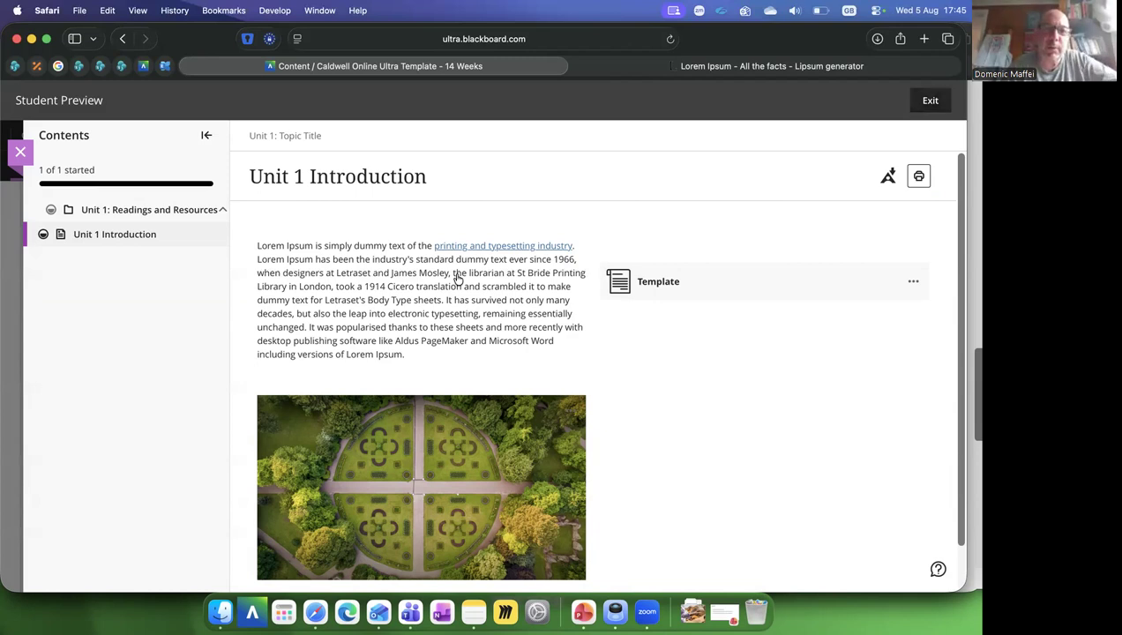
left_click(20, 152)
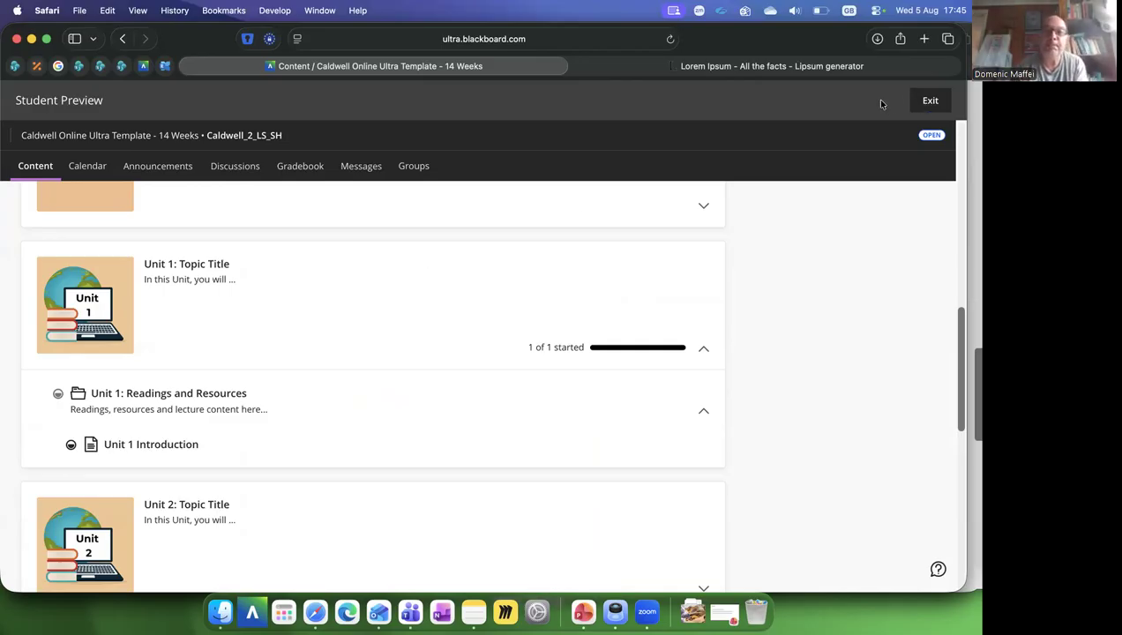
End the student preview and expand Unit 1: Topic Title in the instructor's course content.
left_click(930, 102)
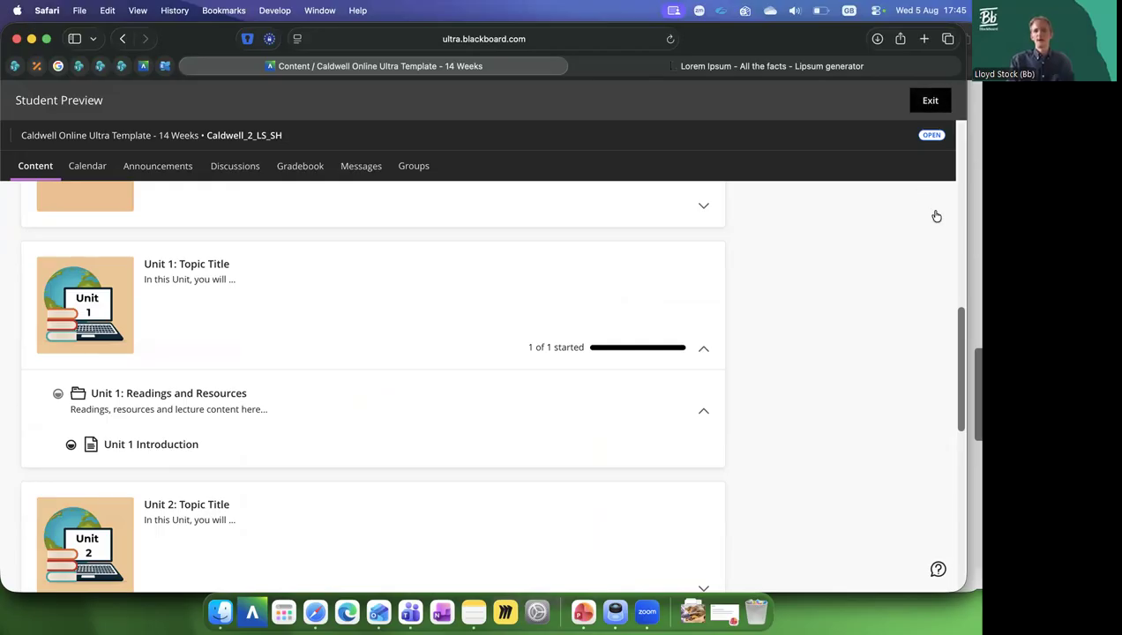
key("Return")
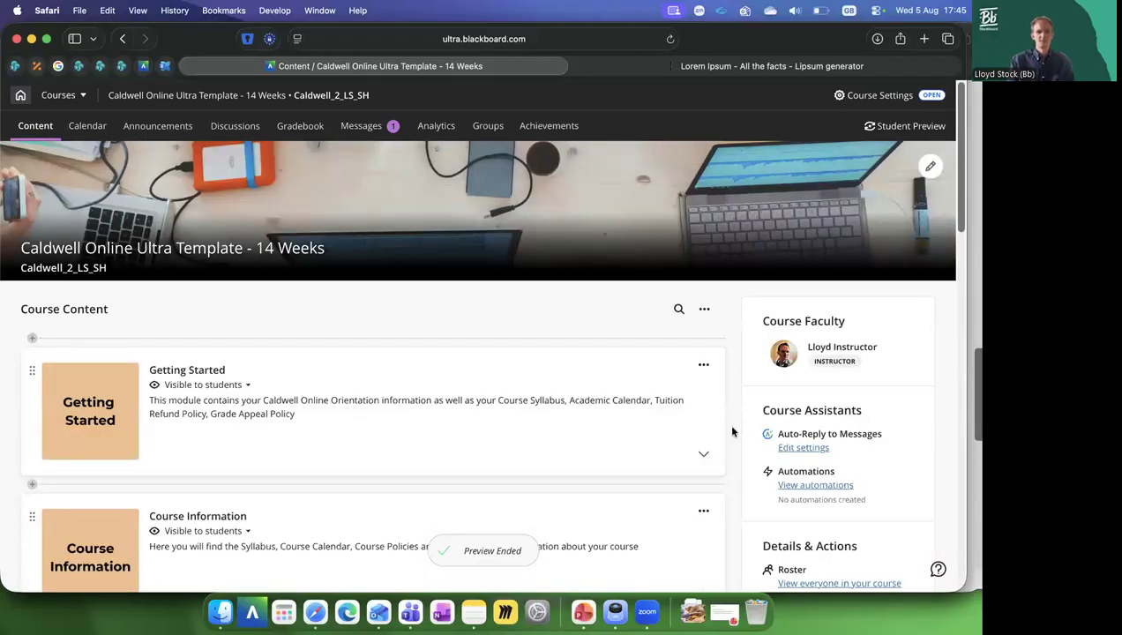
scroll(731, 431, "down", 10)
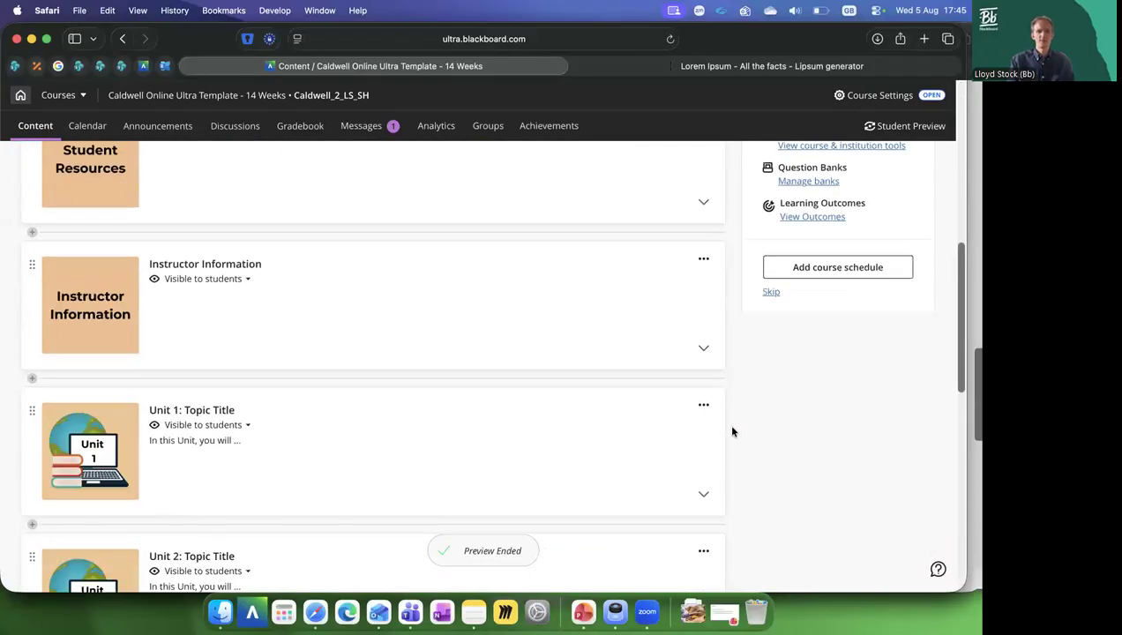
scroll(705, 368, "down", 2)
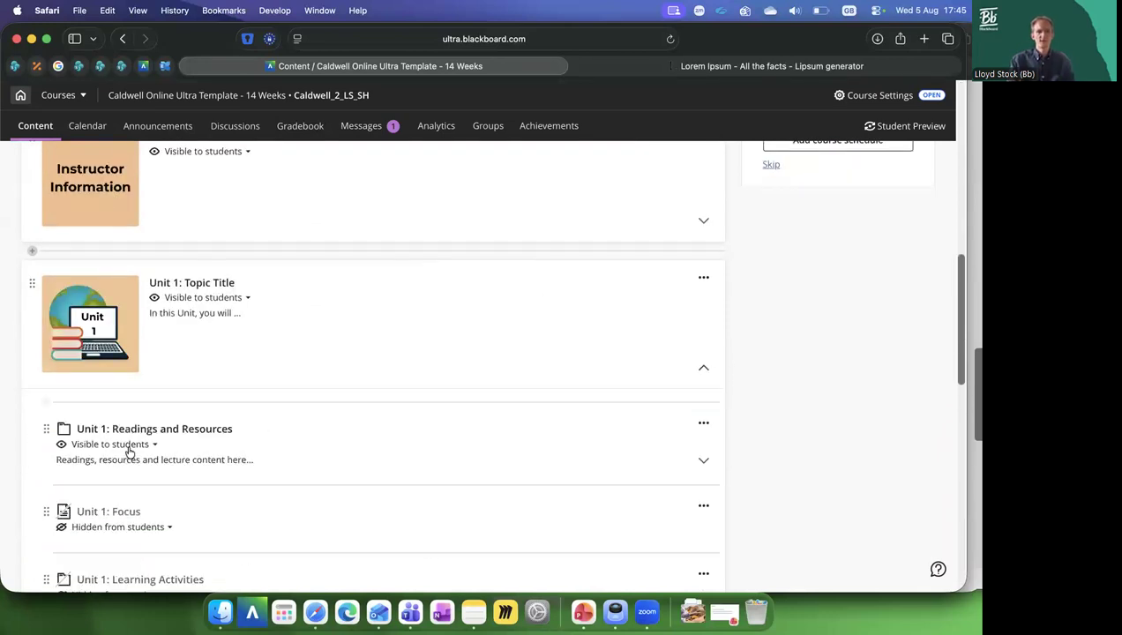
scroll(132, 353, "down", 1)
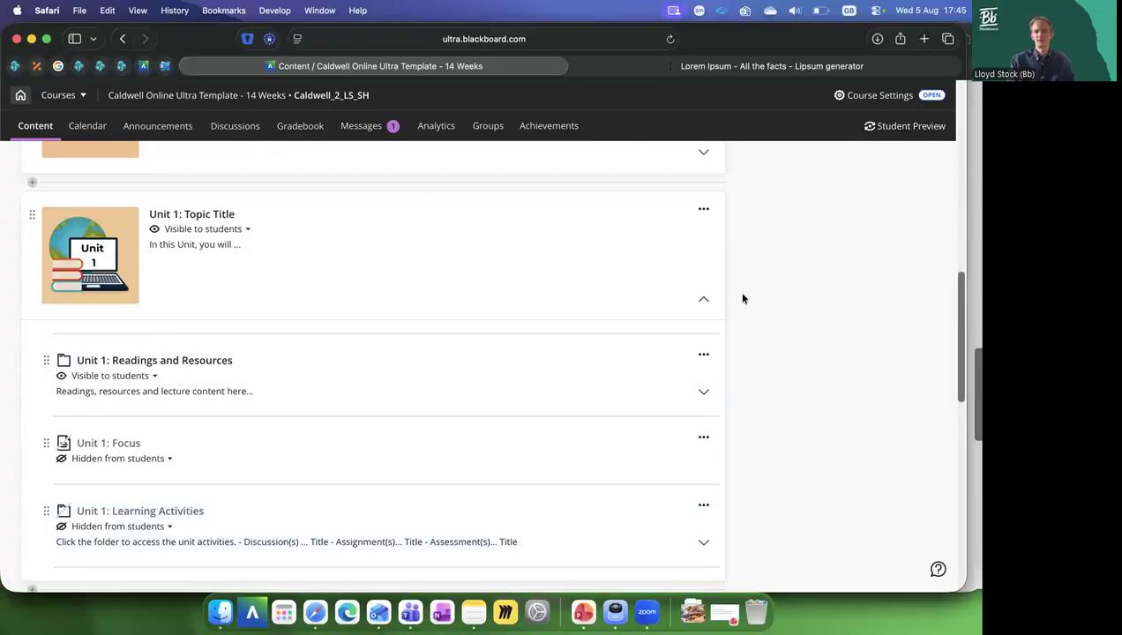
In Batch Edit, select Unit 1's Readings and Resources, Focus and Learning Activities, plus Jennings Library under Student Resources.
scroll(741, 298, "up", 10)
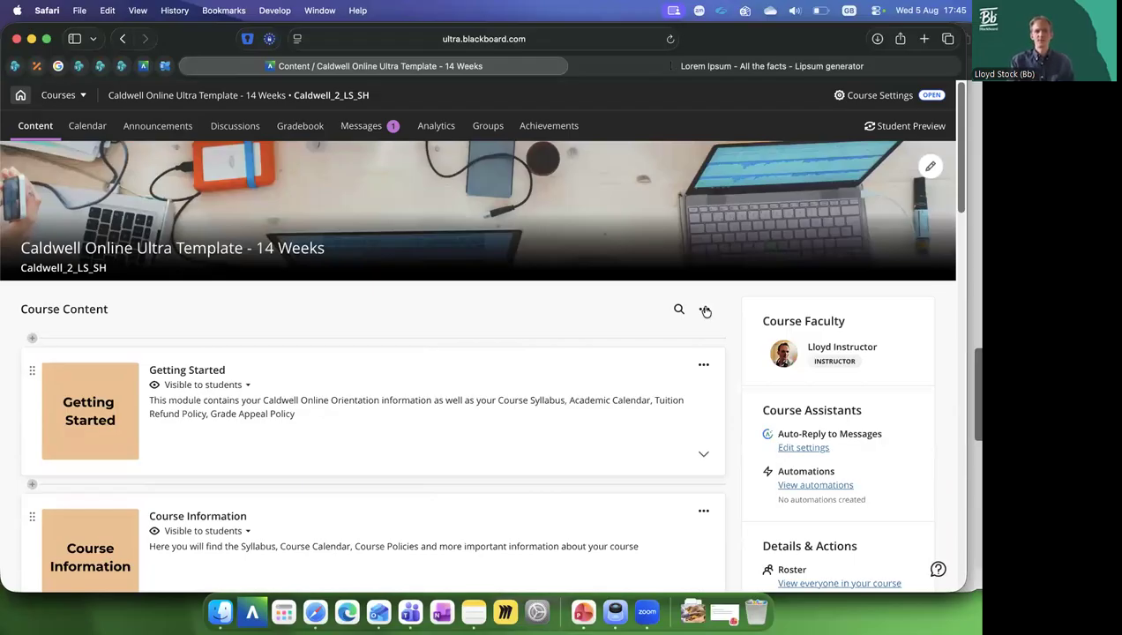
left_click(704, 310)
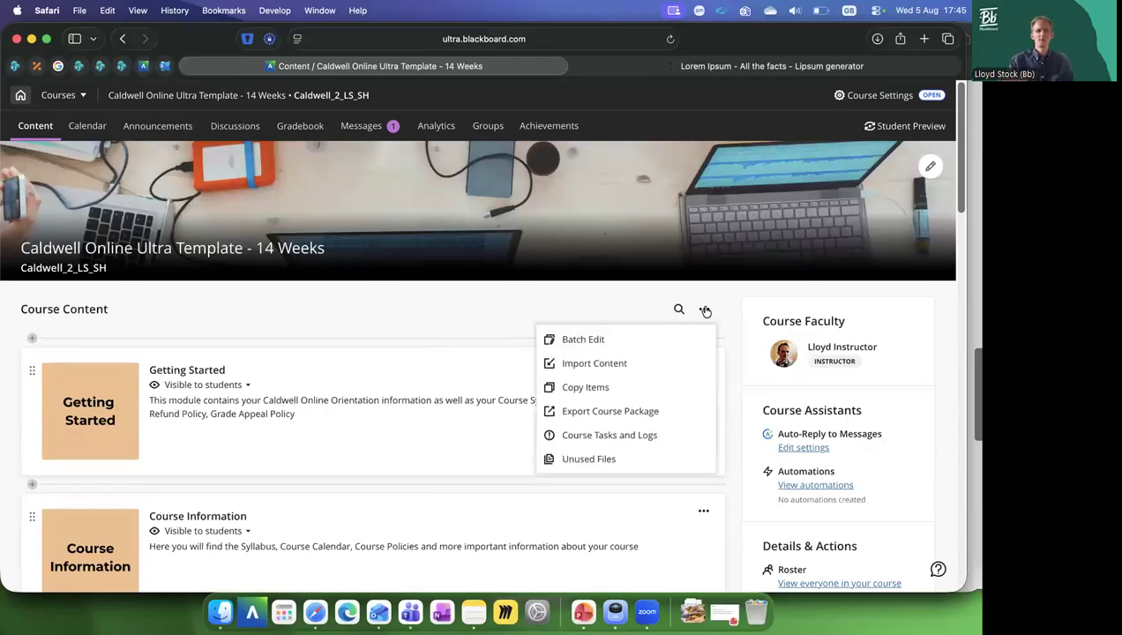
left_click(596, 343)
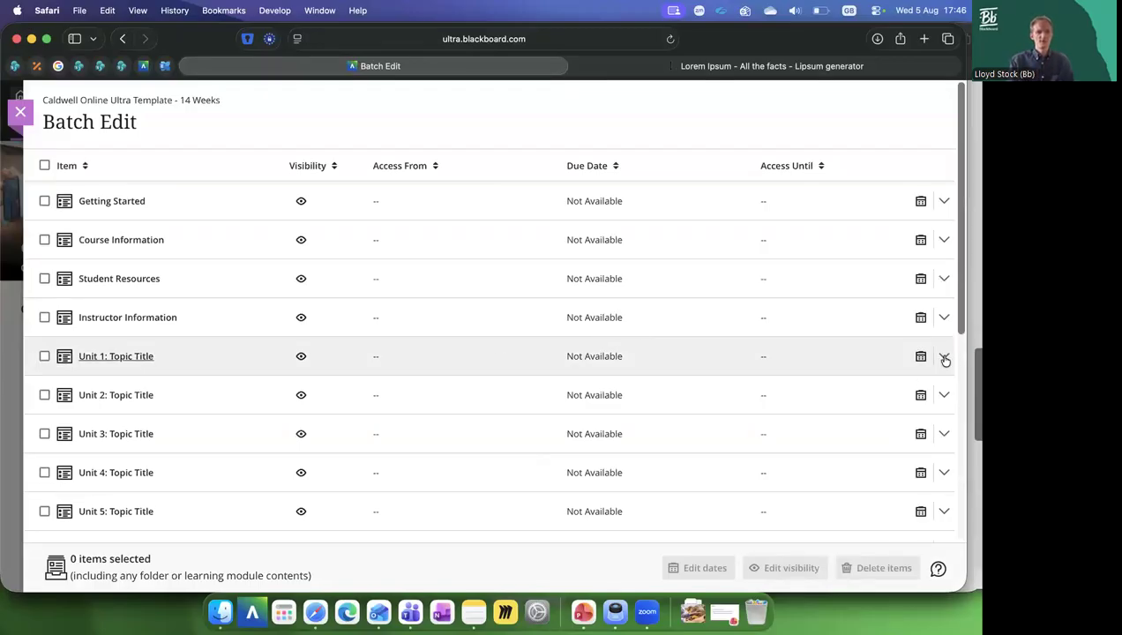
left_click(66, 363)
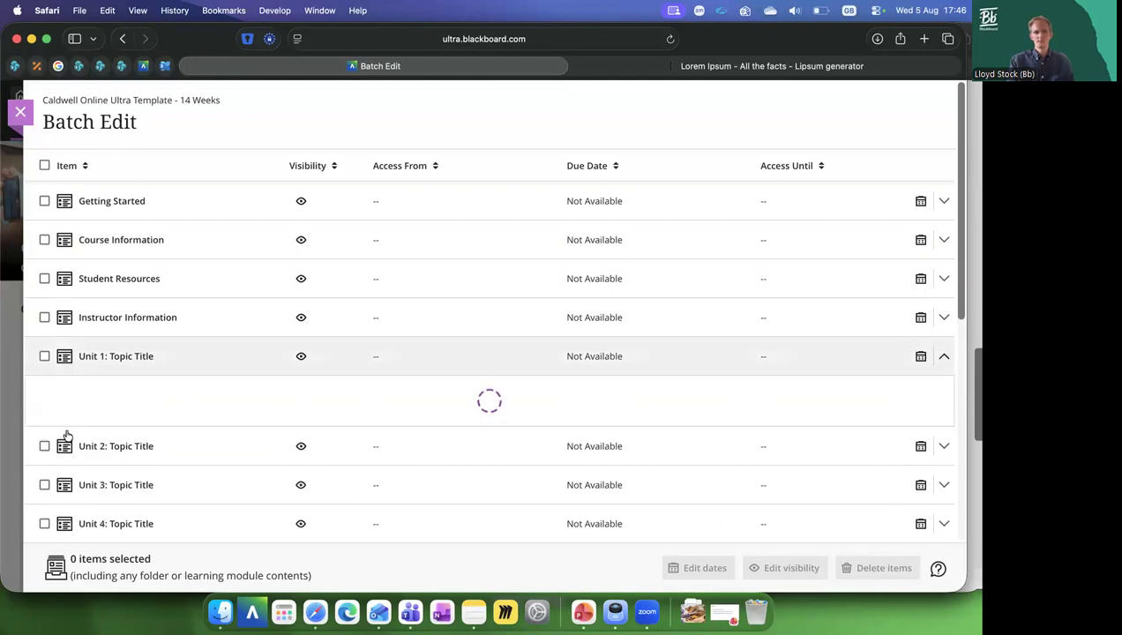
left_click(66, 473)
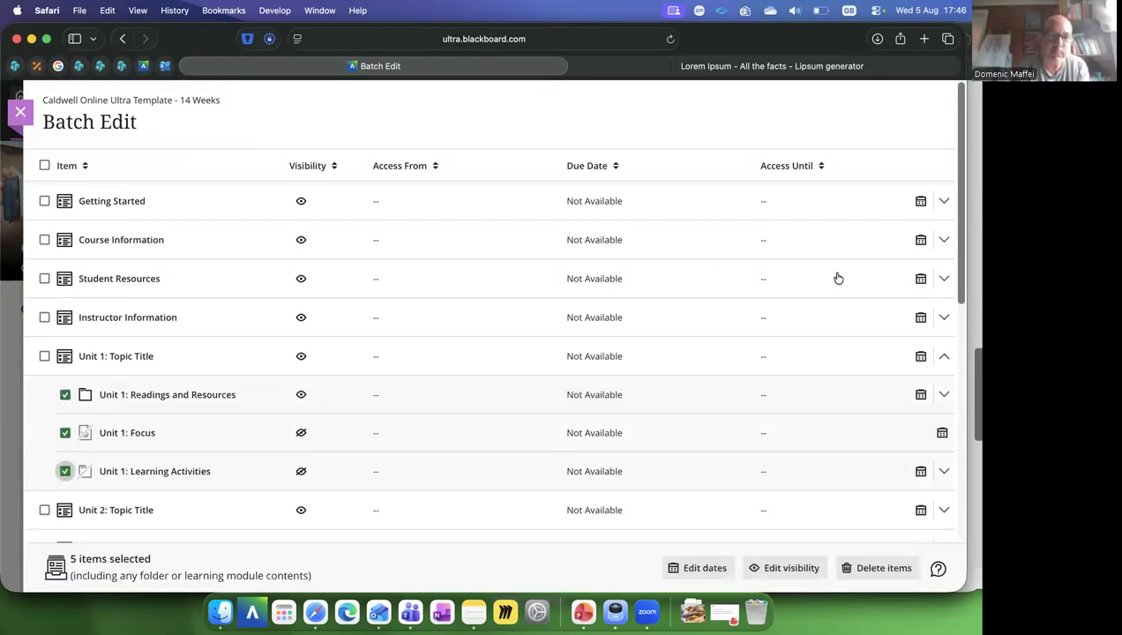
left_click(940, 278)
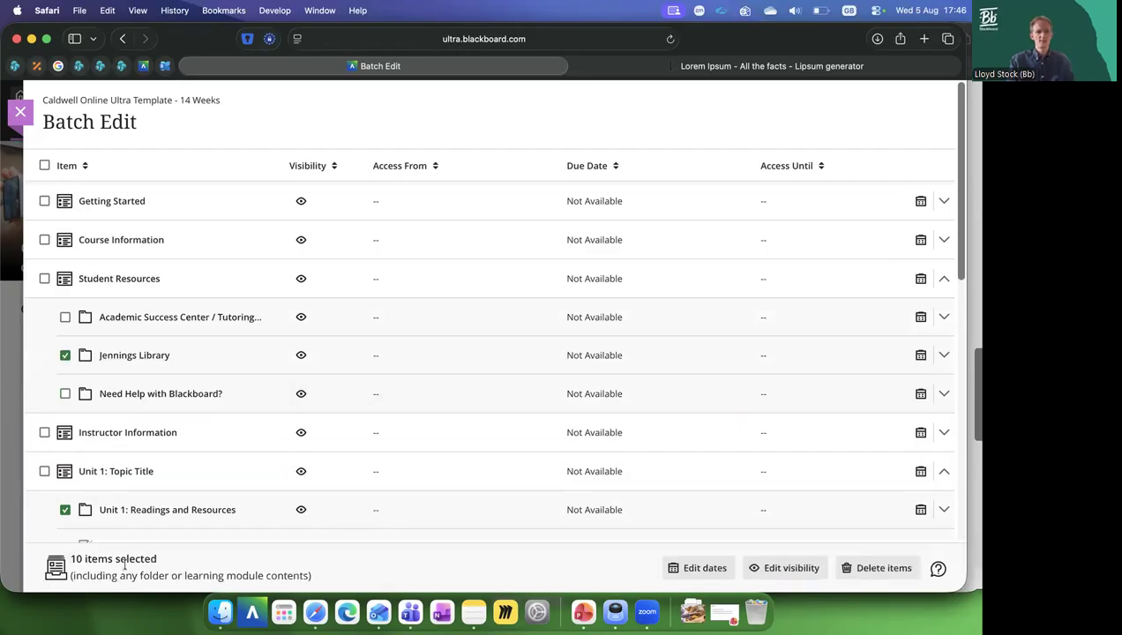
left_click_drag(125, 563, 152, 471)
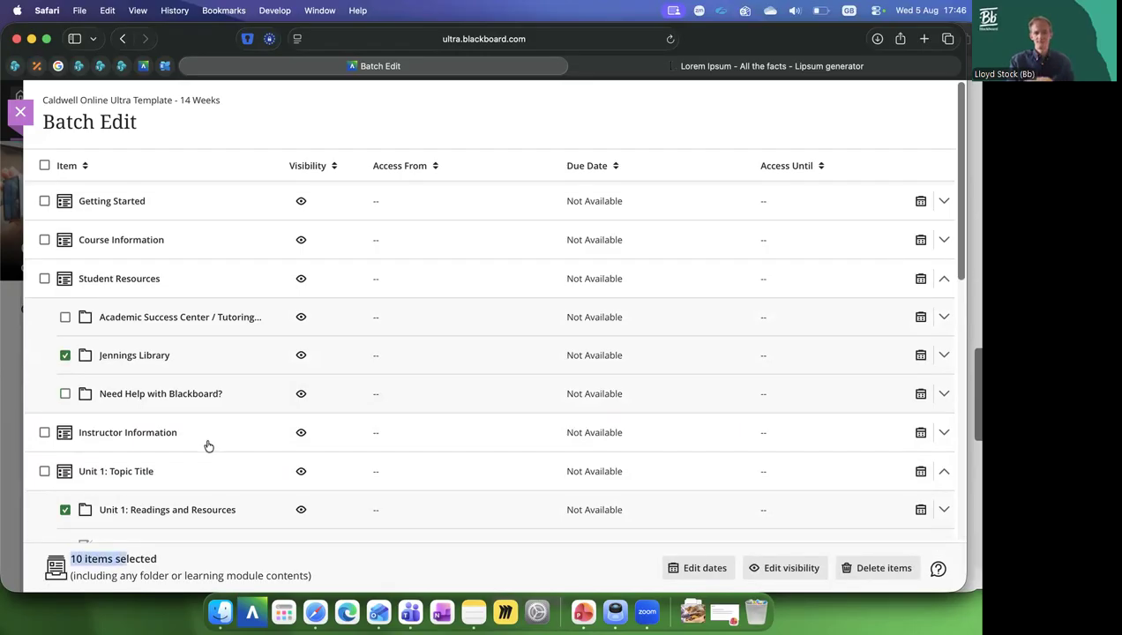
scroll(43, 333, "down", 3)
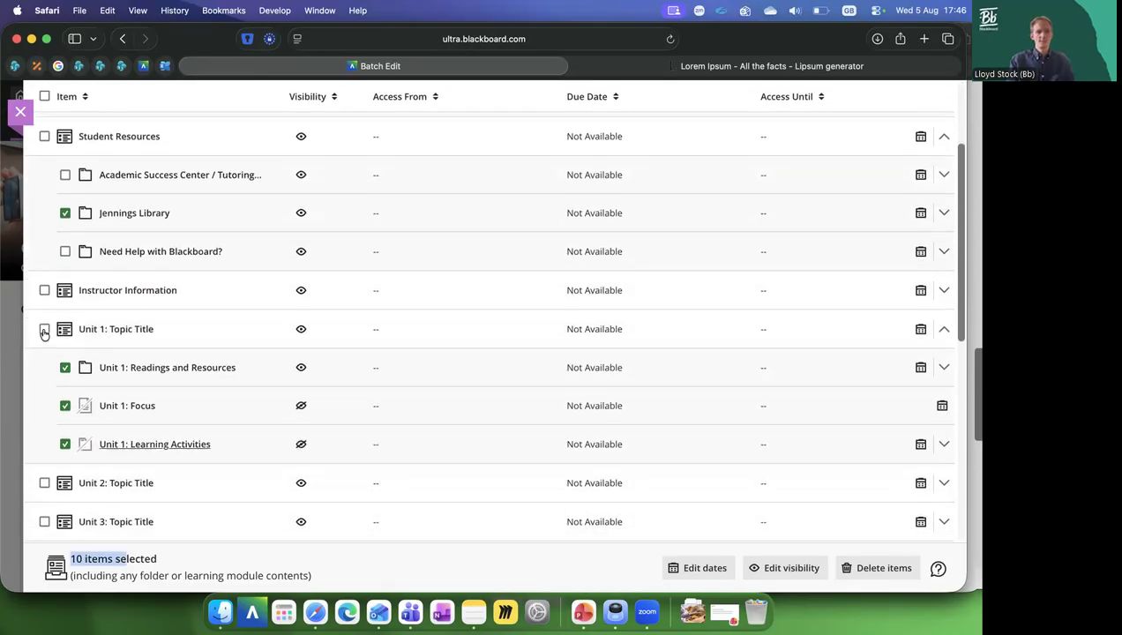
Add Unit 1: Topic Title to the batch selection and set all selected items to Visible to students.
left_click(44, 330)
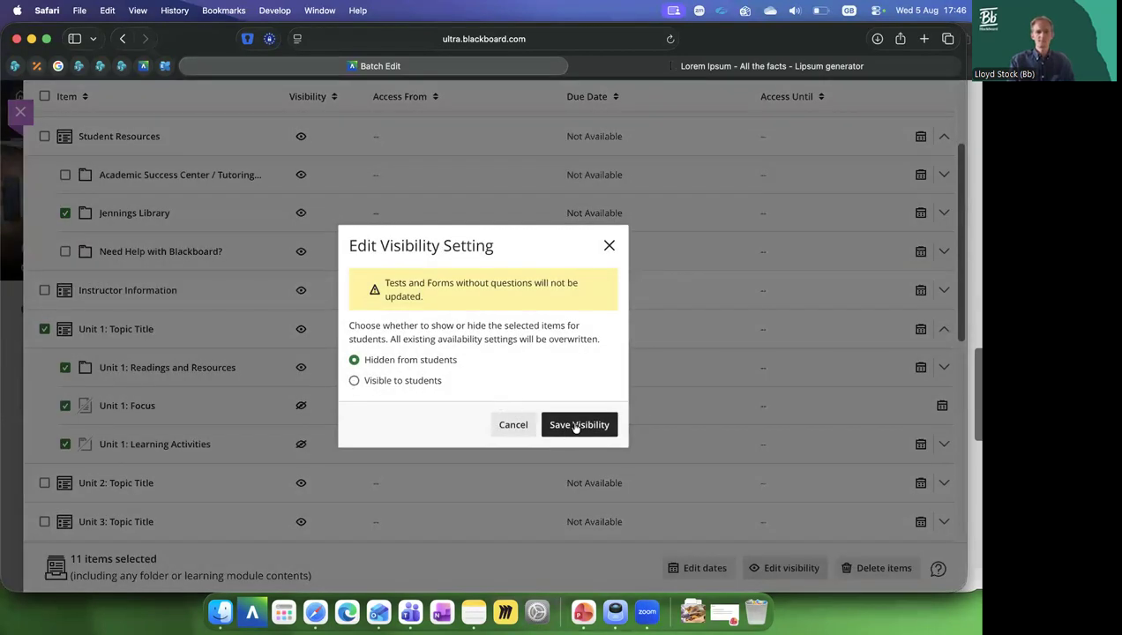
left_click(353, 380)
left_click(575, 425)
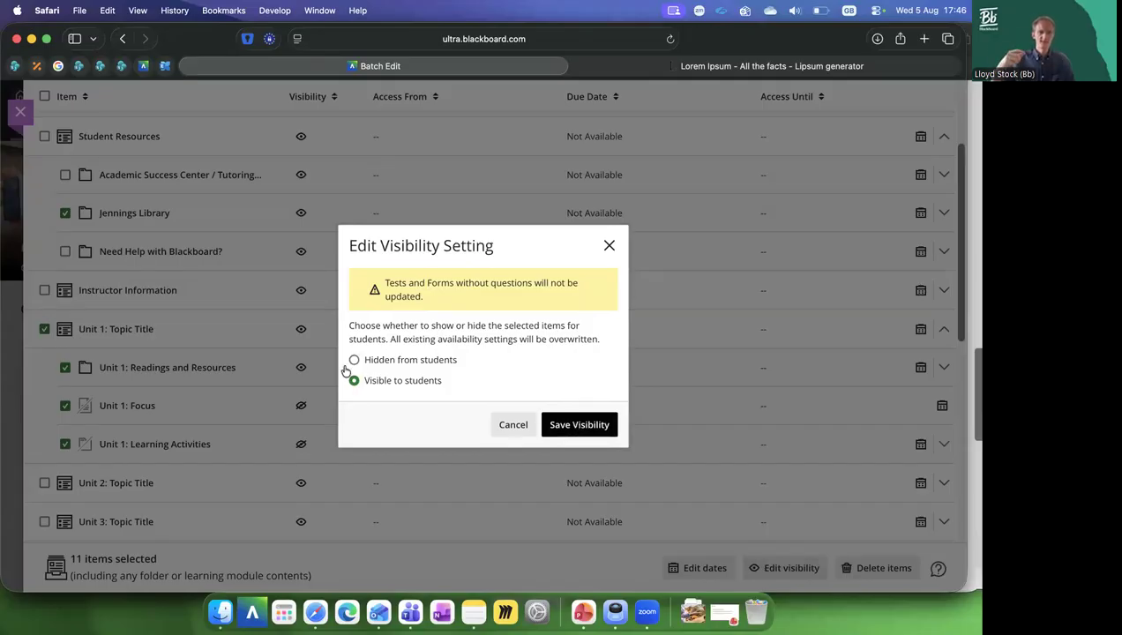
left_click(582, 425)
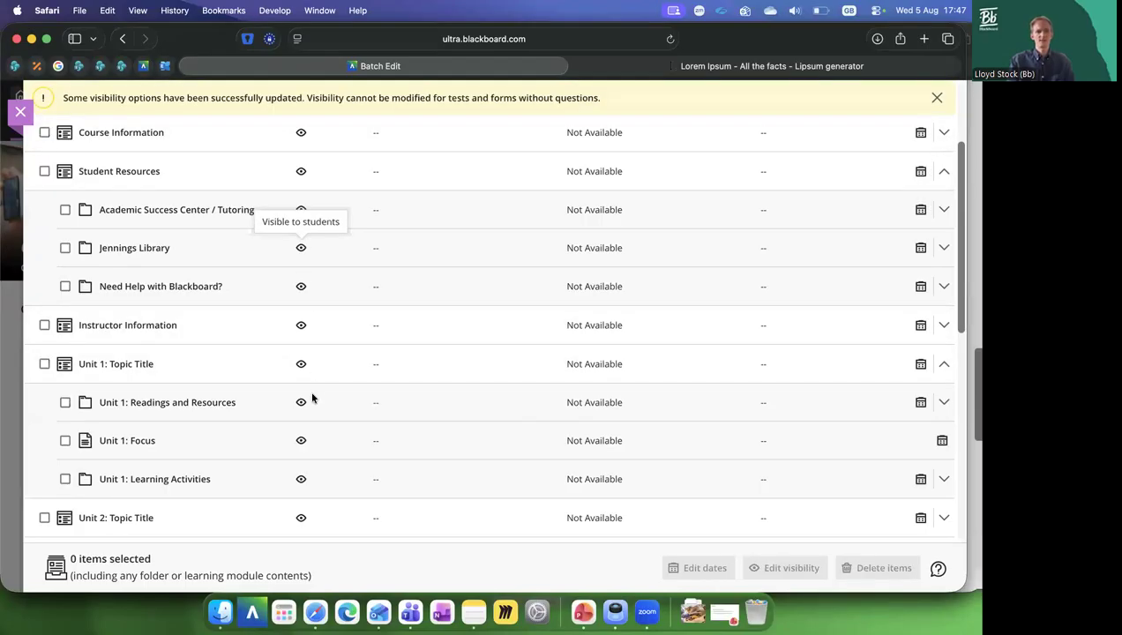
Review the visibility of the items in Batch Edit, leave it and look over the other course content options.
scroll(298, 420, "down", 2)
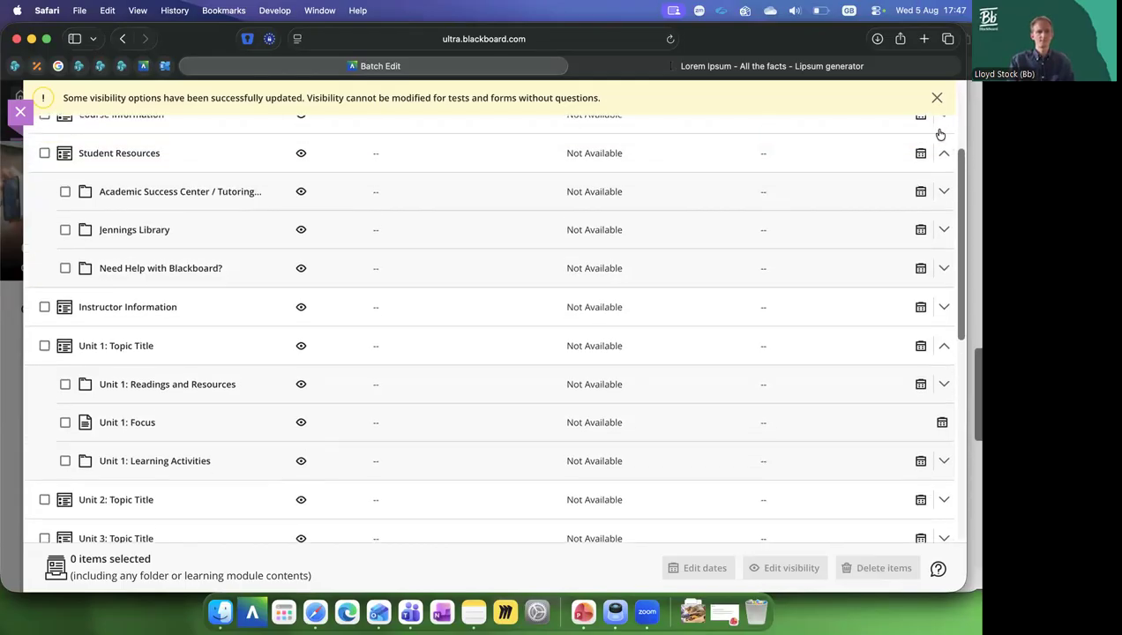
scroll(320, 173, "up", 3)
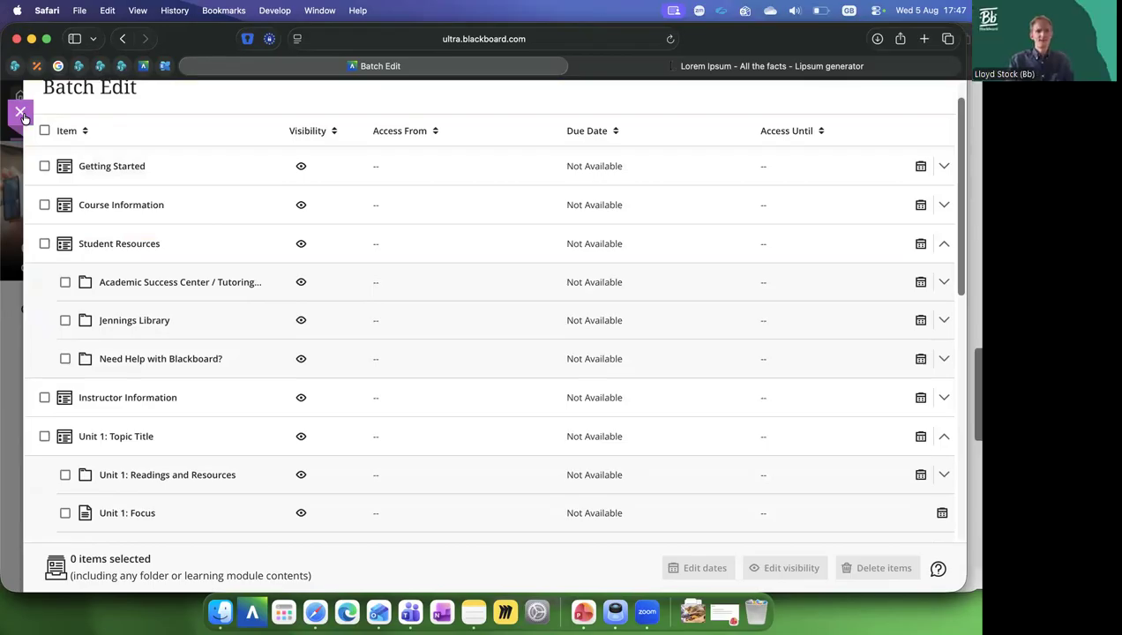
left_click(704, 310)
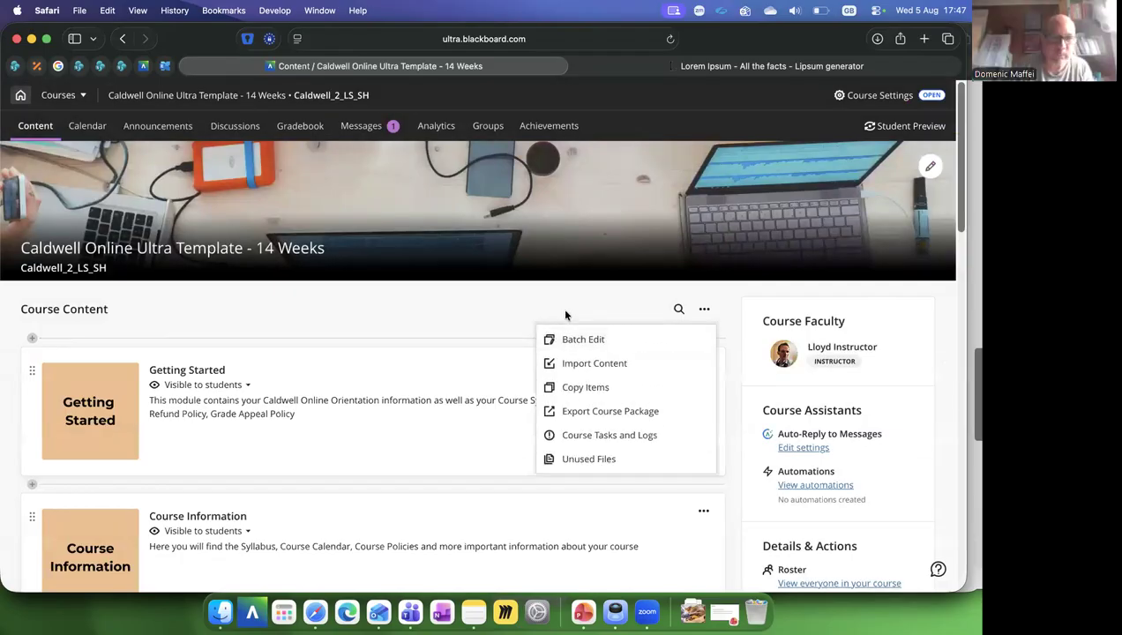
left_click(565, 316)
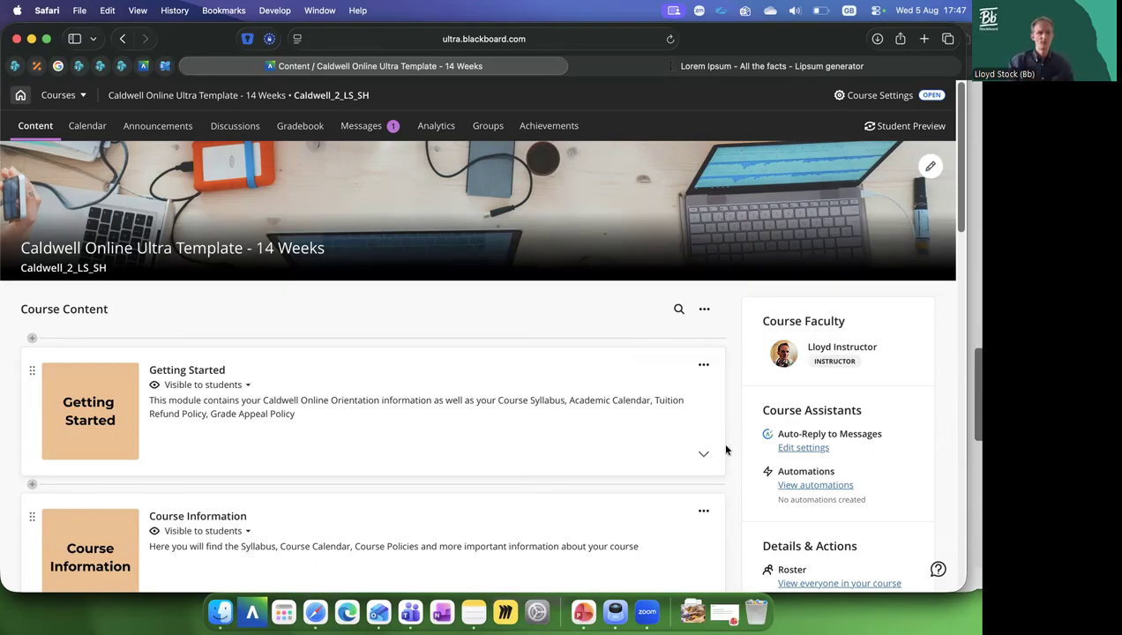
Expand Unit 1: Topic Title and its Readings and Resources folder, and open the Unit 1 Introduction document.
scroll(724, 450, "down", 10)
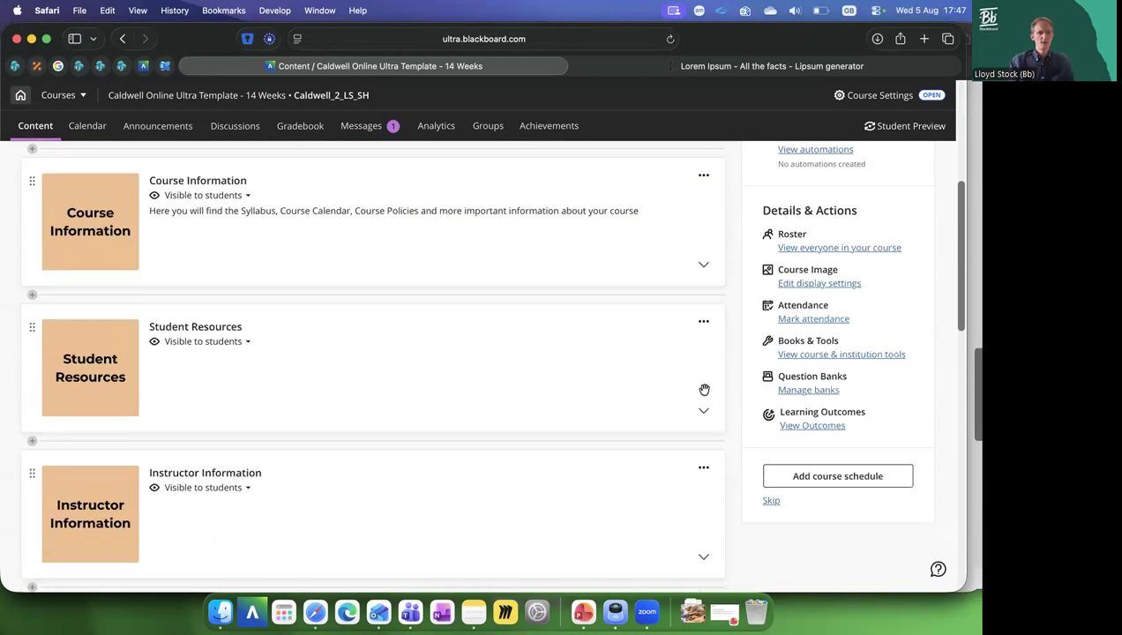
left_click(125, 493)
scroll(125, 493, "down", 3)
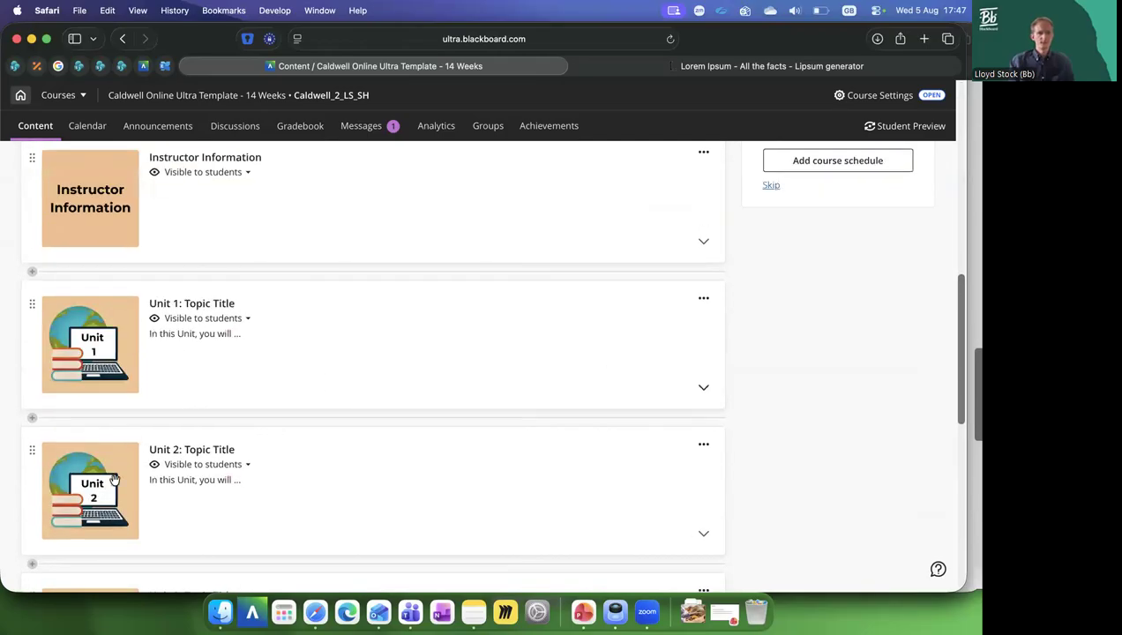
scroll(163, 416, "down", 1)
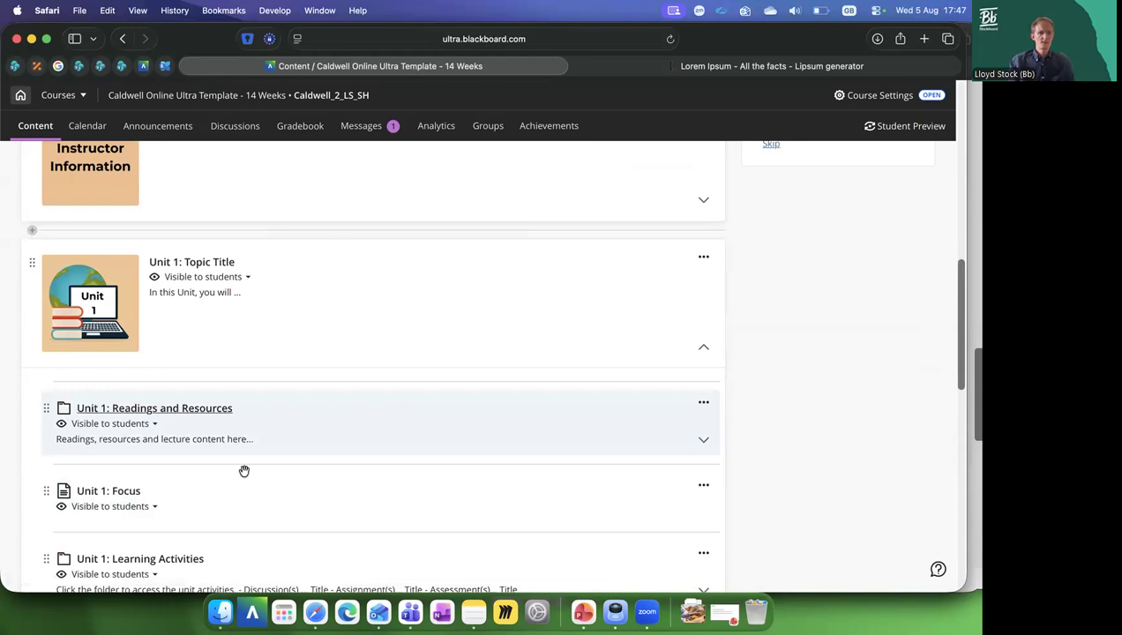
left_click(155, 438)
scroll(150, 444, "down", 1)
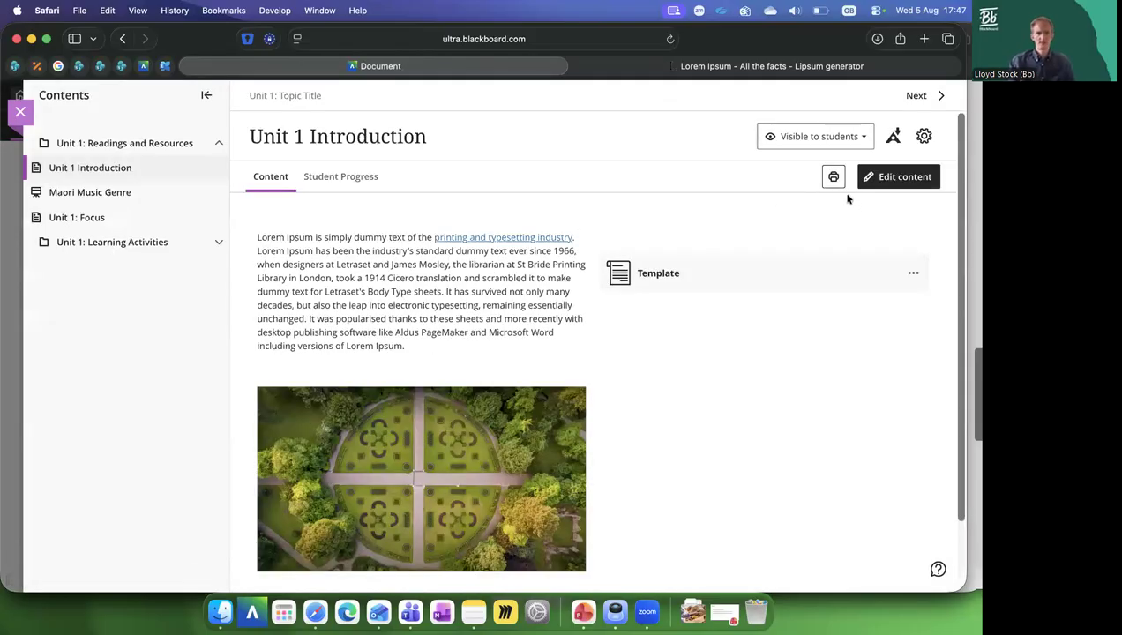
Edit the Unit 1 Introduction document to insert a full-width divider line below the garden image, and save it.
left_click(897, 181)
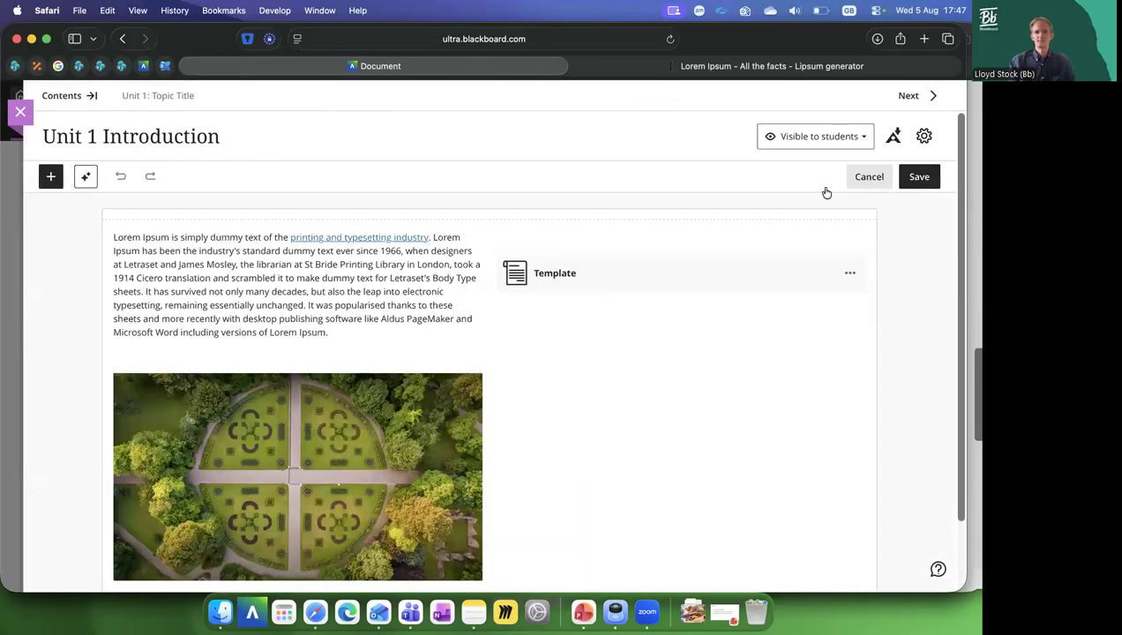
left_click(576, 314)
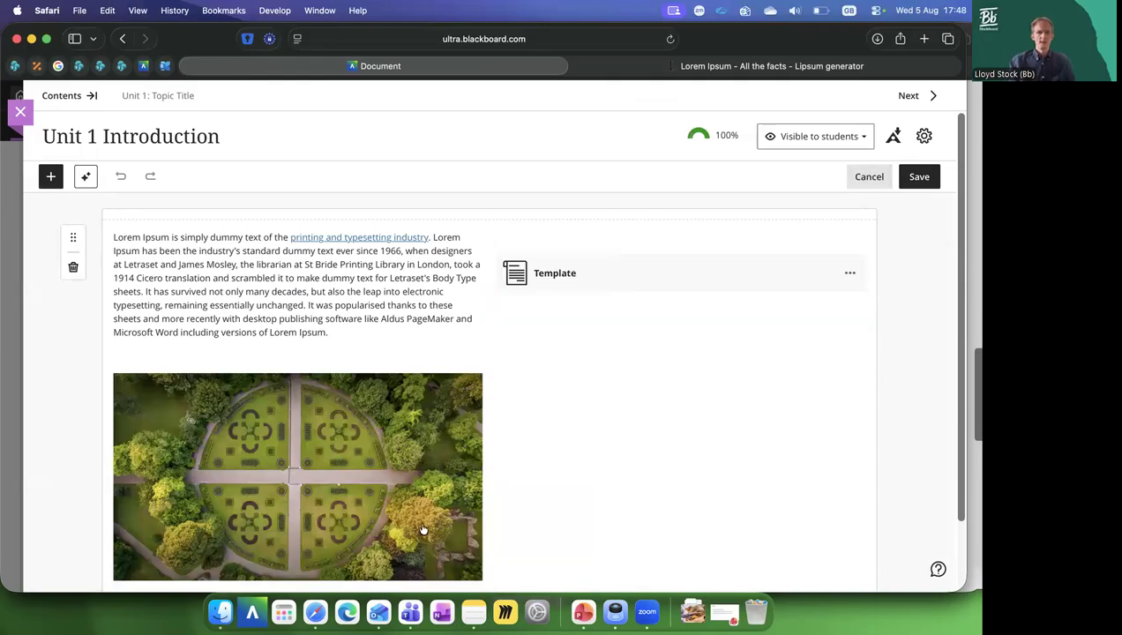
scroll(423, 529, "down", 2)
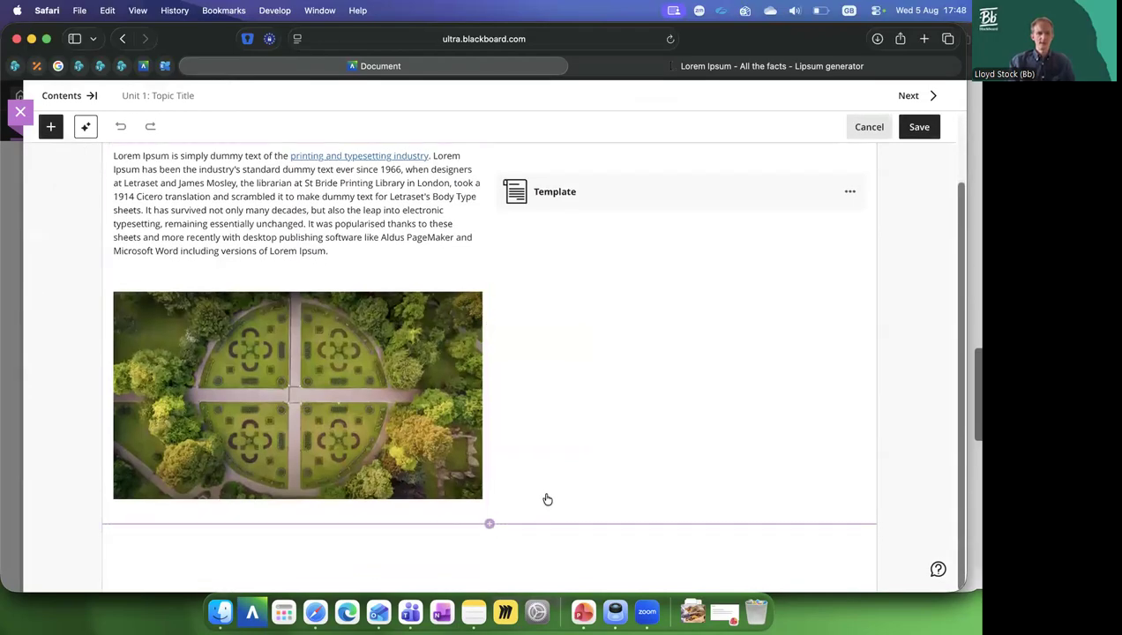
left_click(490, 524)
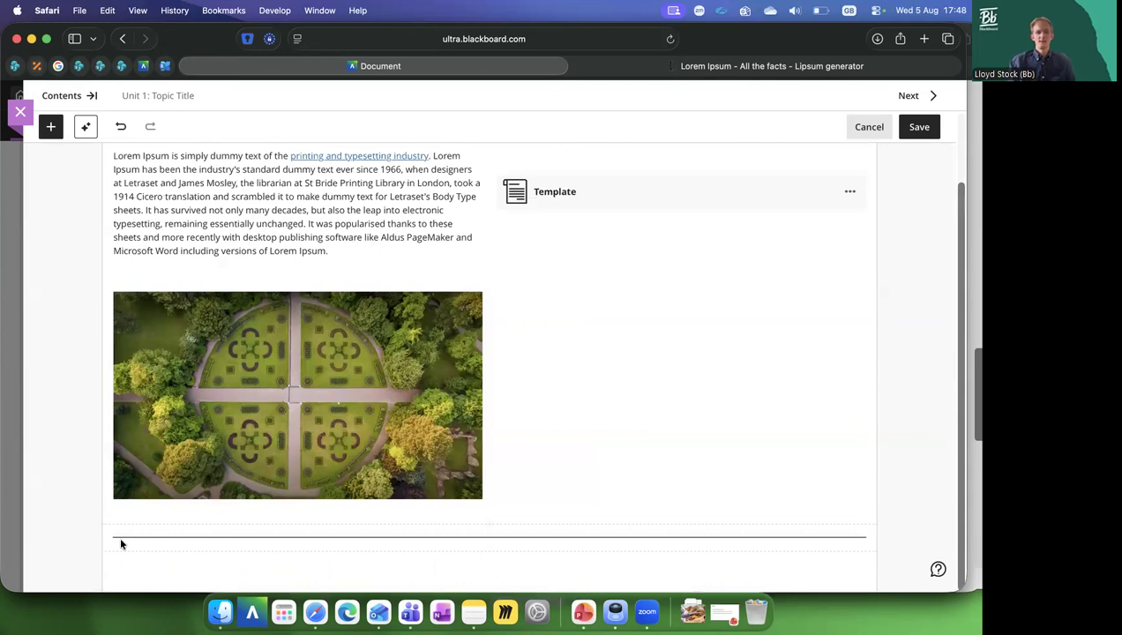
left_click(720, 540)
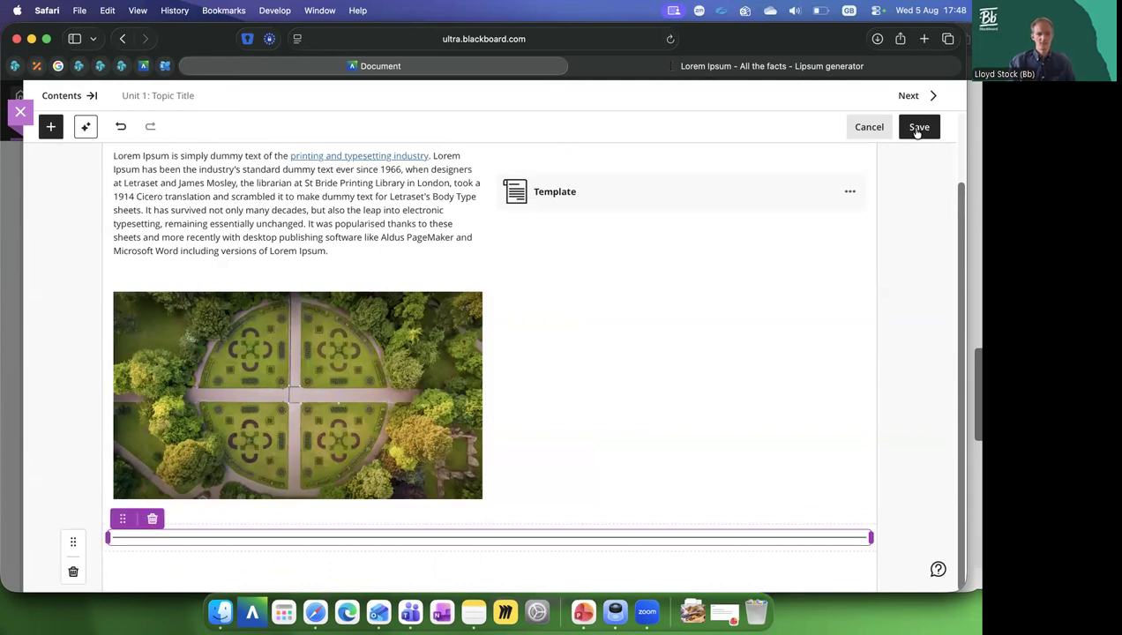
left_click(517, 500)
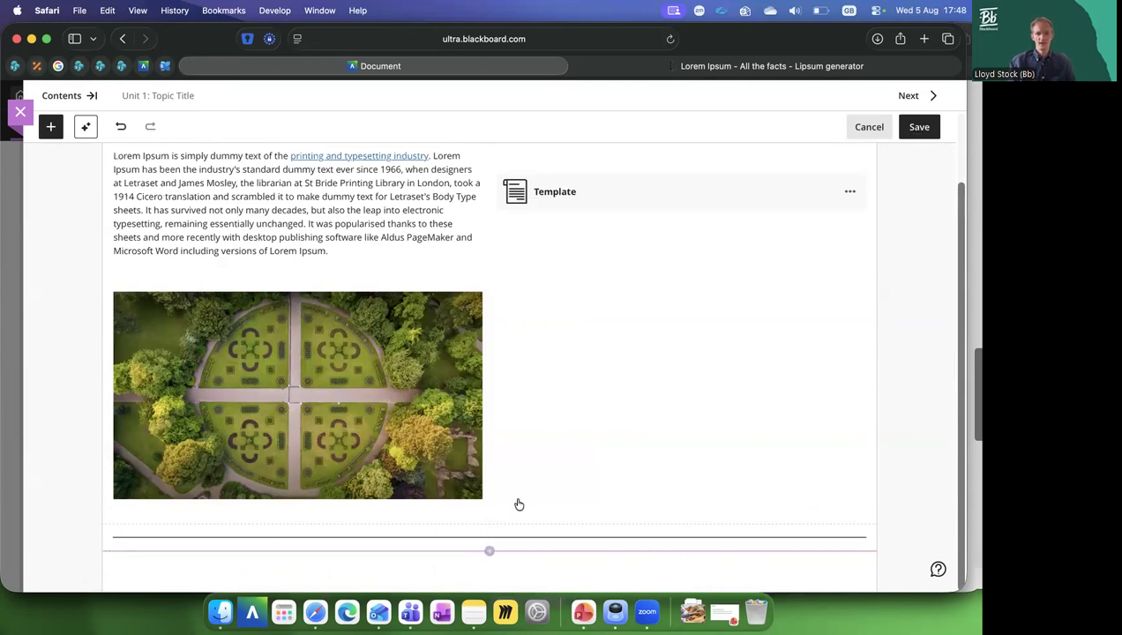
left_click(919, 129)
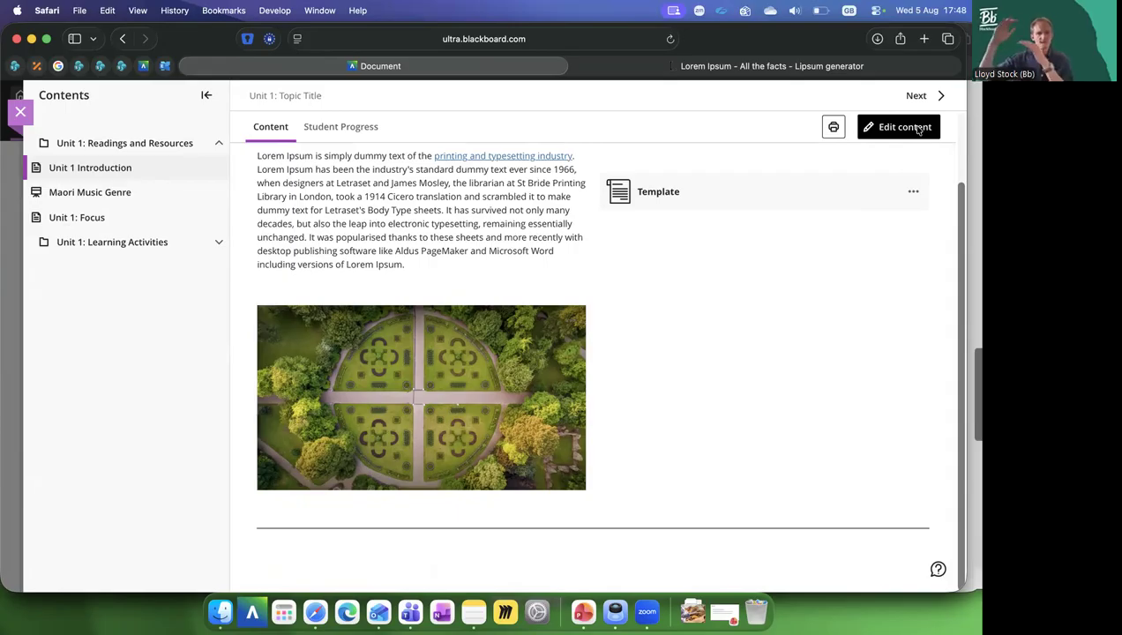
Look over the Unit 1 Introduction document and the block types available below its divider in edit mode, and leave without adding one.
left_click(46, 169)
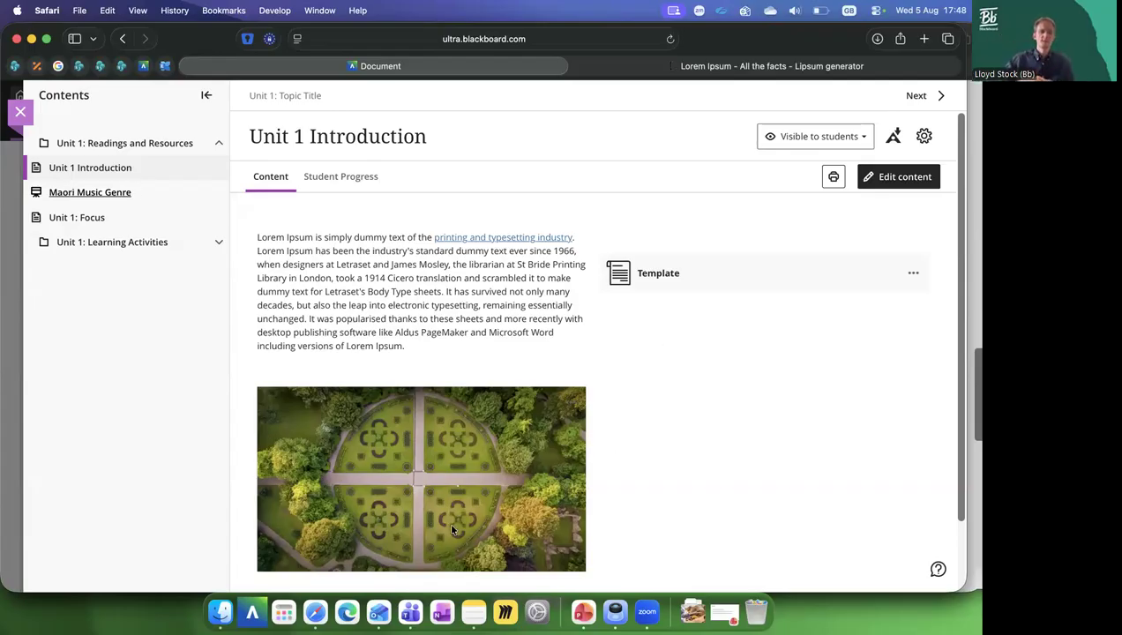
scroll(450, 529, "down", 2)
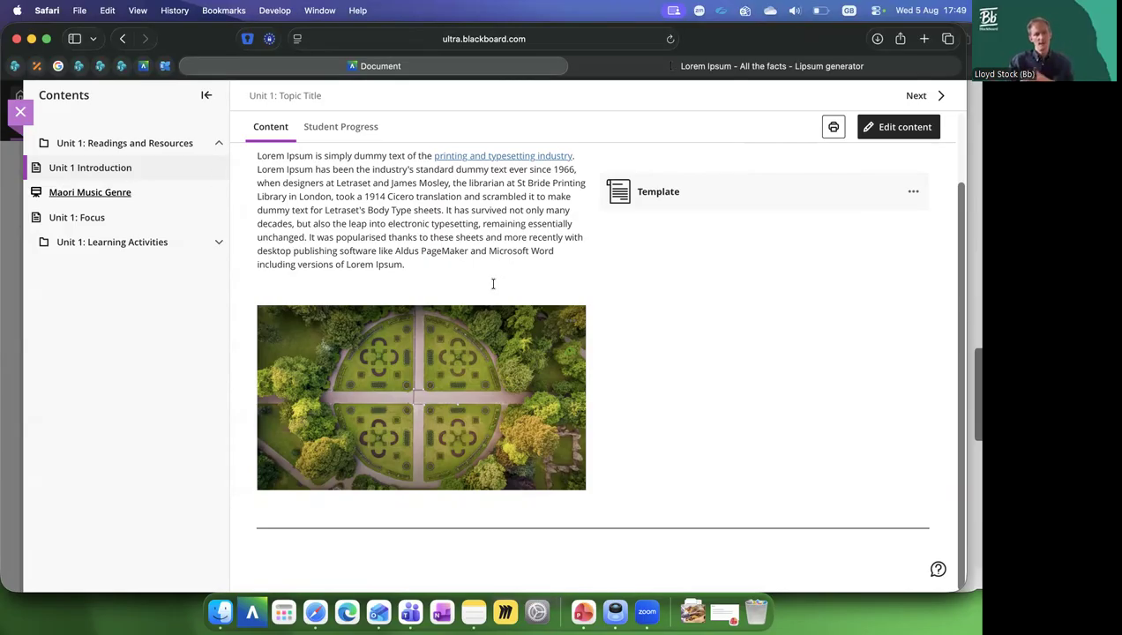
scroll(493, 283, "up", 3)
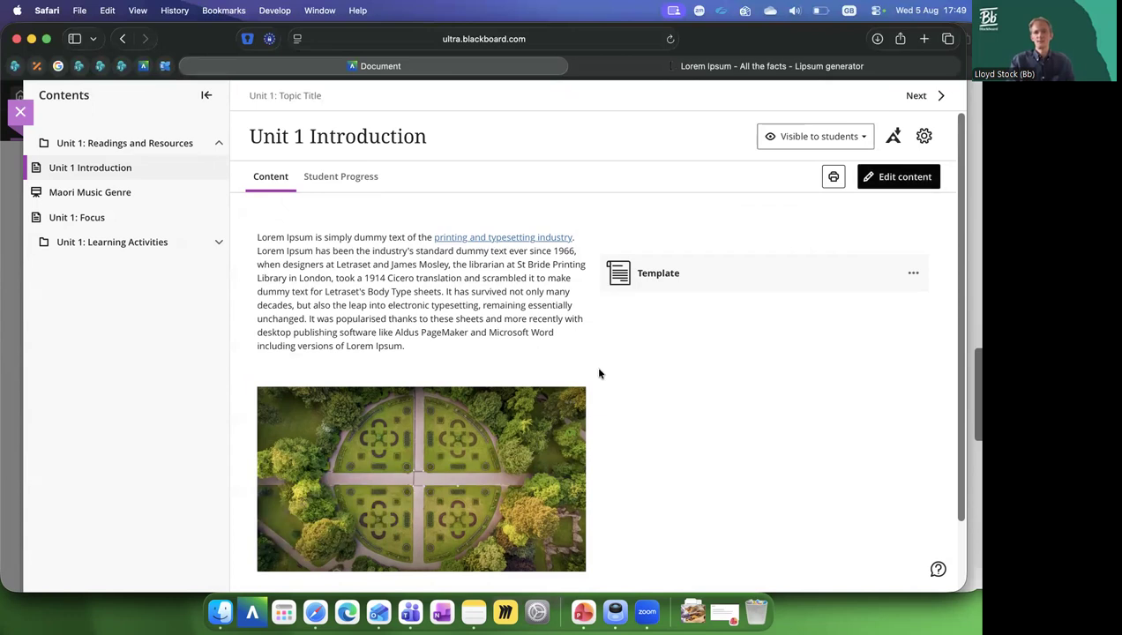
scroll(468, 561, "down", 3)
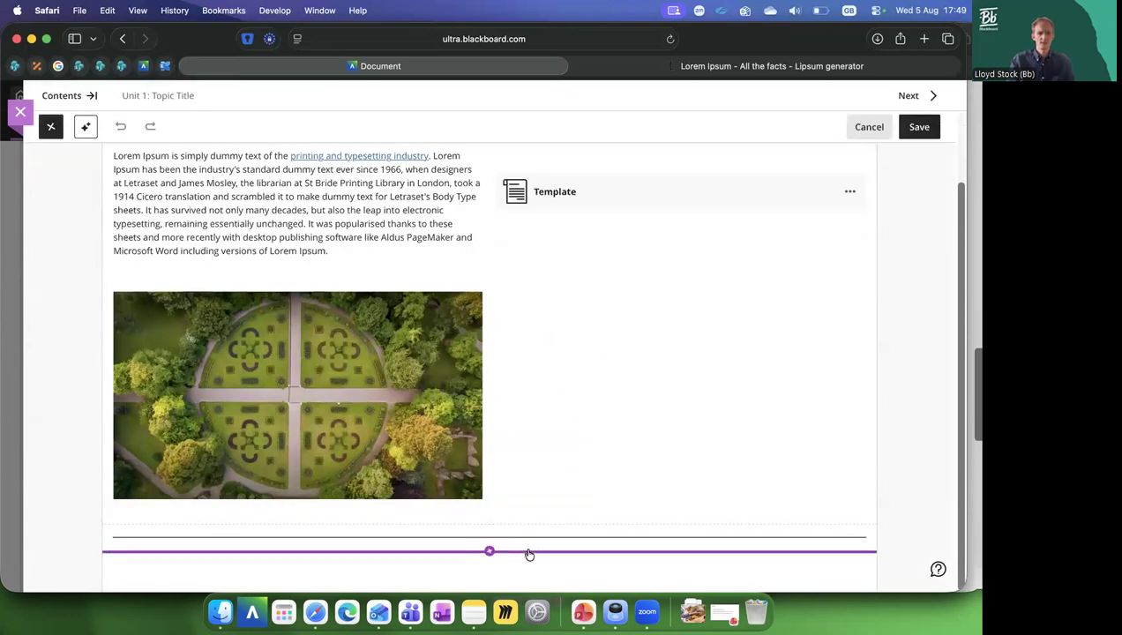
left_click(527, 549)
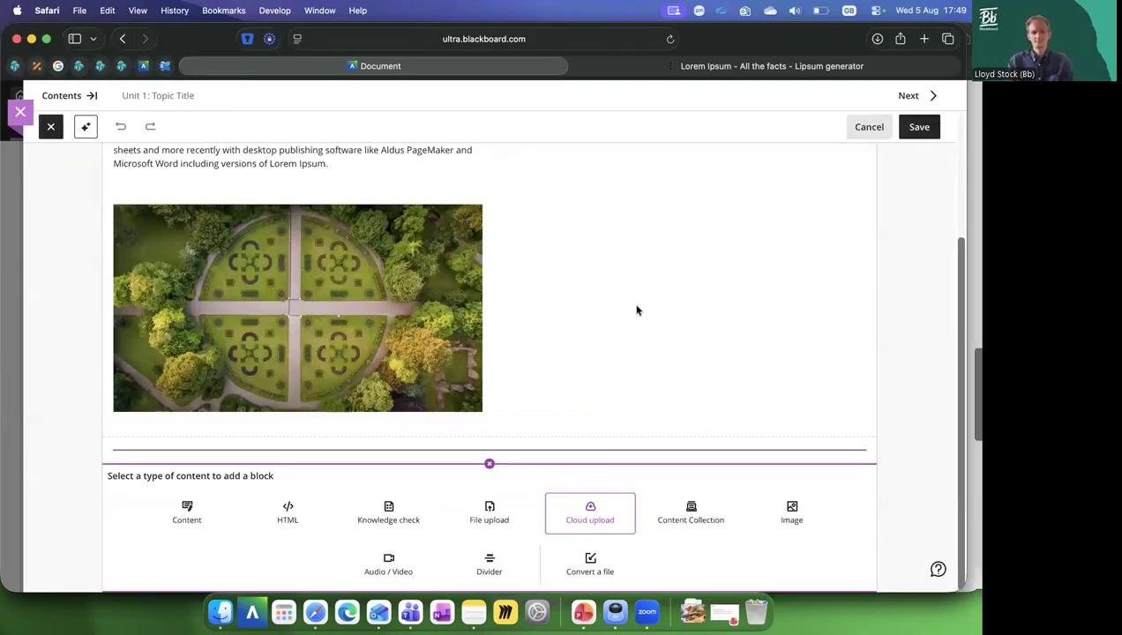
key("Return")
left_click(674, 201)
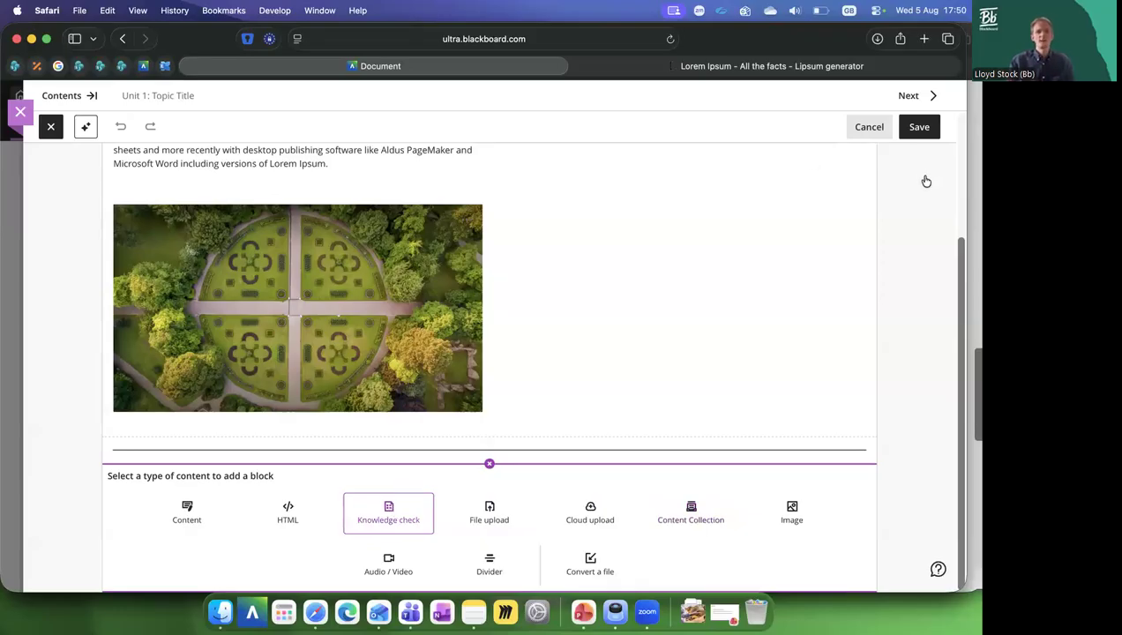
scroll(923, 181, "up", 4)
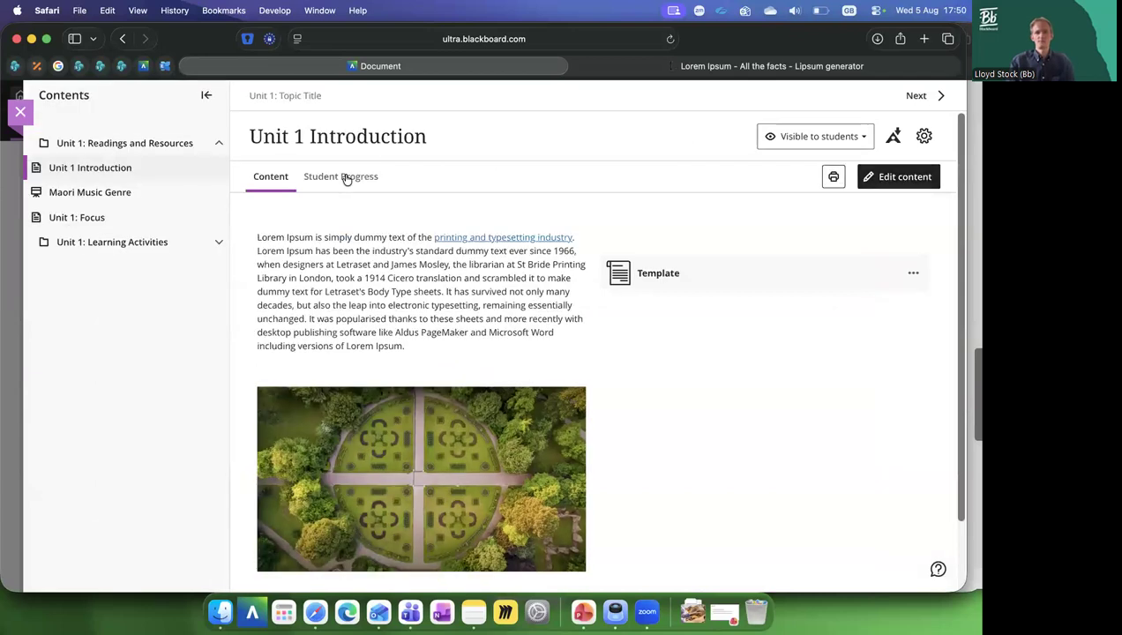
Review the progress summary in the document's Student Progress view and return to its content.
left_click(346, 177)
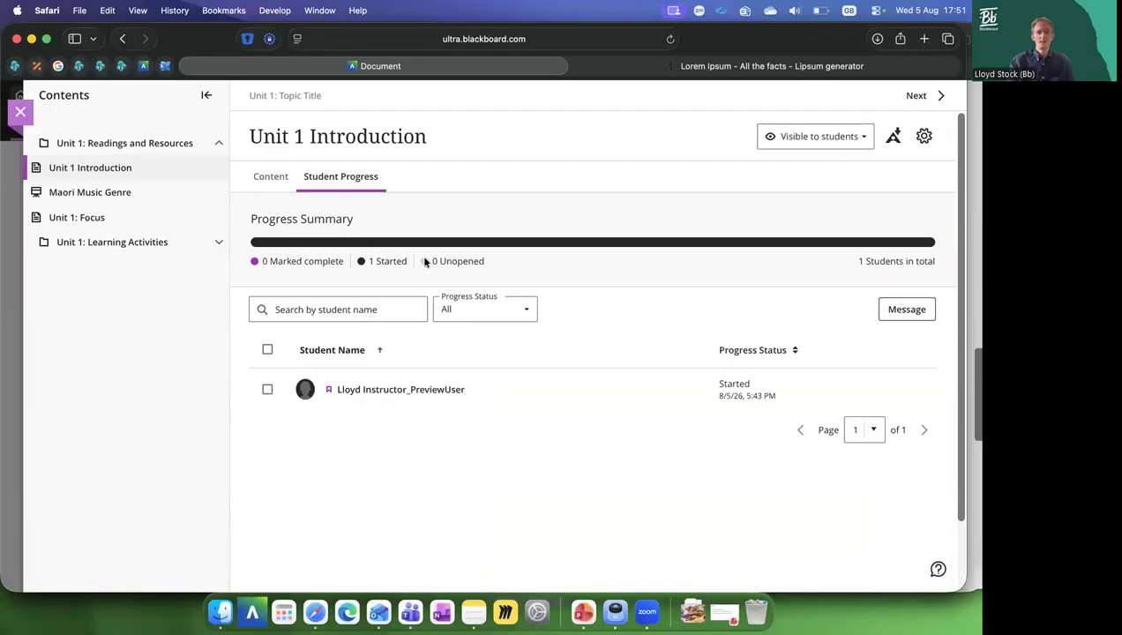
left_click_drag(263, 261, 323, 261)
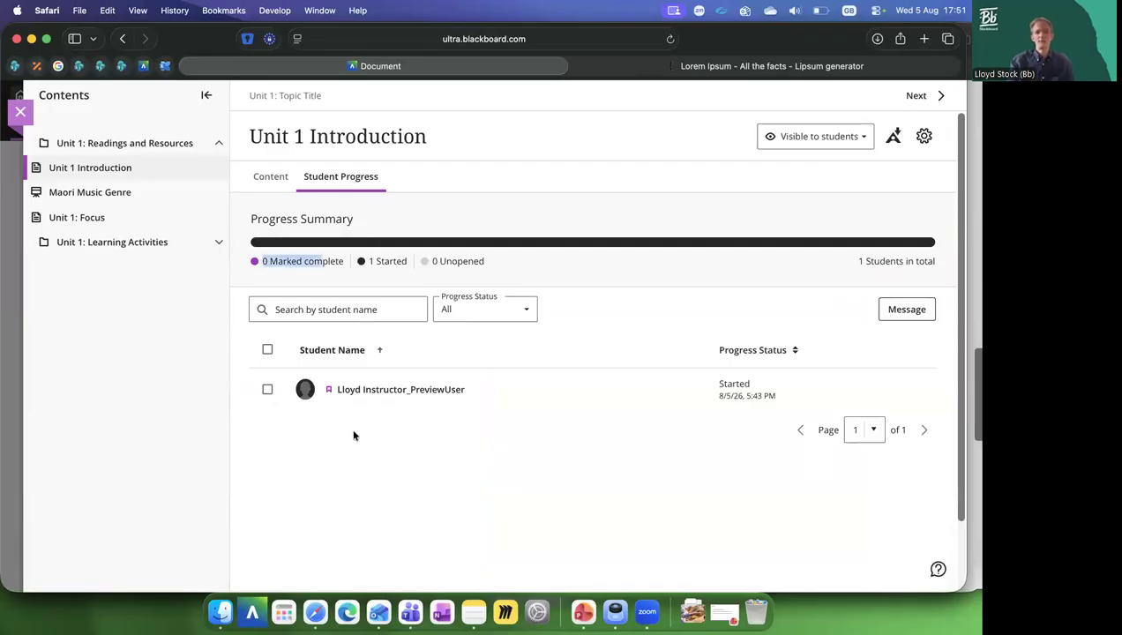
left_click_drag(433, 261, 507, 261)
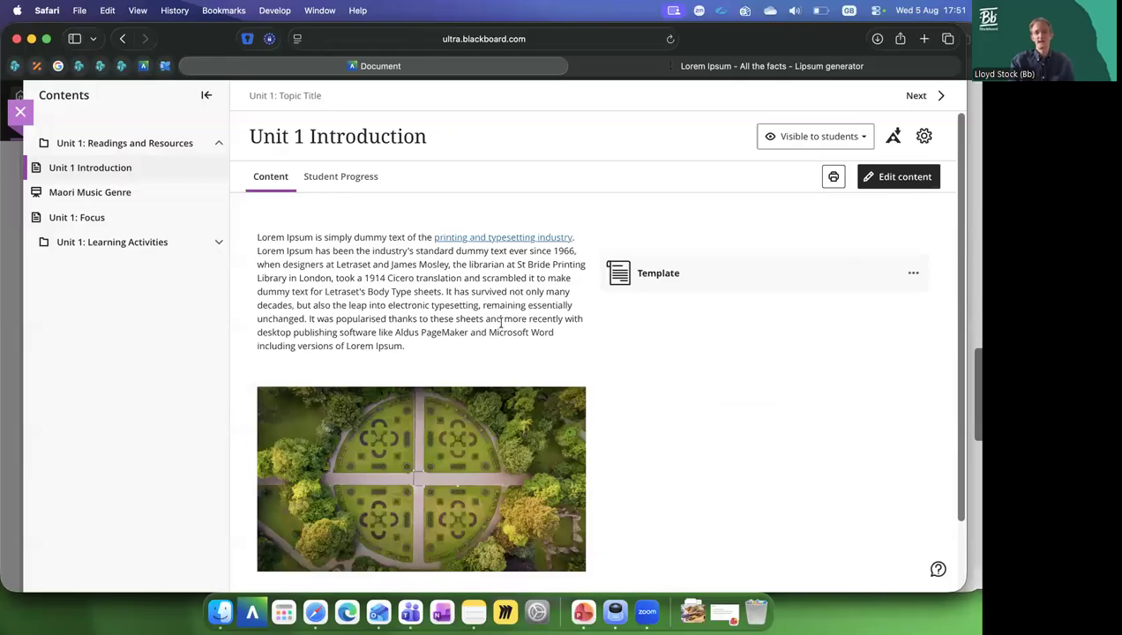
Edit the Unit 1 Introduction document to add a Knowledge check block below the divider and auto-generate its question.
scroll(501, 322, "down", 2)
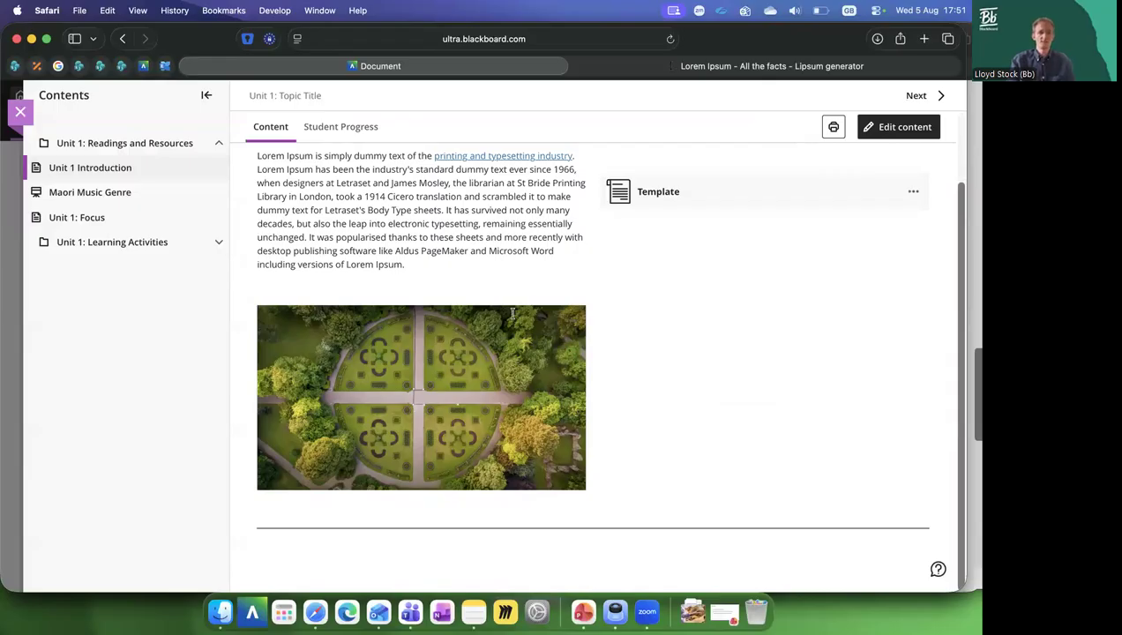
scroll(513, 309, "up", 2)
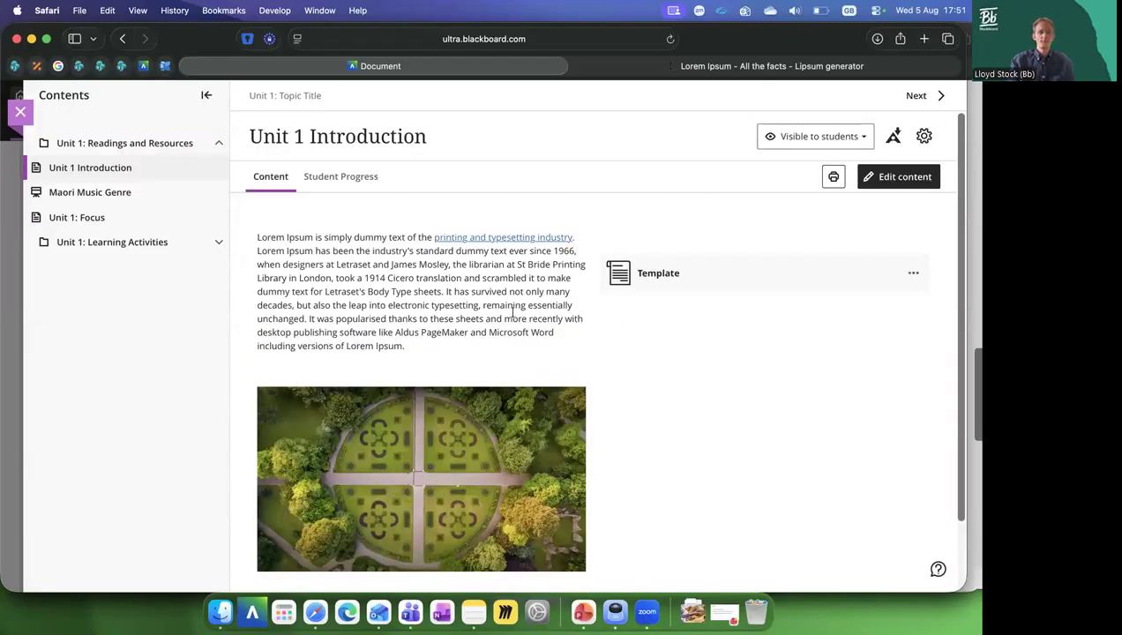
scroll(512, 312, "down", 2)
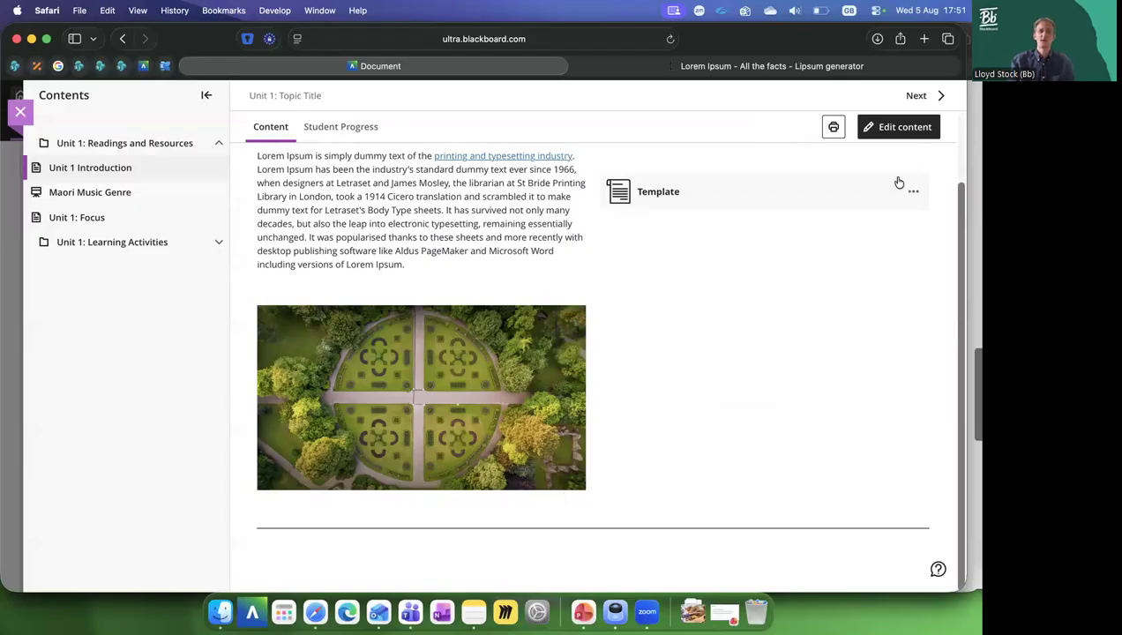
scroll(901, 186, "up", 2)
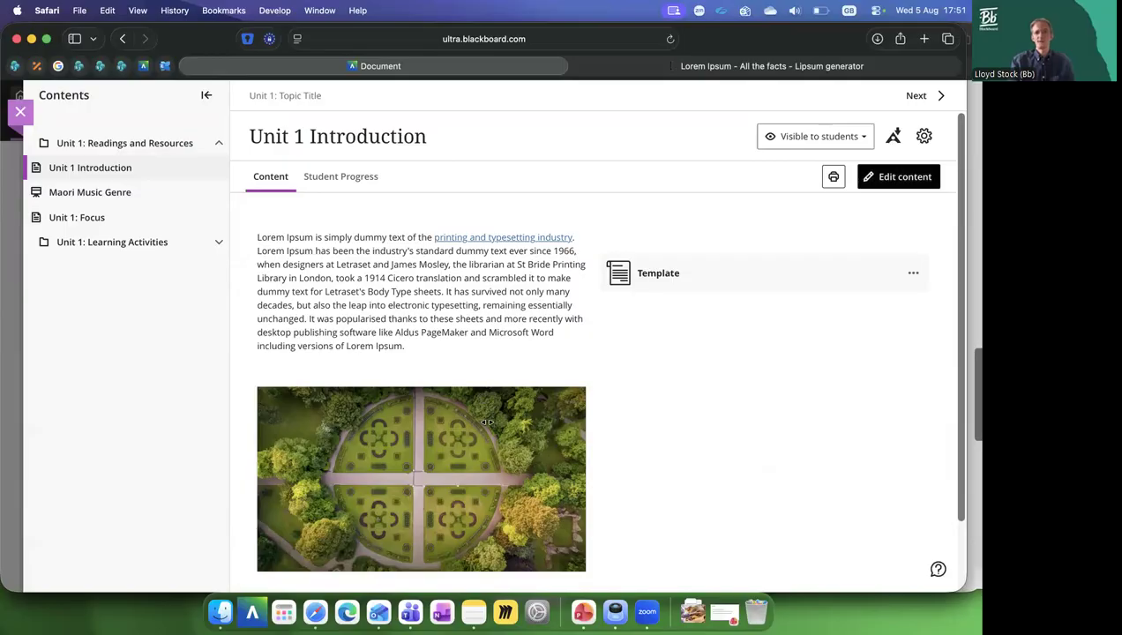
mouse_move(485, 562)
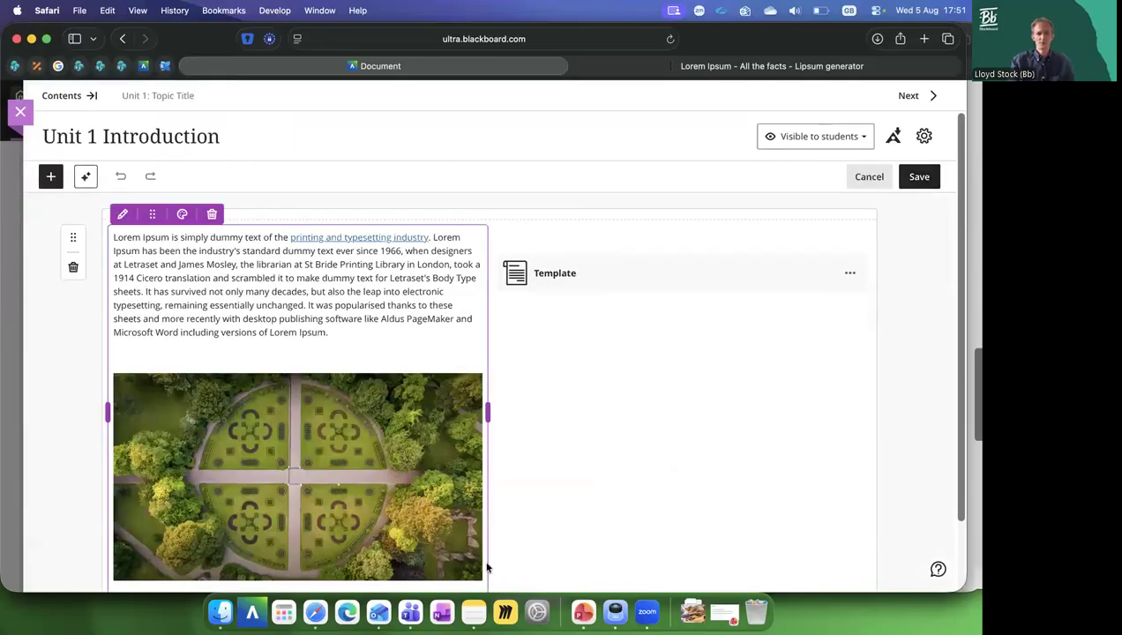
scroll(487, 564, "down", 2)
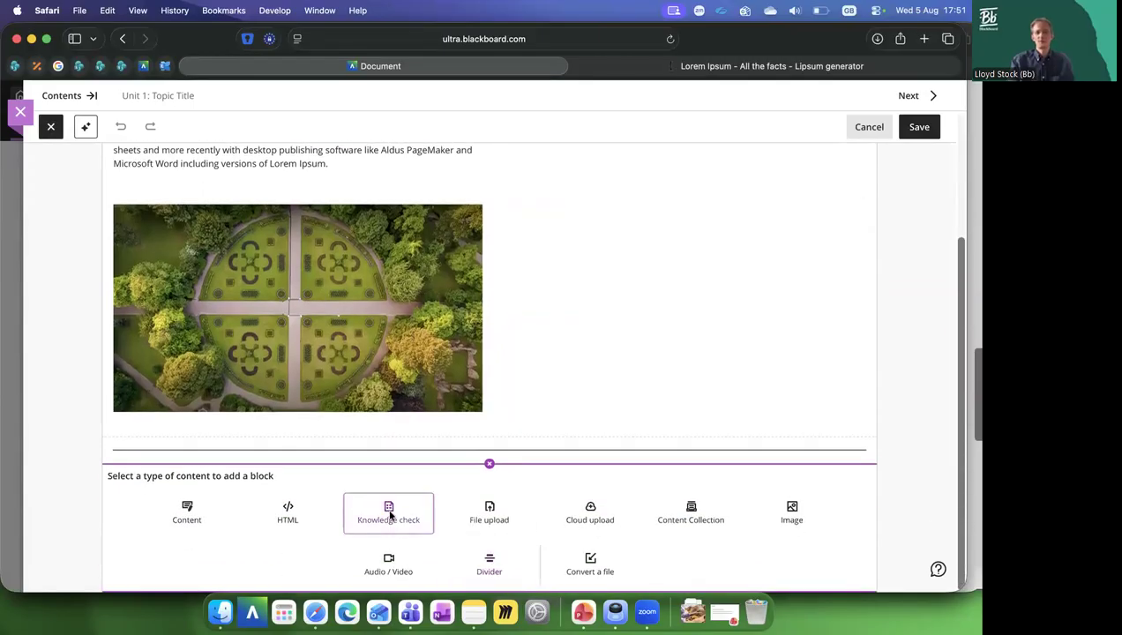
left_click(391, 516)
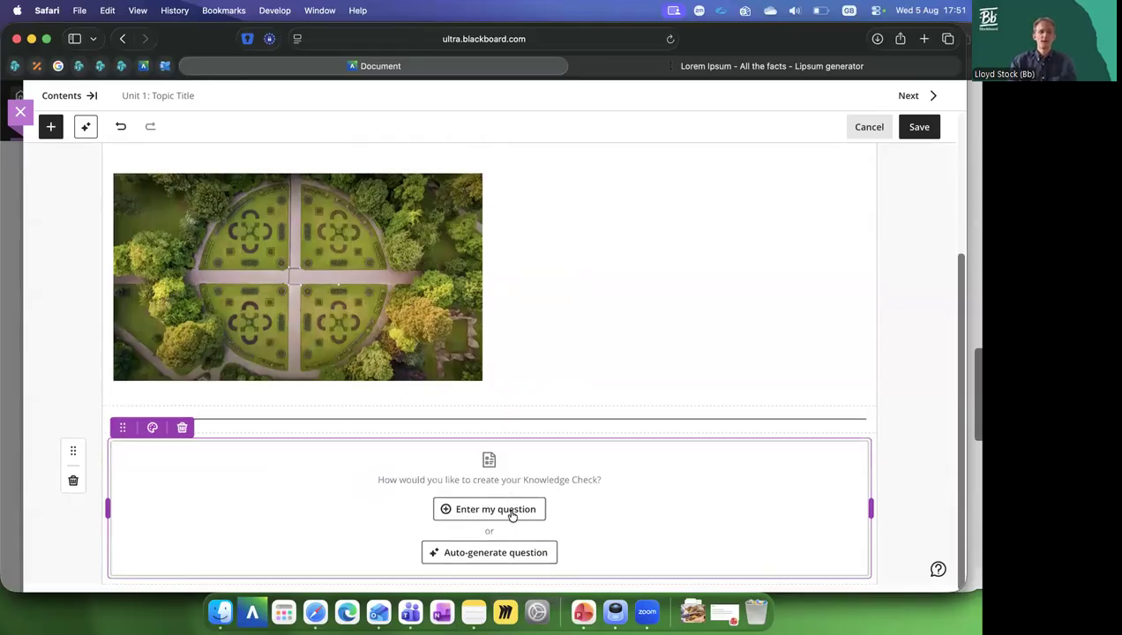
left_click(487, 554)
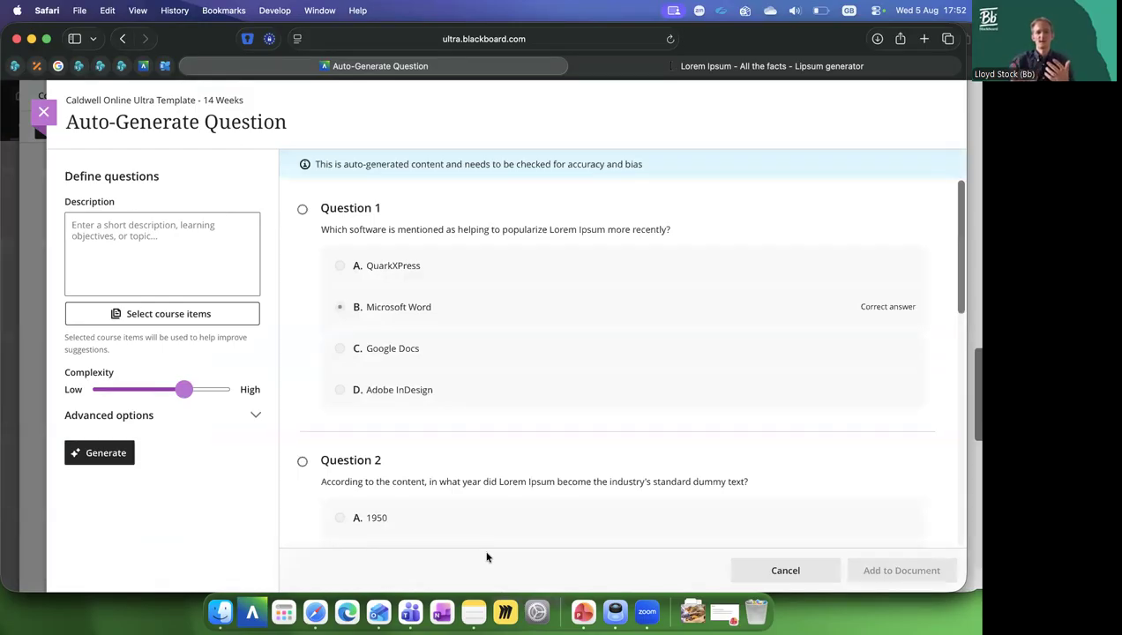
Select one course item from Unit 1: Topic Title as source material for the generated questions.
left_click(105, 229)
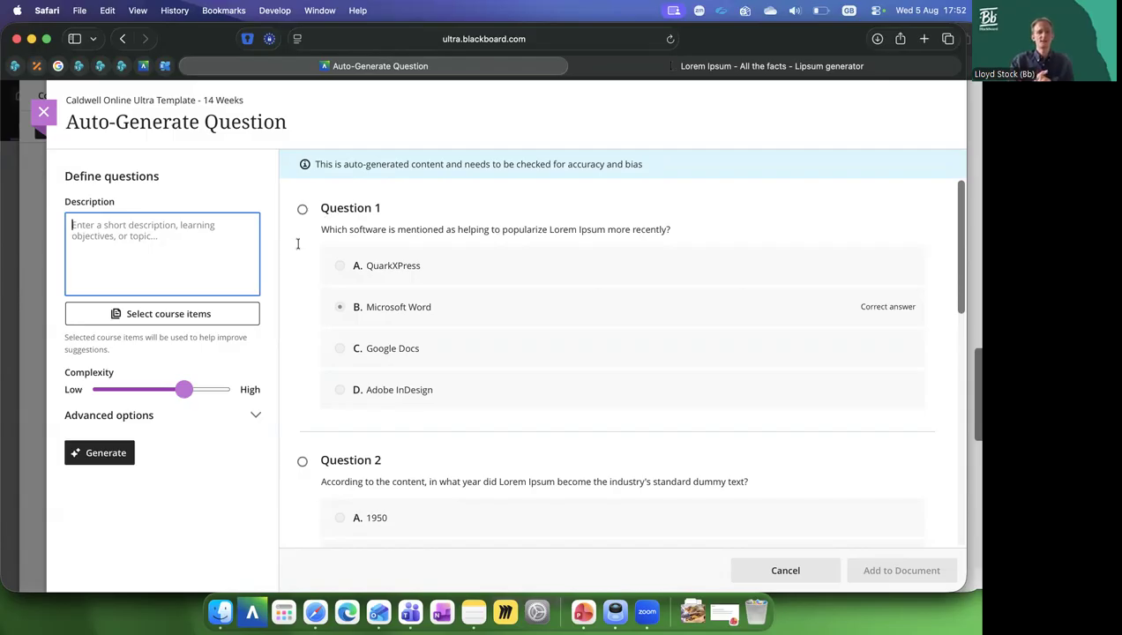
left_click(201, 314)
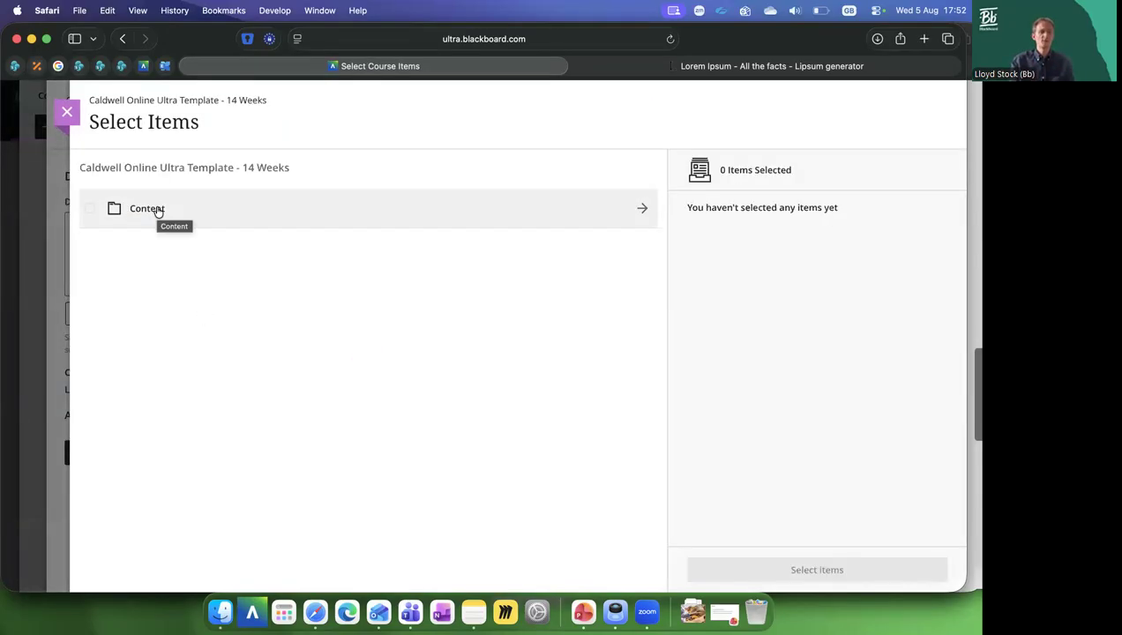
left_click(158, 212)
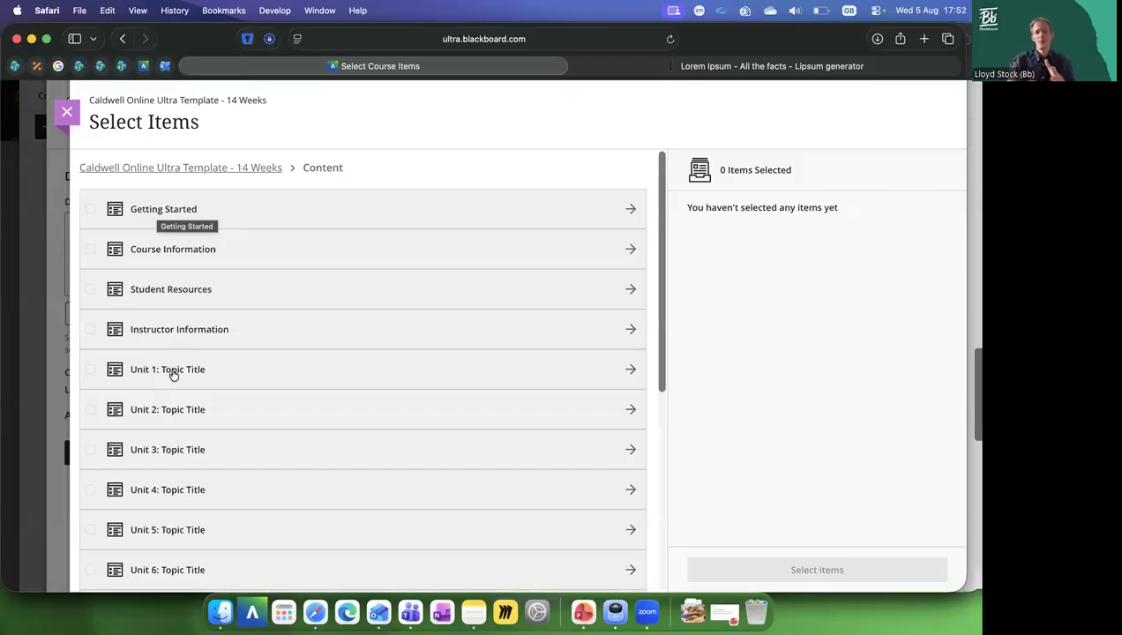
left_click(183, 292)
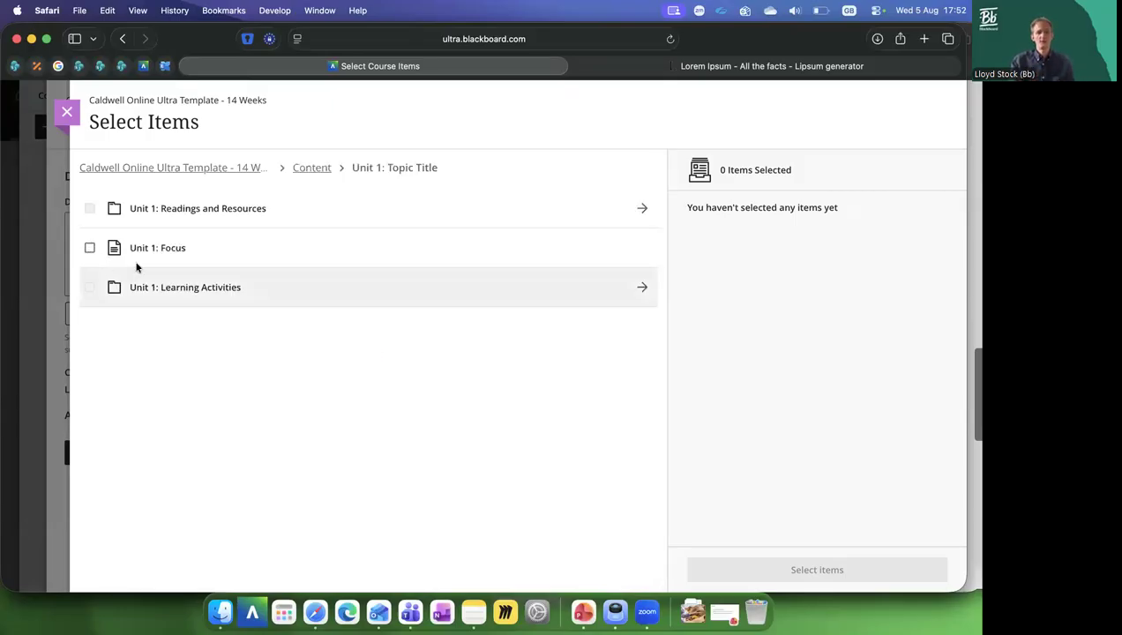
left_click(153, 265)
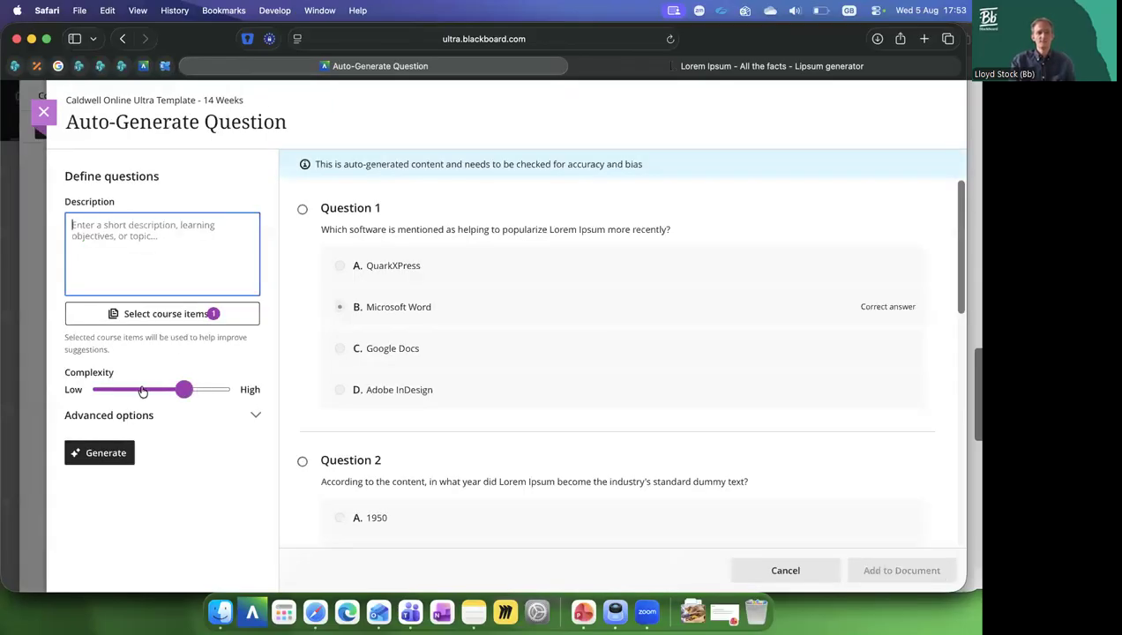
Try different complexity levels for the generated questions and restore the original level.
left_click(102, 390)
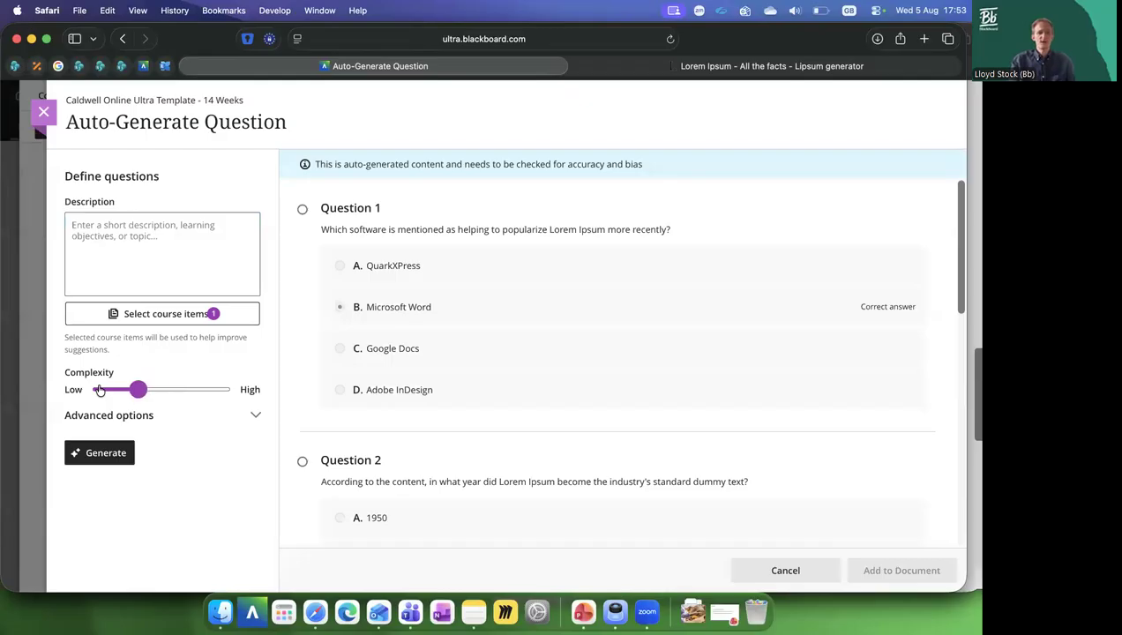
left_click(183, 390)
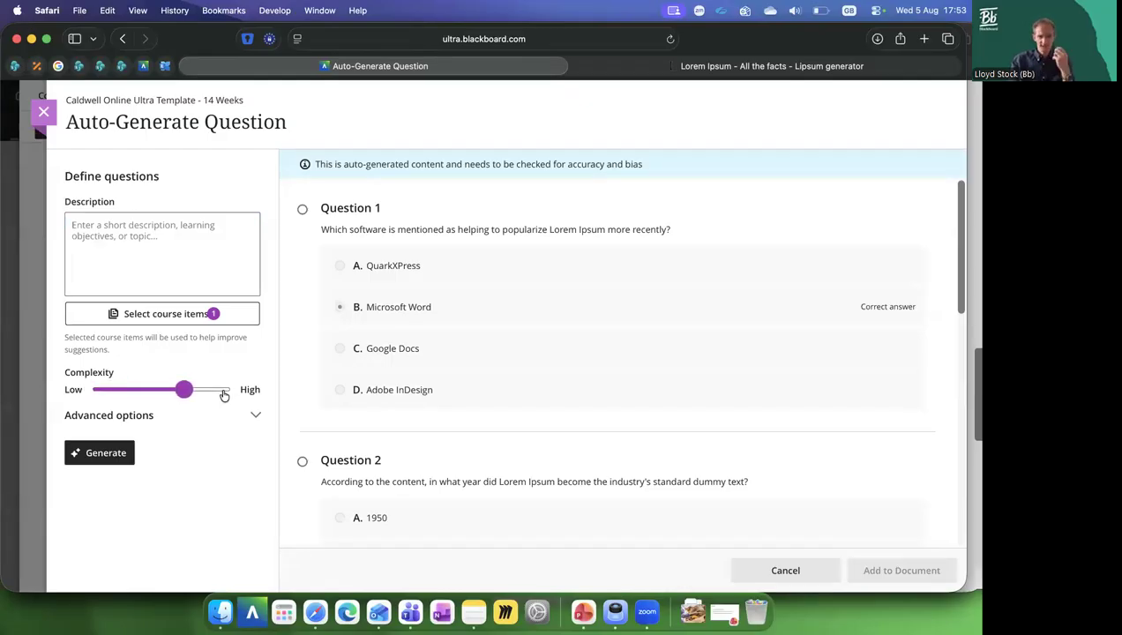
key("Right")
key("Right")
key("Right")
key("Left")
key("Left")
key("Left")
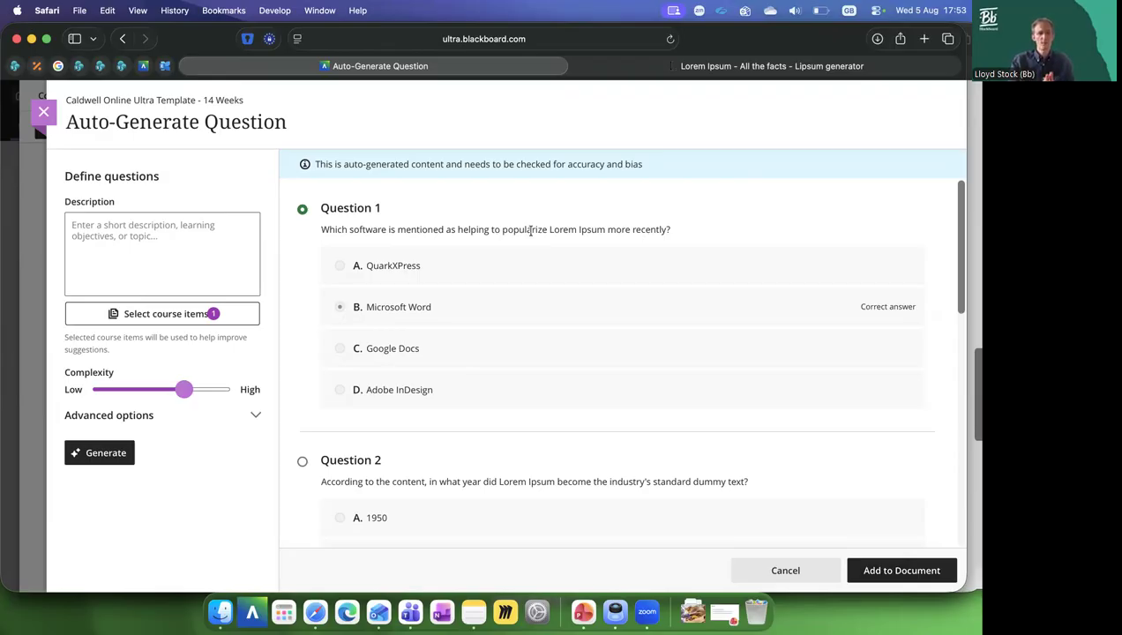
Examine the wording and answer options of generated Question 1 about the software that popularized Lorem Ipsum.
left_click_drag(321, 229, 676, 229)
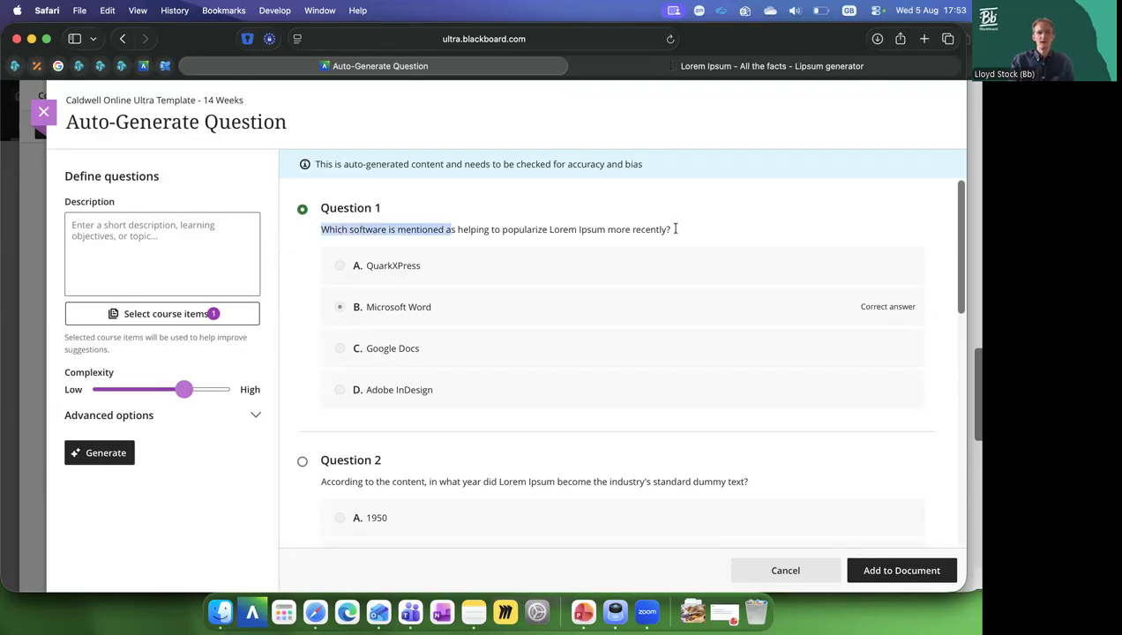
left_click(321, 231)
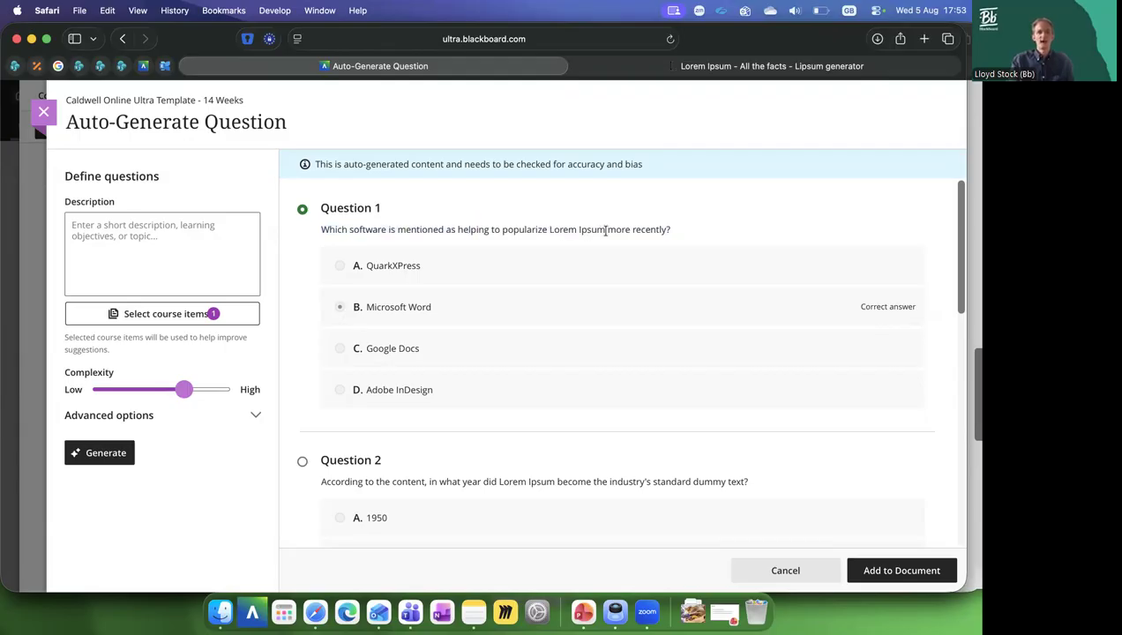
left_click_drag(550, 231, 606, 231)
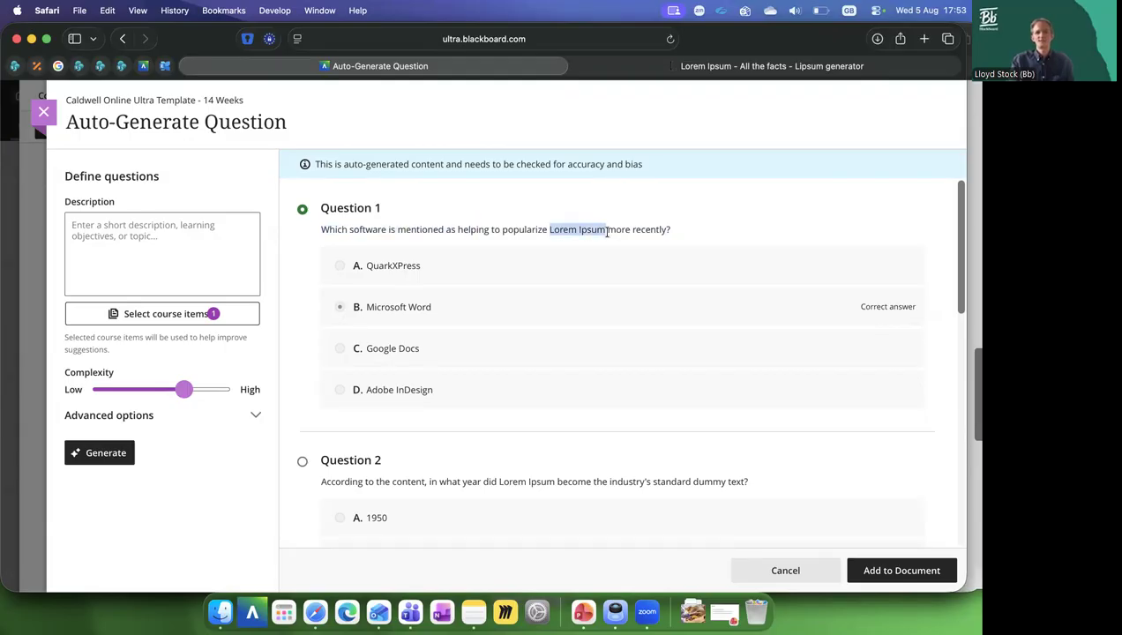
left_click(606, 232)
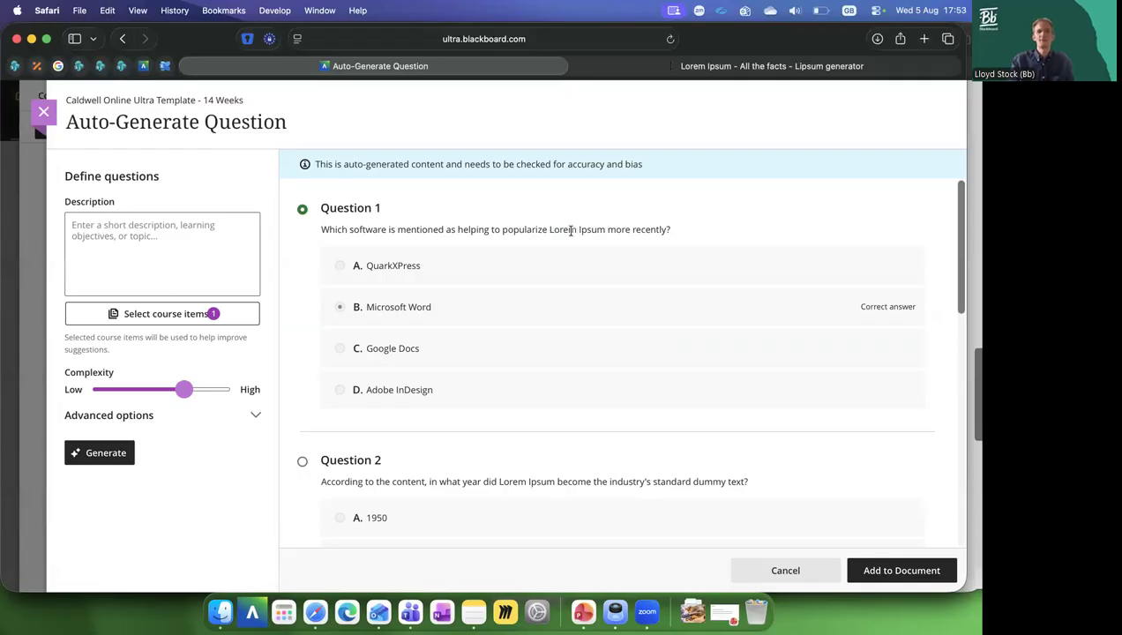
triple_click(439, 304)
left_click(345, 227)
left_click_drag(322, 229, 728, 248)
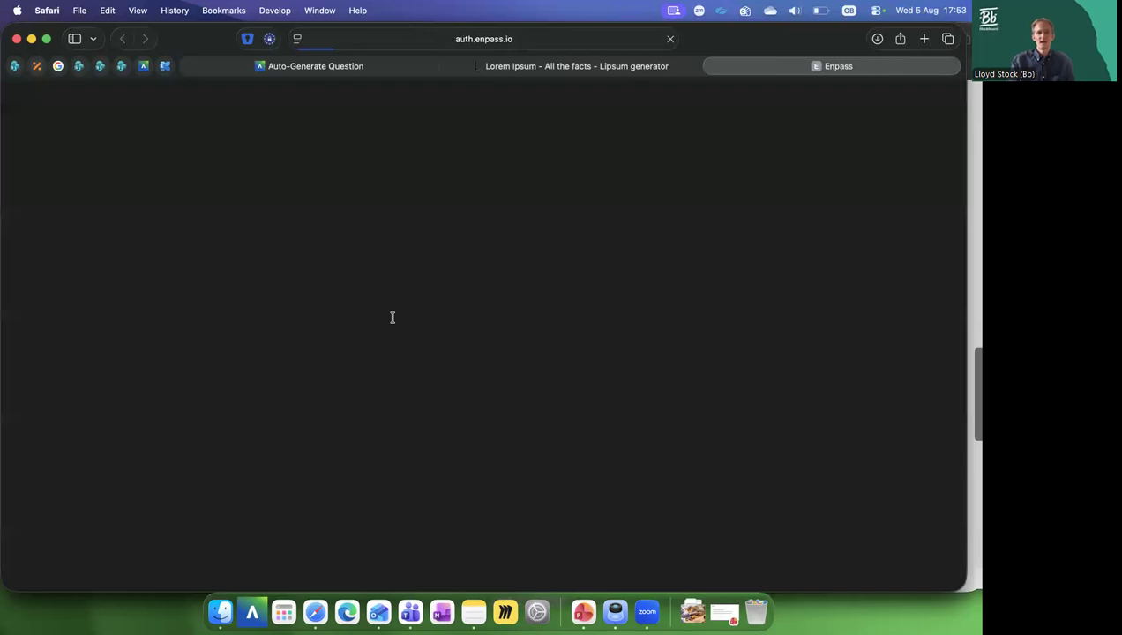
key("ctrl+shift+Tab")
key("ctrl+shift+Tab")
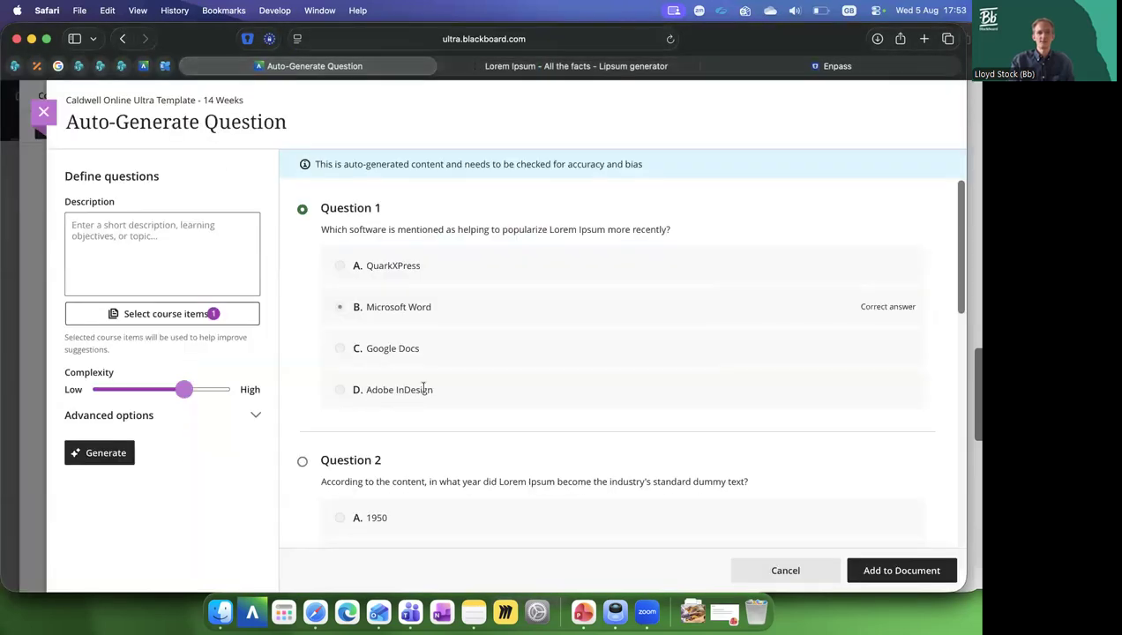
left_click_drag(367, 388, 430, 387)
left_click(429, 386)
Choose generated Question 2 about the year Lorem Ipsum became the industry's standard dummy text, and review its answer options.
scroll(344, 353, "down", 4)
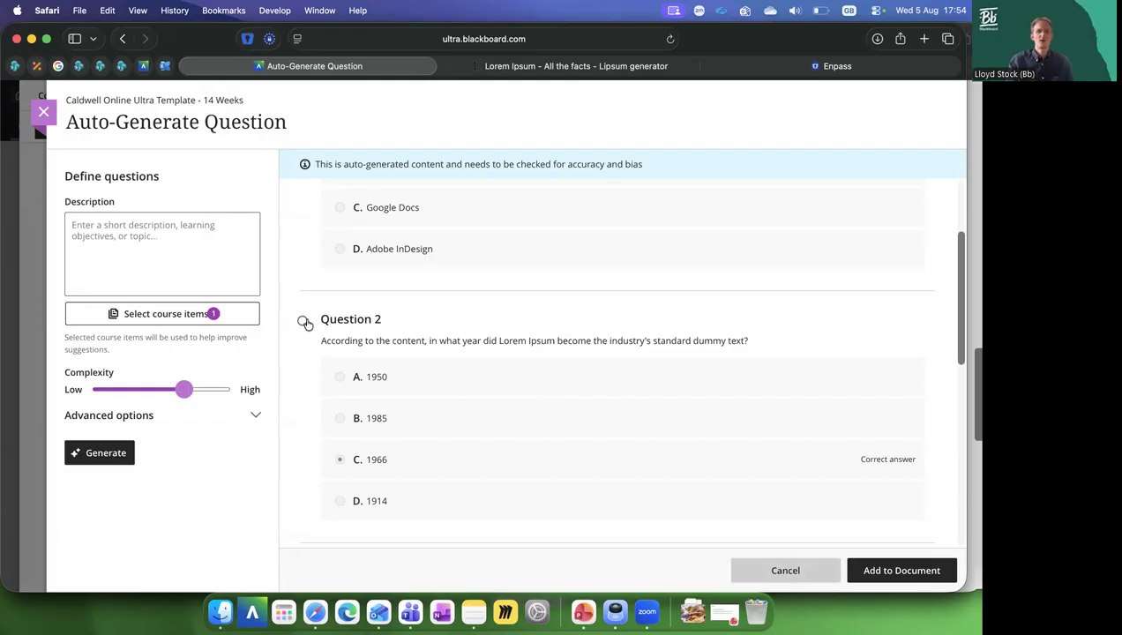
left_click(351, 345)
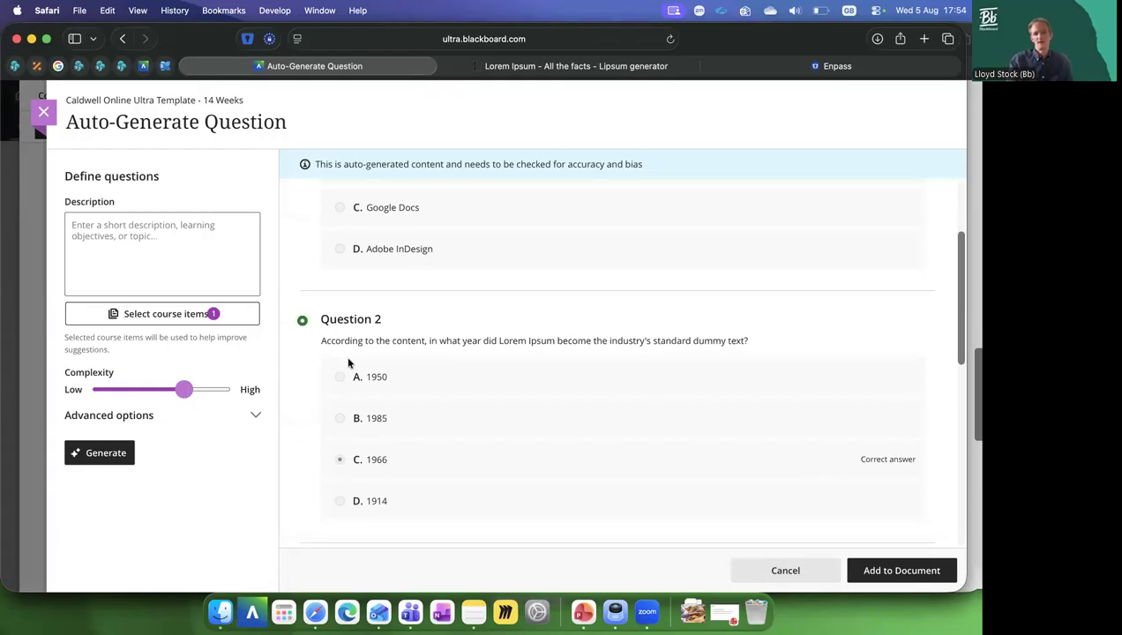
scroll(349, 362, "up", 1)
scroll(359, 372, "down", 2)
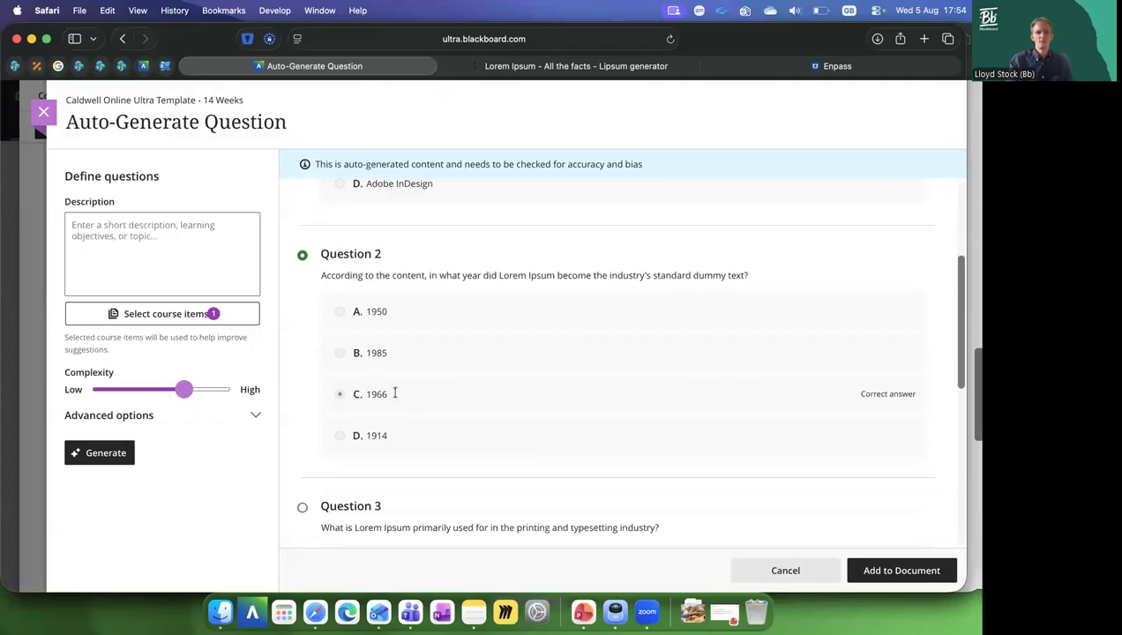
Check Question 2's answer option 1966 and review the Unit 1 Introduction document from its opening text down to the knowledge check.
double_click(388, 393)
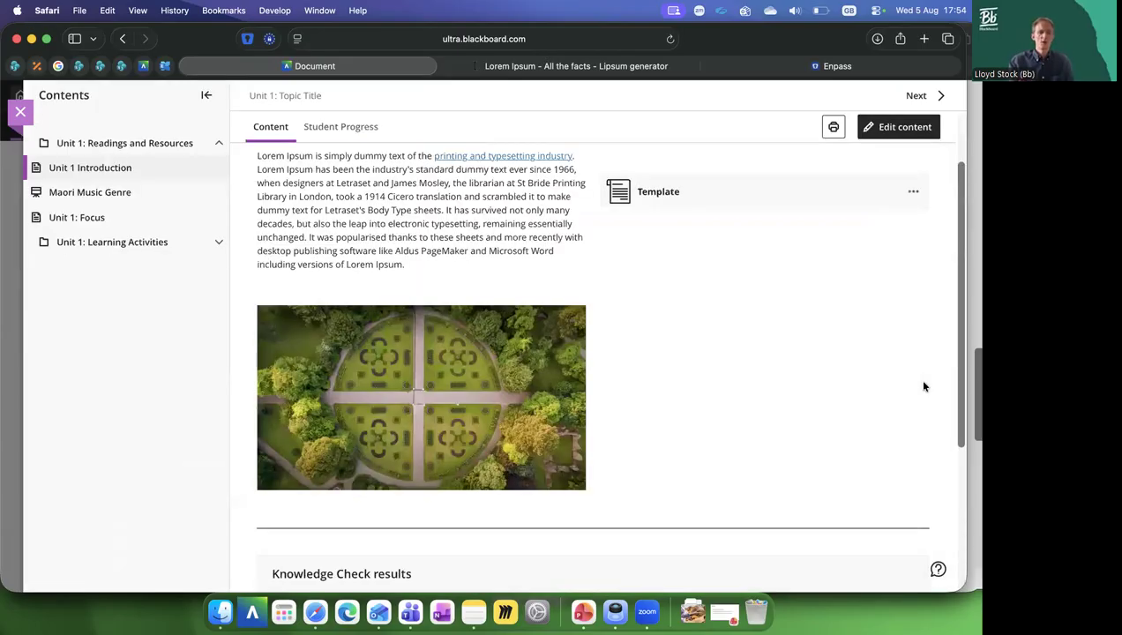
scroll(924, 387, "down", 3)
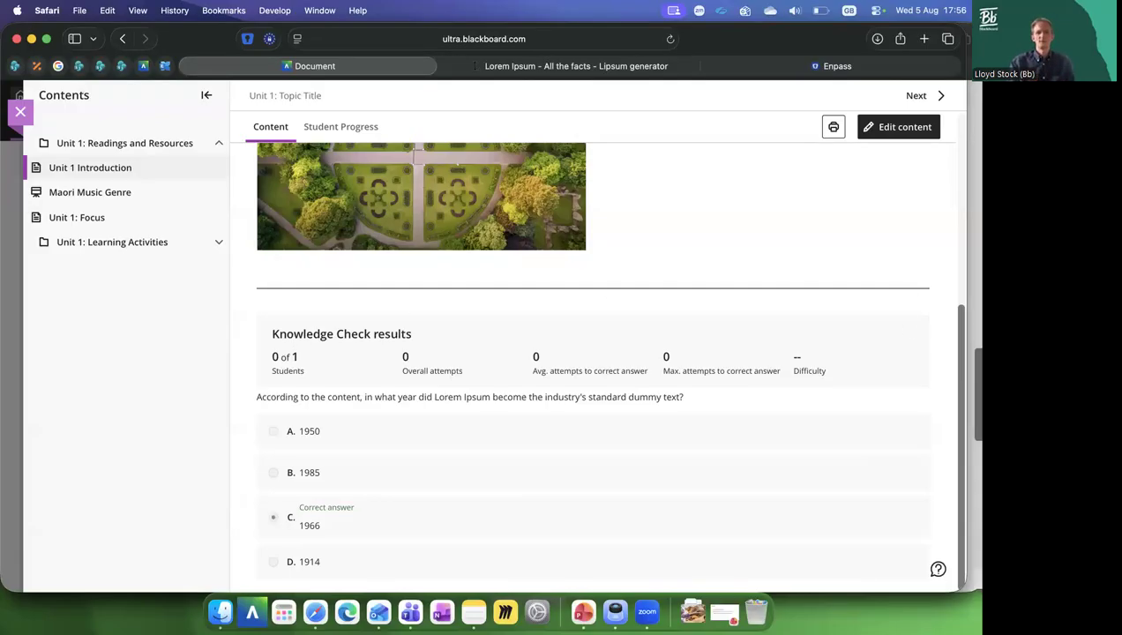
scroll(834, 199, "up", 5)
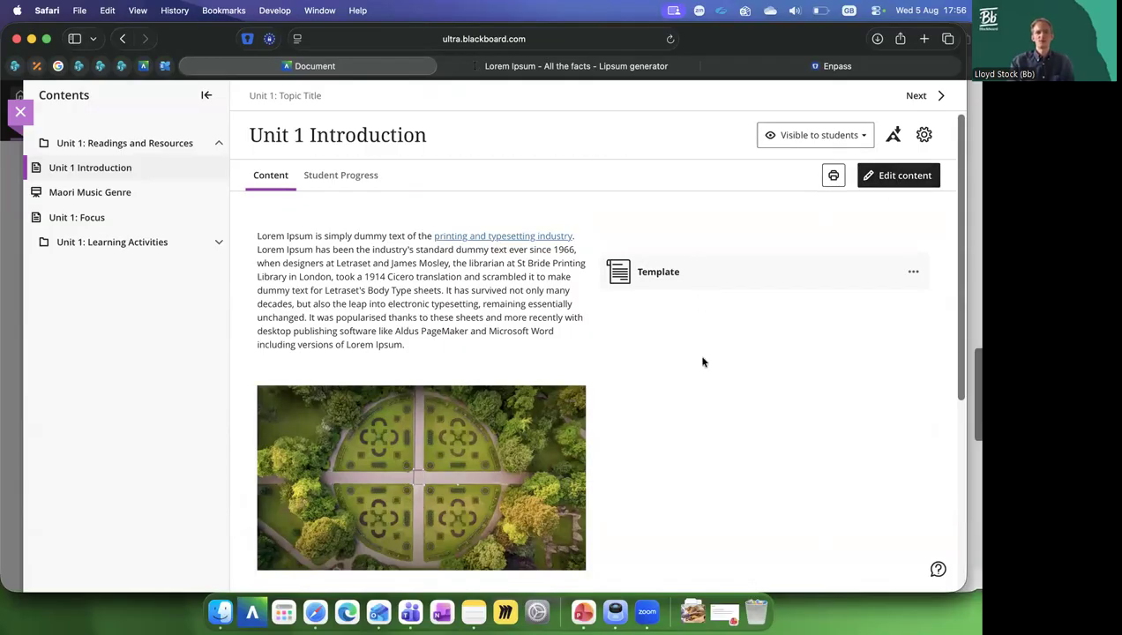
scroll(703, 361, "down", 5)
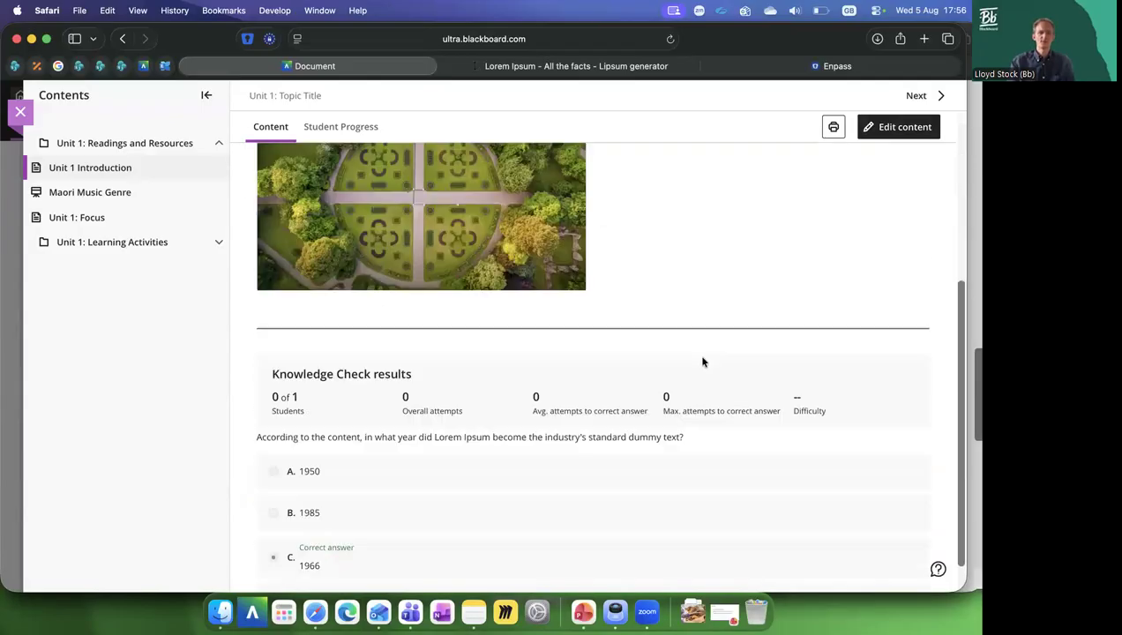
scroll(703, 362, "up", 4)
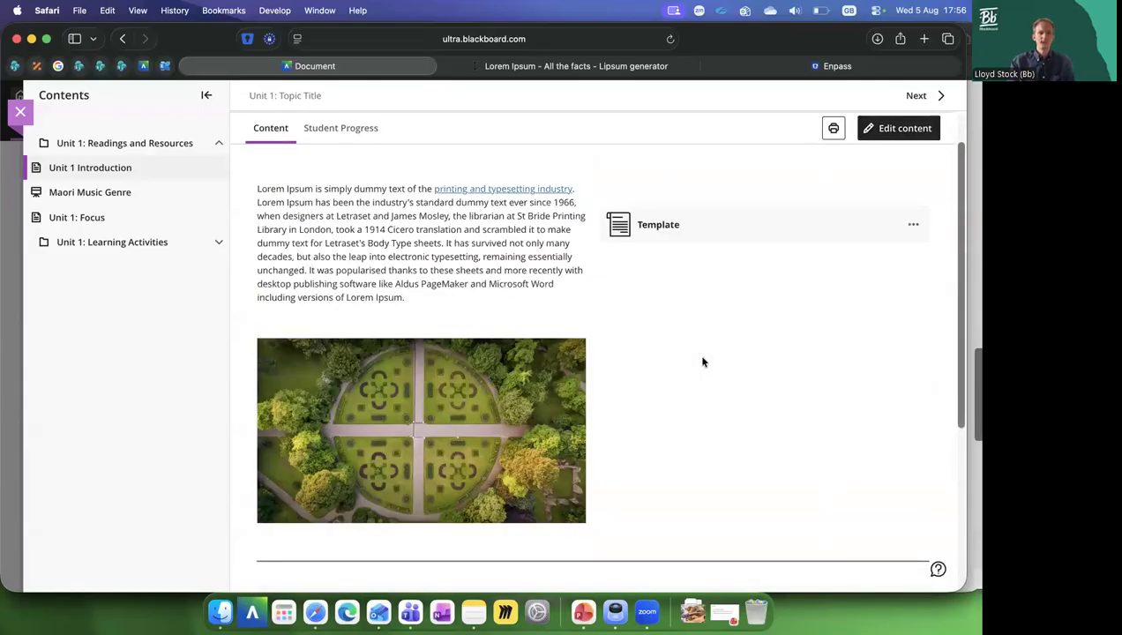
scroll(702, 362, "up", 1)
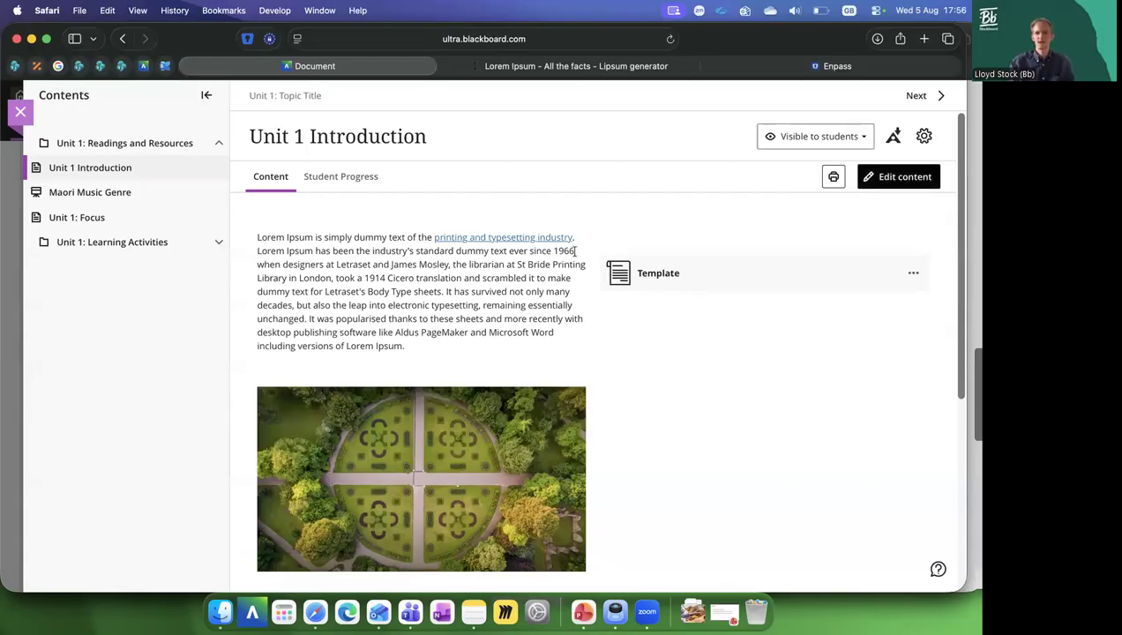
Undo the removal of the Template attachment and leave editing of the Unit 1 Introduction document.
mouse_move(532, 213)
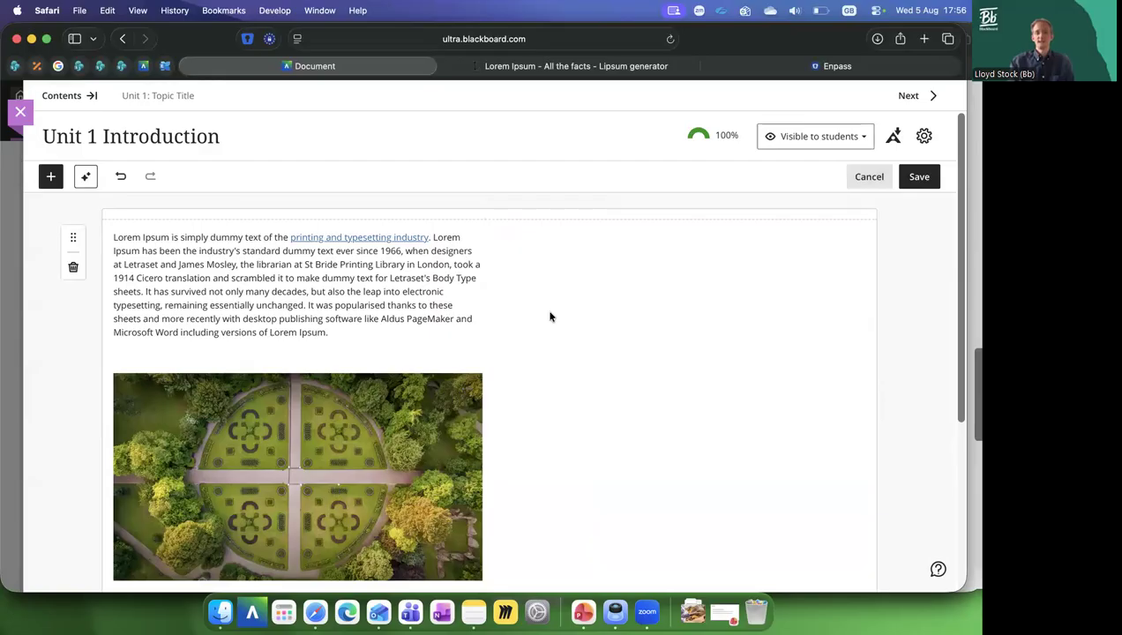
left_click(120, 177)
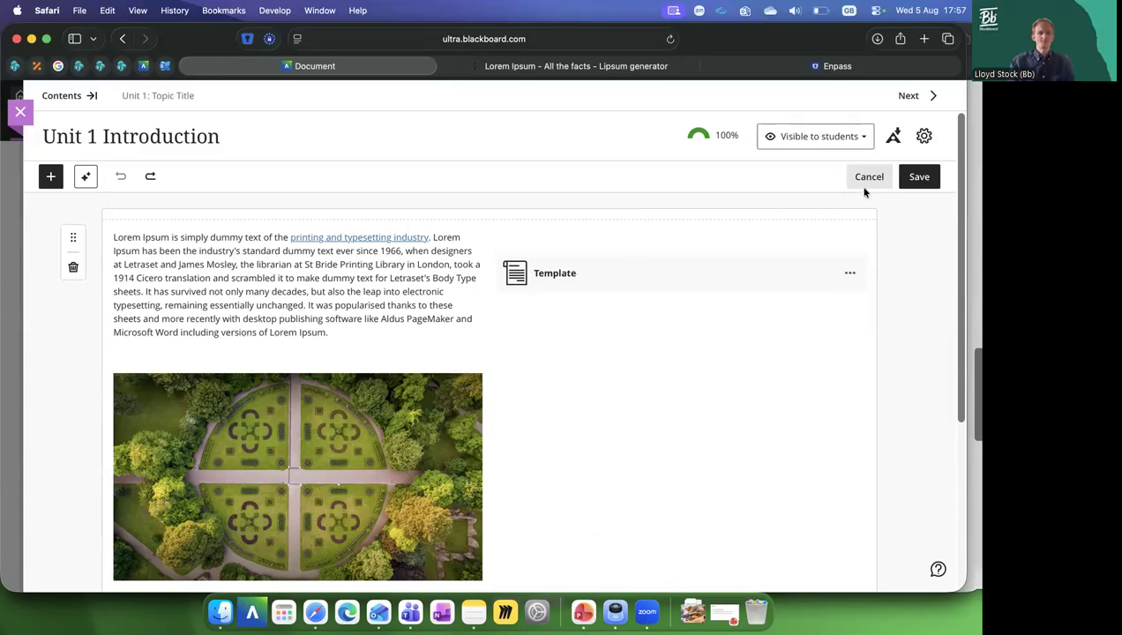
scroll(932, 184, "down", 5)
scroll(932, 184, "up", 5)
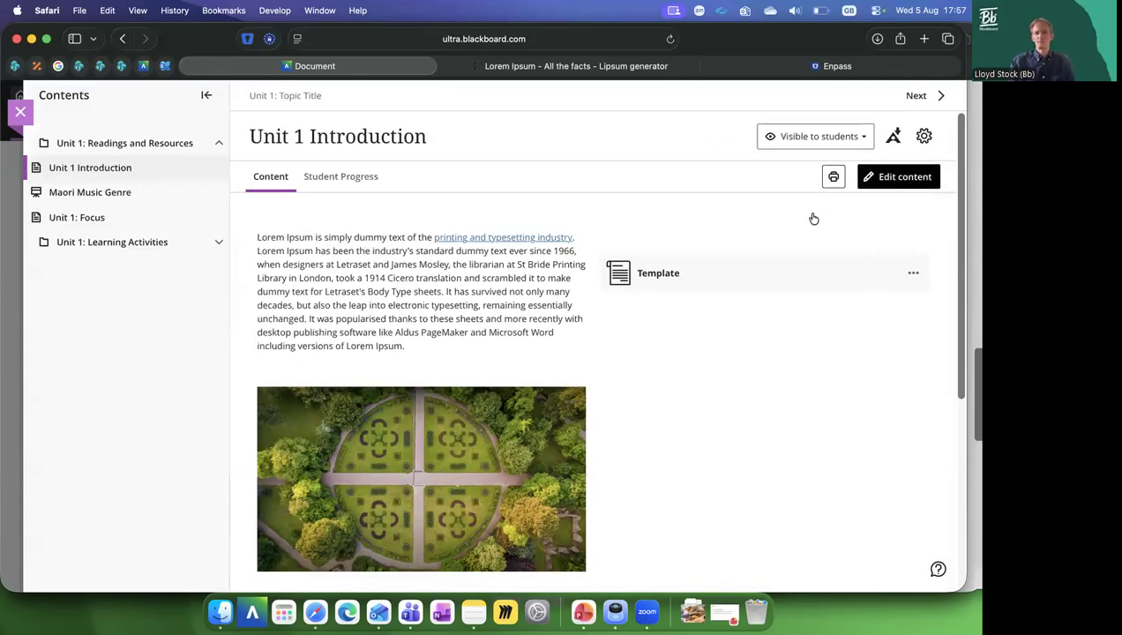
Look at the student visibility options inside the Unit 1 Introduction document and return to the course content list.
left_click(816, 137)
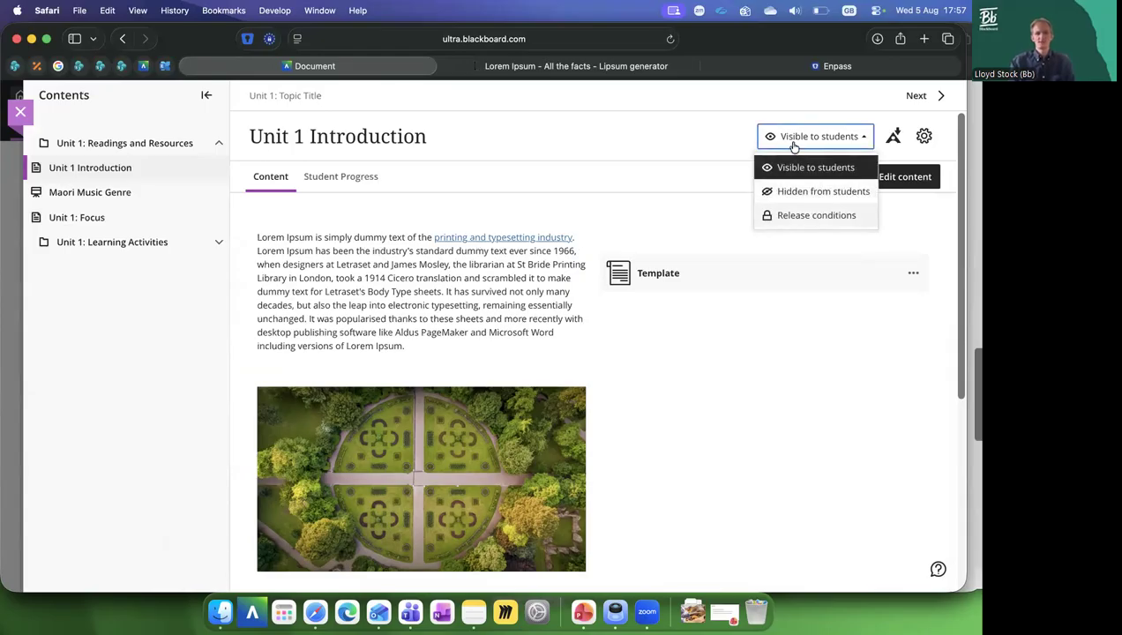
left_click(27, 117)
left_click(21, 113)
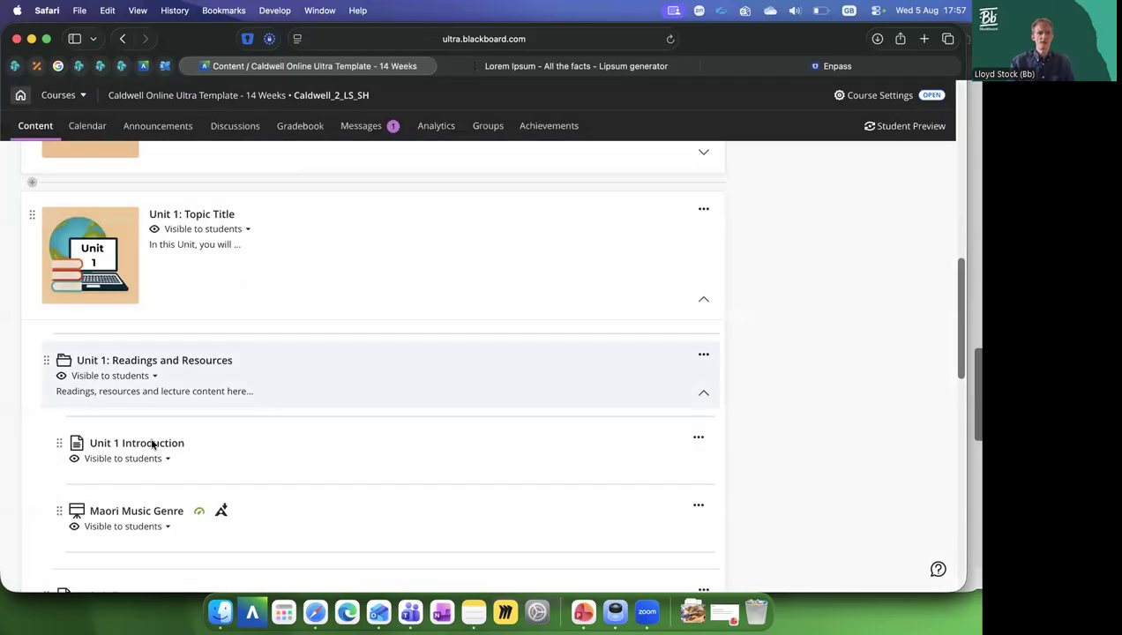
left_click(119, 419)
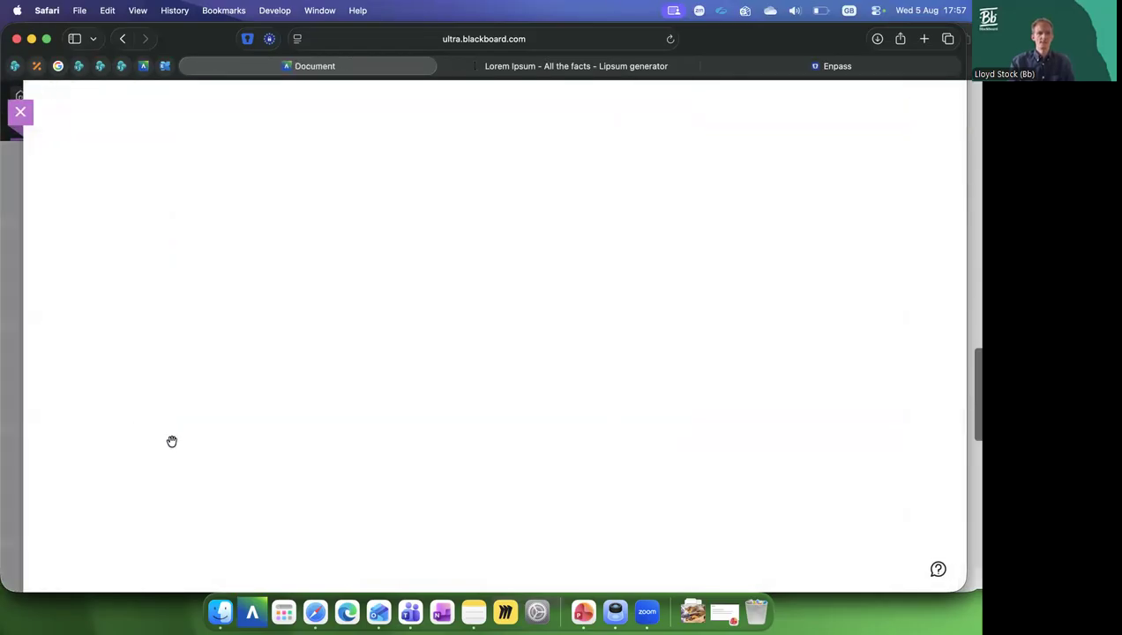
key("Escape")
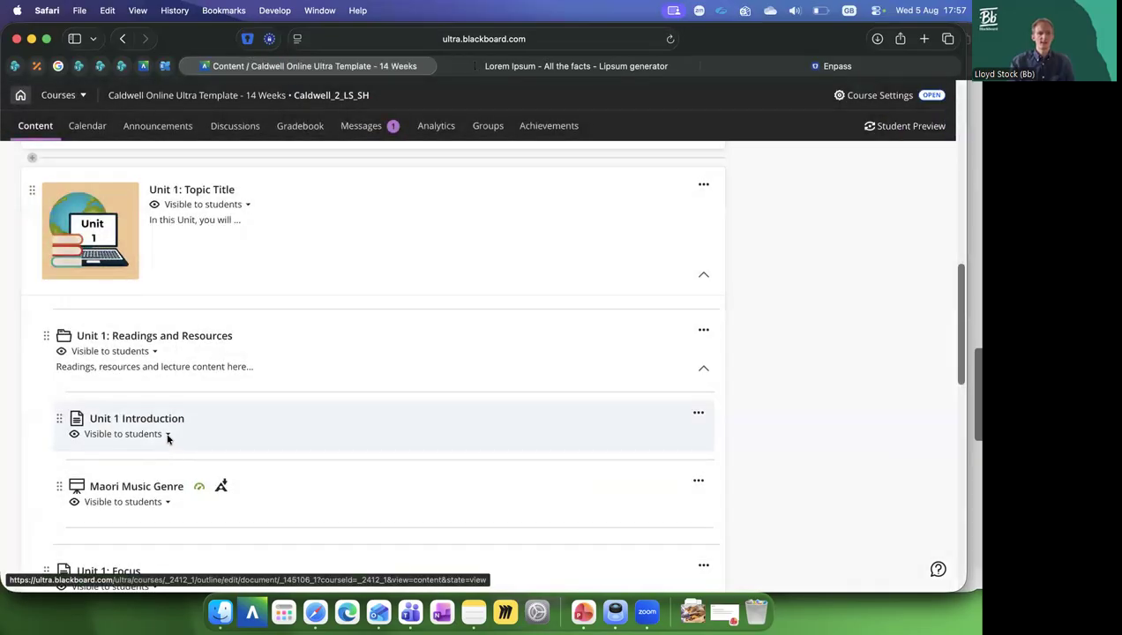
Compare the visibility options offered for Unit 1 Introduction directly in the course content list.
left_click(88, 434)
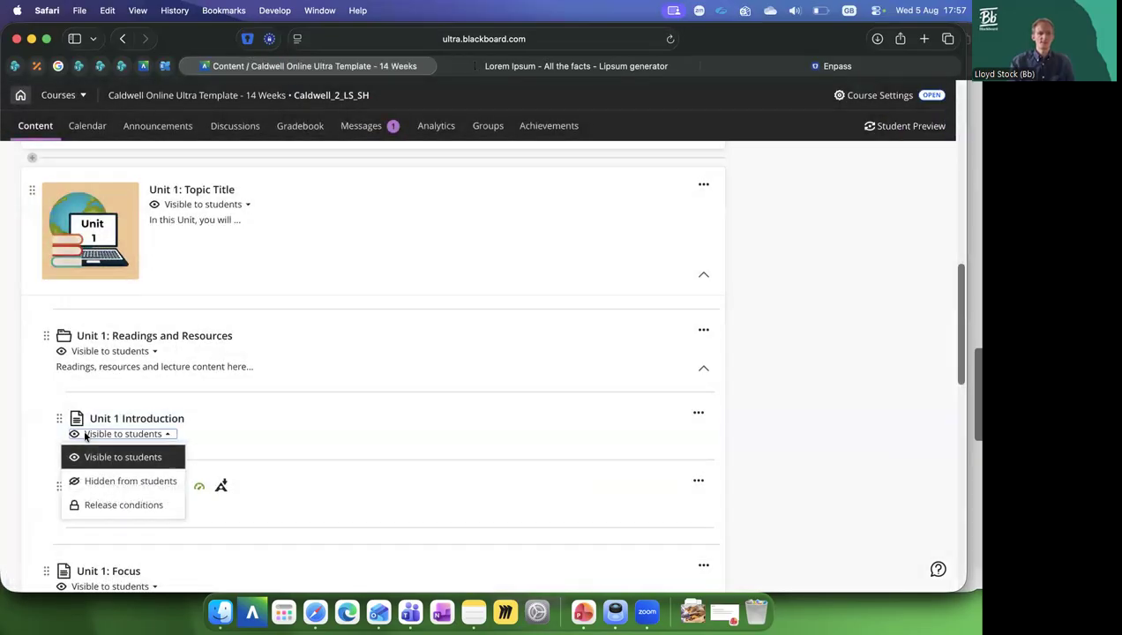
left_click(148, 436)
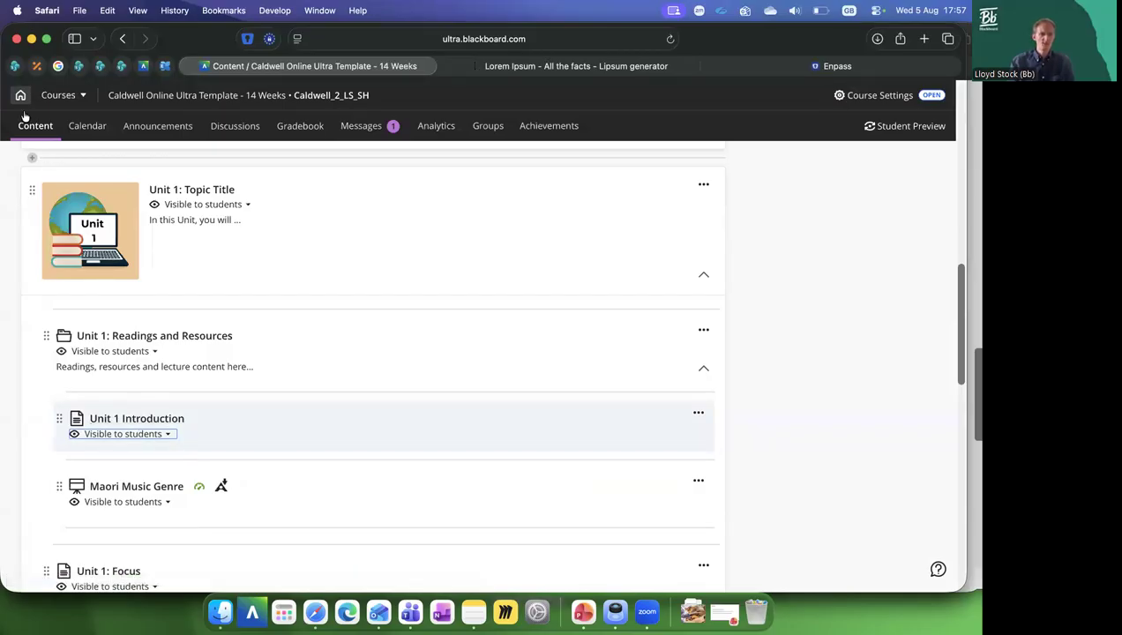
left_click(141, 419)
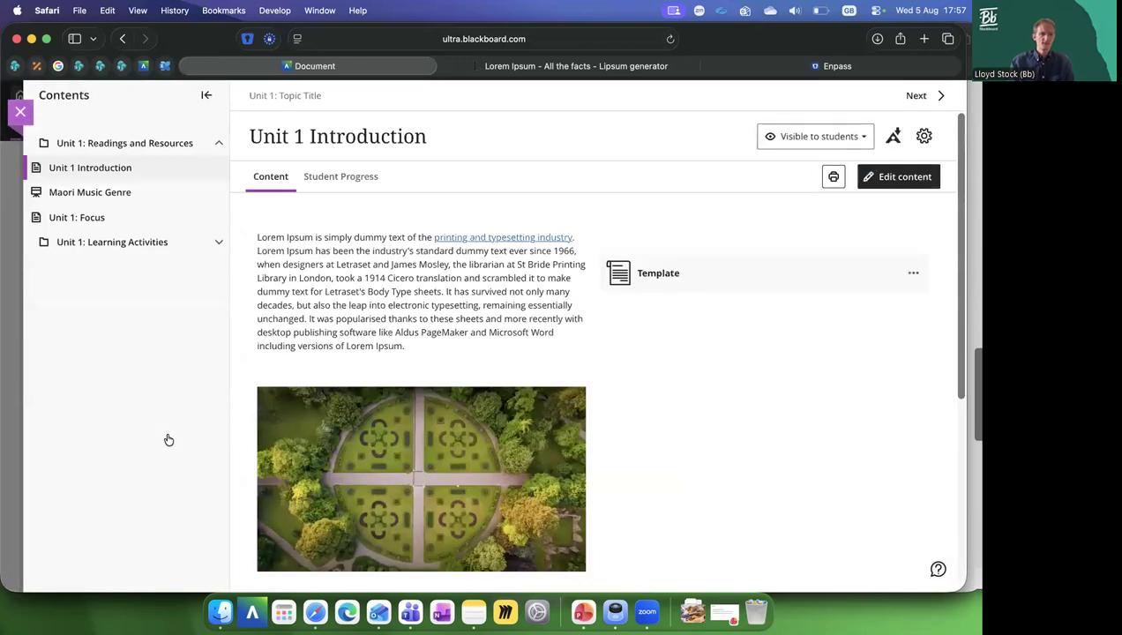
key("Escape")
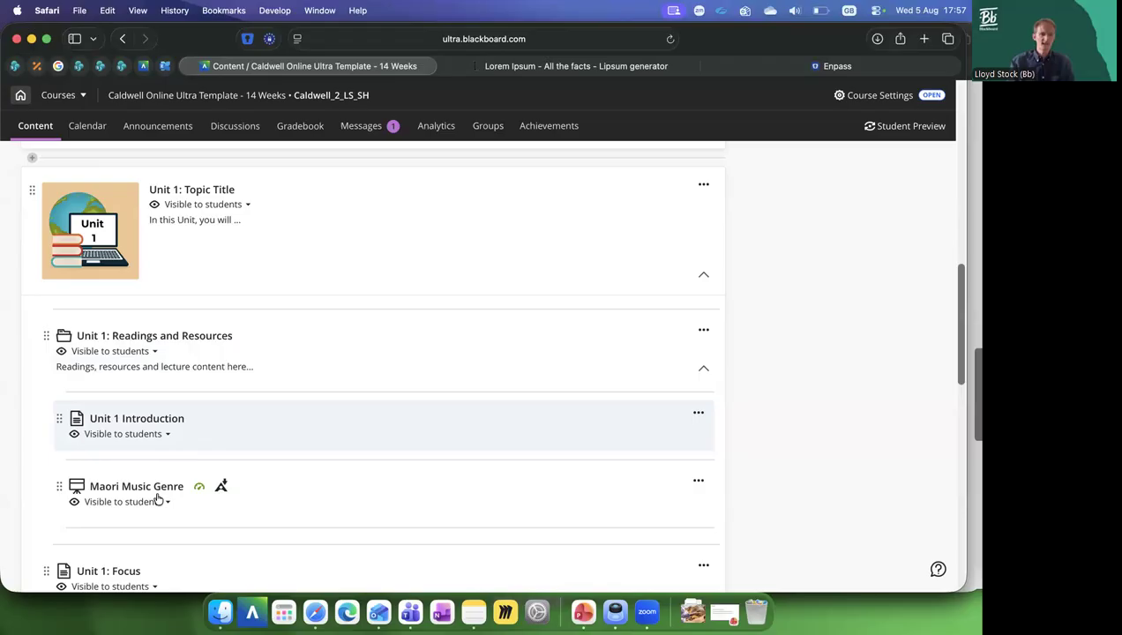
left_click(155, 427)
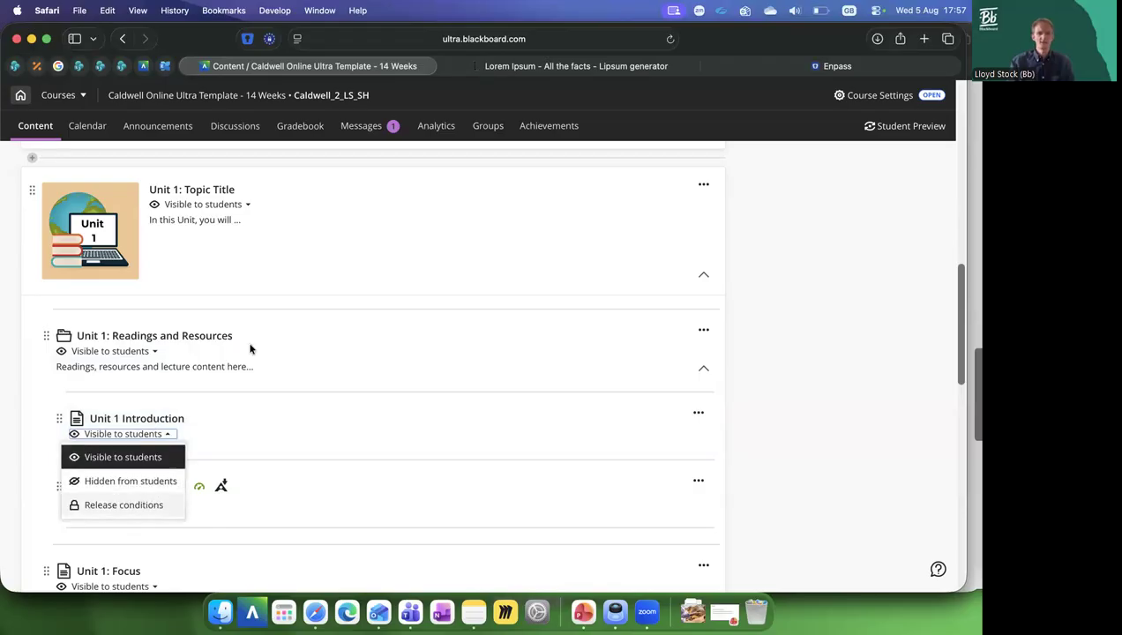
Reopen the Unit 1 Introduction document and open its release conditions.
left_click(798, 152)
key("shift+Tab")
key("Return")
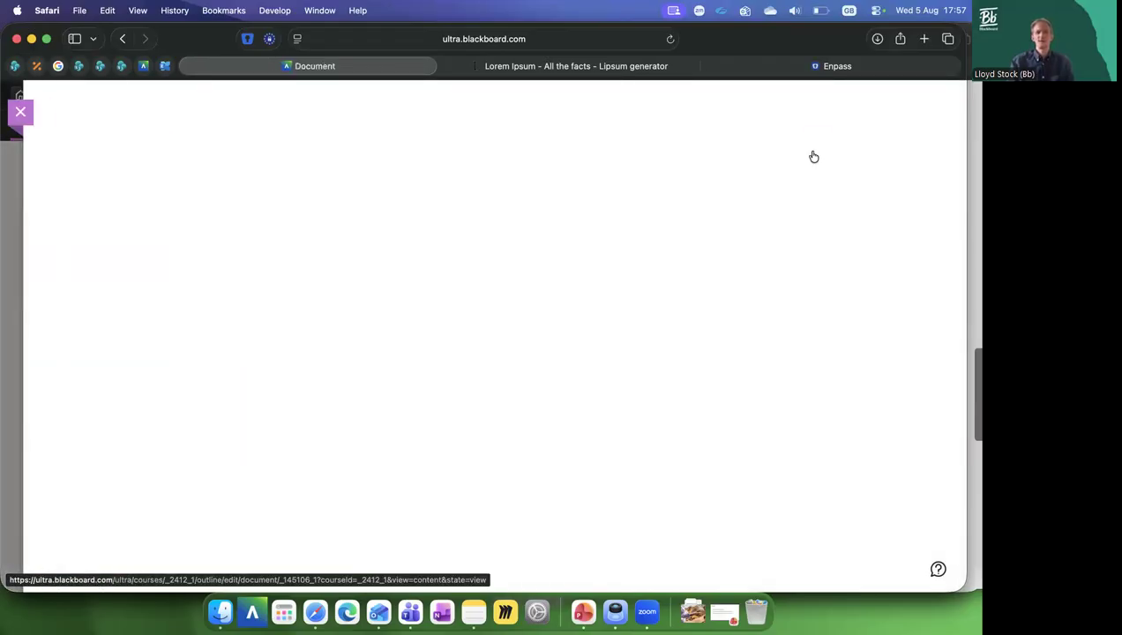
left_click(810, 137)
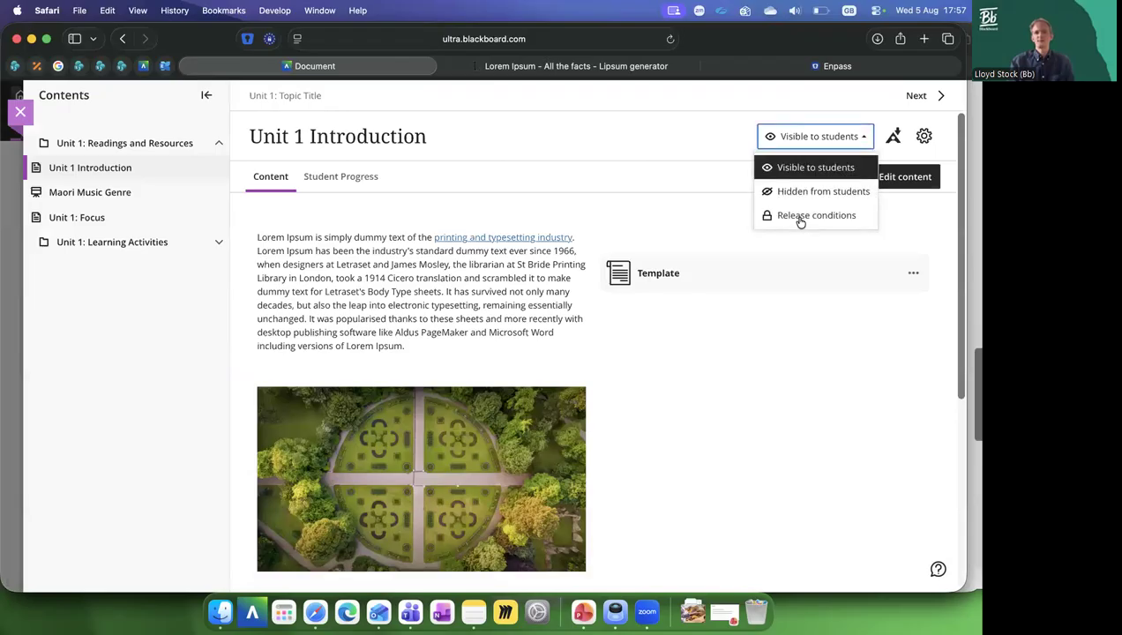
left_click(799, 217)
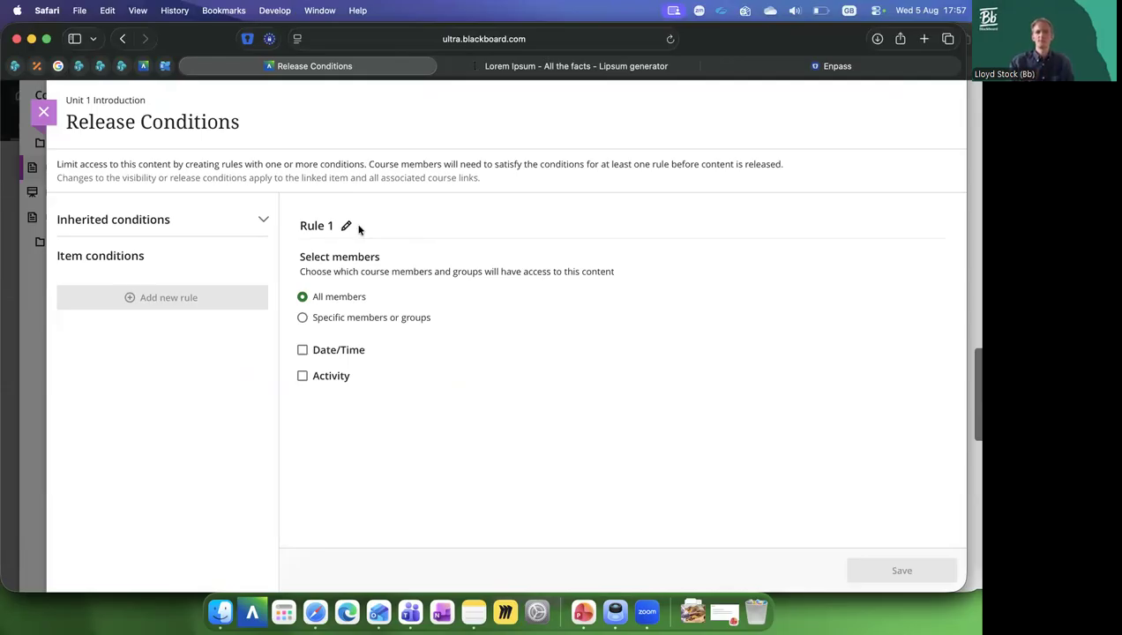
Name Rule 1 "Students who have passed prior formative quiz" and try to choose an item for its Activity condition.
left_click(319, 226)
key("super+a")
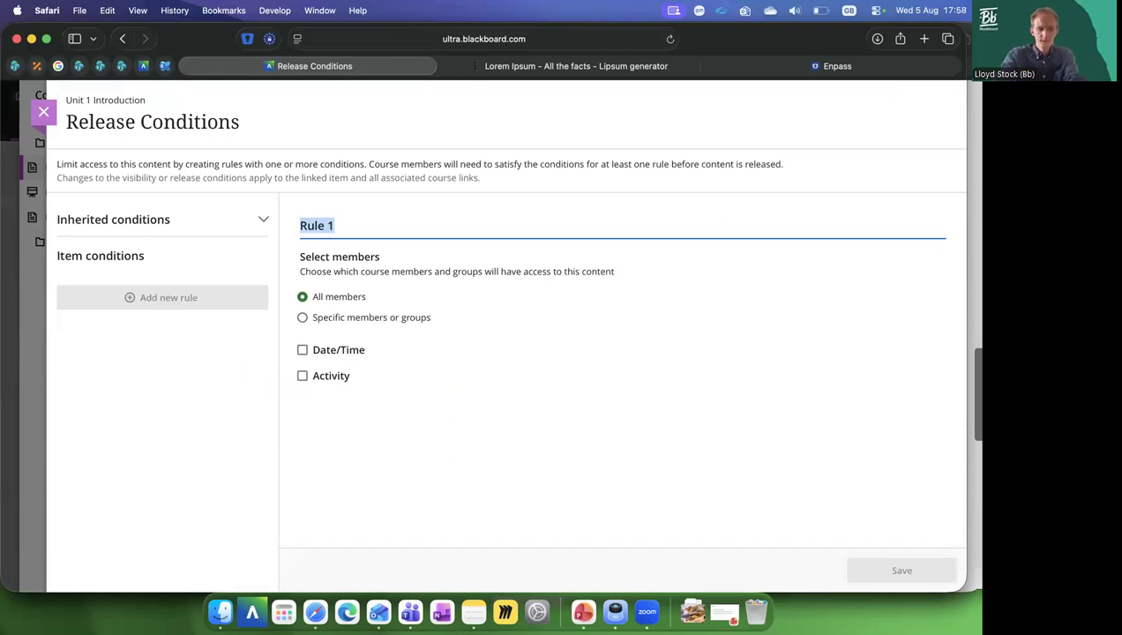
type("Students who have passed prior")
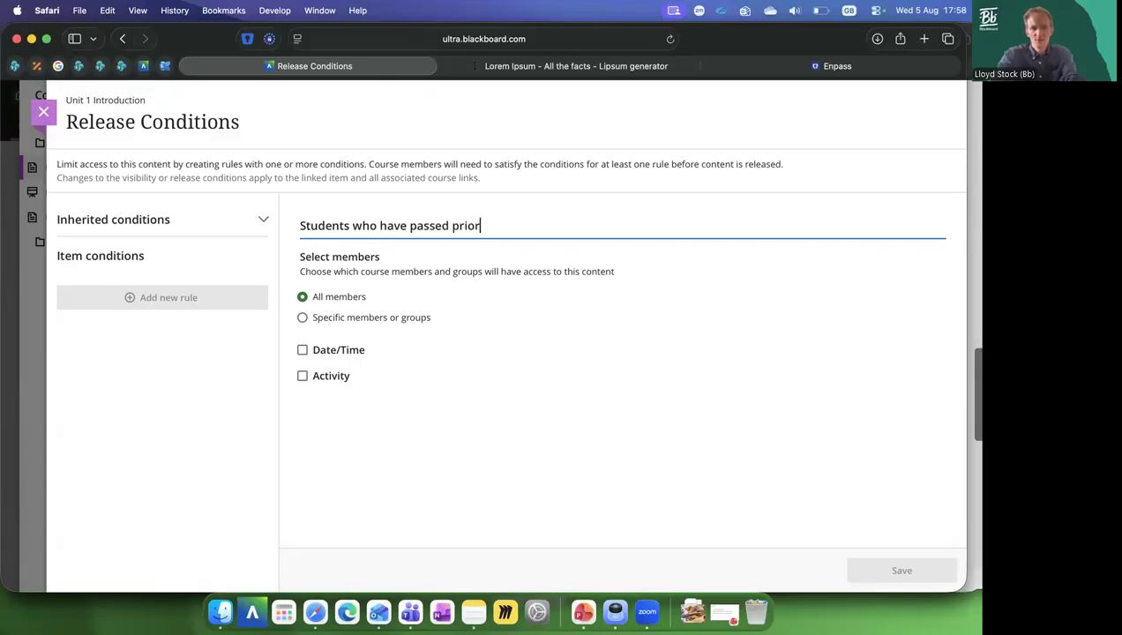
type(" formative quiz")
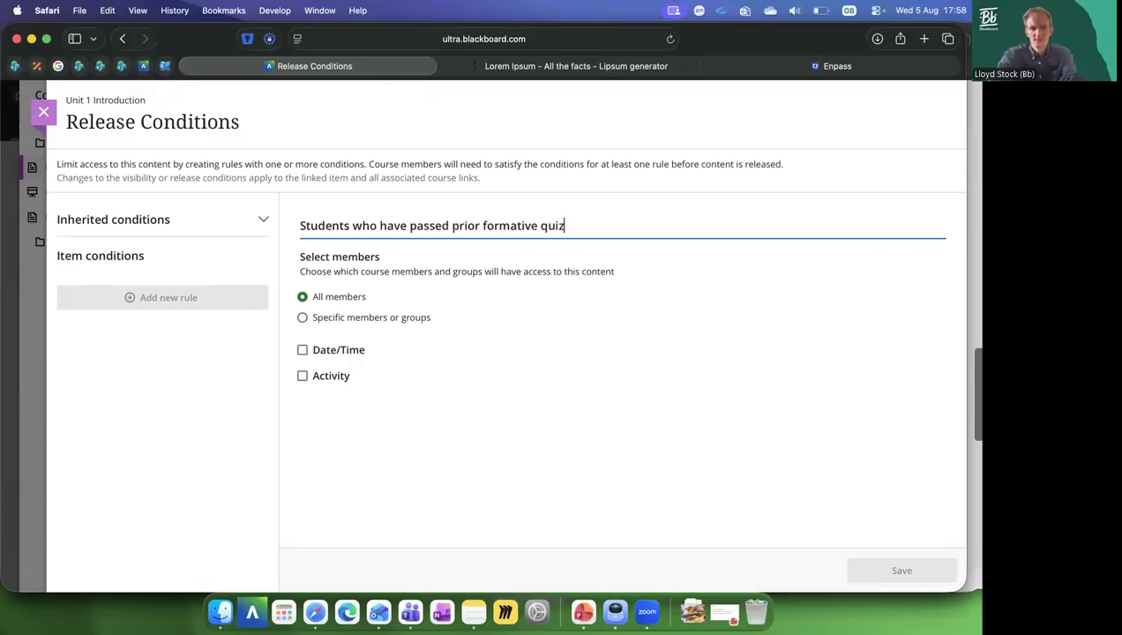
key("Return")
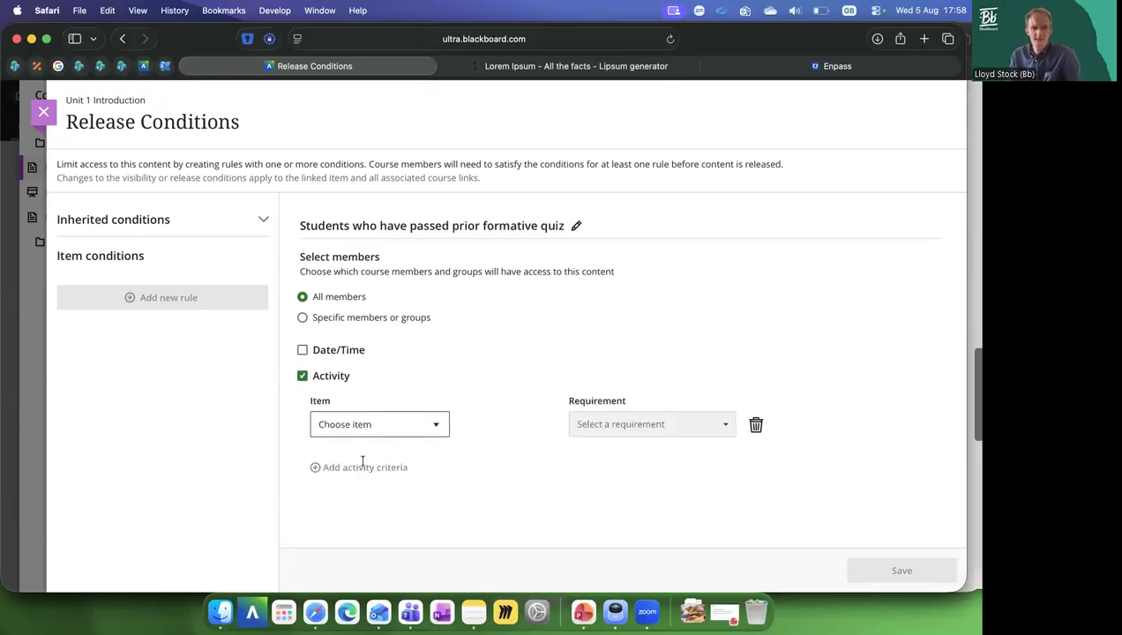
left_click(364, 433)
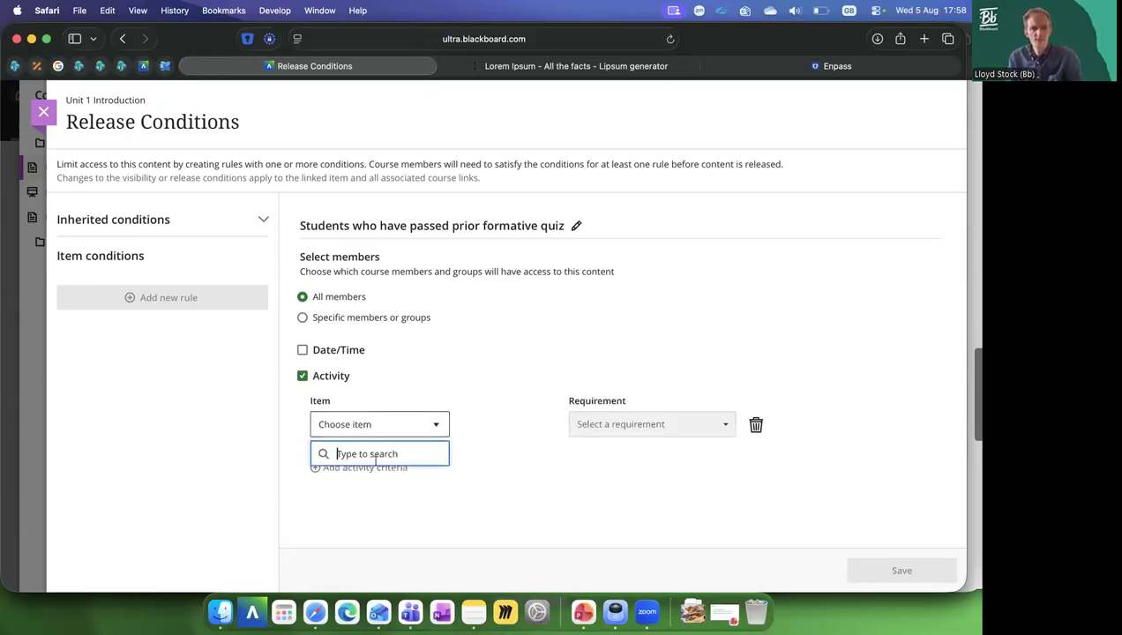
left_click(598, 427)
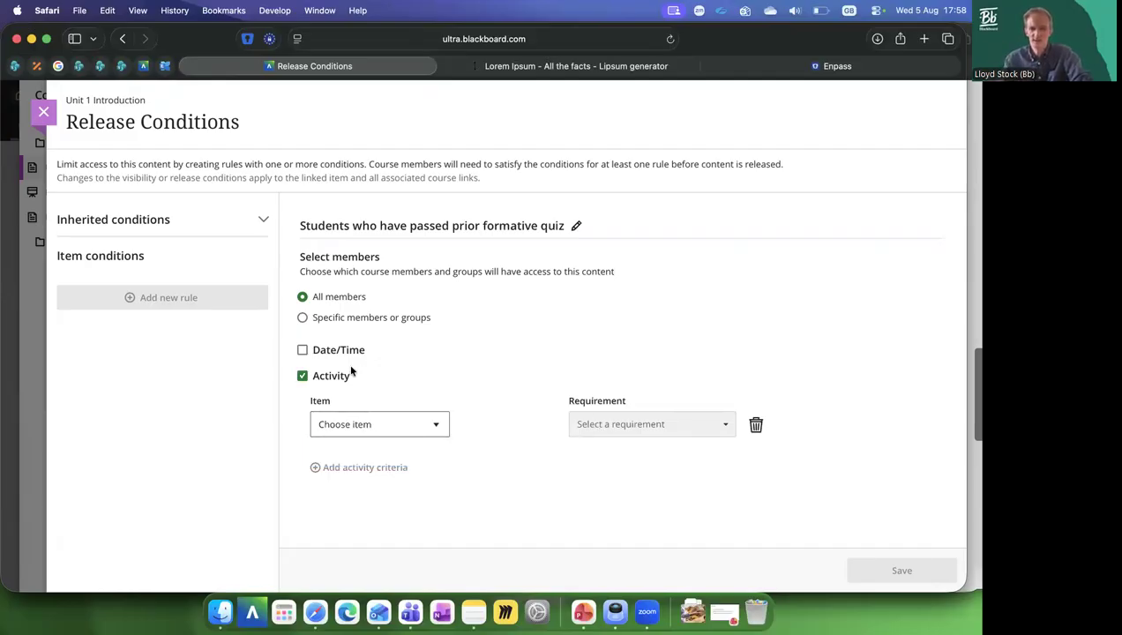
Rename the rule as "Specific students" and limit access to the instructor's preview user as an individual member.
left_click(575, 227)
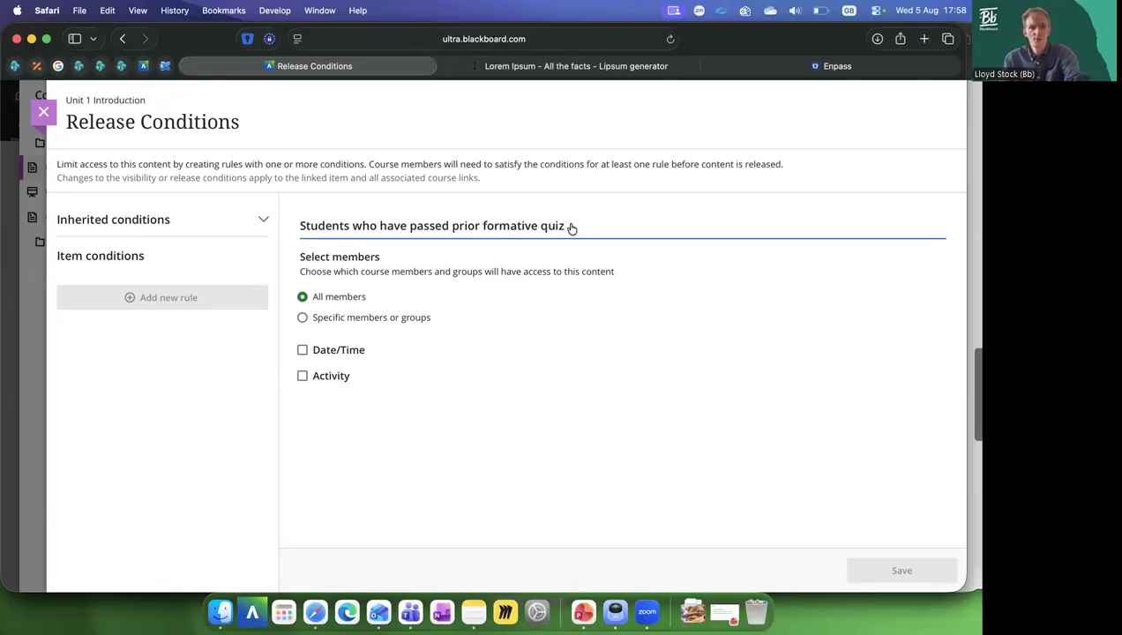
key("super+a")
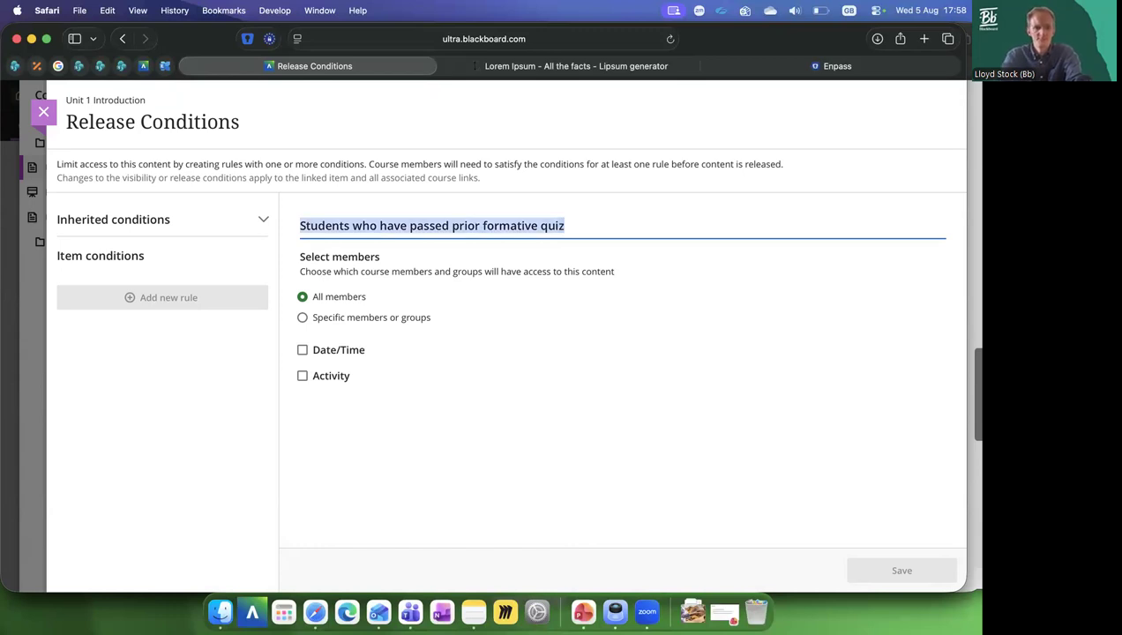
type("Specific students")
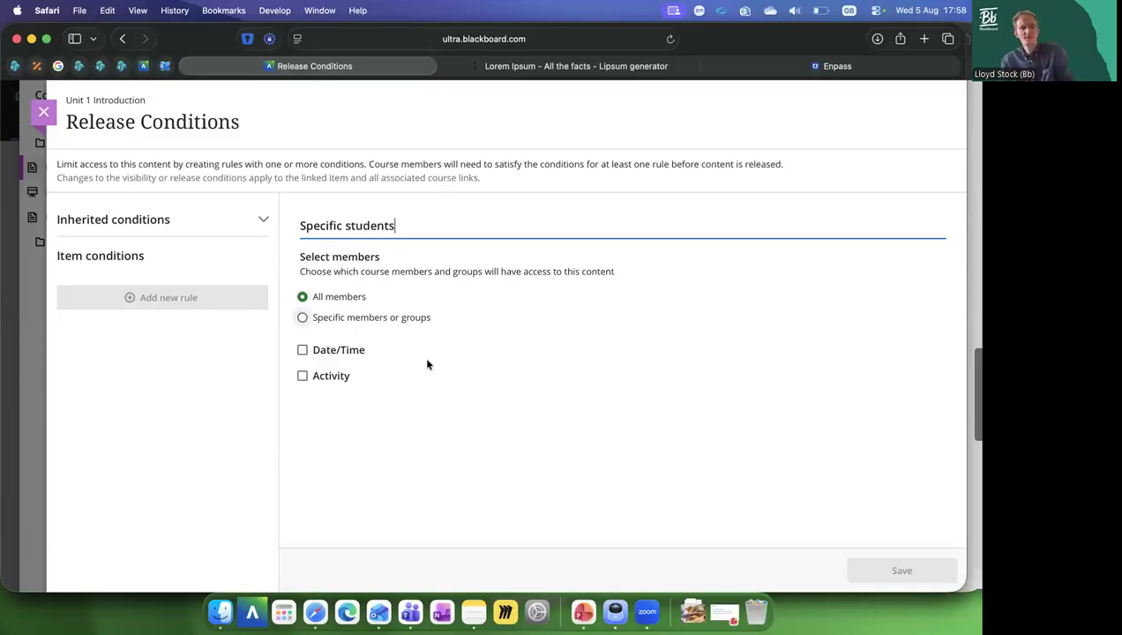
left_click(302, 317)
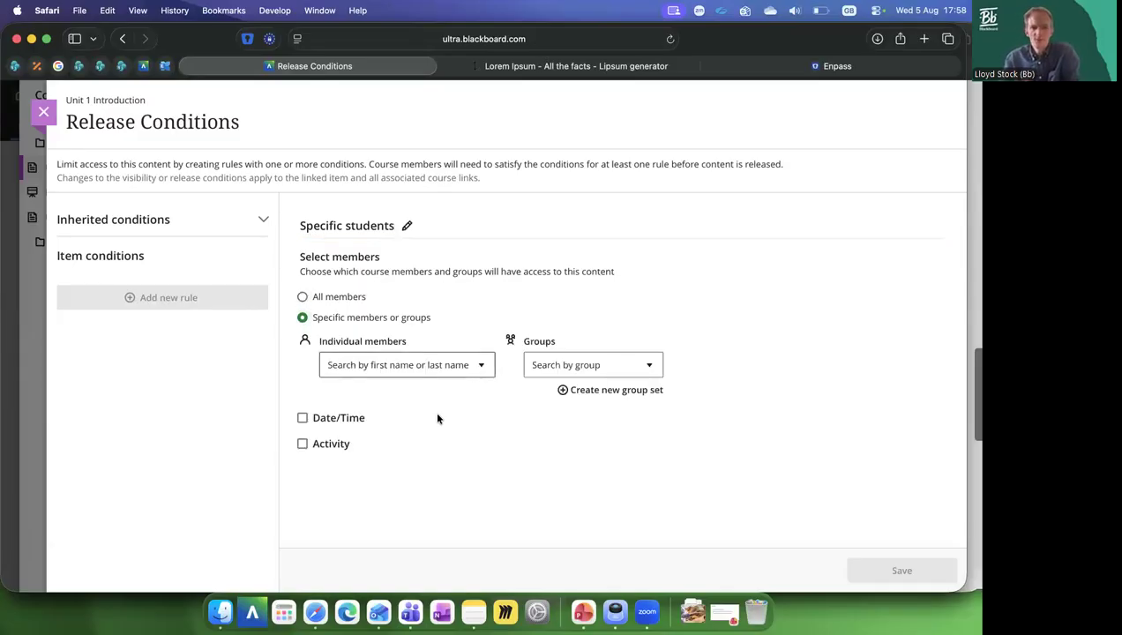
left_click(476, 368)
left_click(481, 423)
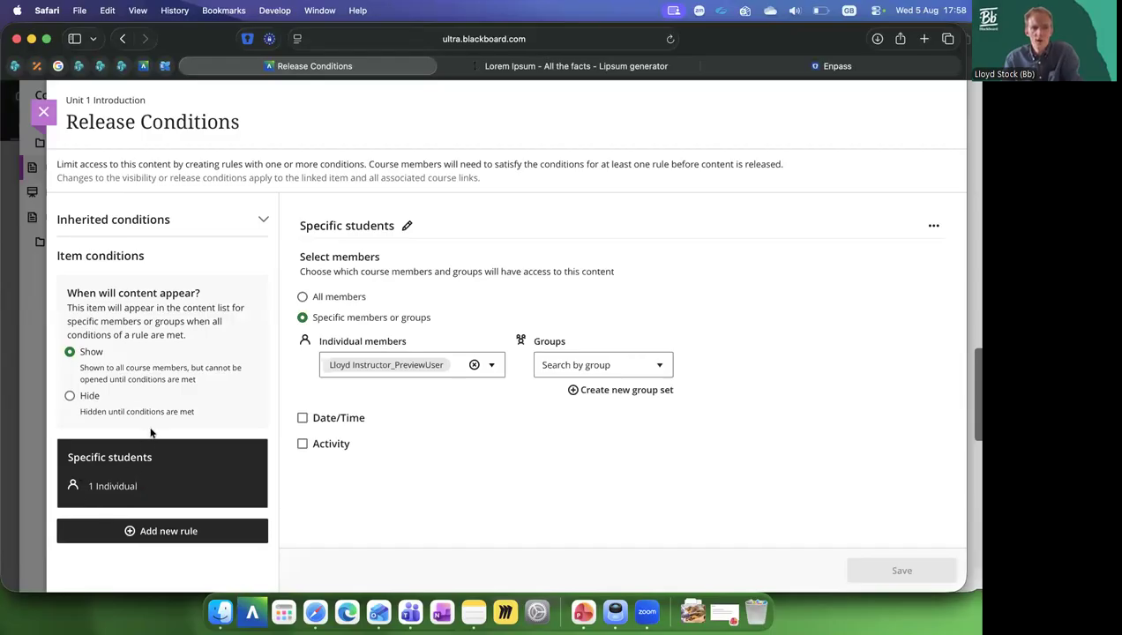
Add a second release rule and name it "Specific Groups".
left_click(160, 527)
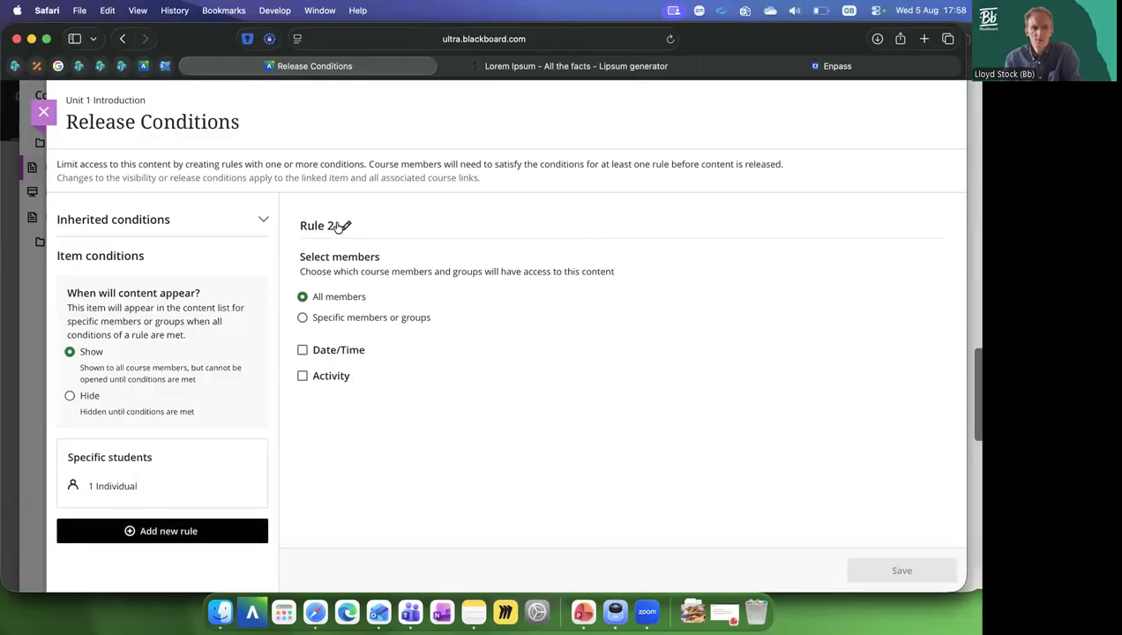
left_click(346, 226)
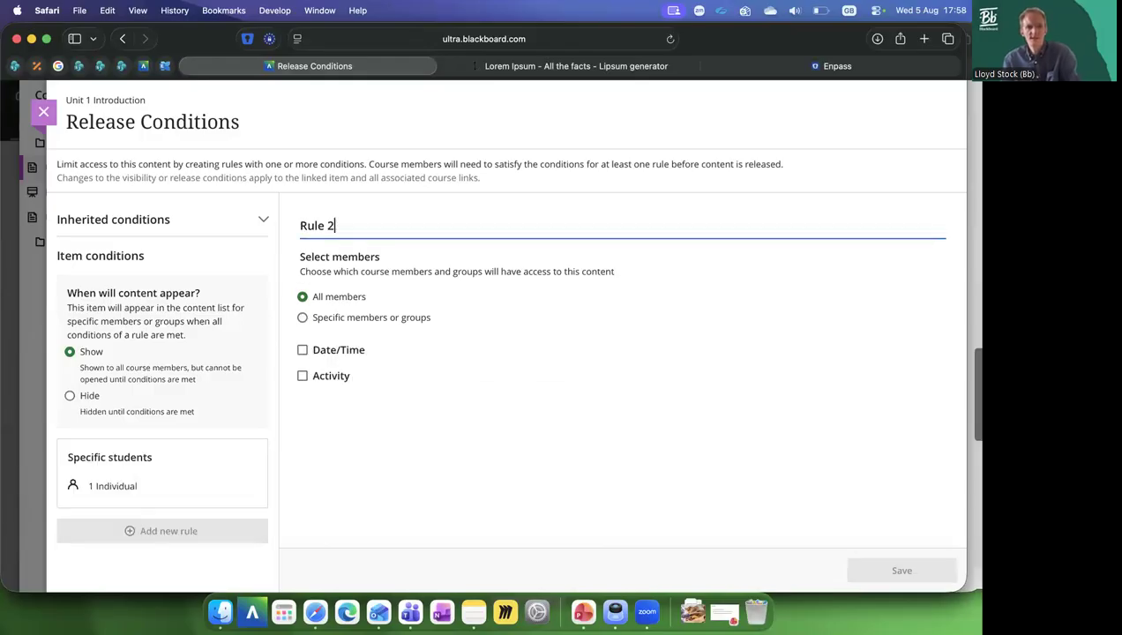
key("super+a")
type("Specific Groups")
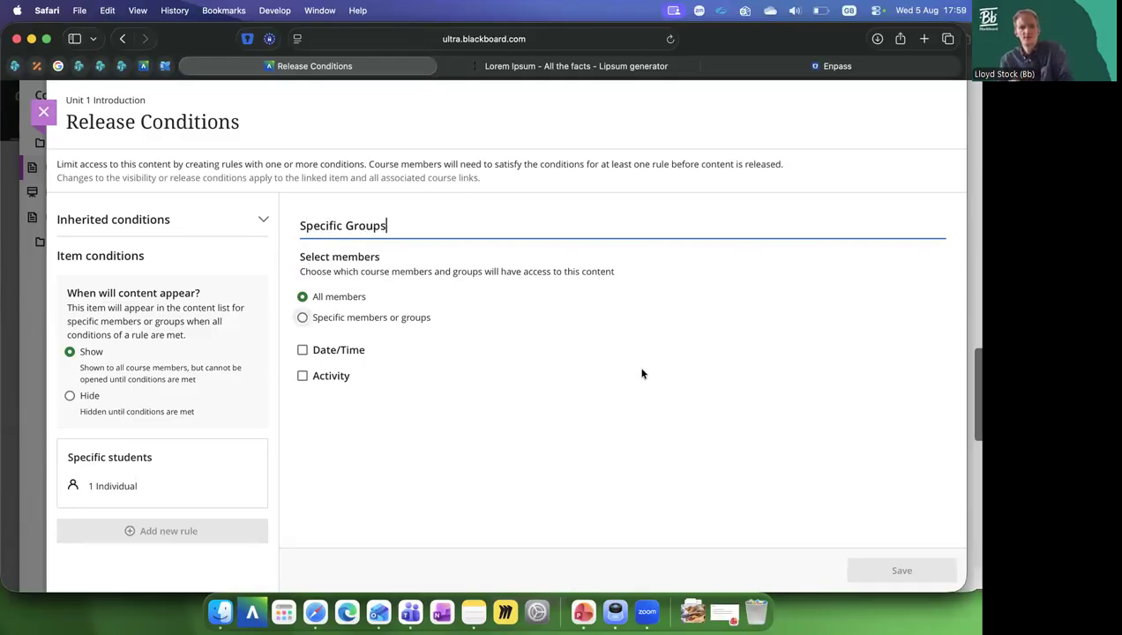
Try to limit the rule to a specific group.
left_click(302, 317)
left_click(630, 365)
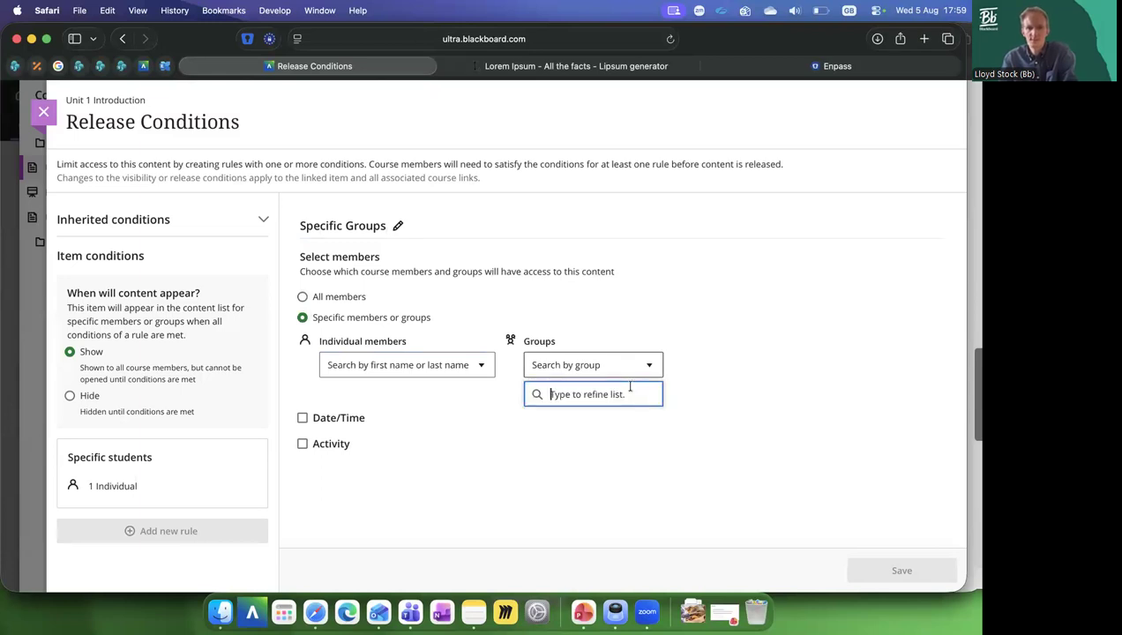
left_click(377, 228)
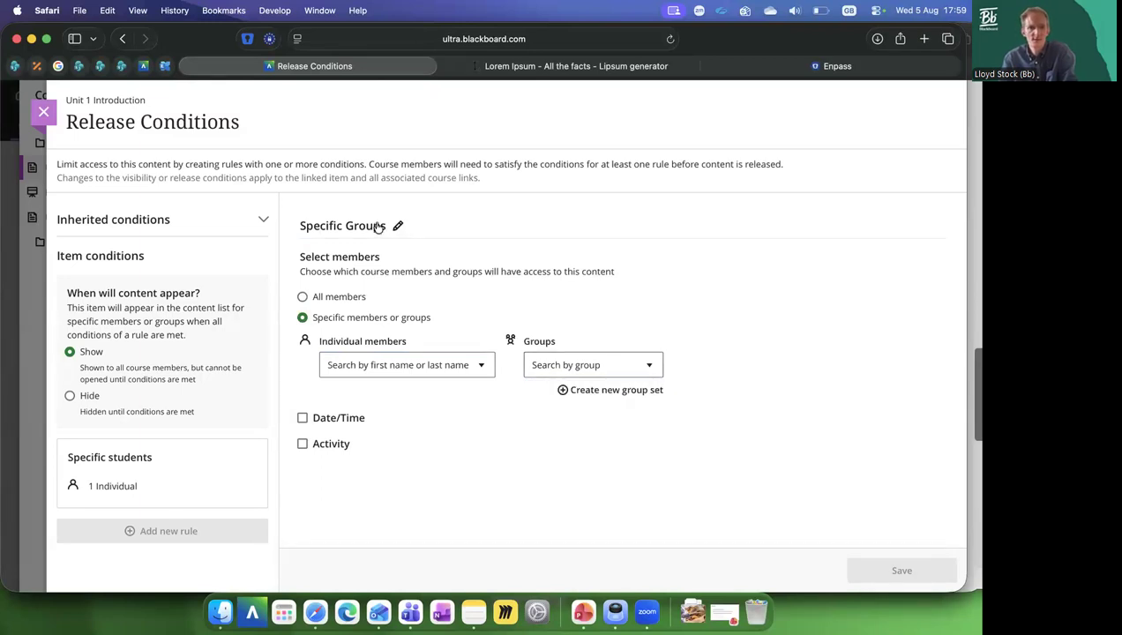
Rename the new release rule as "After Wednesday Lecture".
left_click(378, 226)
key("alt+shift+Left")
key("alt+shift+Left")
type("Date")
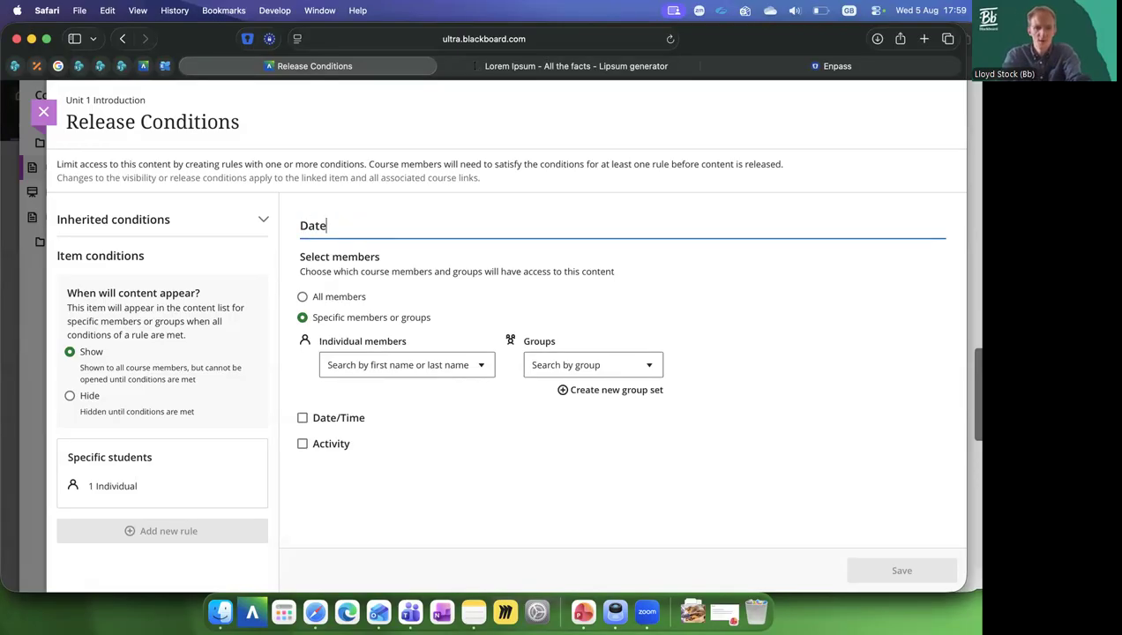
key("alt+shift+Left")
type("After the")
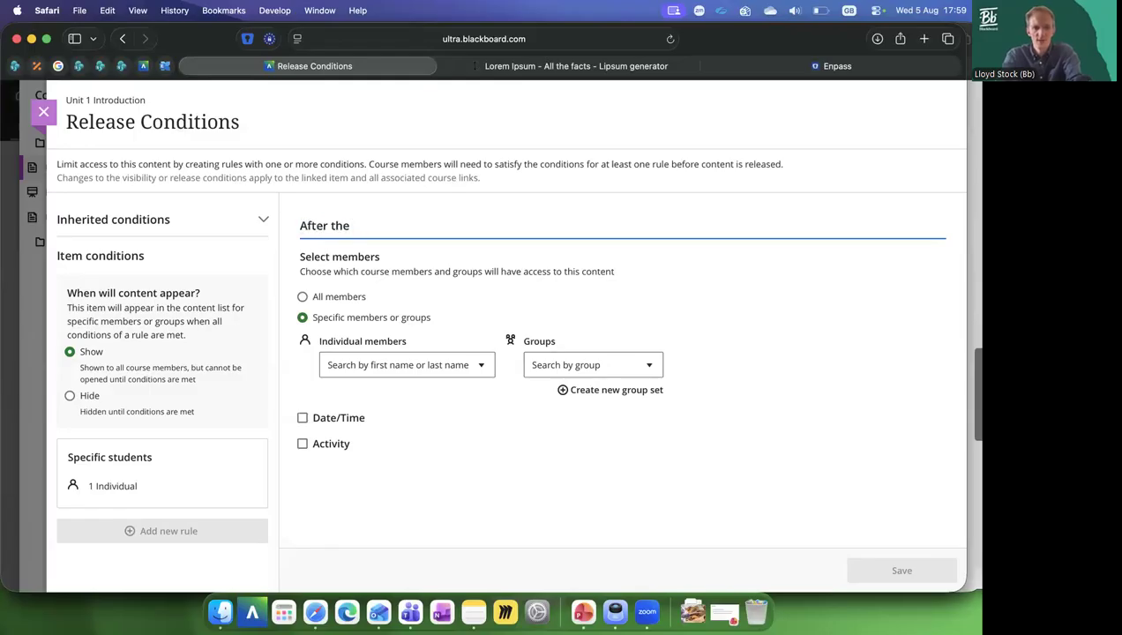
key("BackSpace")
key("BackSpace")
key("BackSpace")
type("Wednesday Lecture")
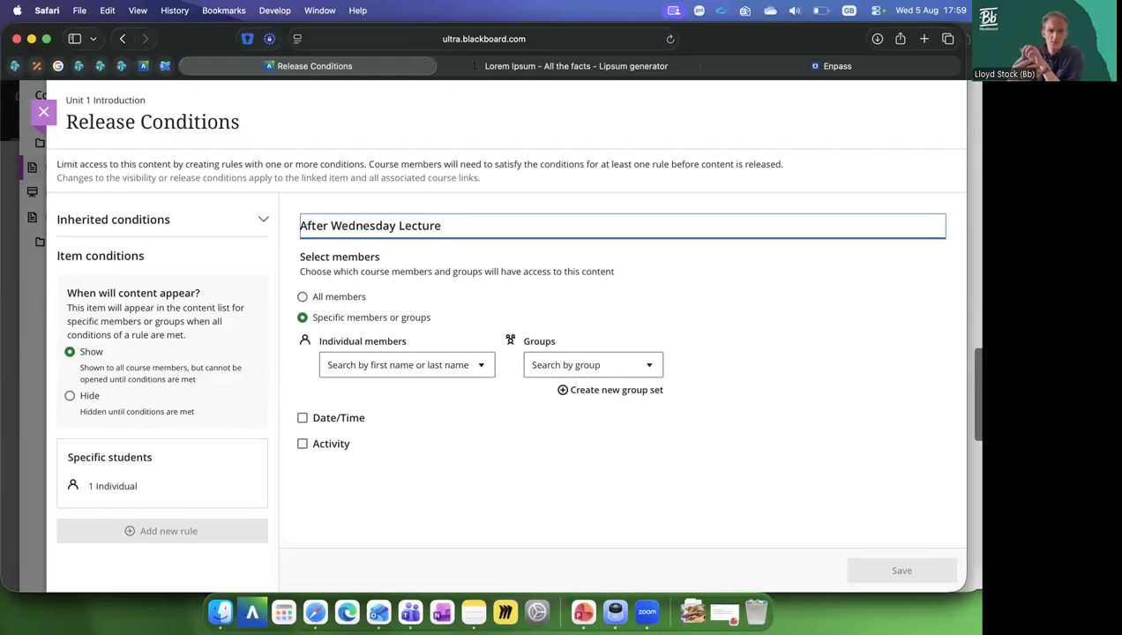
Give the rule a date/time condition granting all members access from 8/12/26 at 4:00 PM, and save it.
left_click(302, 420)
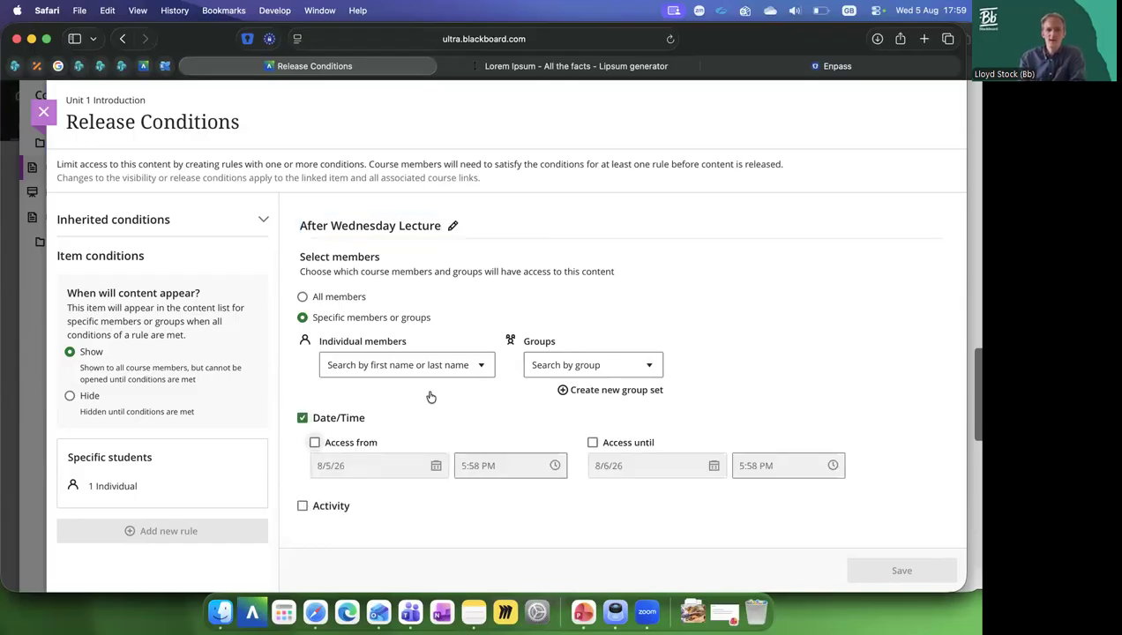
left_click(315, 443)
left_click(436, 466)
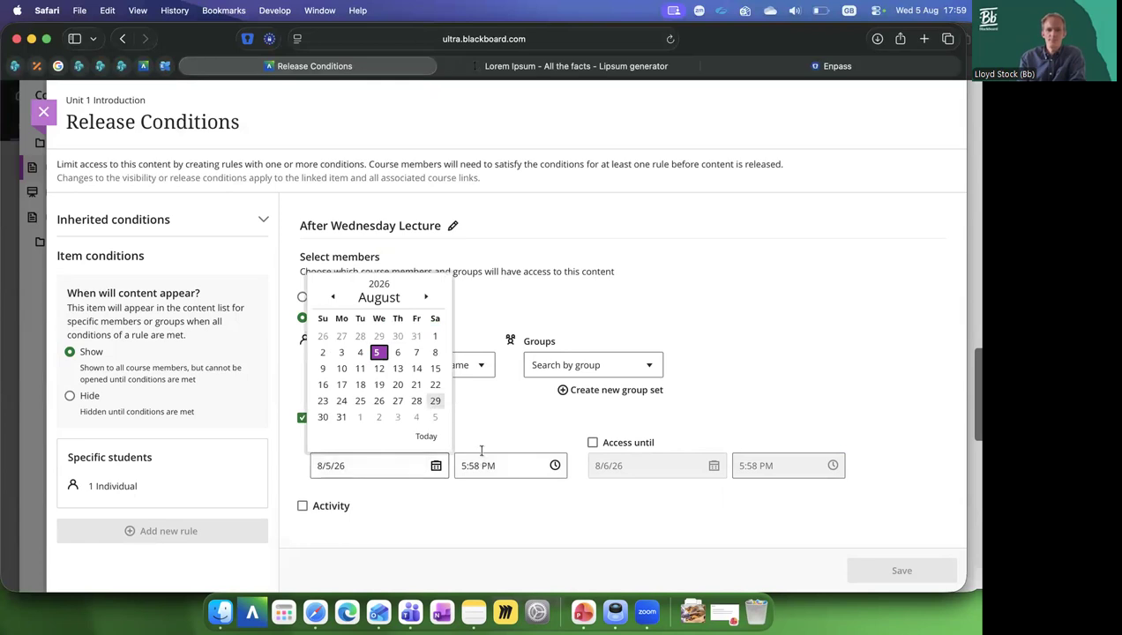
left_click(379, 368)
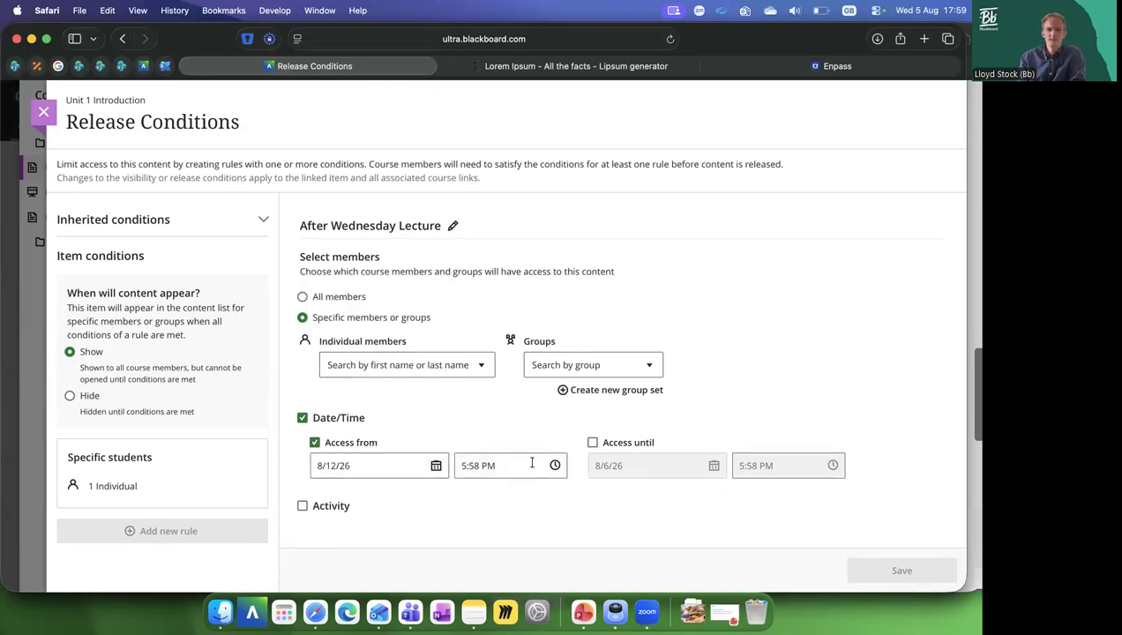
left_click(553, 465)
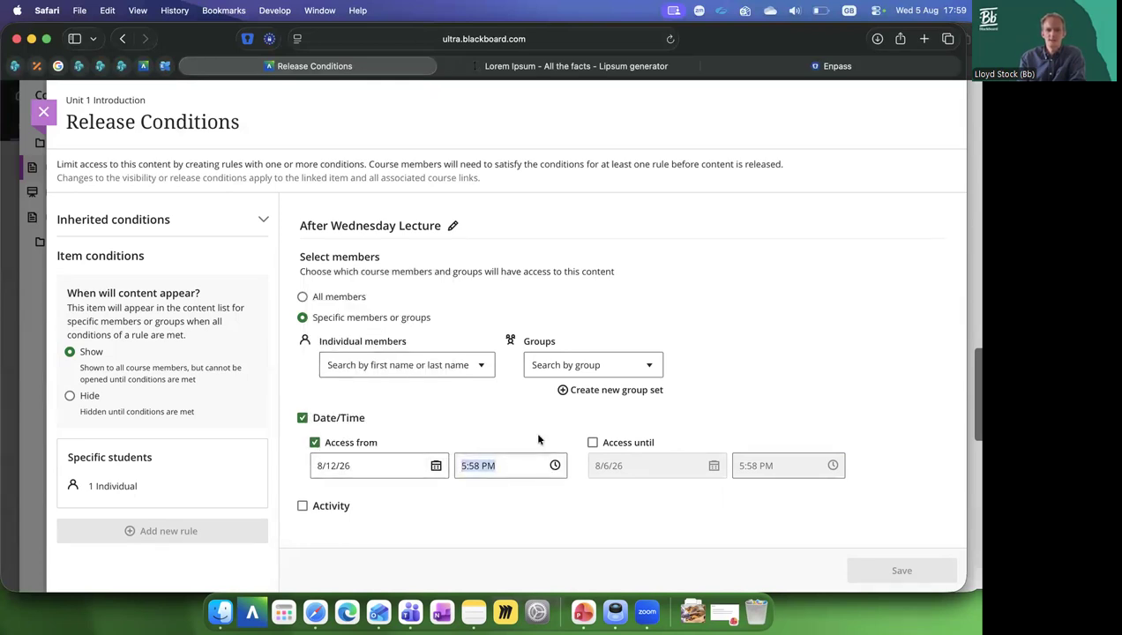
left_click(515, 342)
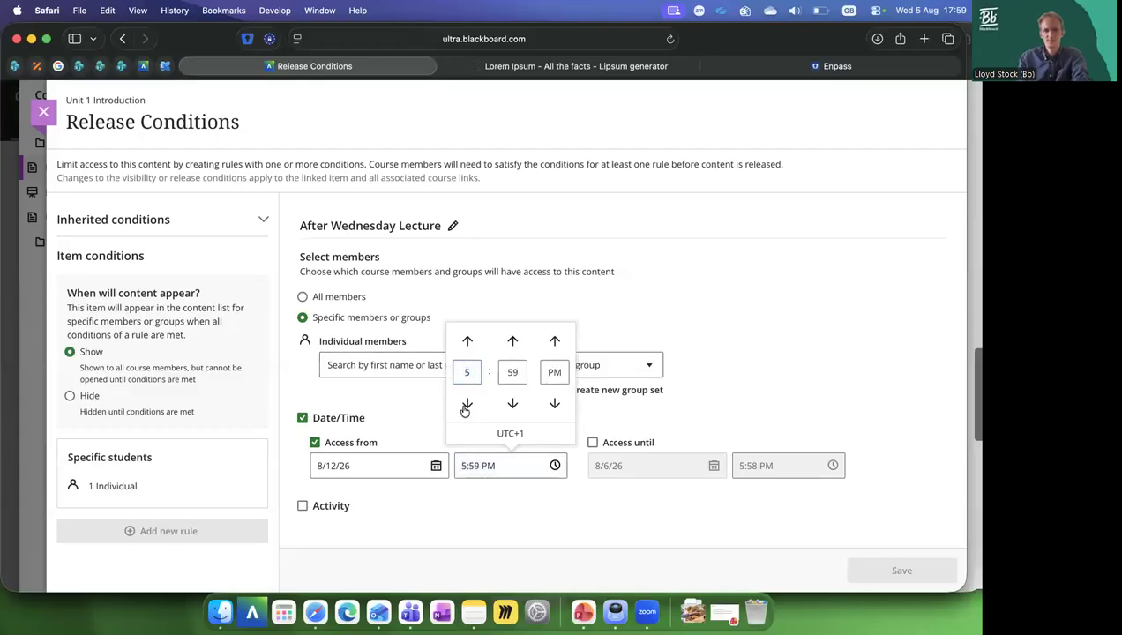
key("Down")
key("Down")
left_click(595, 448)
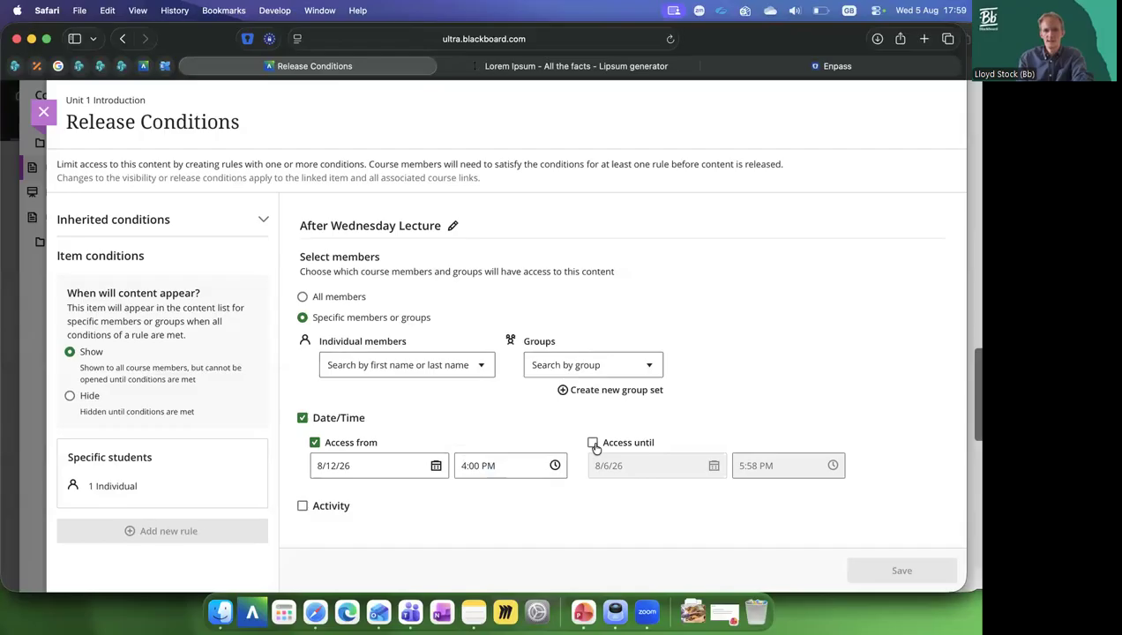
left_click(593, 443)
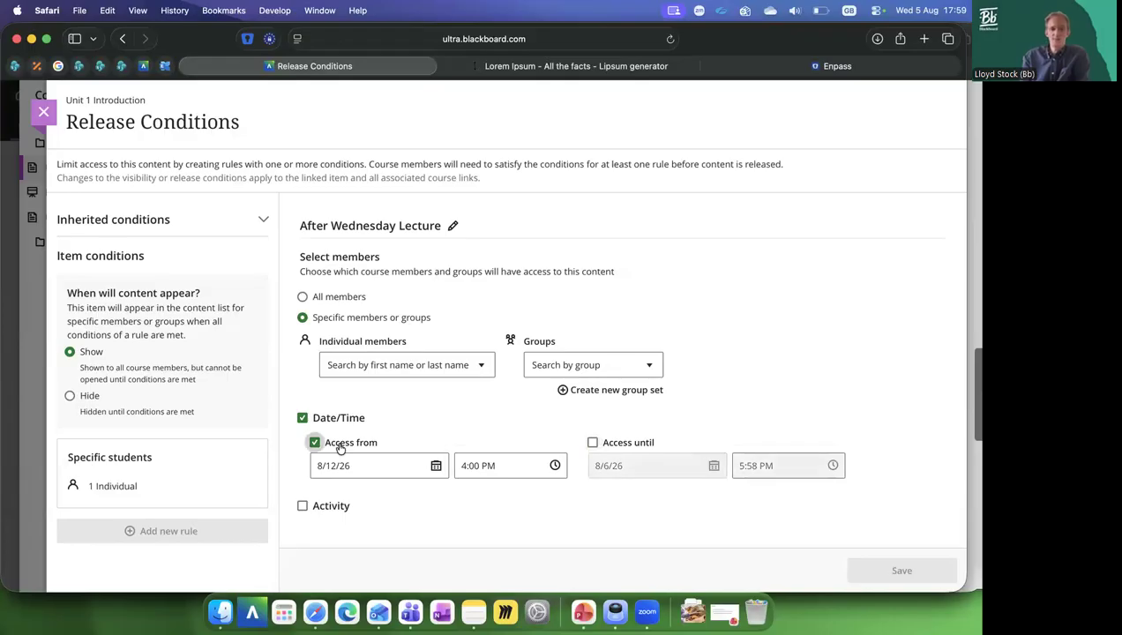
left_click(303, 296)
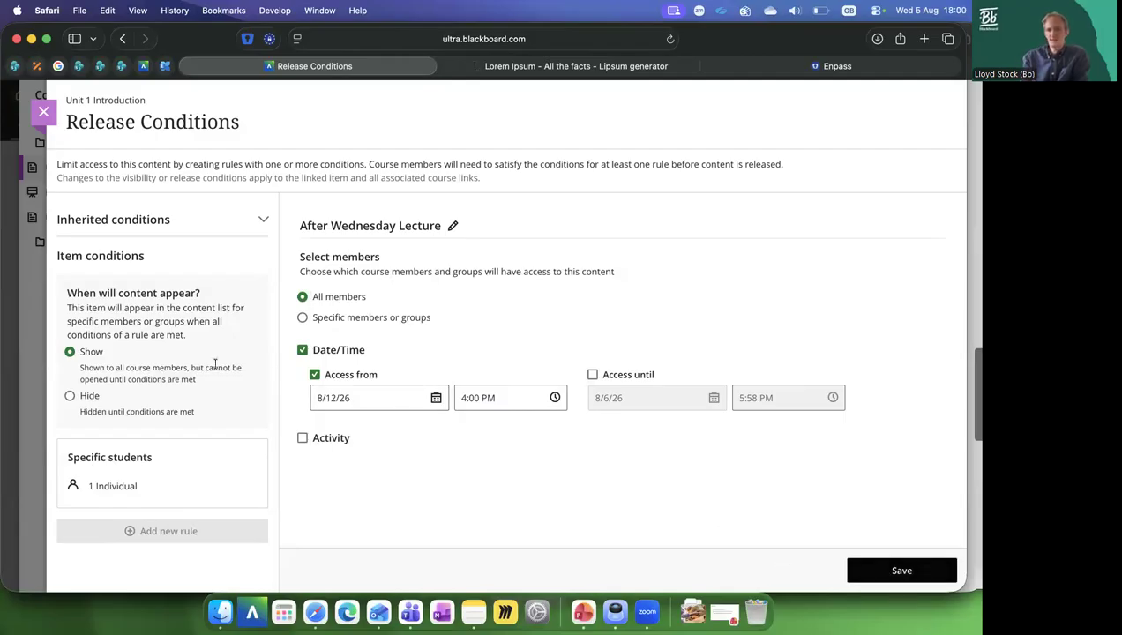
scroll(216, 368, "down", 1)
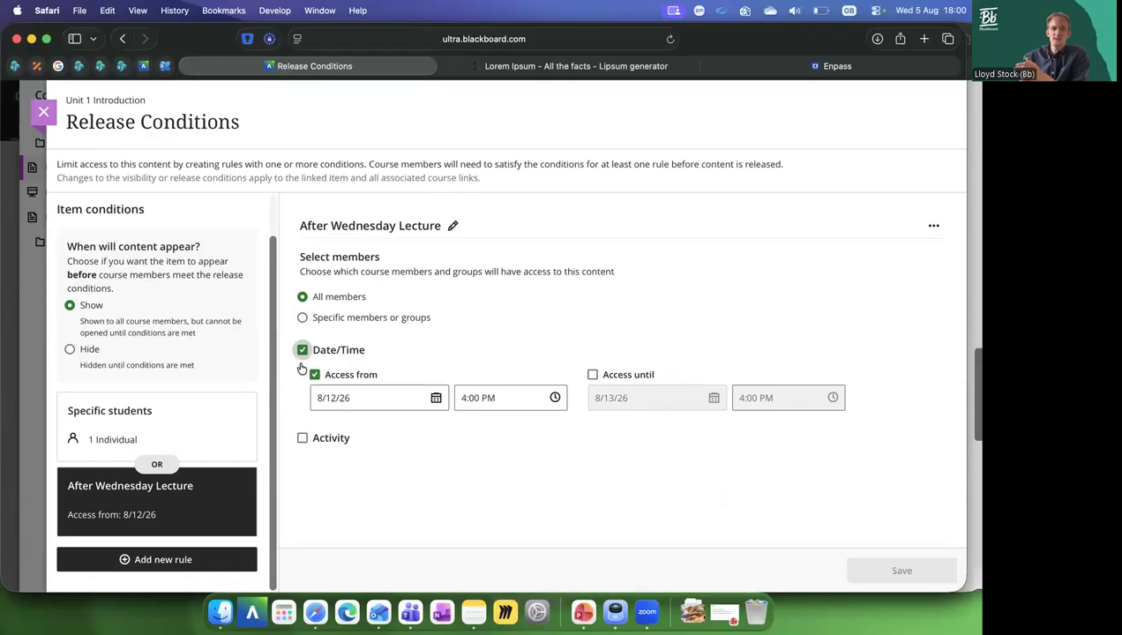
left_click(301, 439)
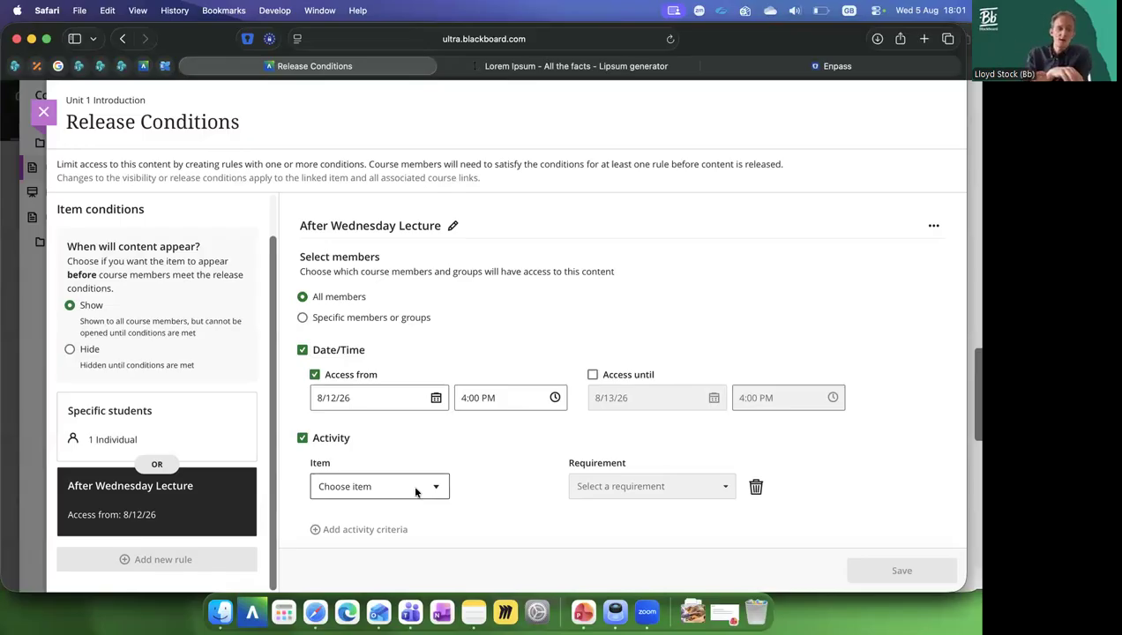
left_click(302, 439)
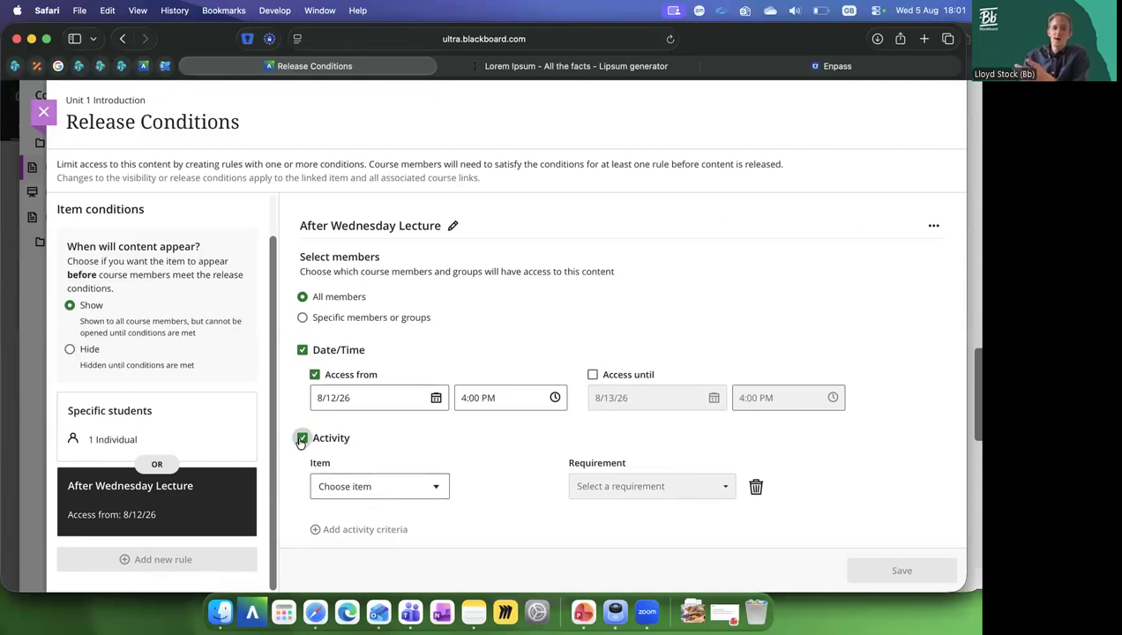
left_click(302, 356)
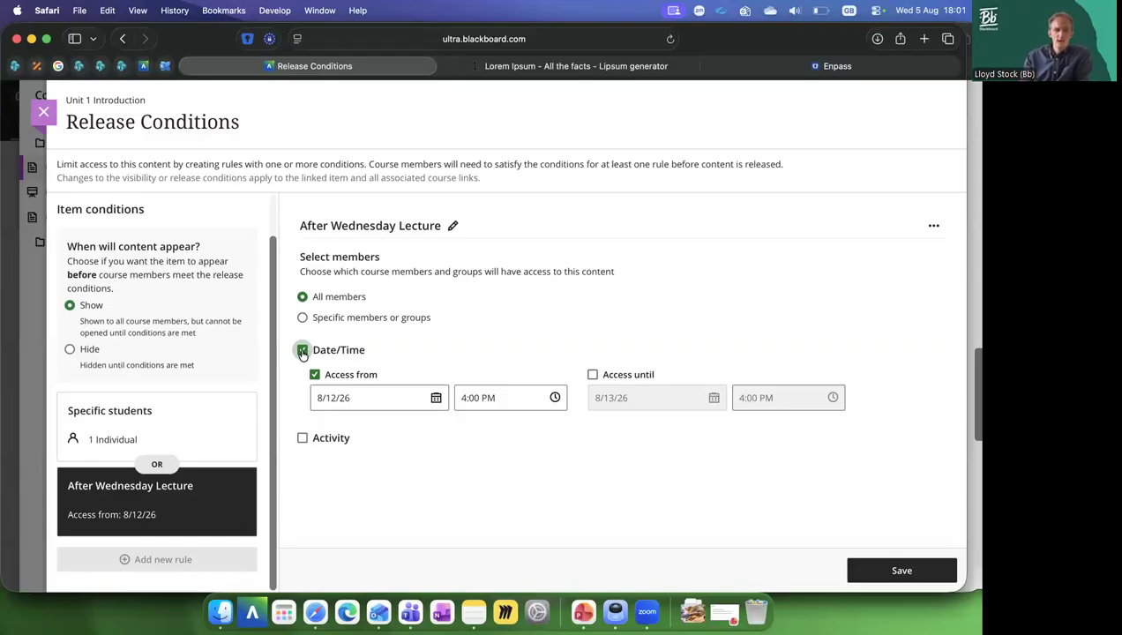
left_click(303, 351)
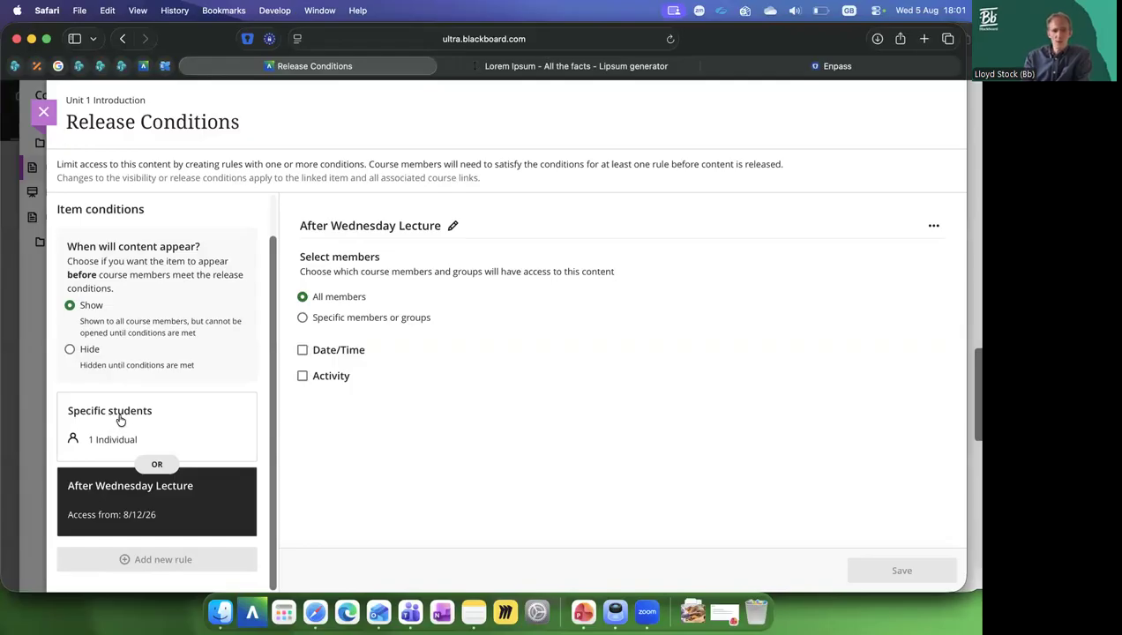
Discard the unsaved rule changes and delete the "Specific students" rule.
left_click(191, 414)
left_click(588, 380)
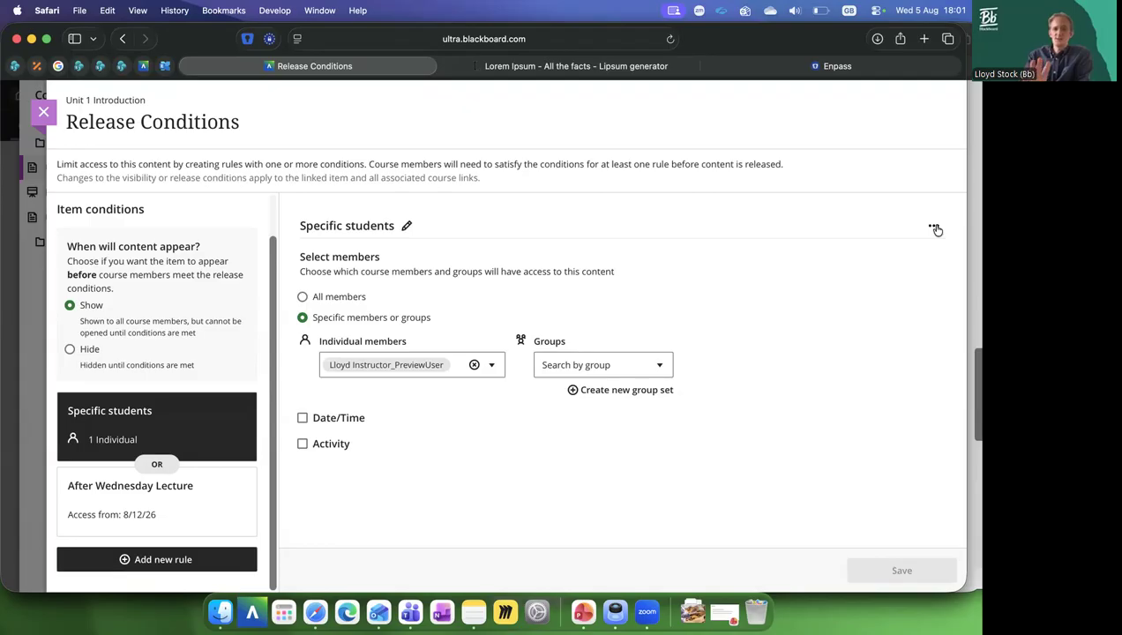
left_click(933, 227)
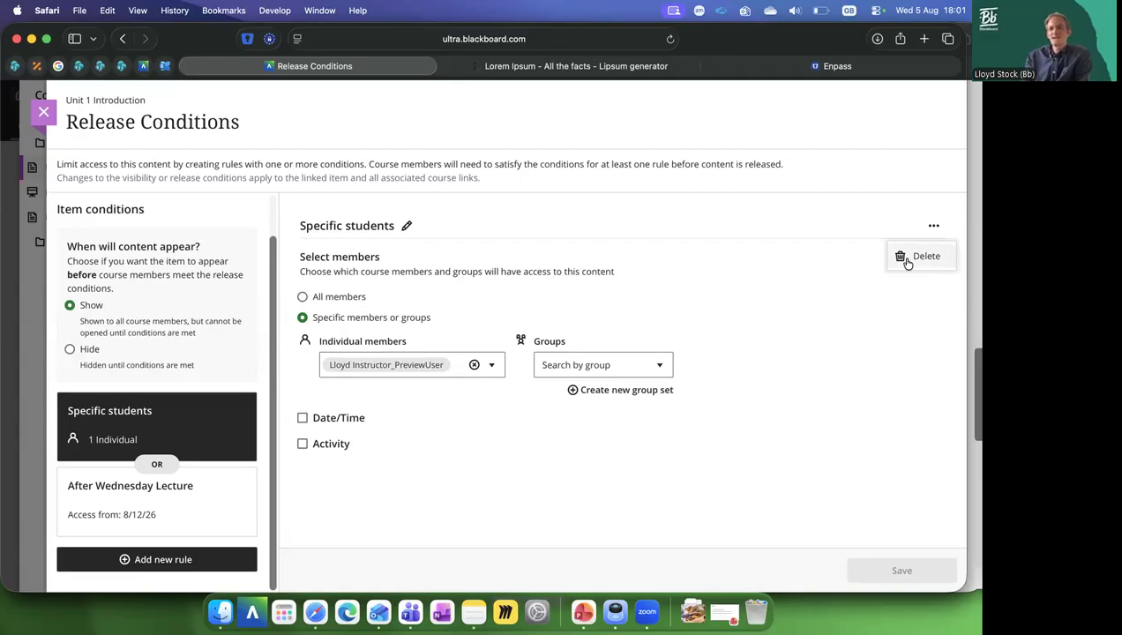
left_click(907, 264)
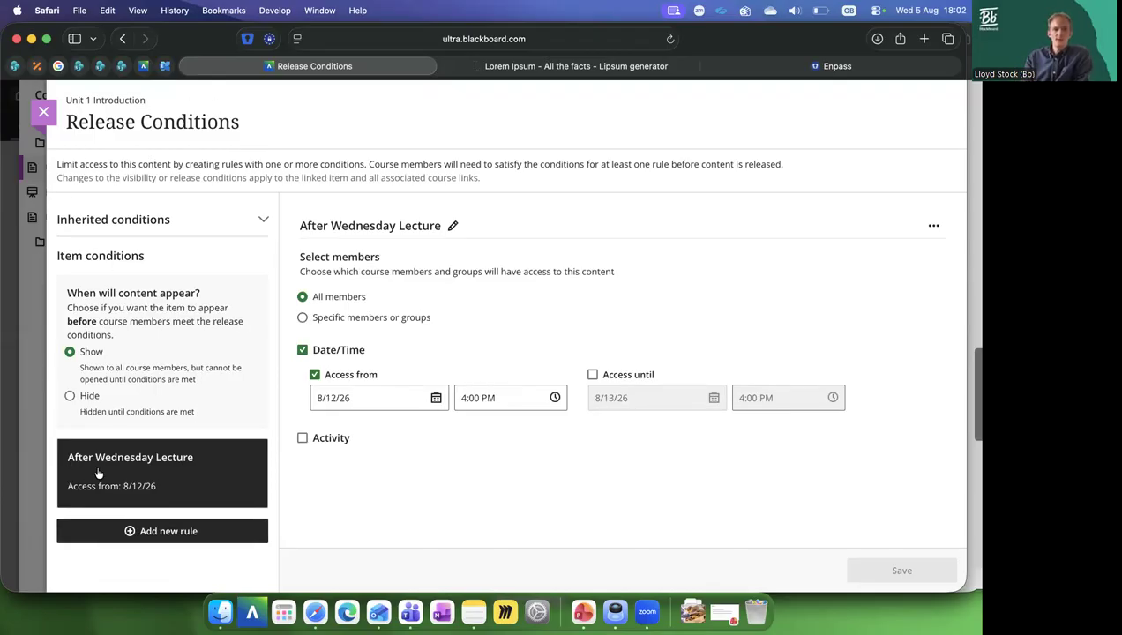
Review the conditions that the document inherits from its parent module and folder.
triple_click(122, 464)
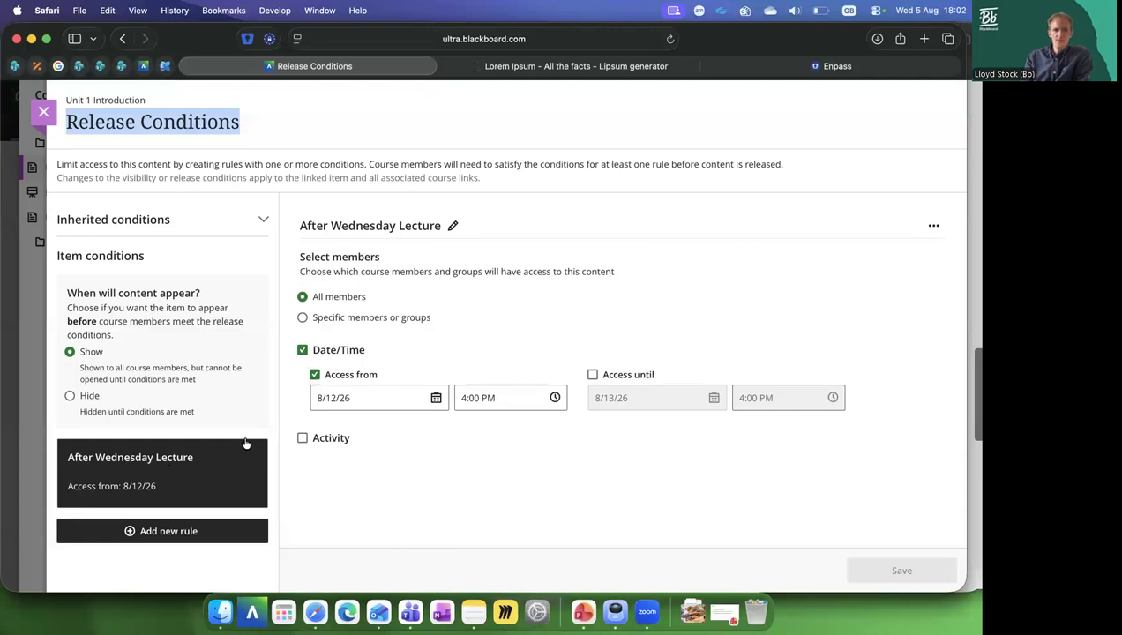
left_click(262, 221)
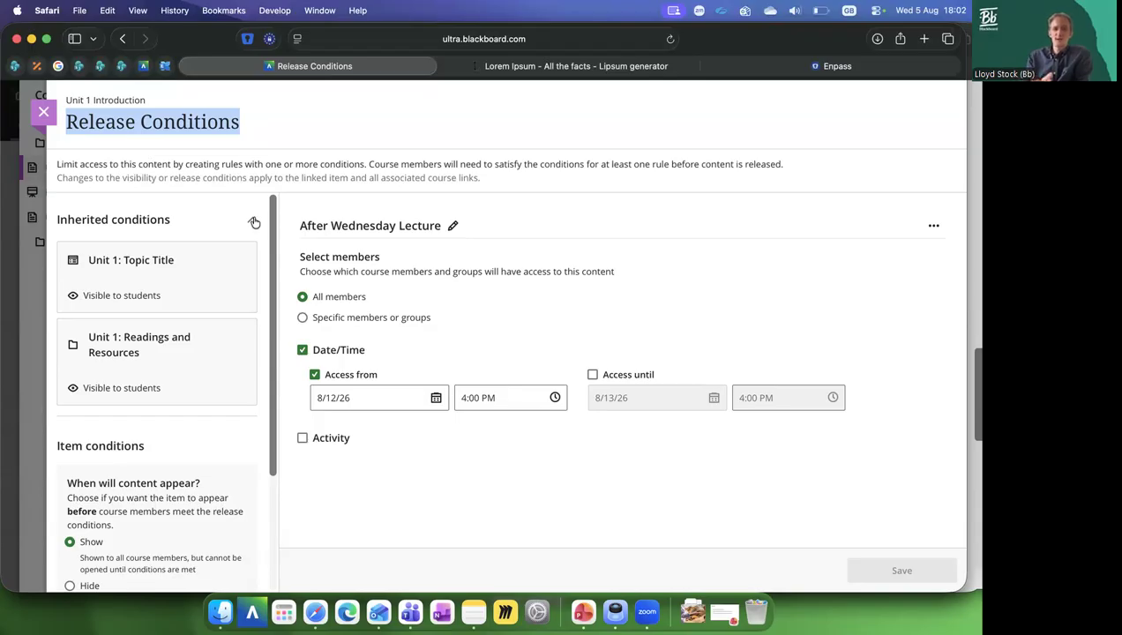
left_click(254, 222)
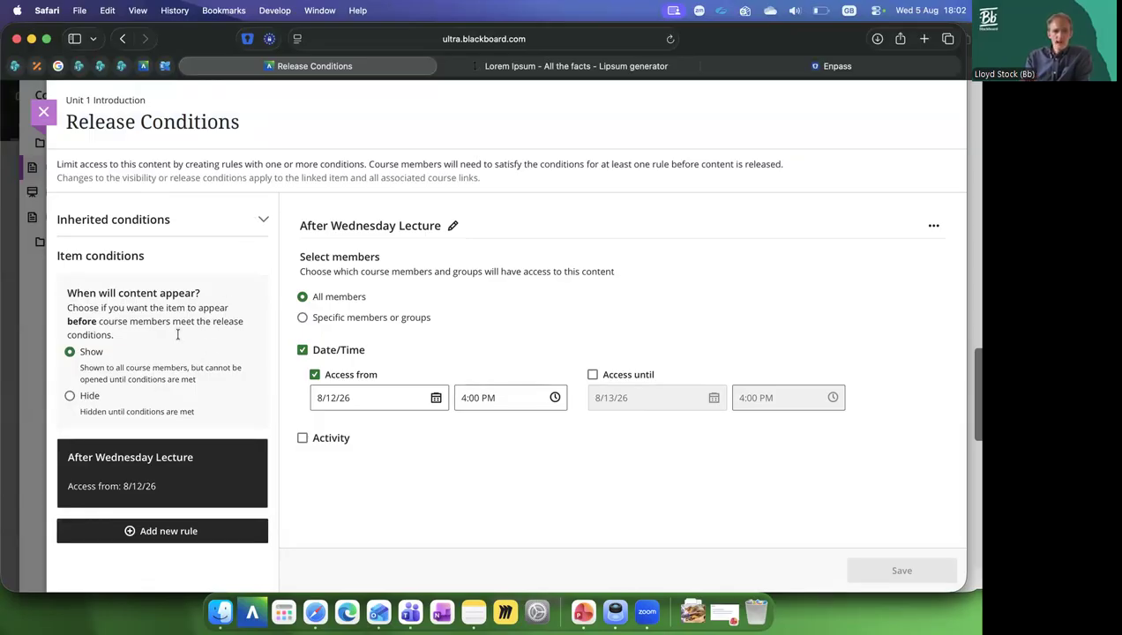
Try hiding the document until its conditions are met, and restore the Show option.
left_click_drag(67, 293, 122, 336)
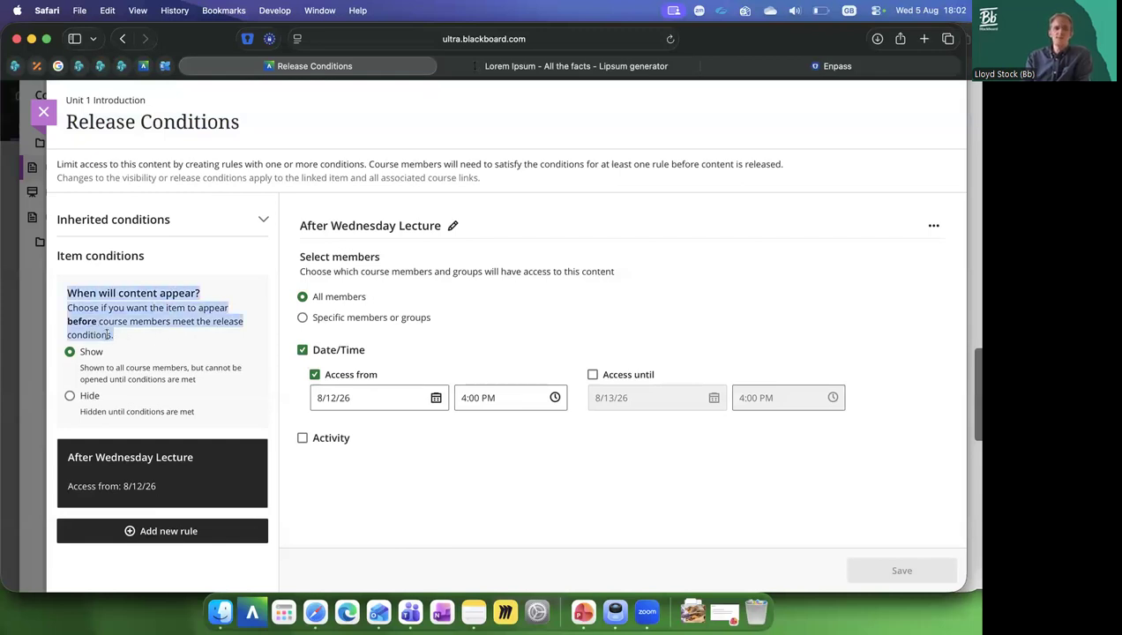
left_click(78, 405)
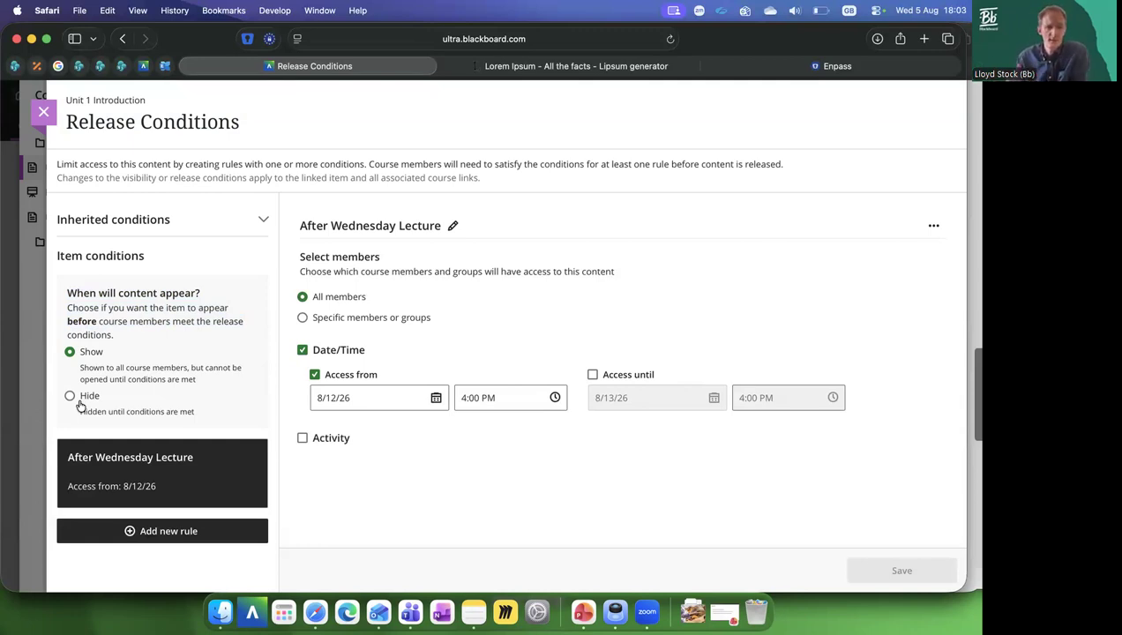
left_click(71, 396)
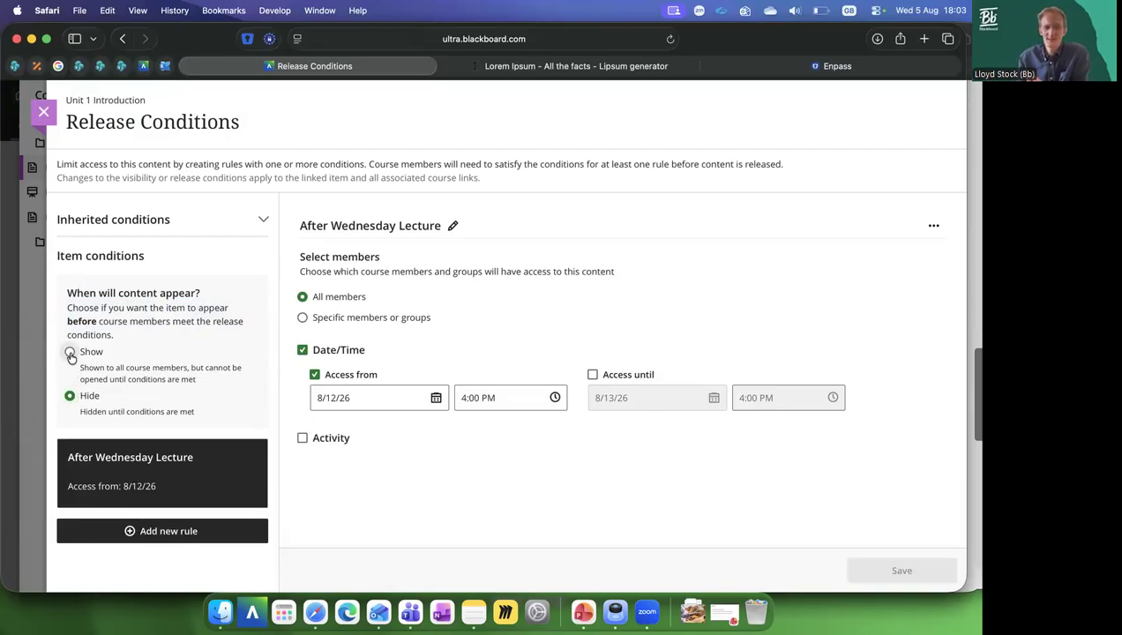
left_click(70, 354)
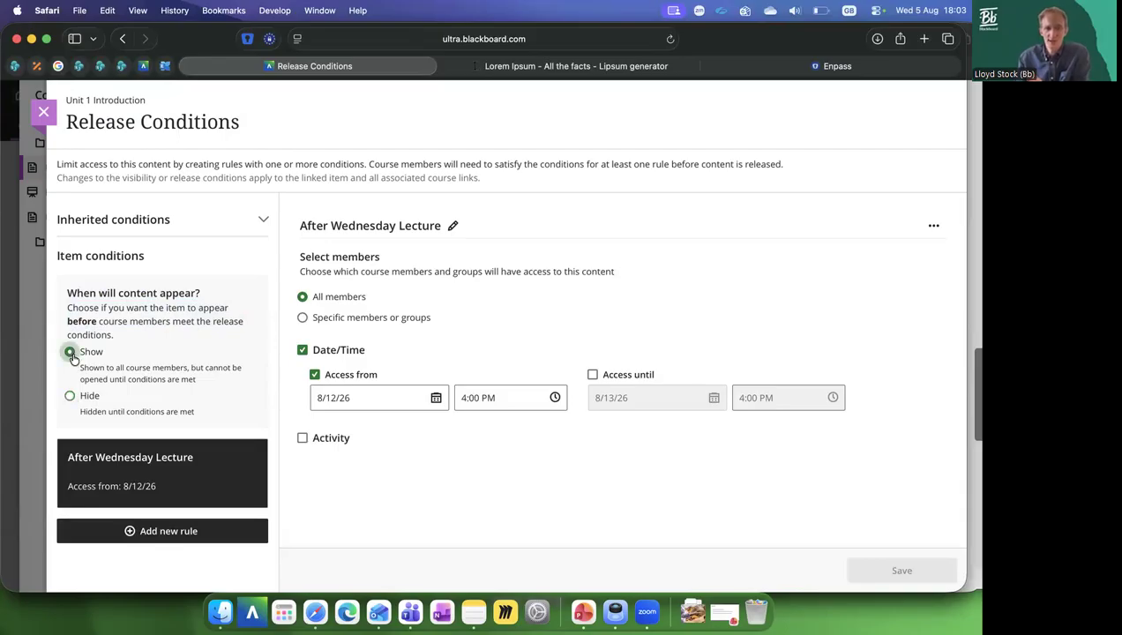
Close the release conditions and the Unit 1 Introduction document to return to the course content.
left_click(46, 113)
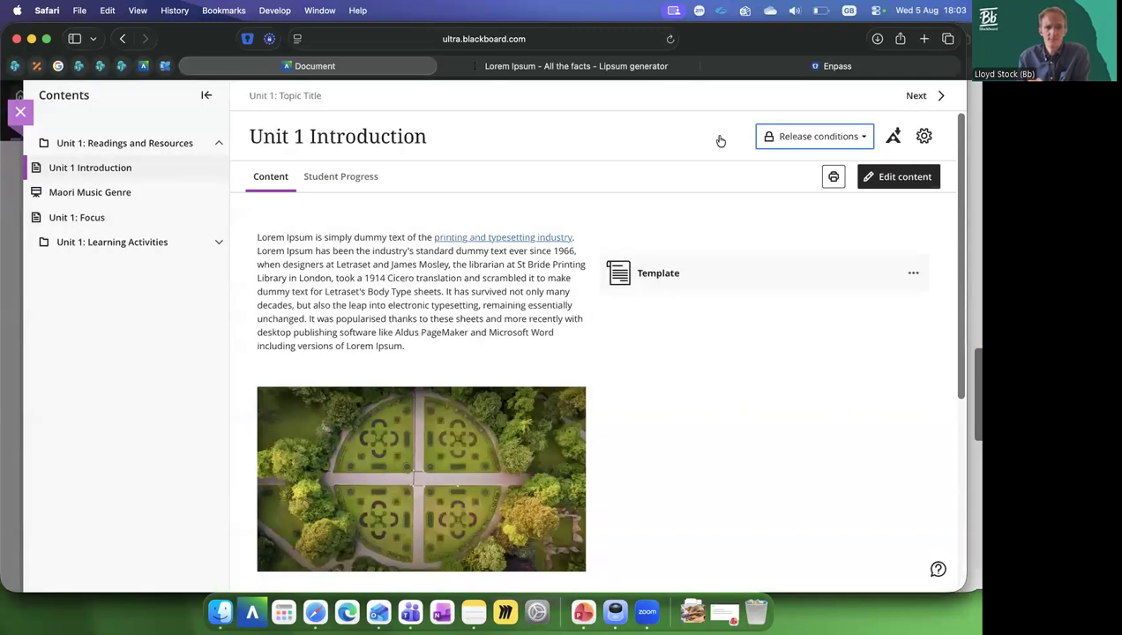
left_click(807, 142)
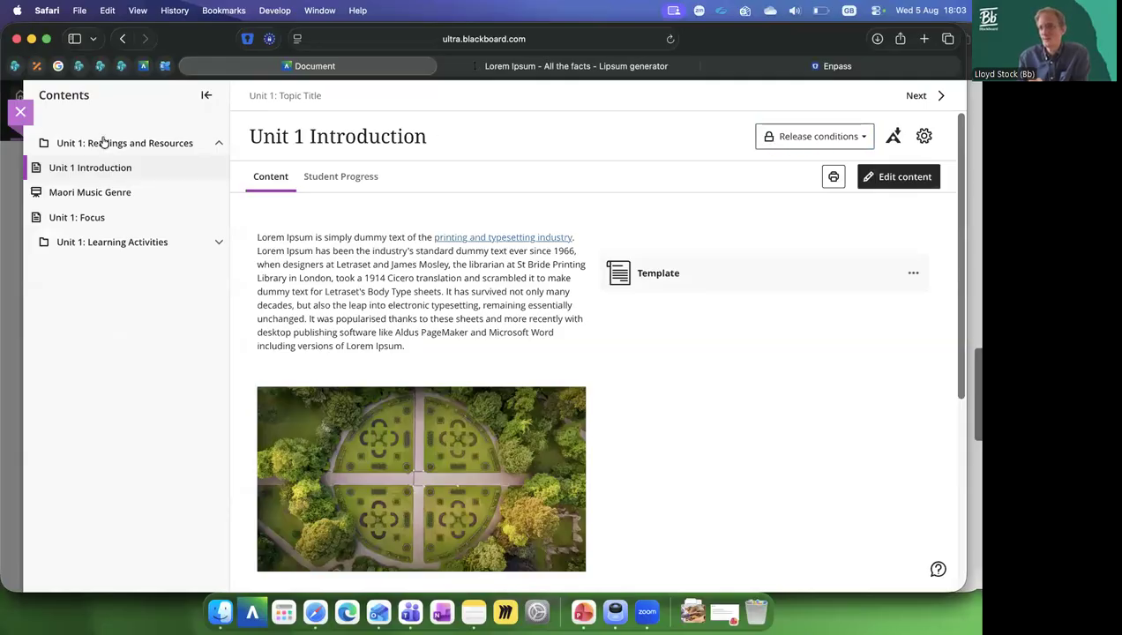
left_click(24, 119)
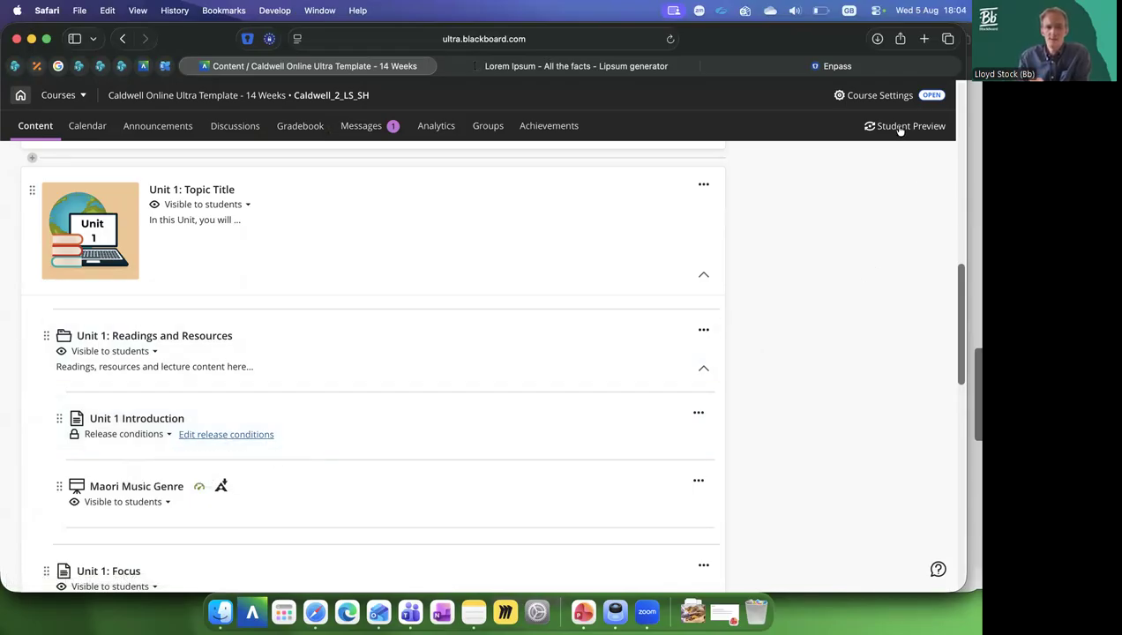
Check the availability of Unit 1 Introduction inside Unit 1: Readings and Resources in student preview, and exit the preview.
left_click(898, 126)
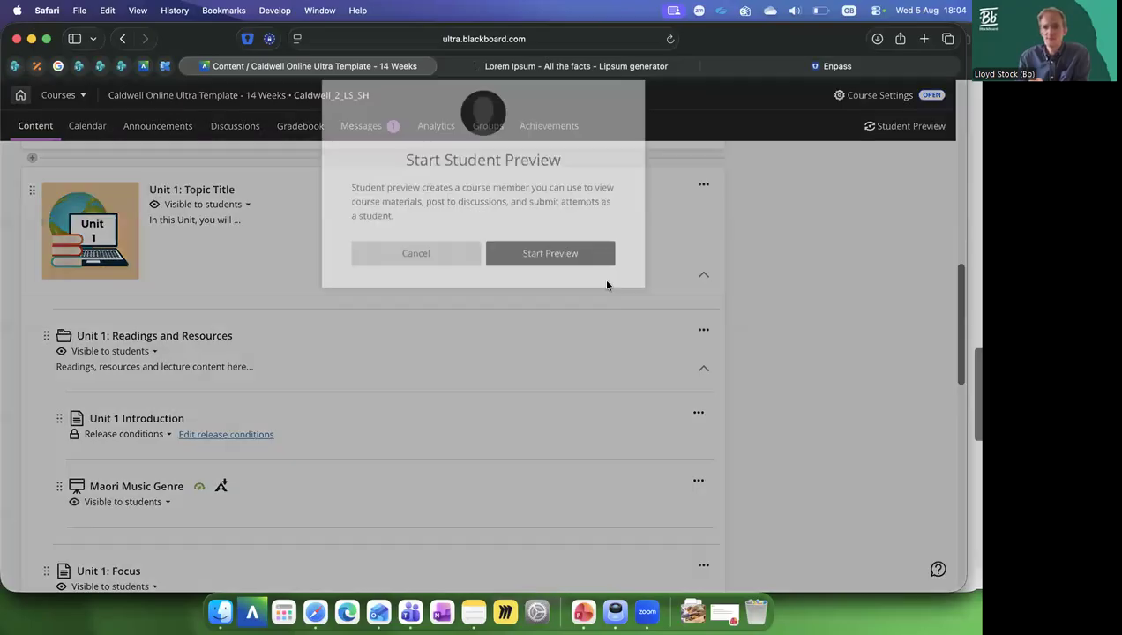
left_click(593, 257)
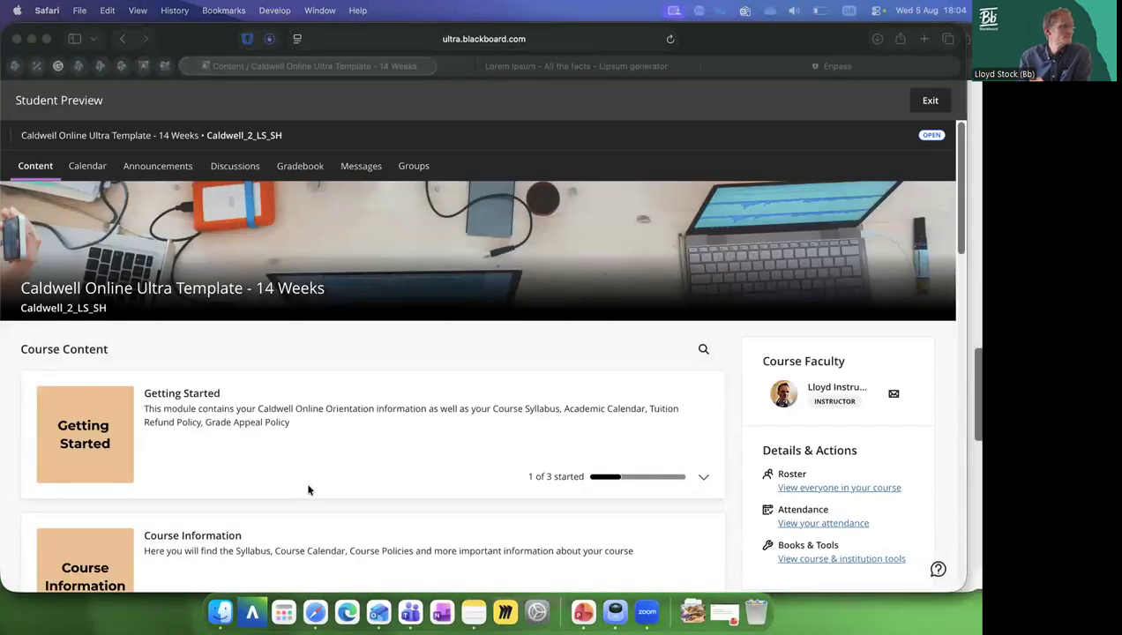
scroll(300, 450, "down", 8)
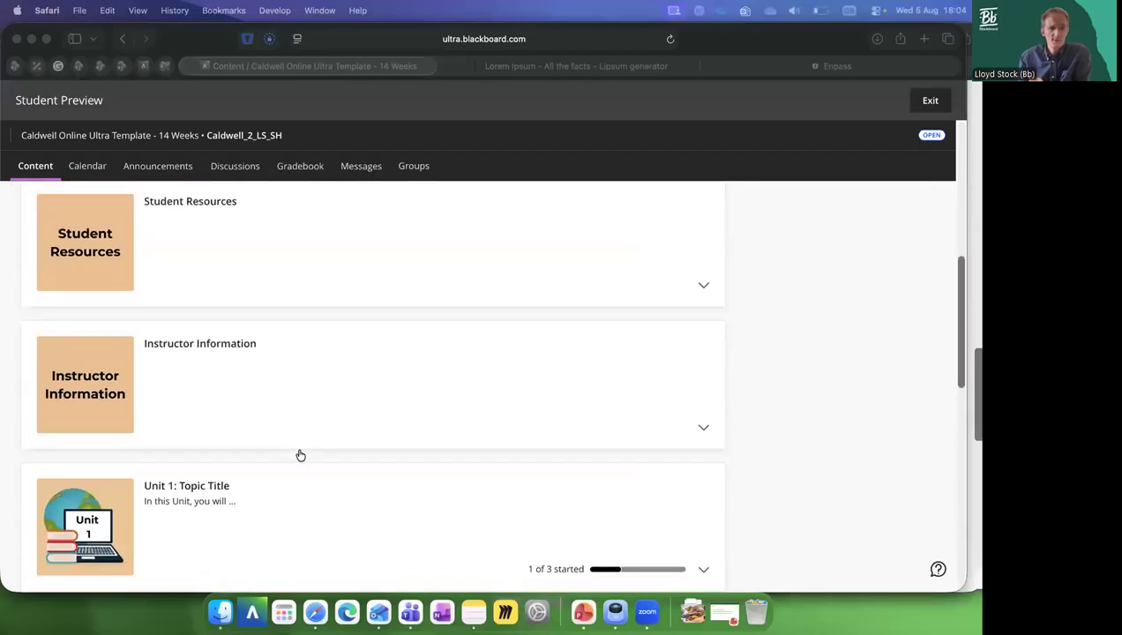
scroll(300, 455, "down", 2)
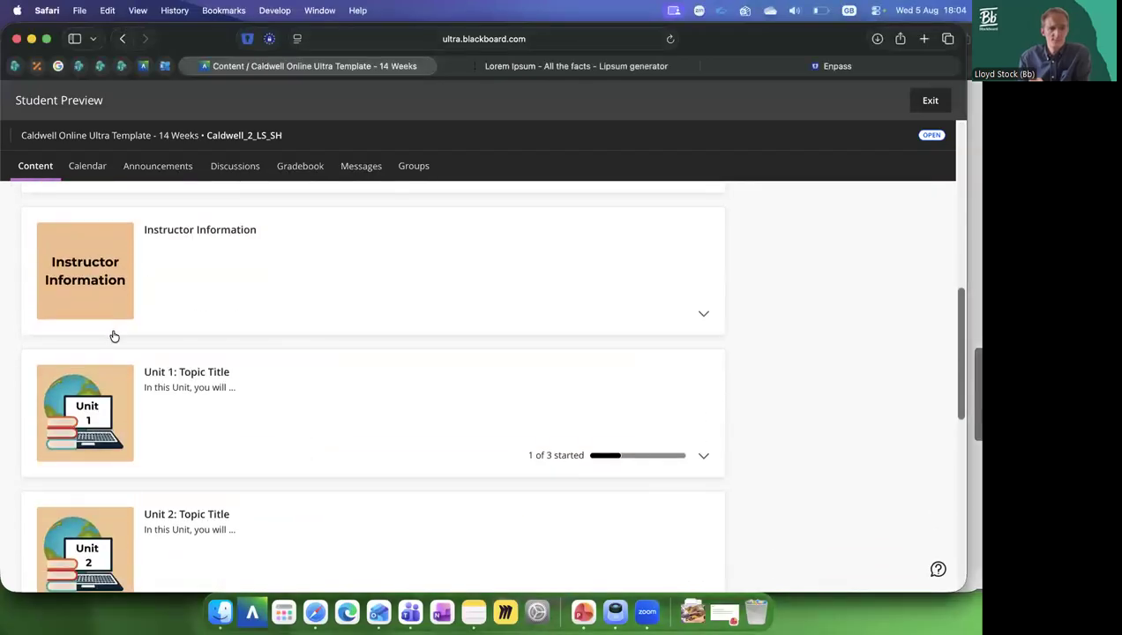
left_click(113, 336)
scroll(124, 305, "down", 3)
left_click(134, 291)
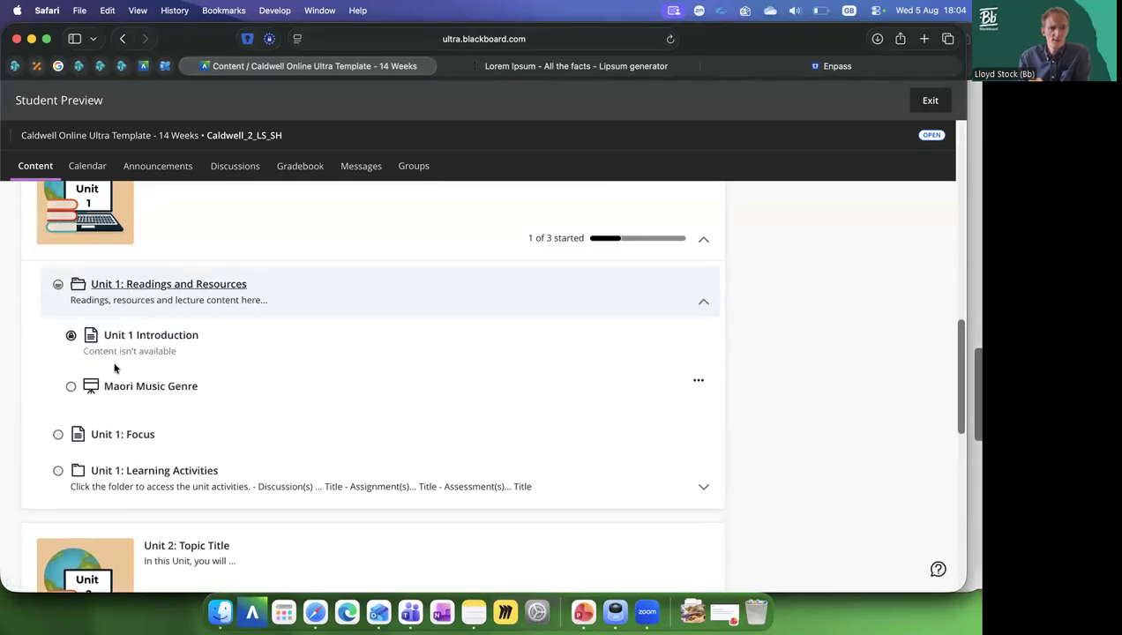
mouse_move(131, 355)
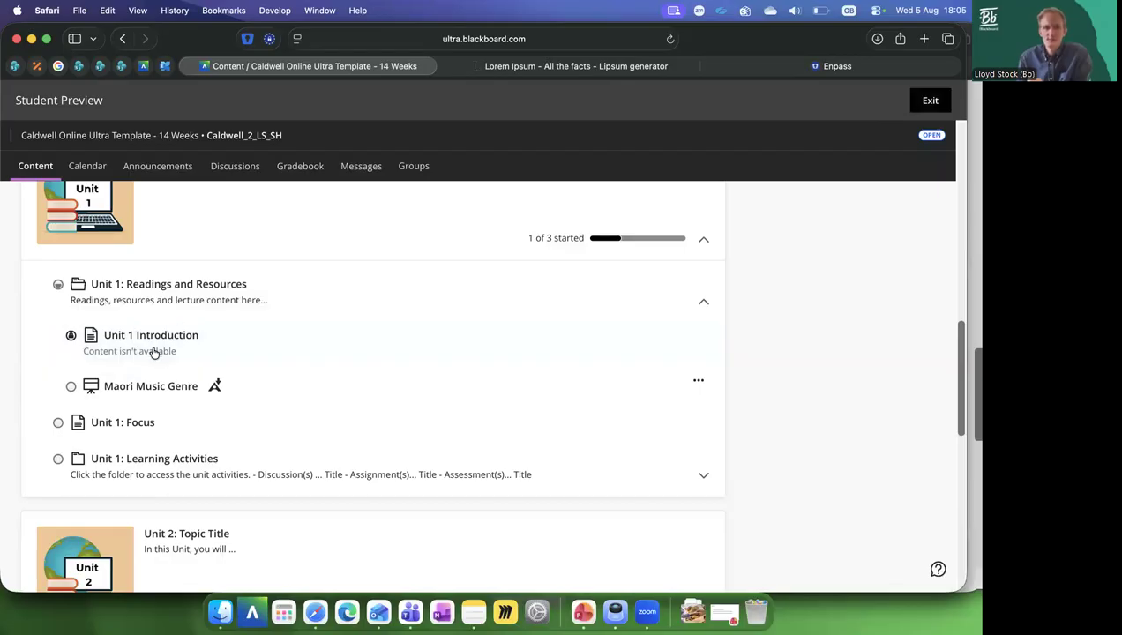
mouse_move(153, 352)
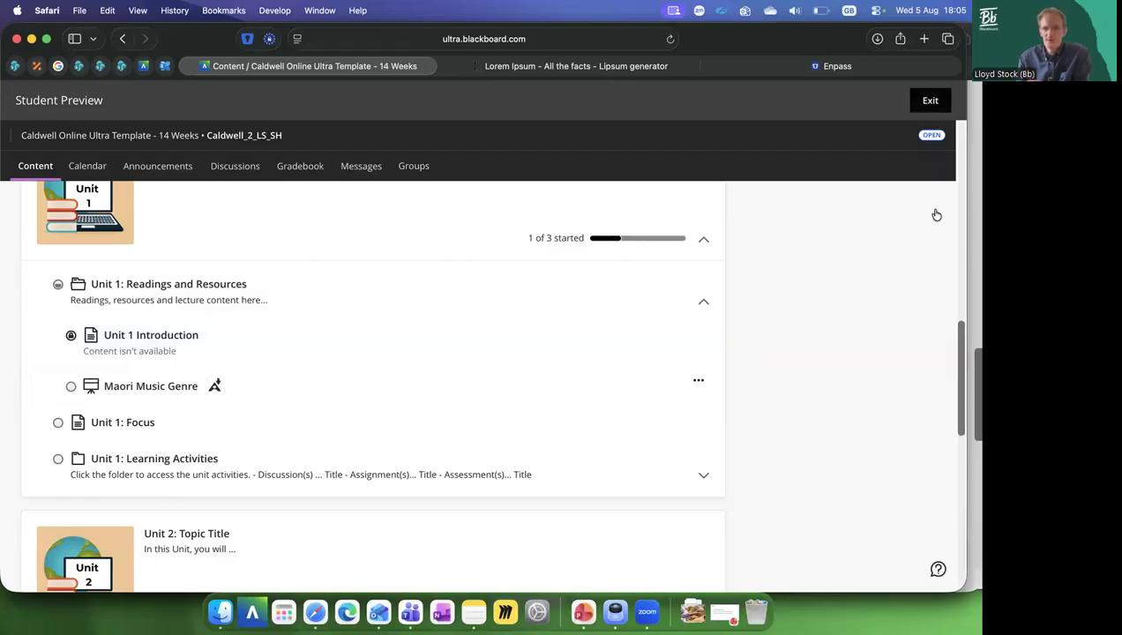
left_click(930, 99)
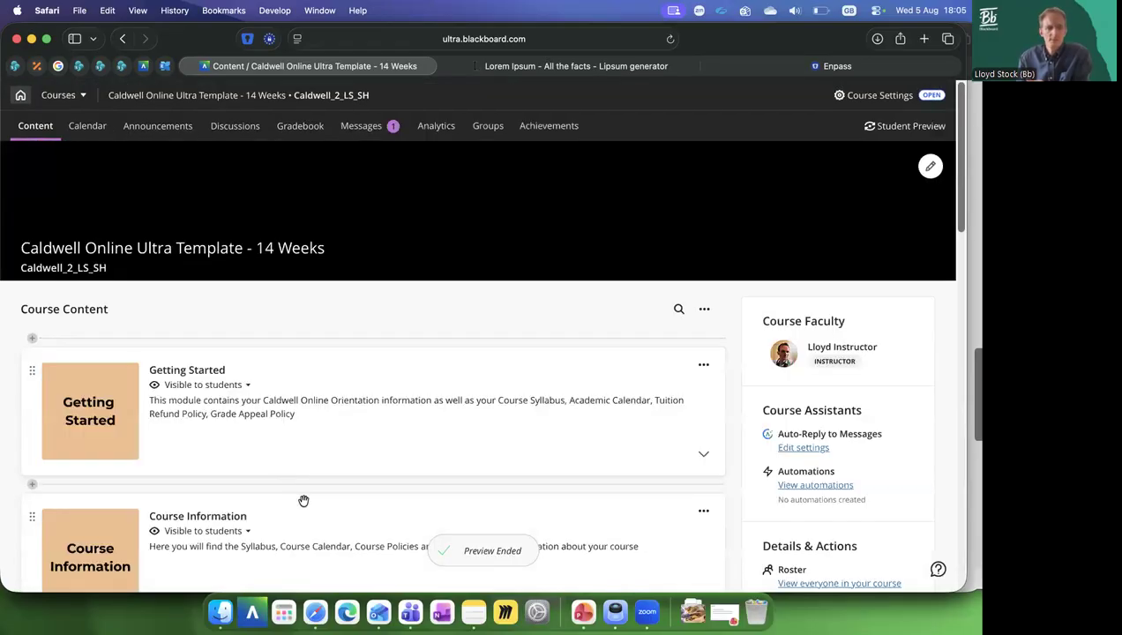
Expand the Unit 1: Topic Title module and its Readings and Resources folder in the instructor's course content.
scroll(306, 485, "down", 5)
scroll(306, 484, "down", 6)
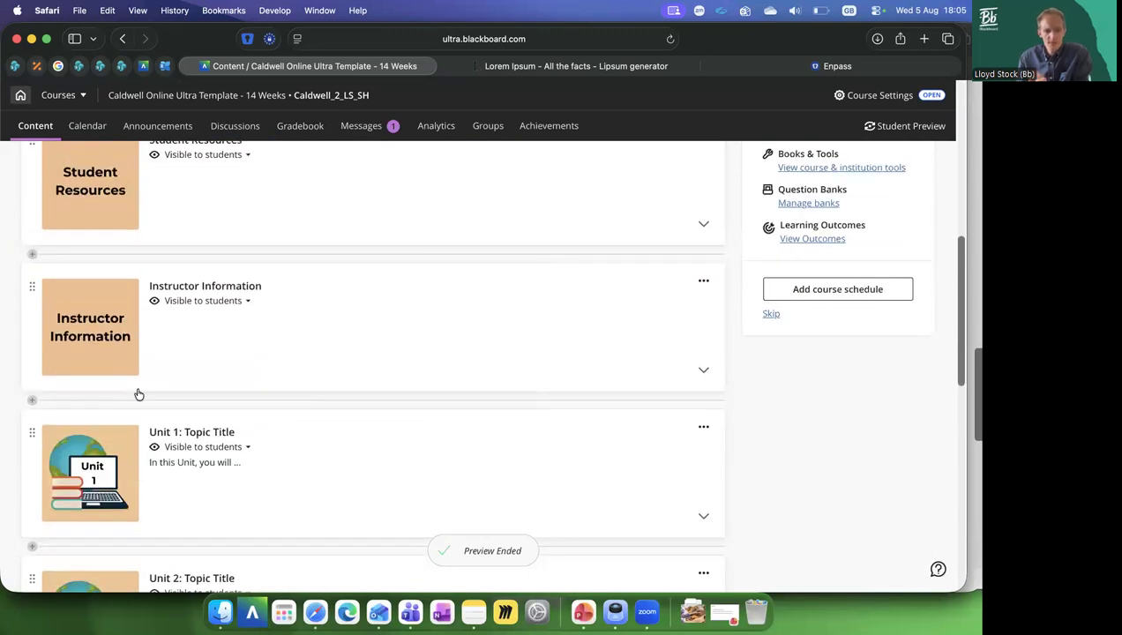
left_click(139, 397)
scroll(222, 436, "down", 4)
left_click(235, 435)
scroll(178, 438, "down", 2)
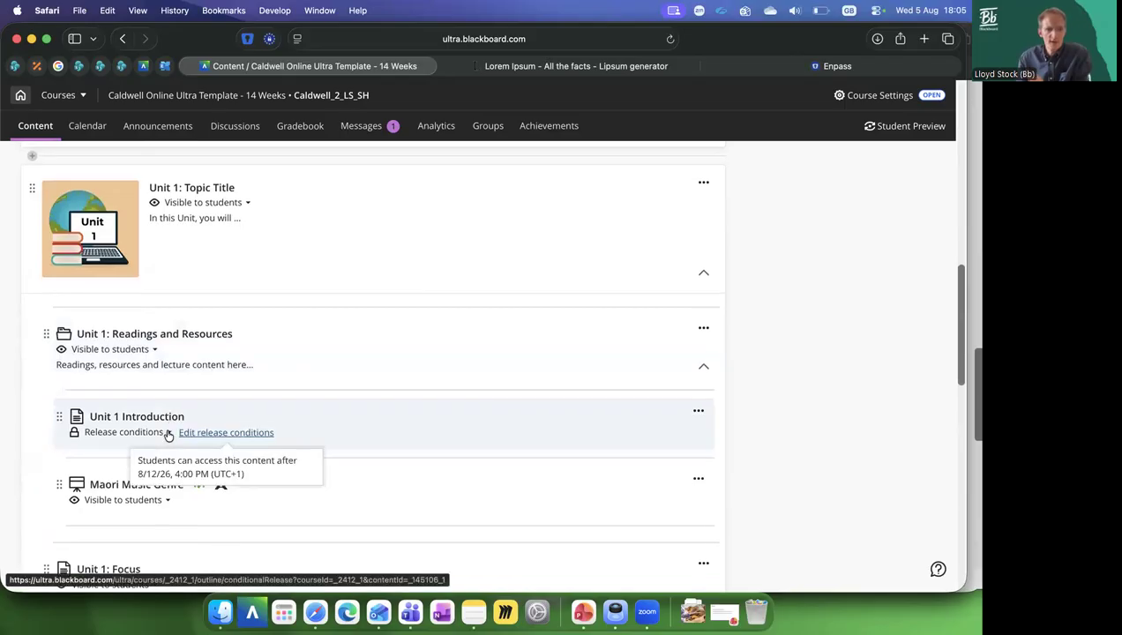
Review the visibility options and the "After Wednesday Lecture" release conditions of Unit 1 Introduction, and close them.
left_click(168, 433)
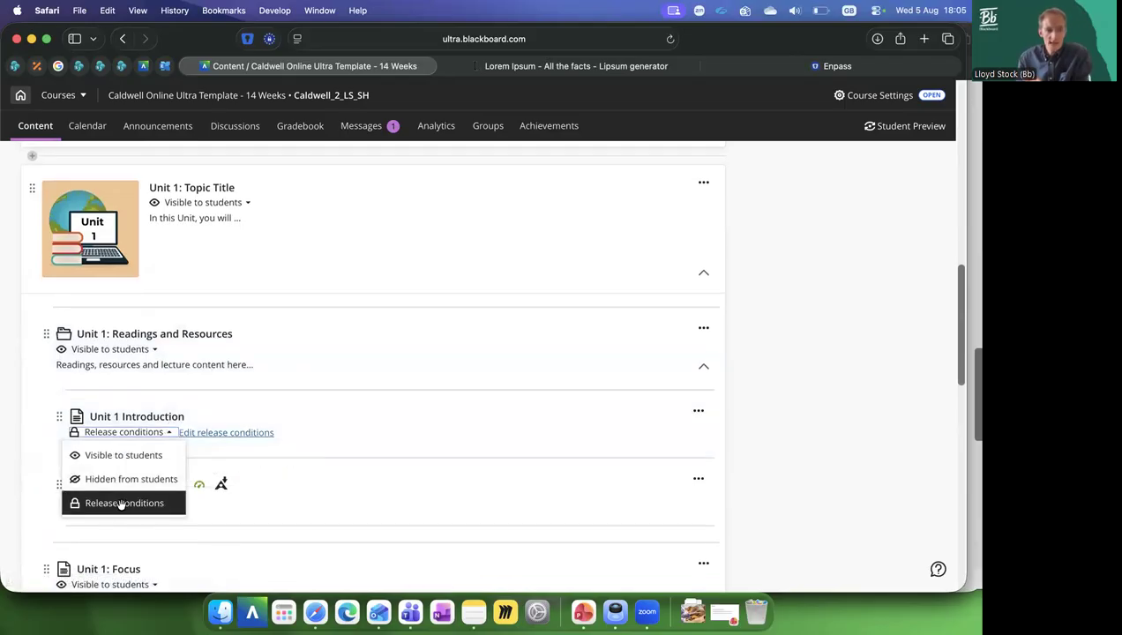
left_click(203, 439)
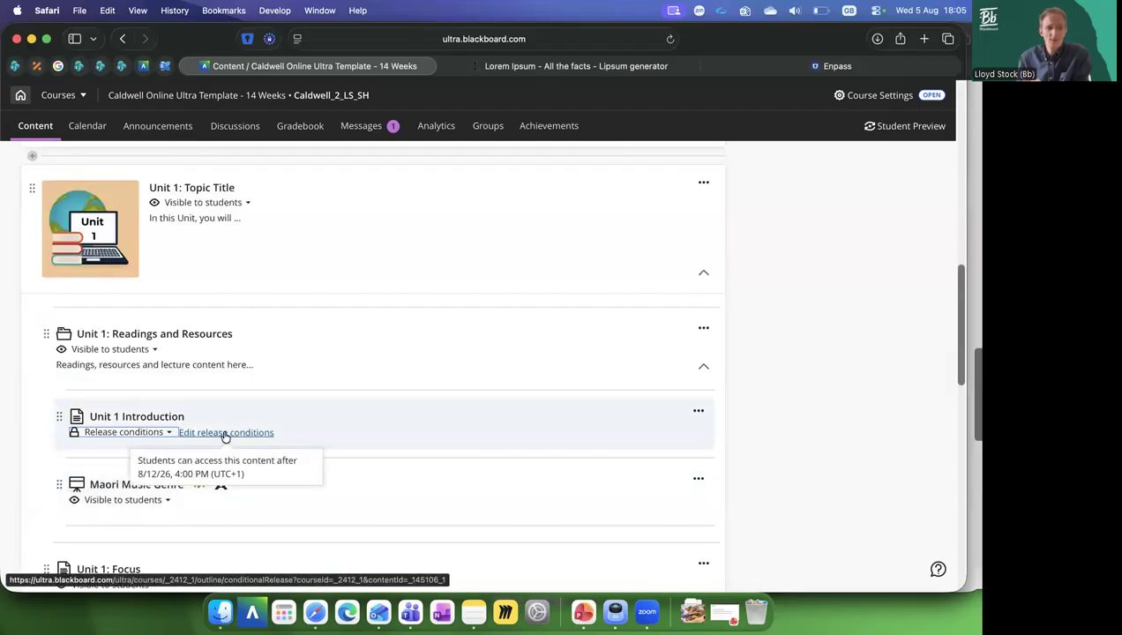
left_click(224, 432)
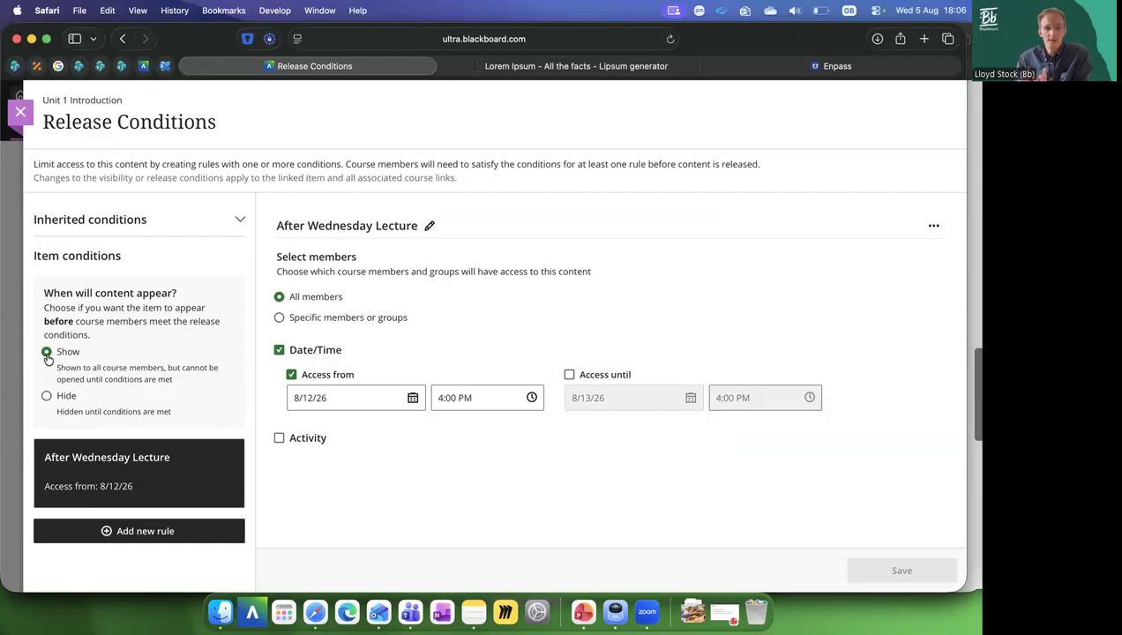
left_click(126, 404)
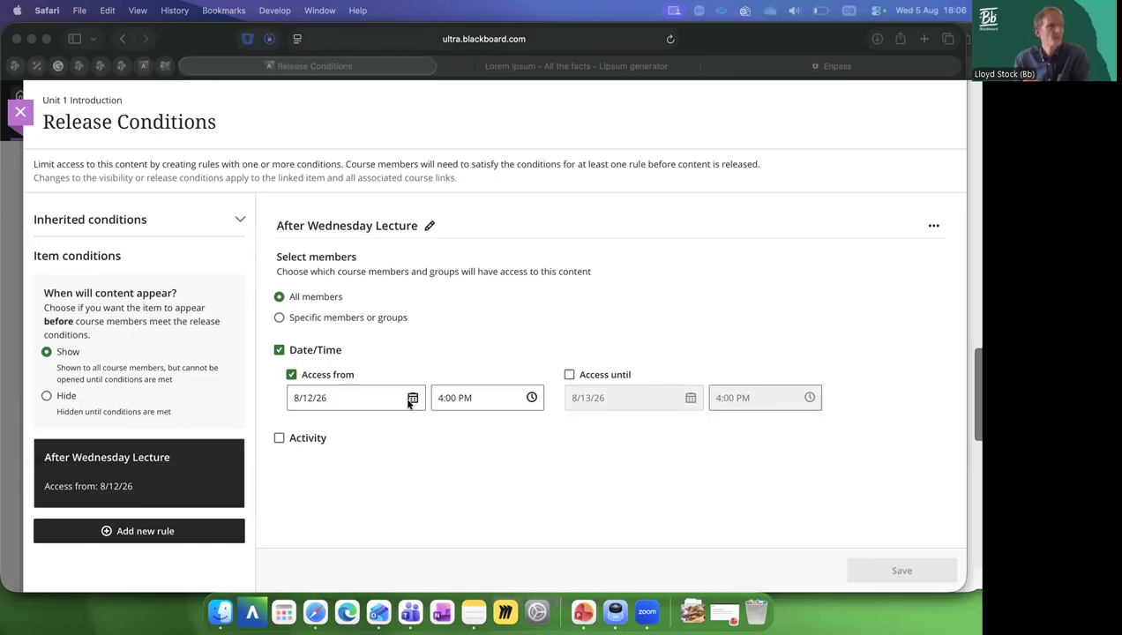
left_click(23, 121)
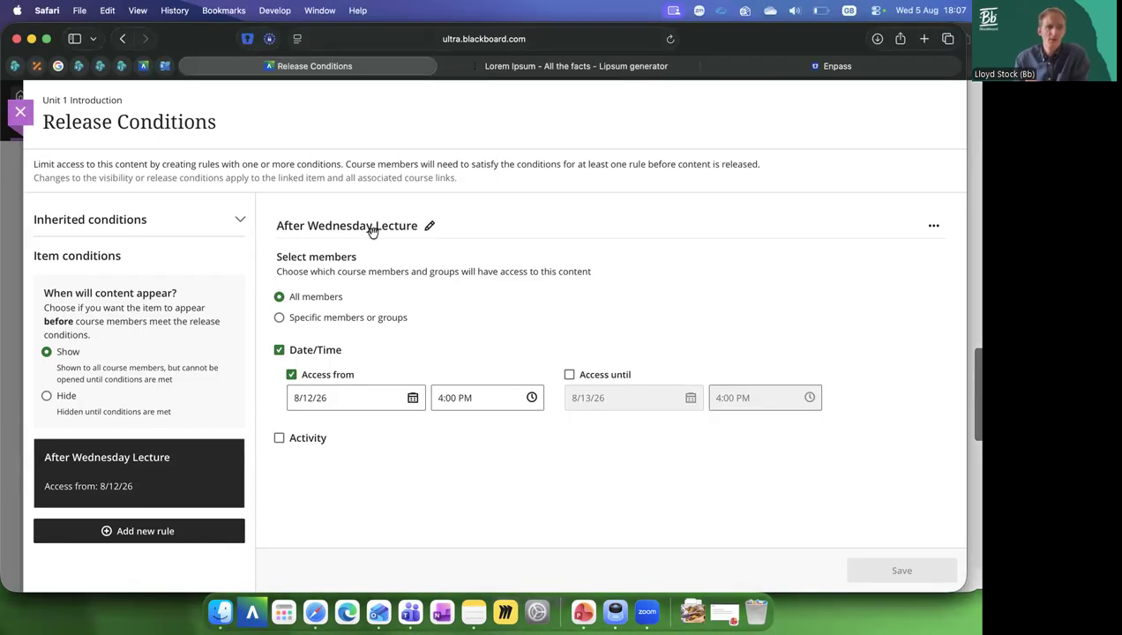
key("Escape")
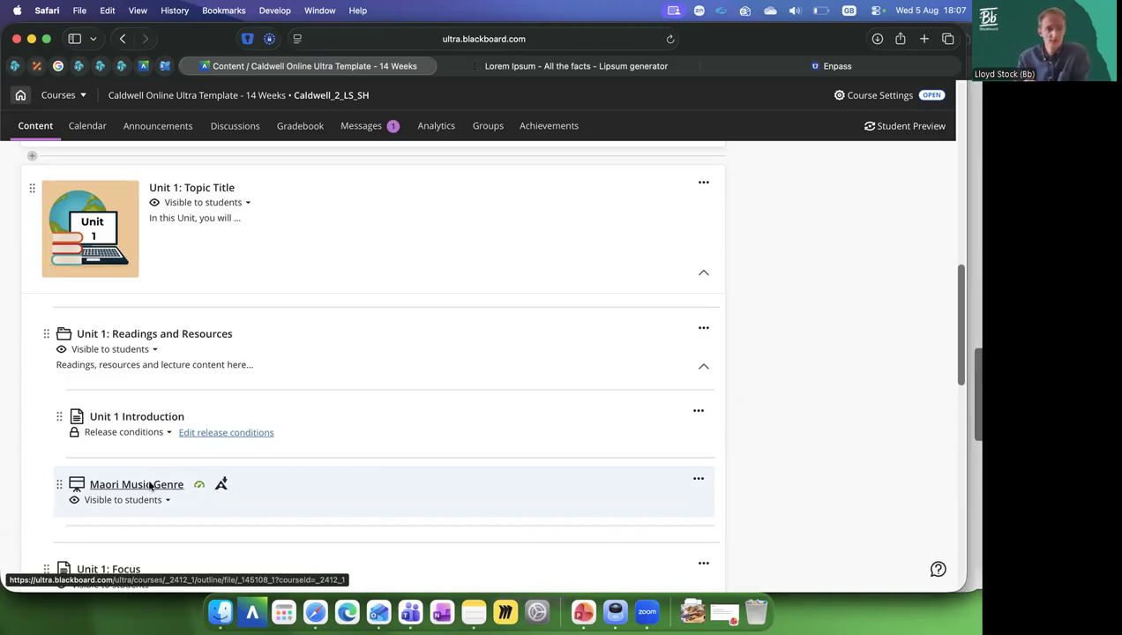
View the Maori Music Genre presentation and its module contents list, and return to the course content.
left_click(150, 484)
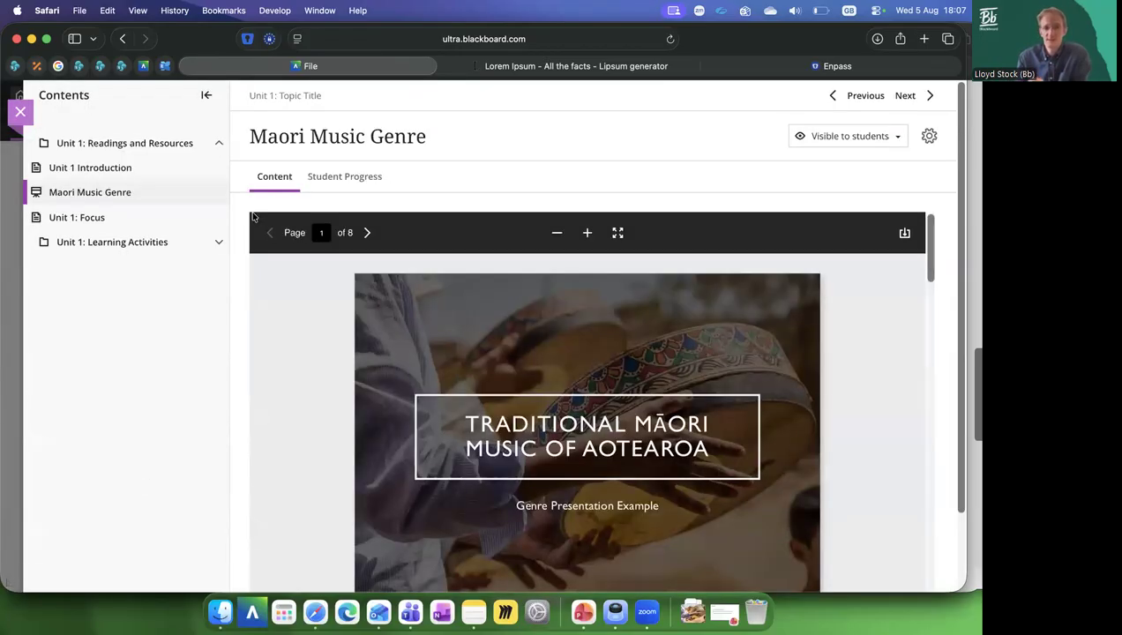
left_click(78, 169)
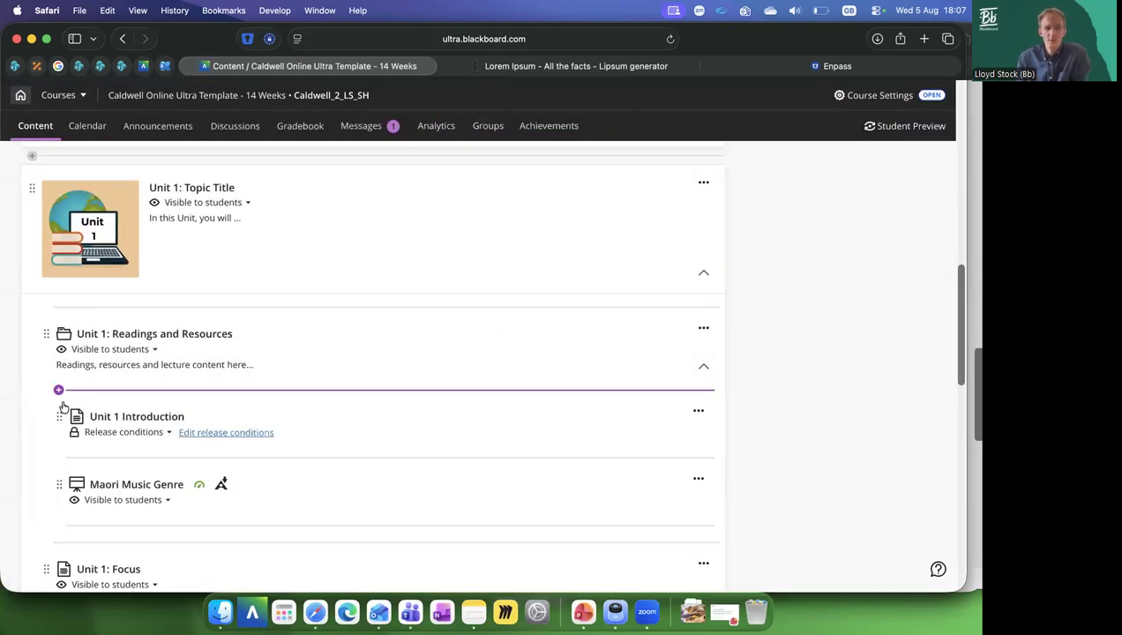
Create a new web link above Unit 1 Introduction in the Readings and Resources folder, with the display name "Caldwell University".
left_click(60, 389)
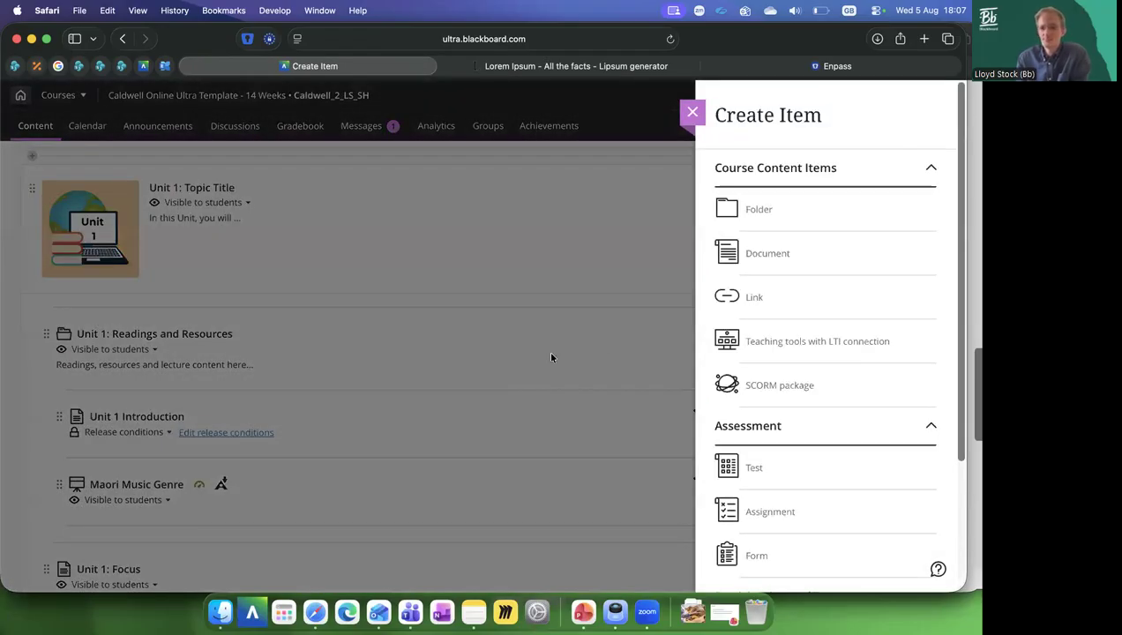
left_click(746, 298)
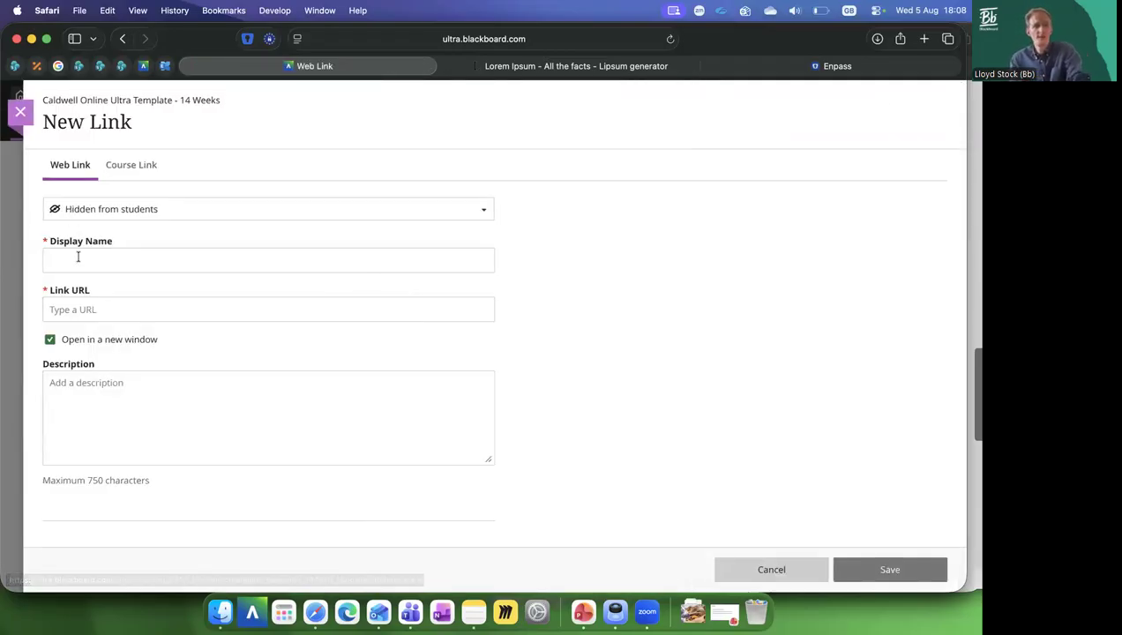
left_click(78, 256)
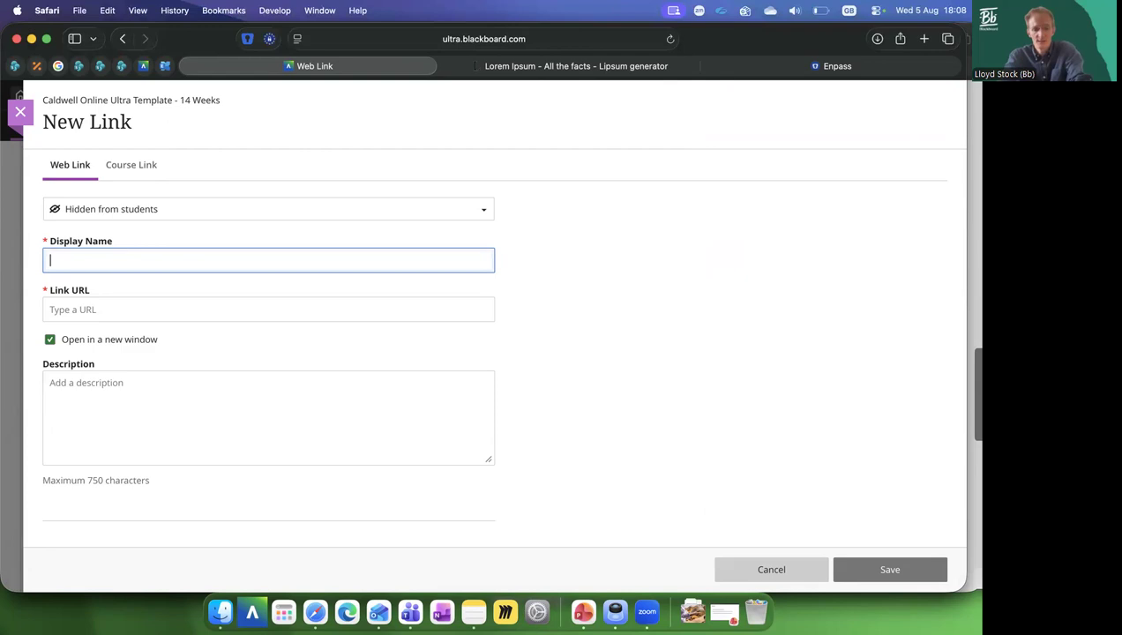
type("C")
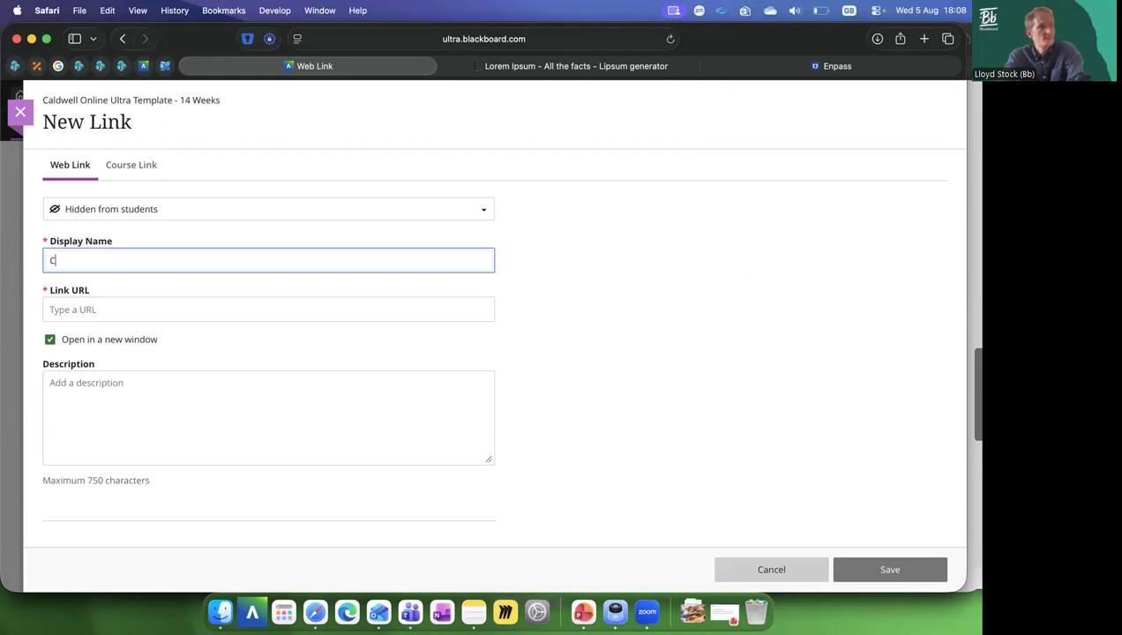
type("aldwell University")
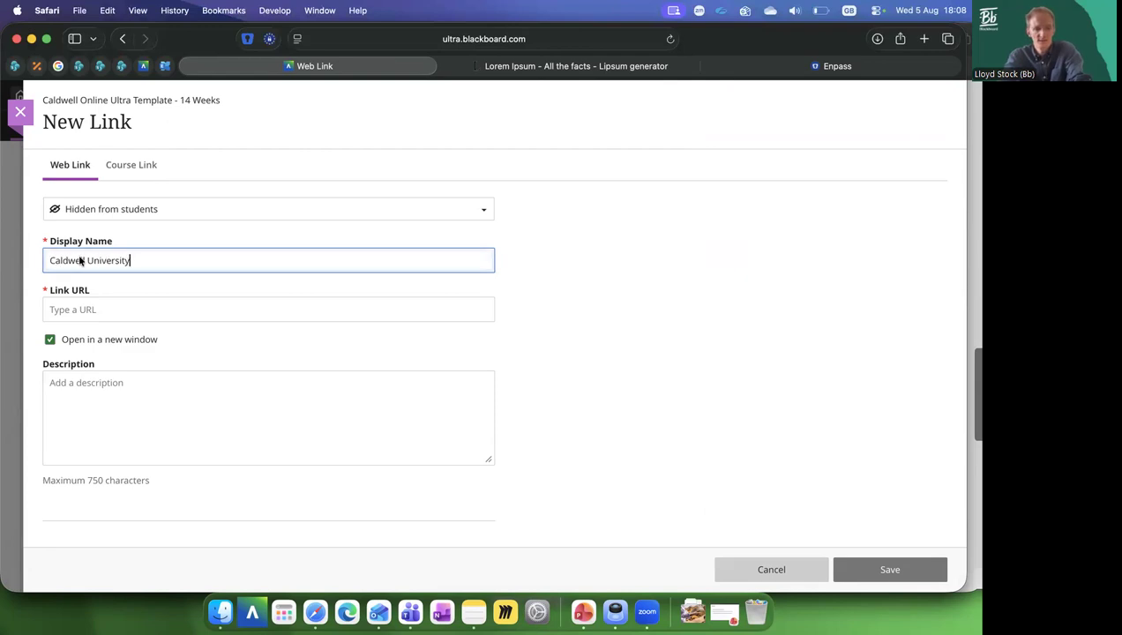
Search the web for Caldwell University and insert the copied address of its first search result as the link URL.
key("super+a")
key("super+c")
key("super+t")
key("super+v")
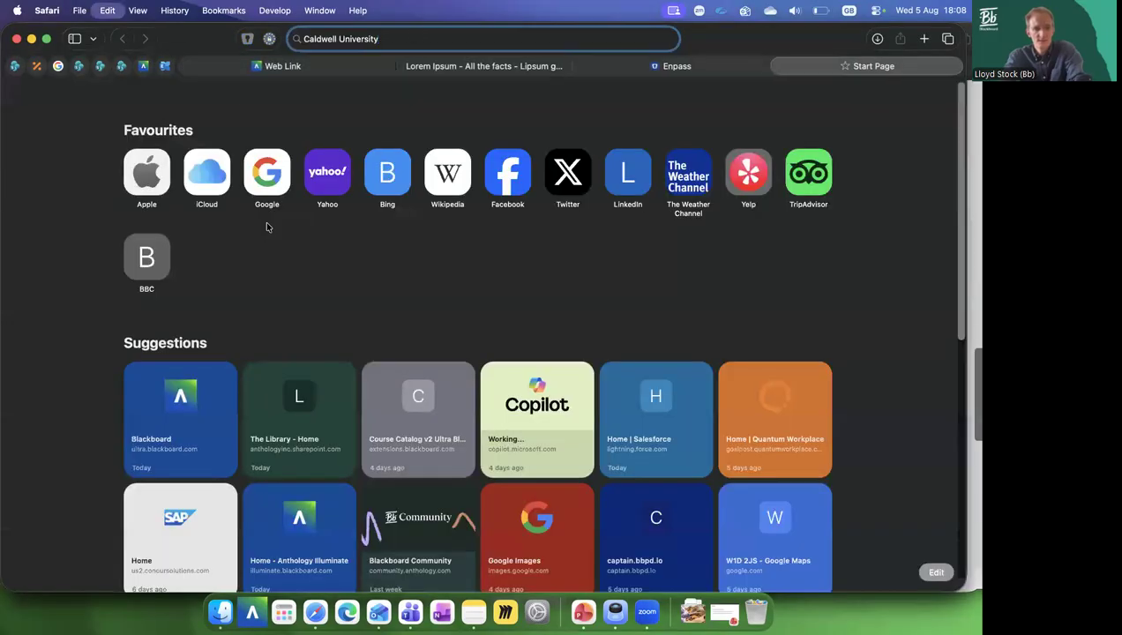
key("Return")
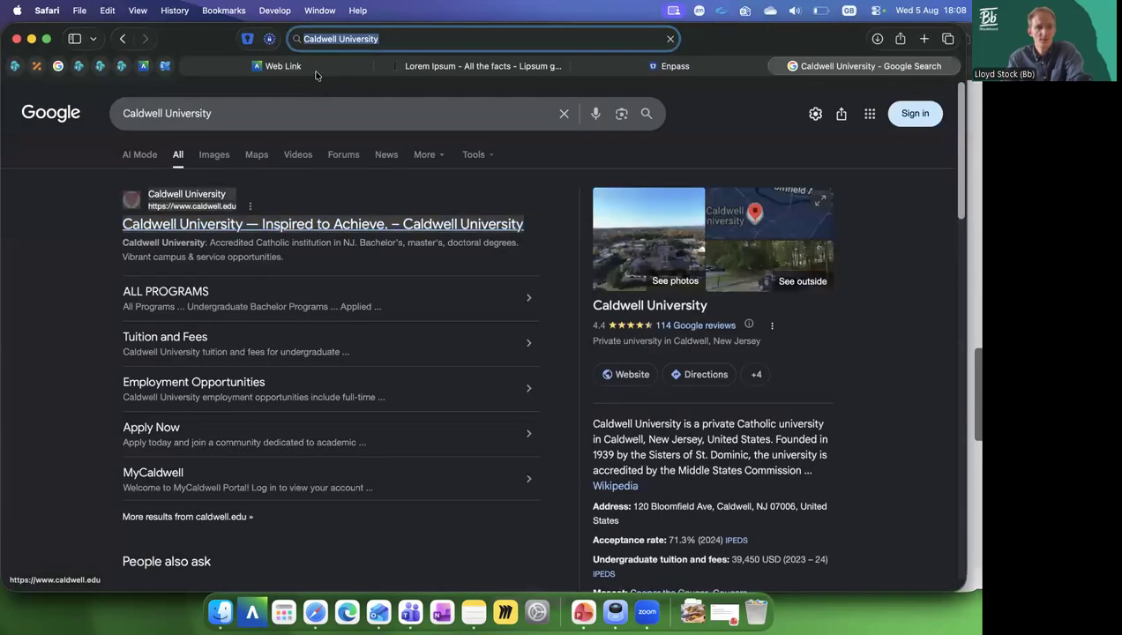
right_click(270, 225)
left_click(313, 357)
key("ctrl+Tab")
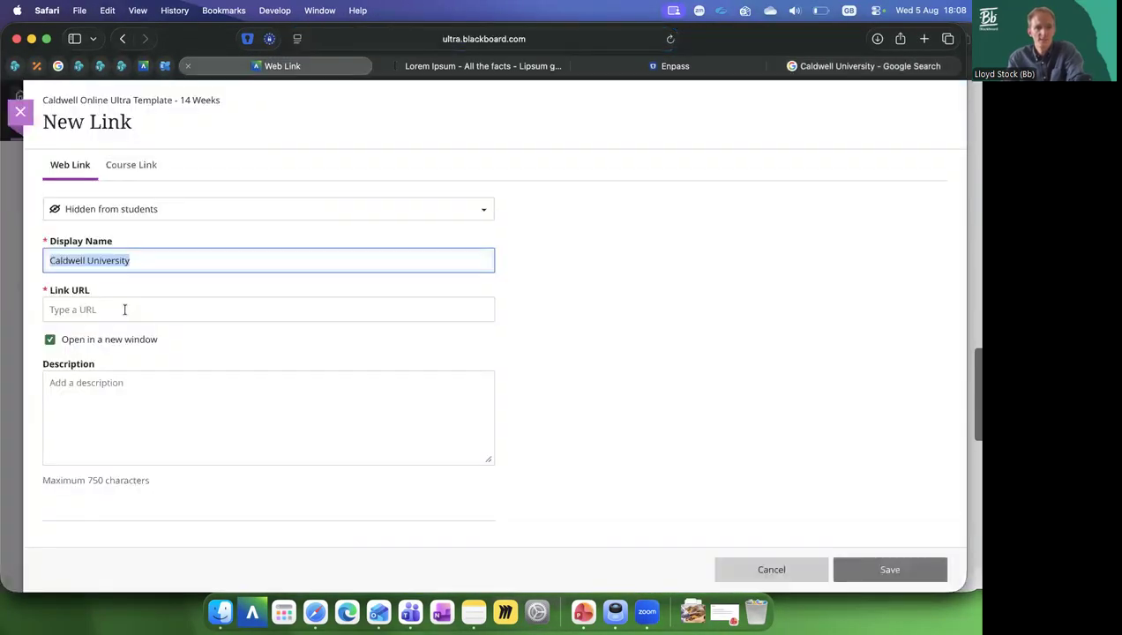
left_click(125, 309)
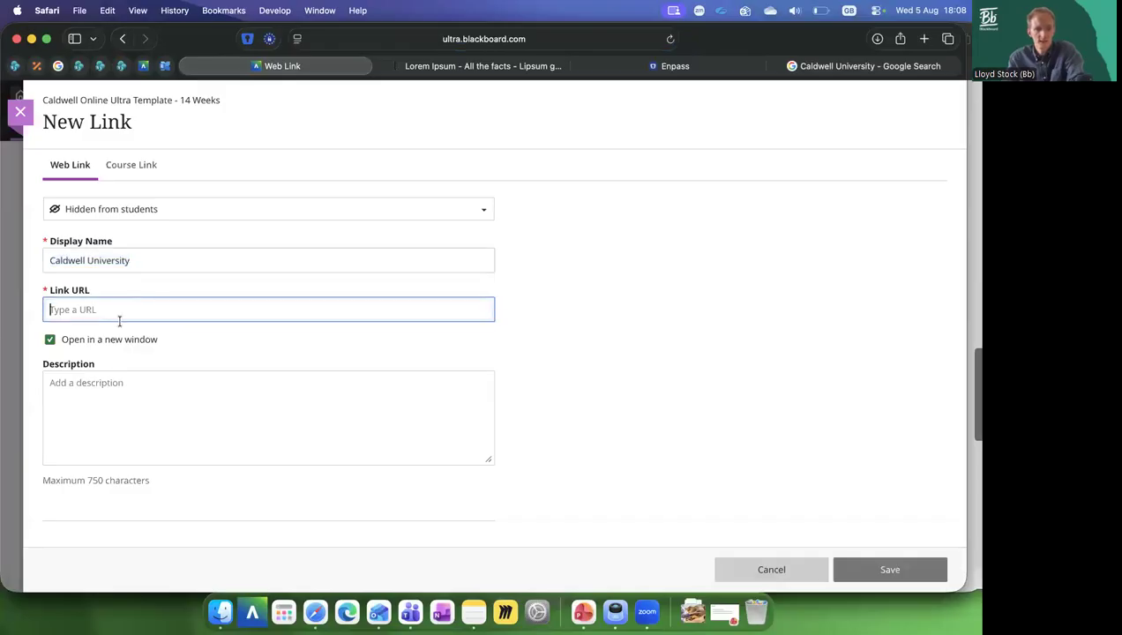
key("super+v")
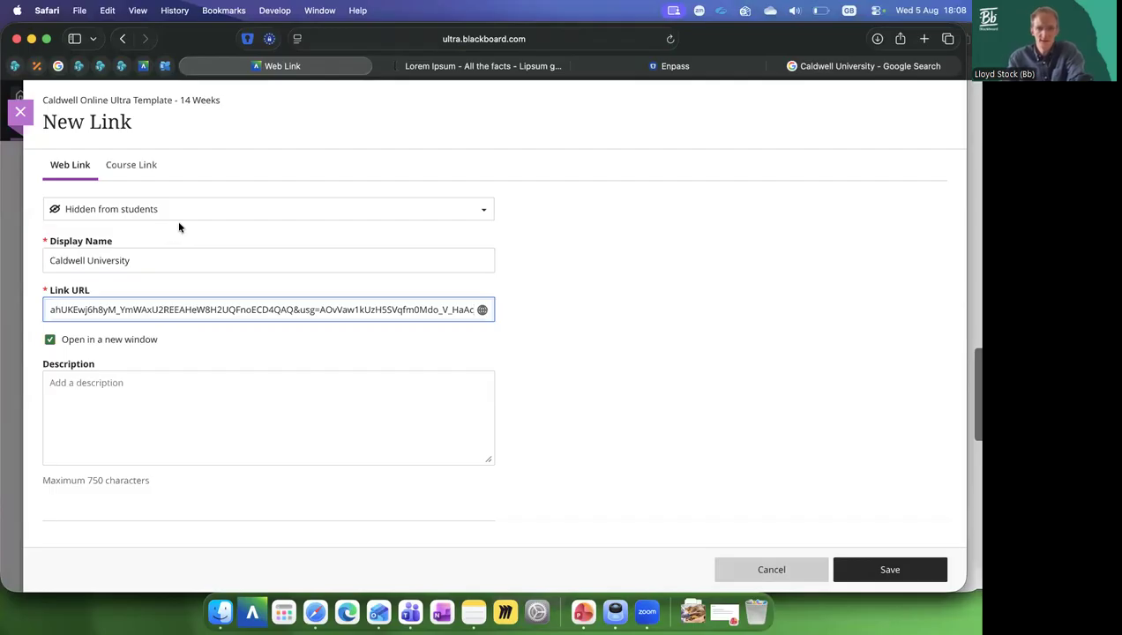
left_click(837, 66)
left_click(212, 225)
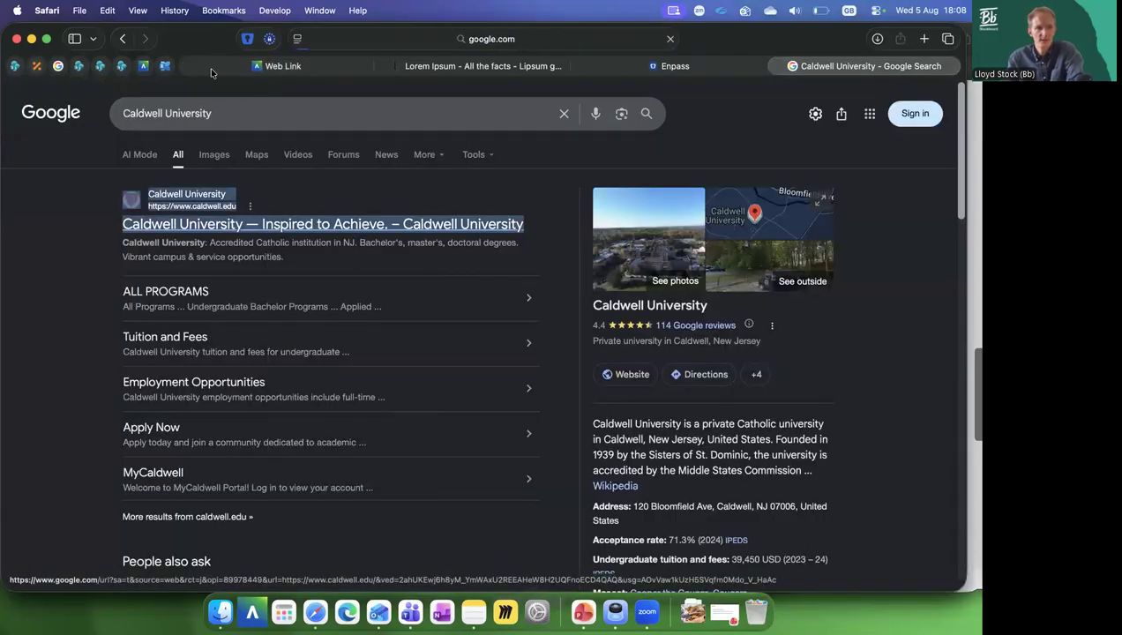
key("super+l")
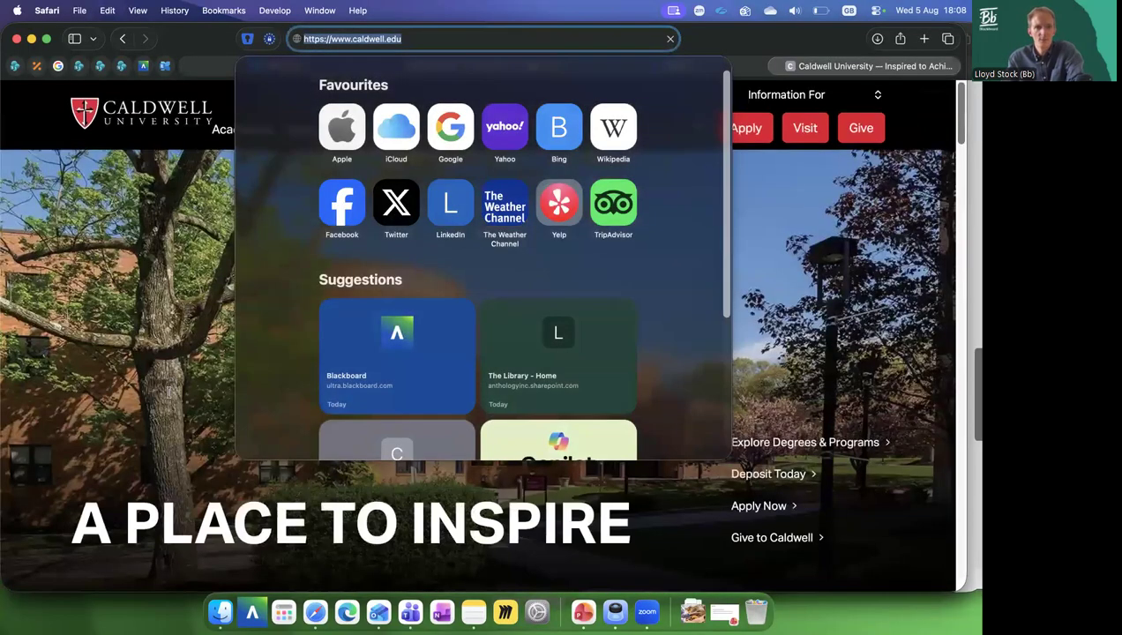
key("ctrl+Tab")
key("super+a")
key("super+v")
left_click(169, 392)
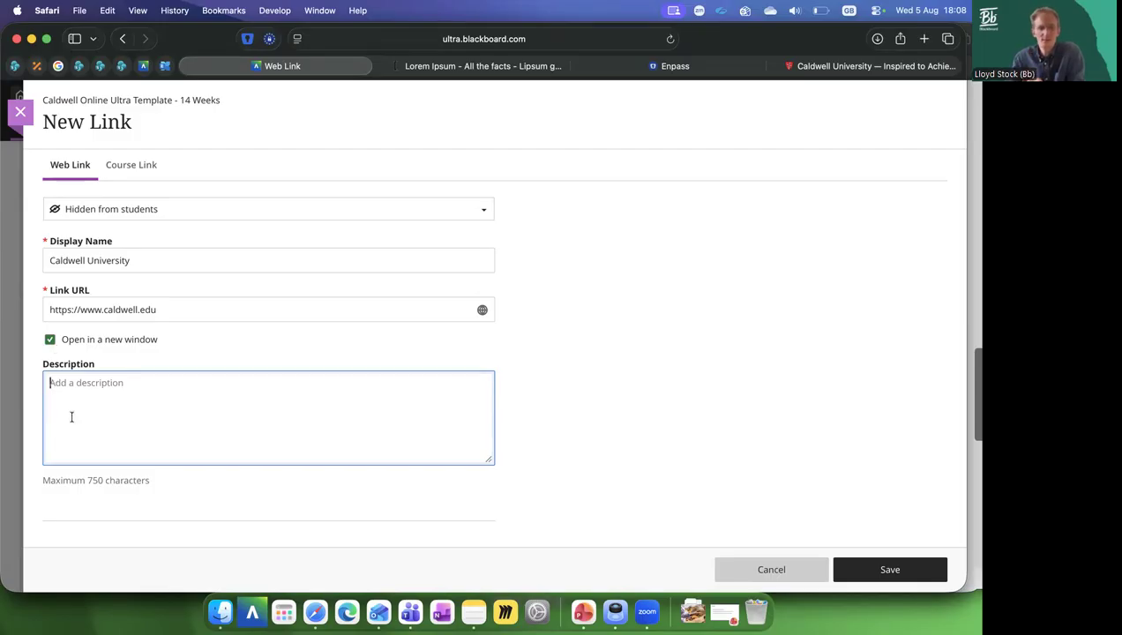
Search the course's Document category for a course link target, and select Course Policies.
left_click(126, 173)
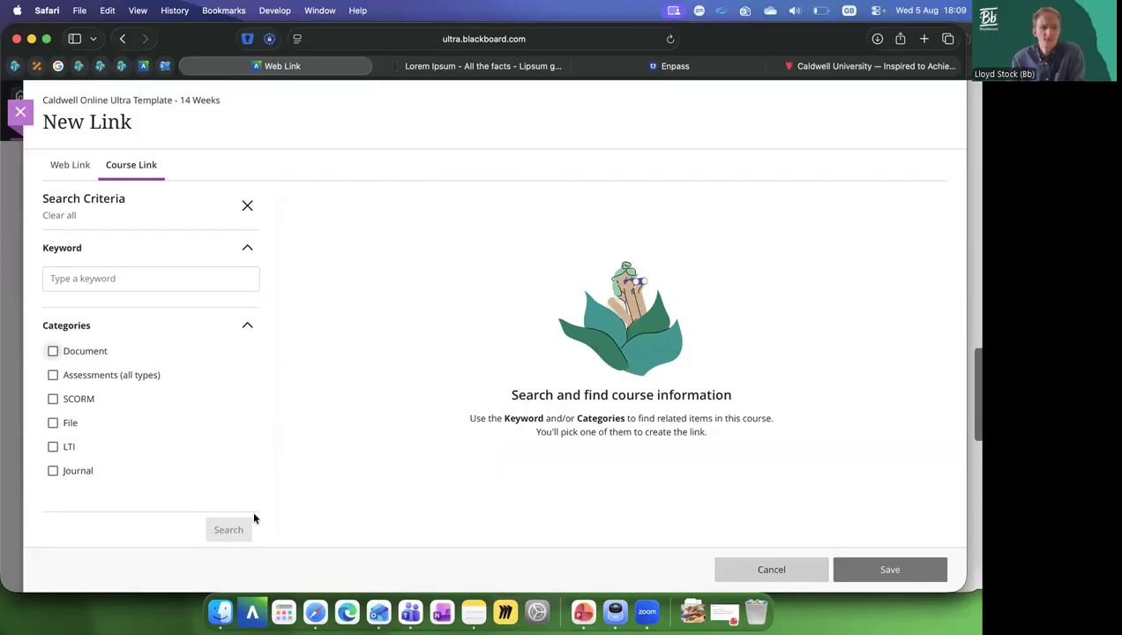
left_click(53, 351)
left_click(236, 528)
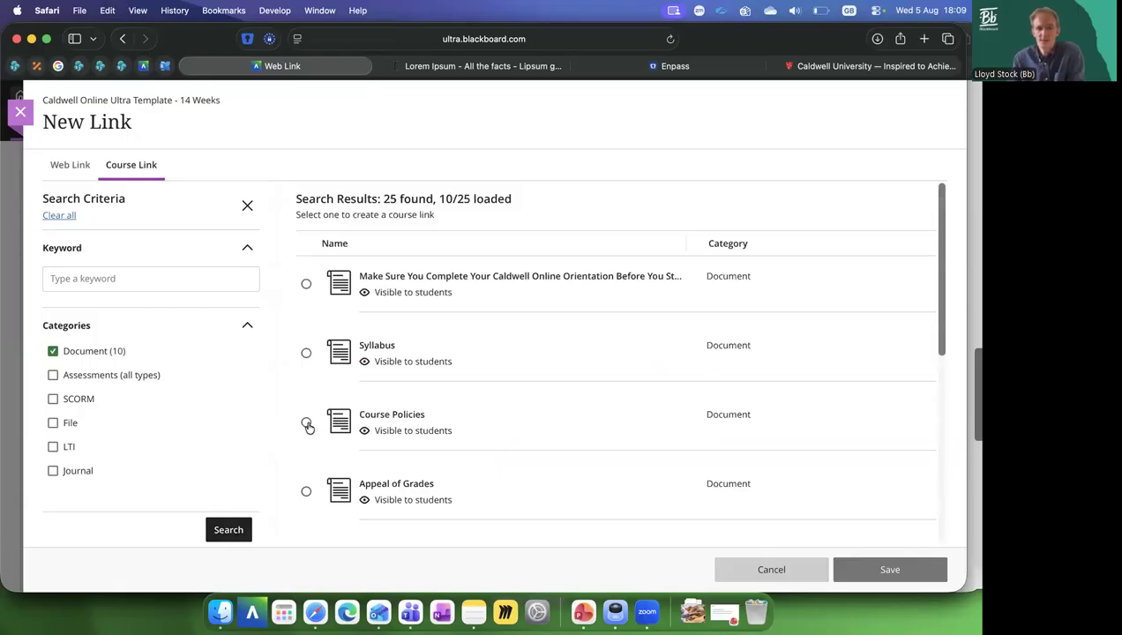
left_click(306, 423)
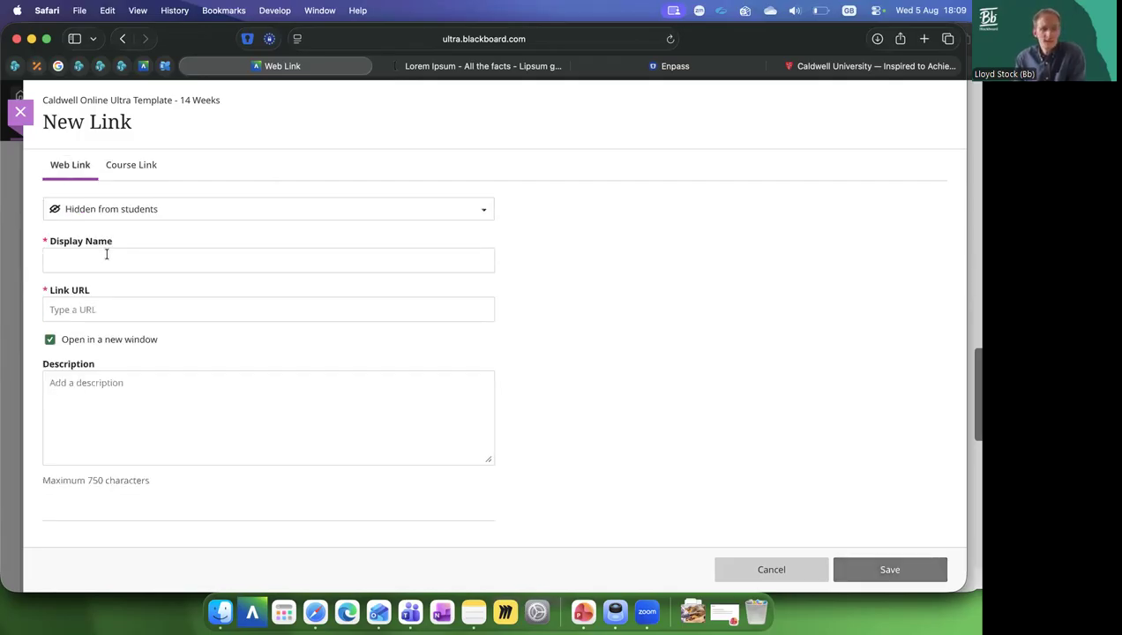
left_click(268, 260)
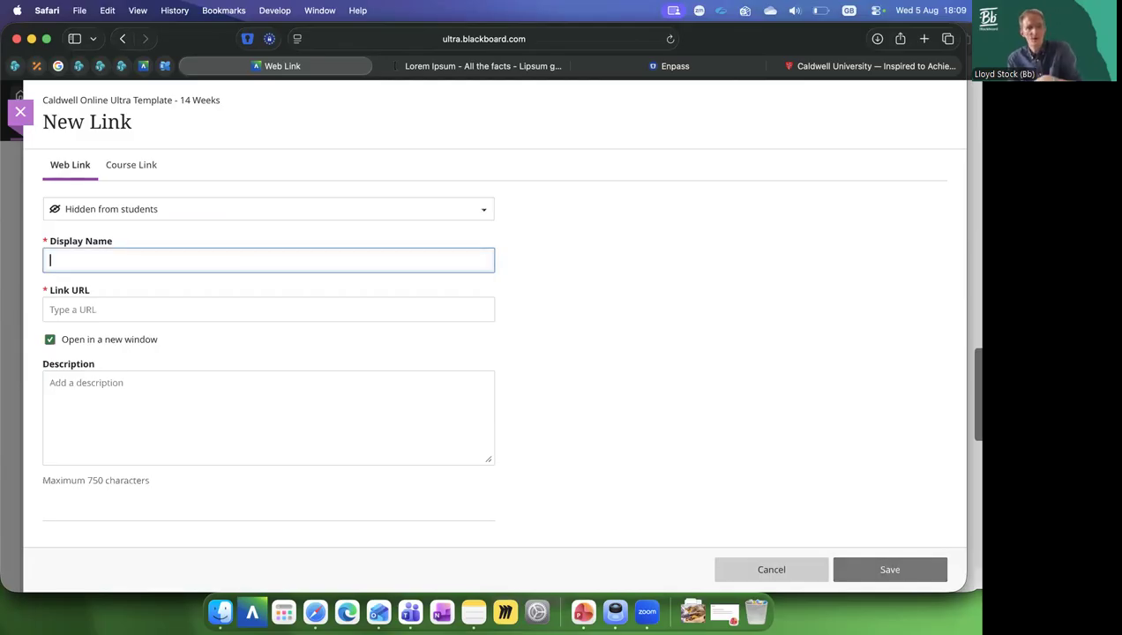
type("Cald")
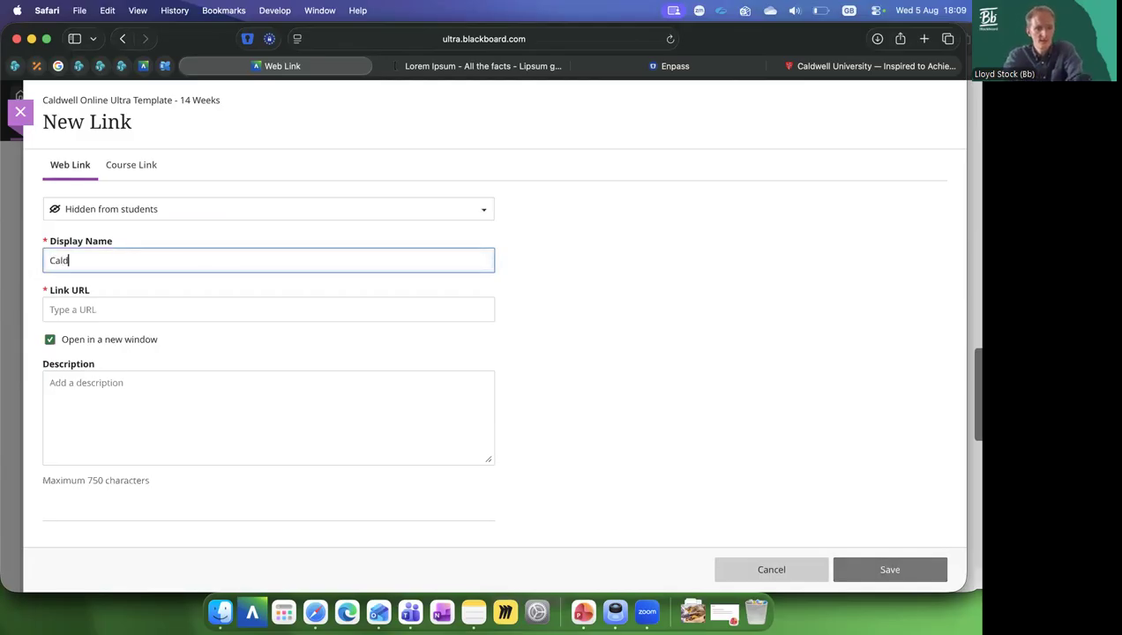
type("well University")
key("Tab")
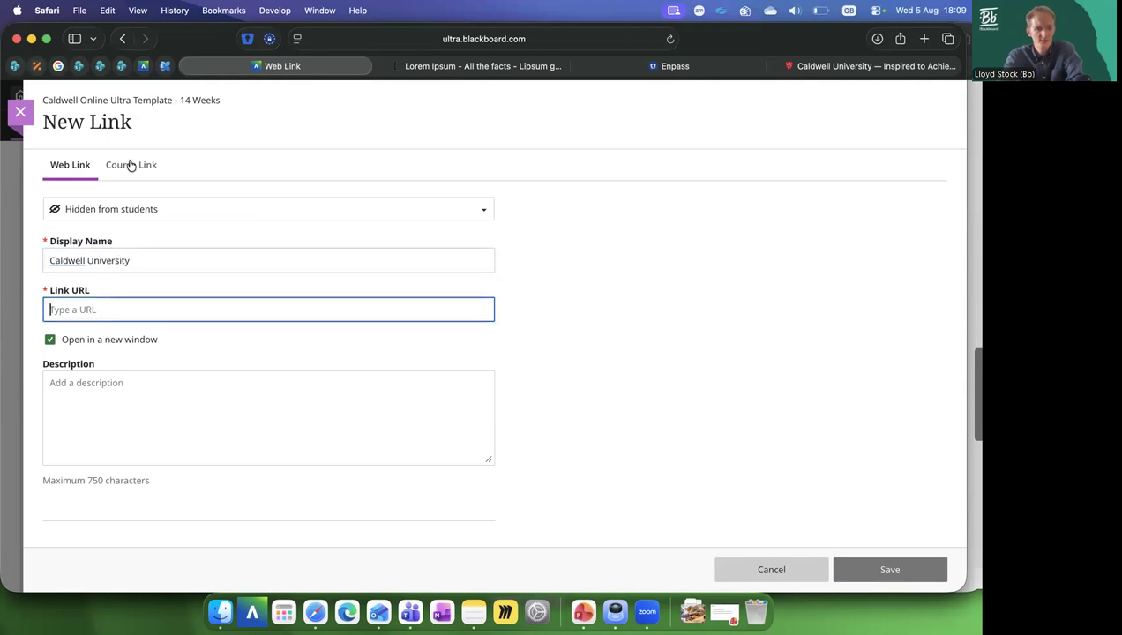
key("super+v")
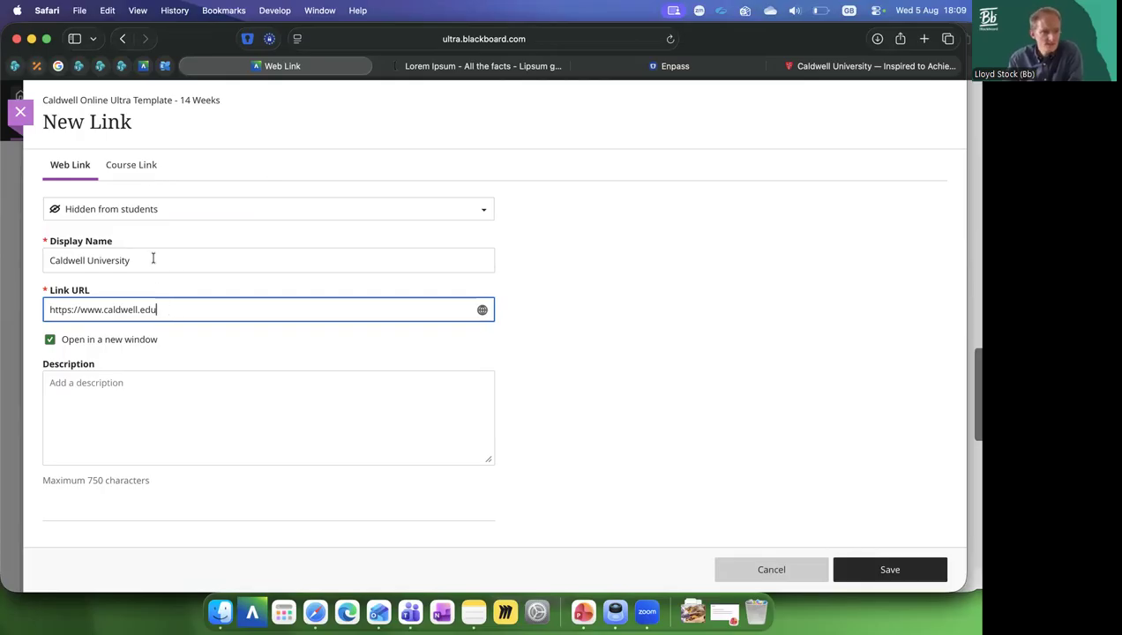
left_click(886, 574)
left_click(886, 570)
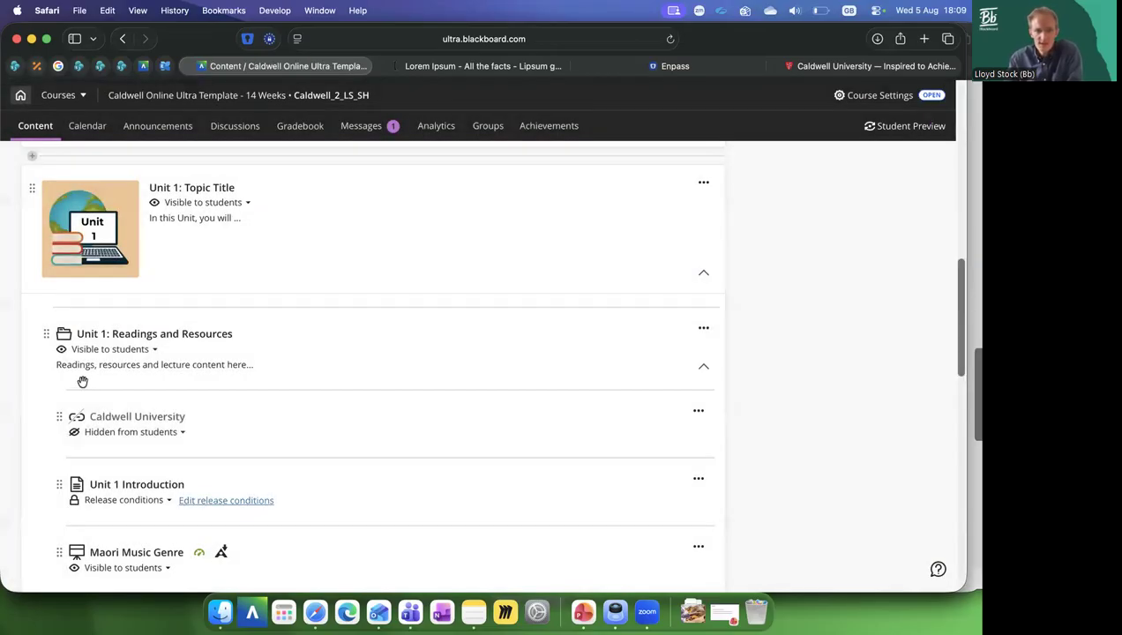
scroll(117, 393, "down", 2)
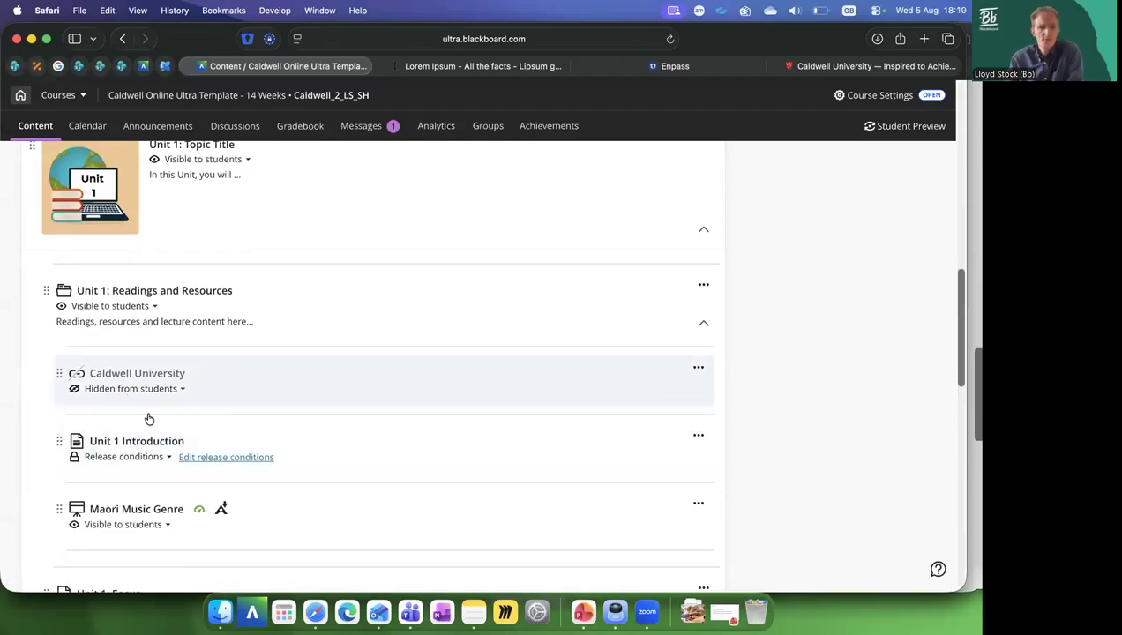
left_click(132, 389)
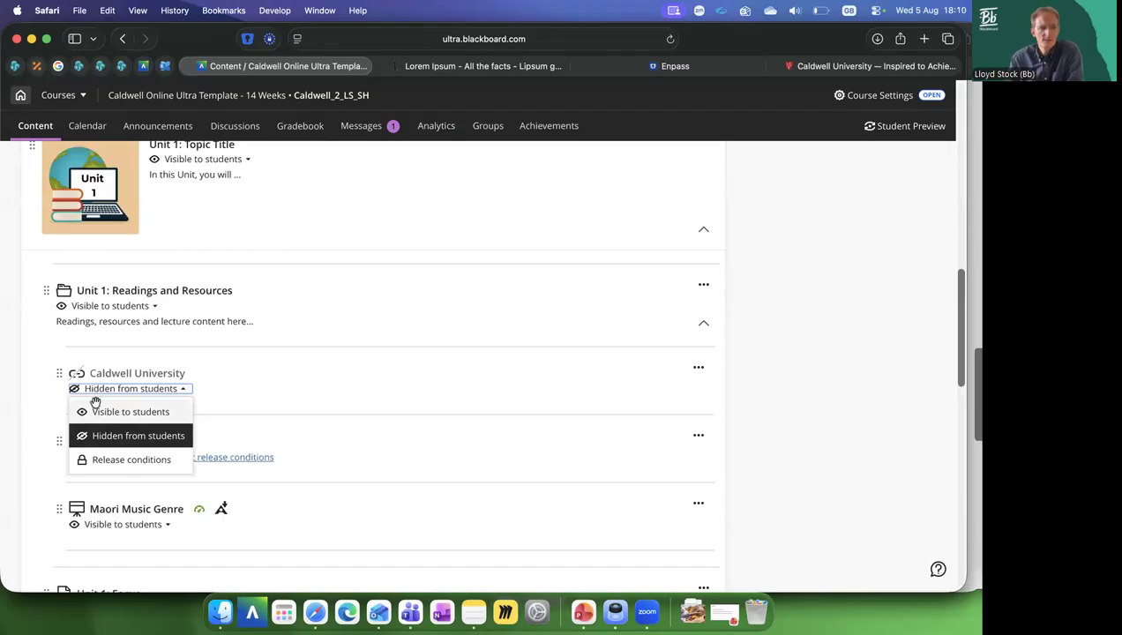
left_click(22, 404)
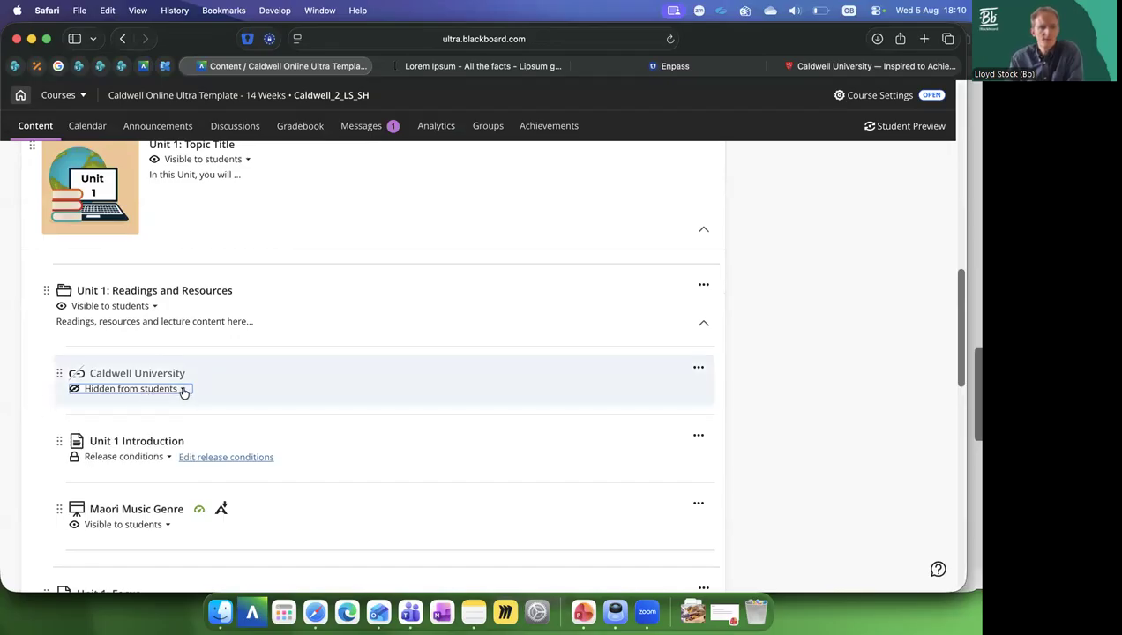
key("Return")
key("Escape")
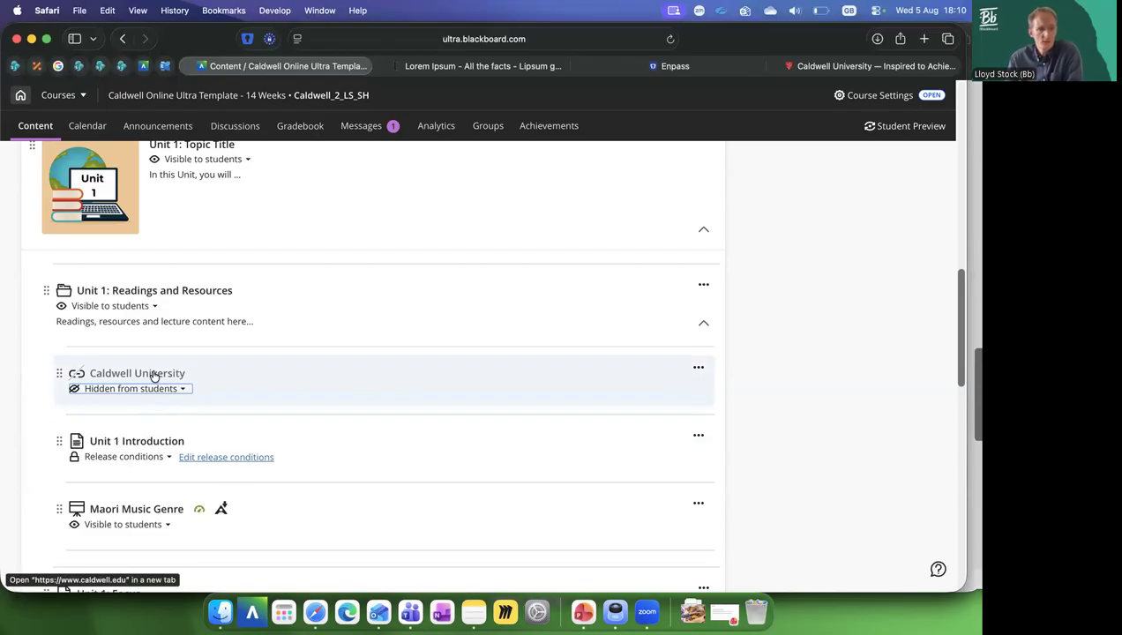
left_click(150, 387)
Edit the Caldwell University link so that it is visible to students, and save the change.
left_click(697, 366)
left_click(553, 389)
left_click(830, 177)
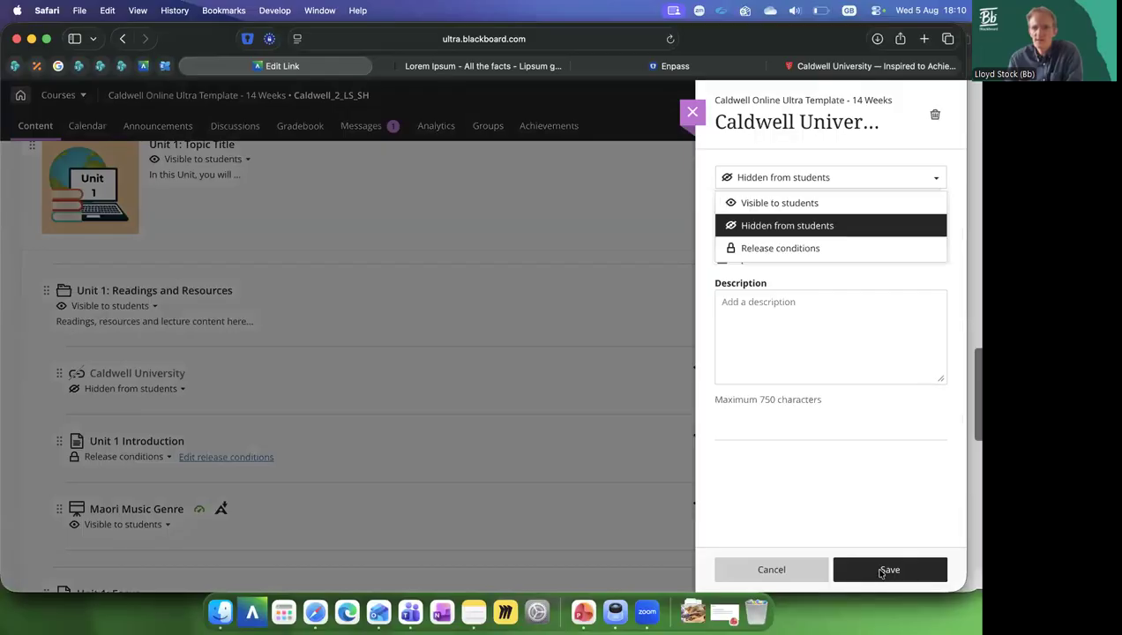
left_click(778, 202)
left_click(881, 574)
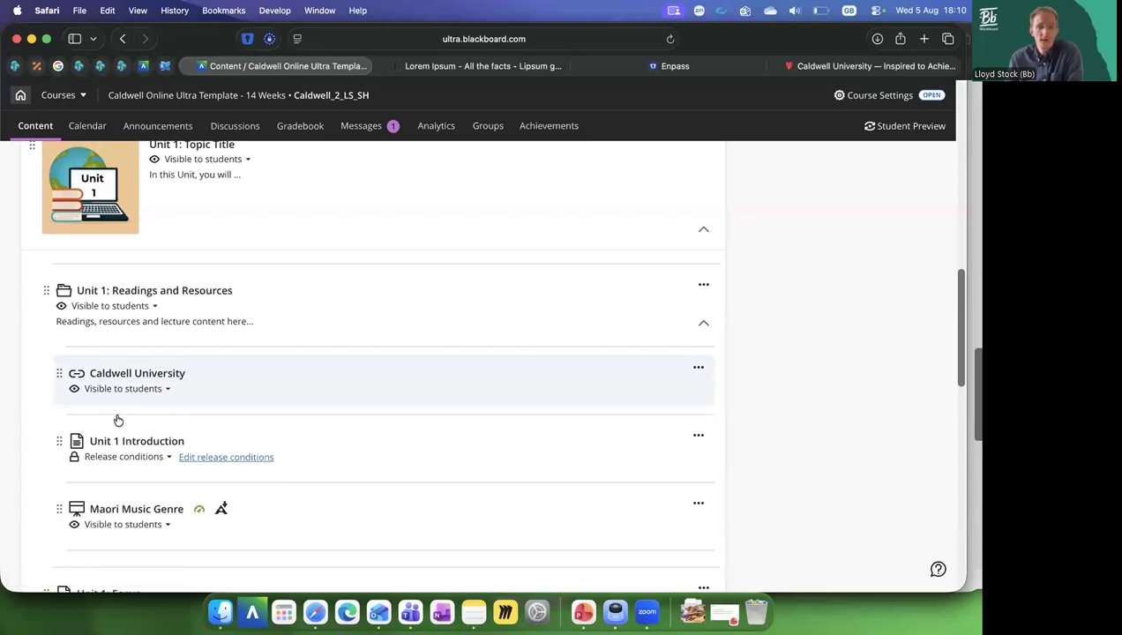
Start a Teaching tools with LTI connection item titled "Padlet" between Caldwell University and Unit 1 Introduction, and cancel its creation.
mouse_move(101, 415)
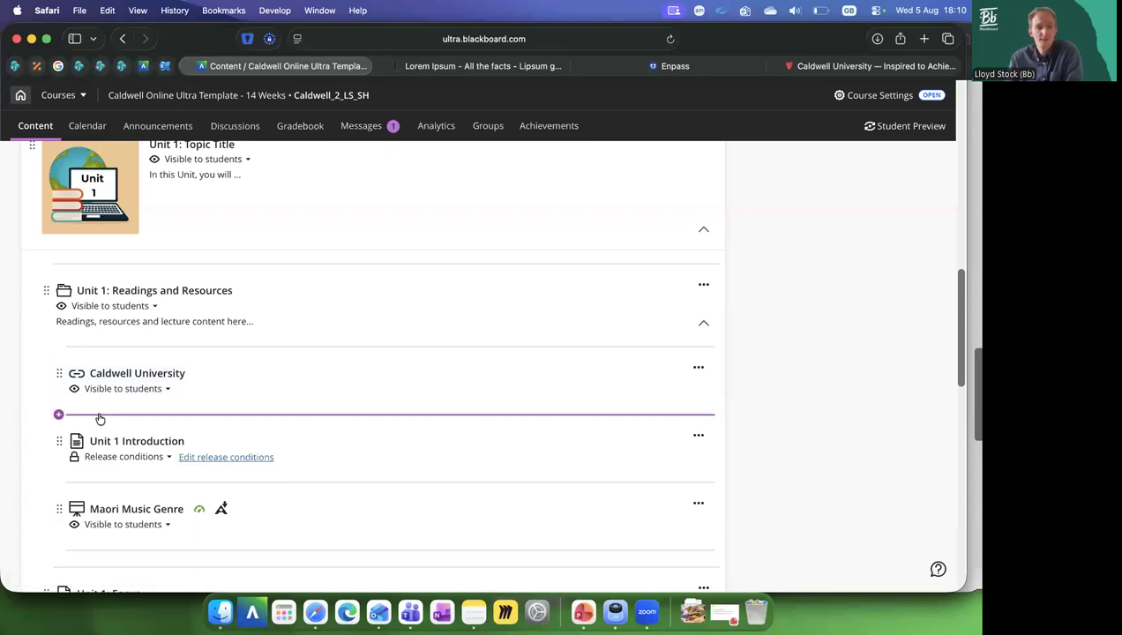
left_click(103, 413)
key("Return")
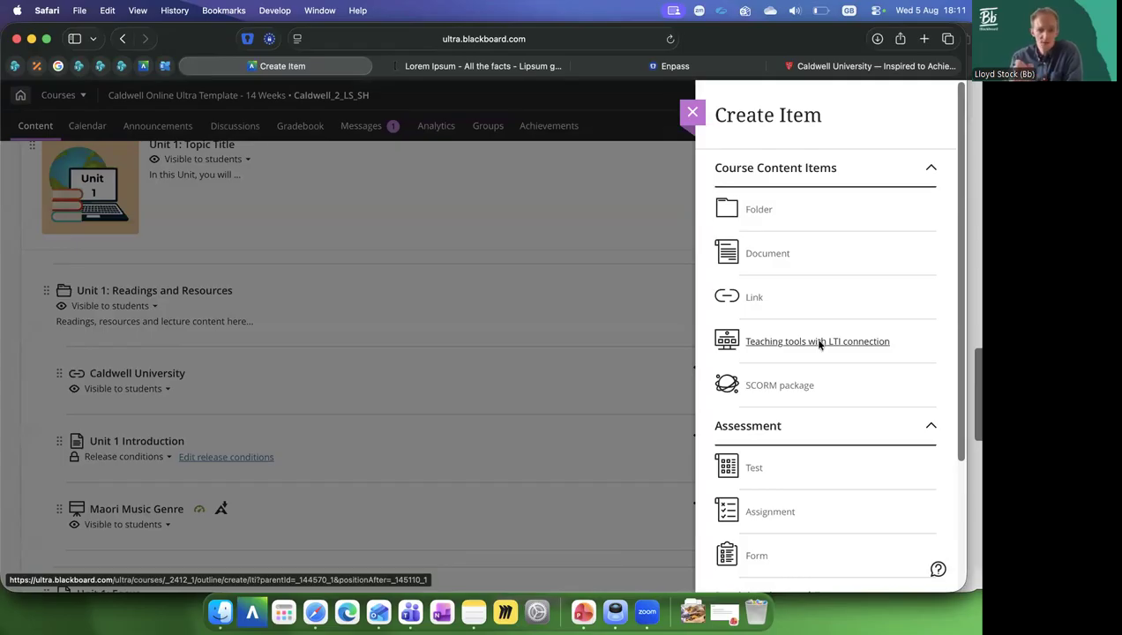
left_click(817, 342)
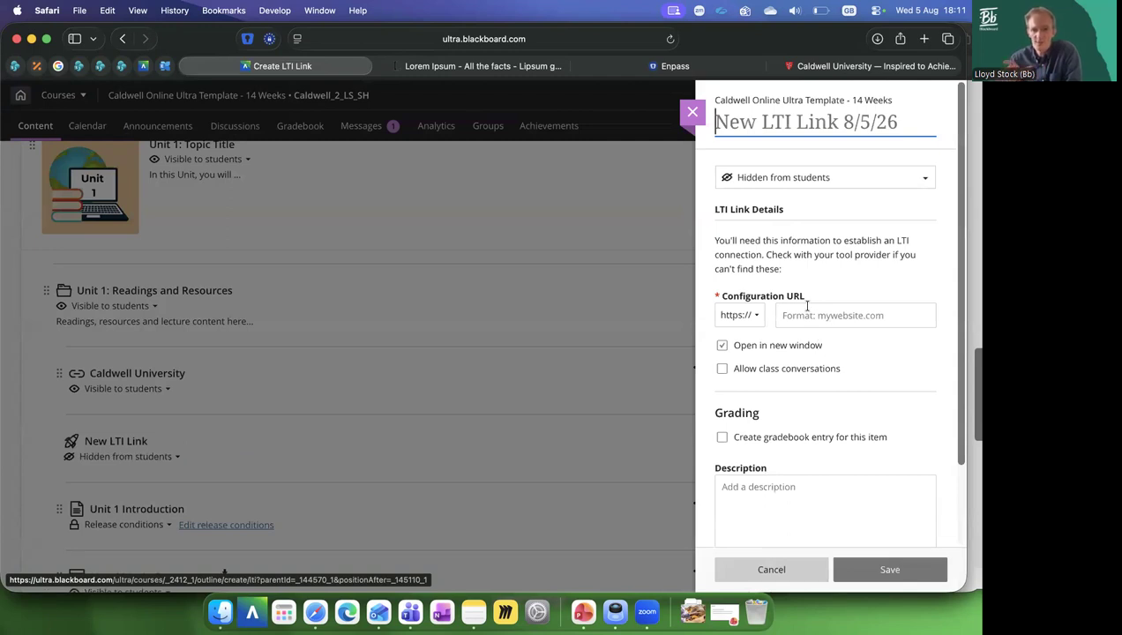
left_click(722, 439)
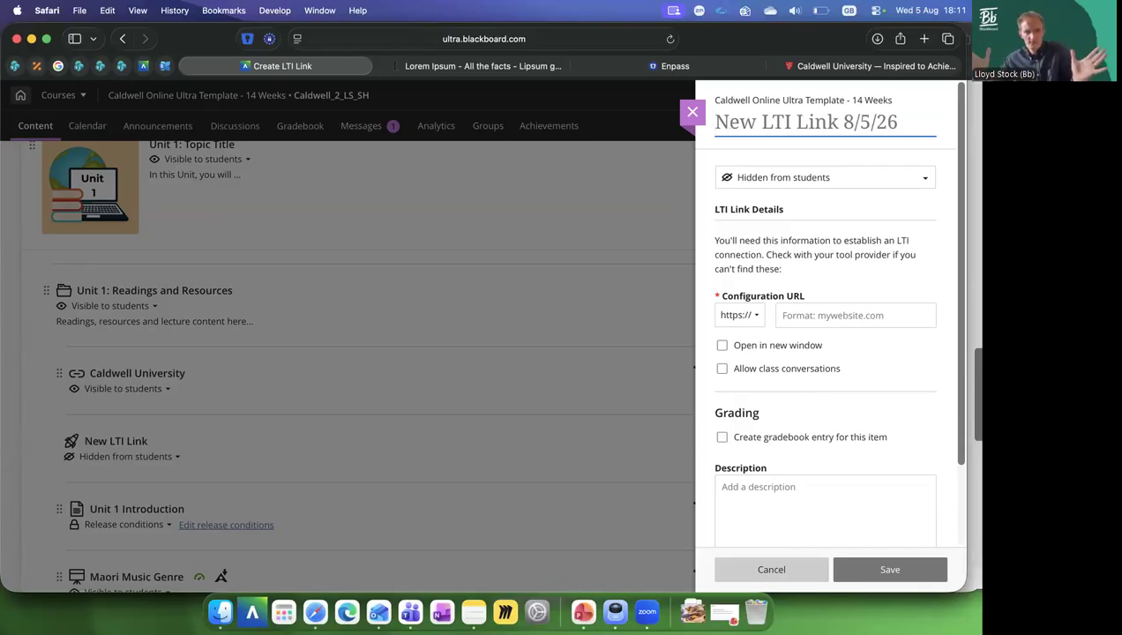
type("L")
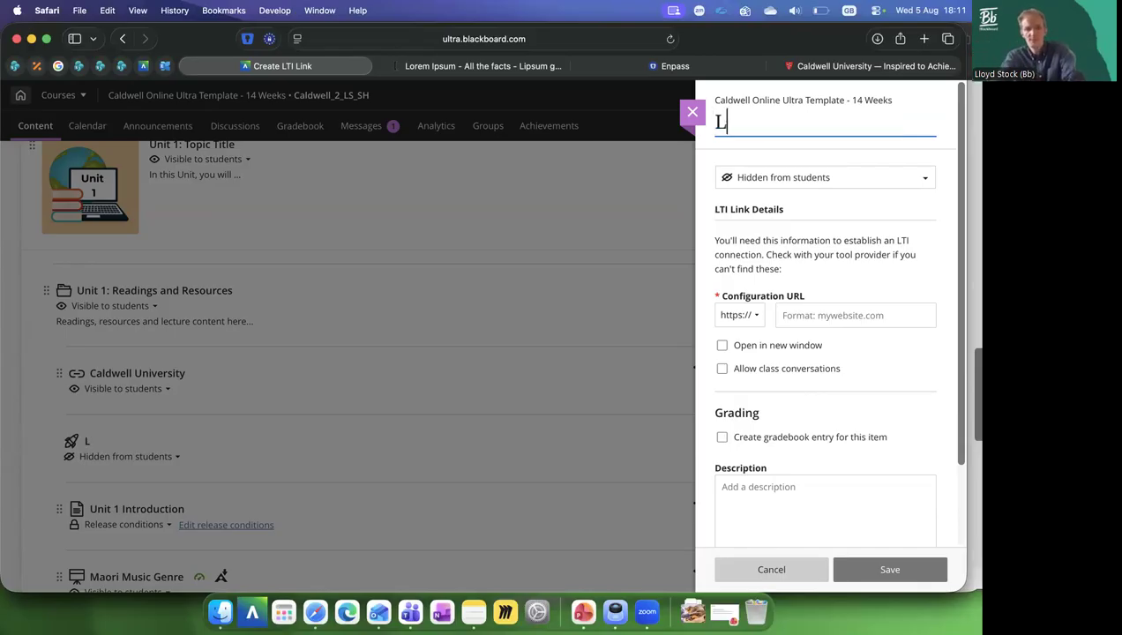
type("TI Tool")
key("super+a")
type("Padlet")
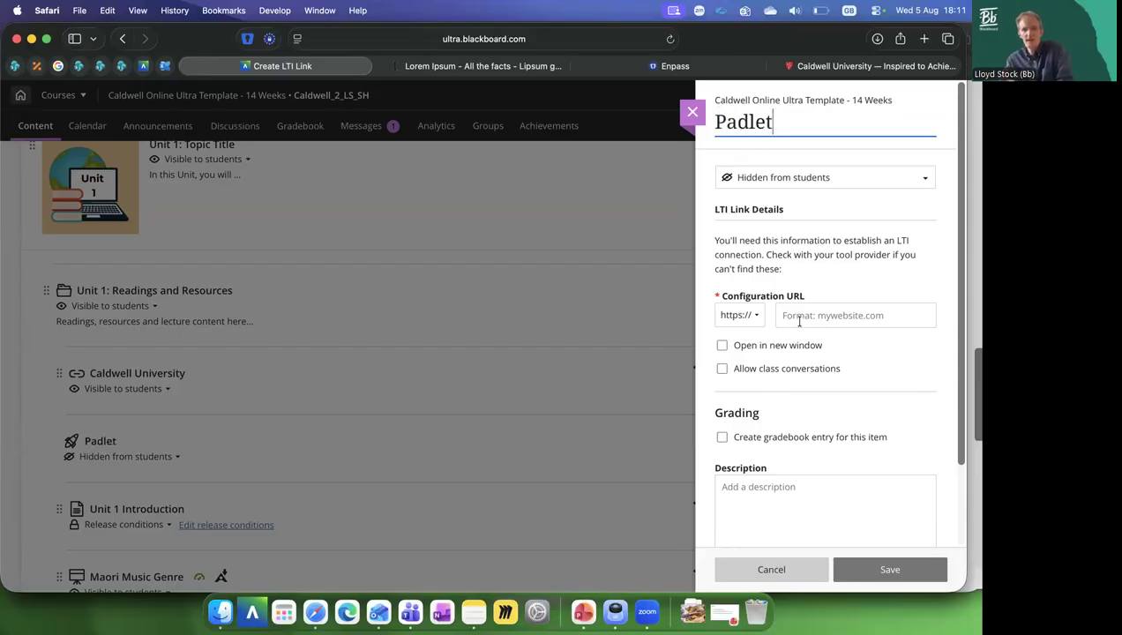
left_click(766, 570)
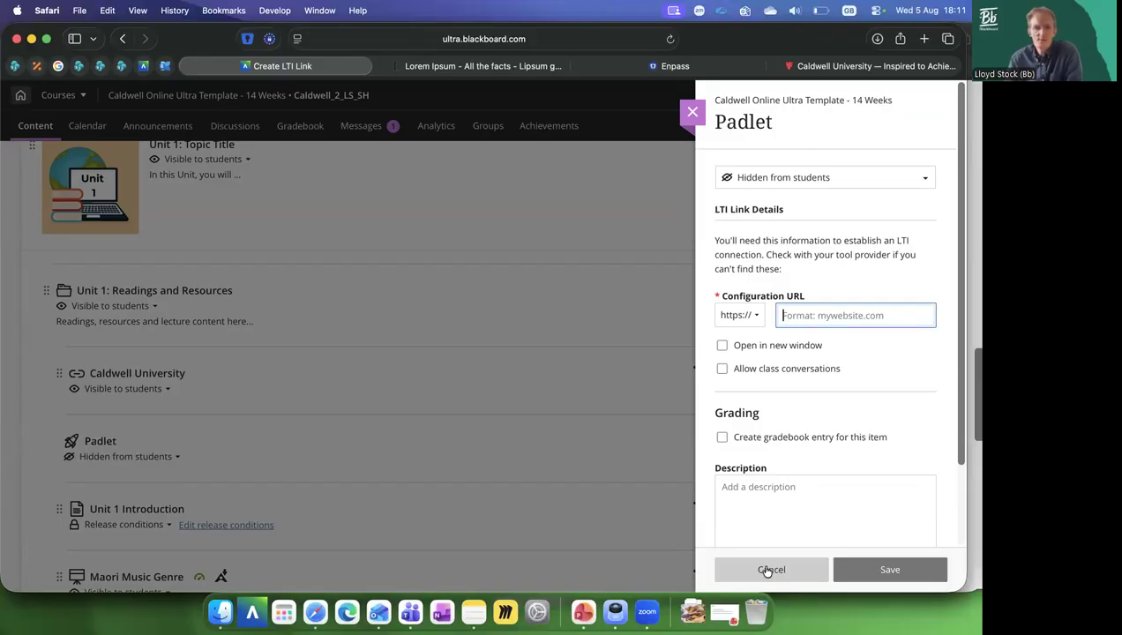
left_click(766, 571)
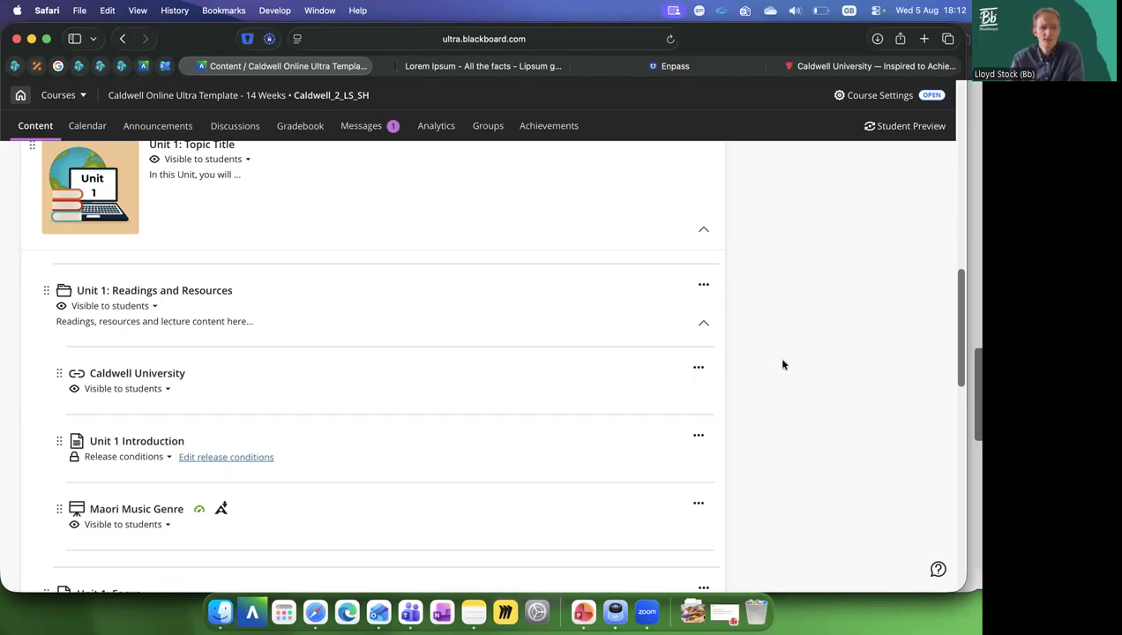
scroll(943, 262, "up", 5)
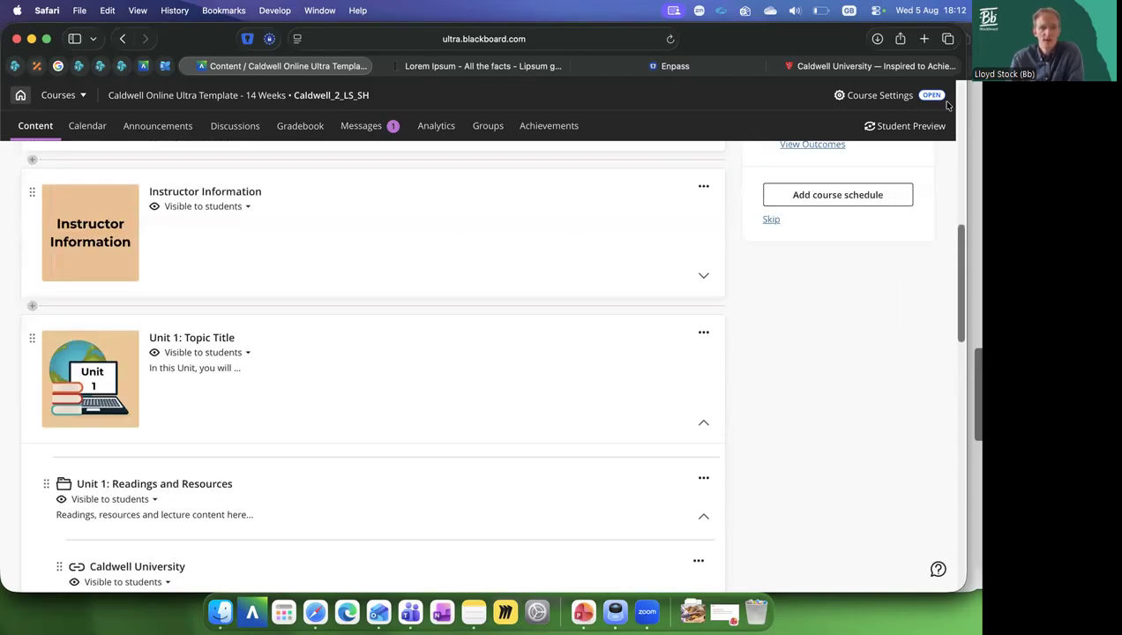
scroll(80, 306, "up", 5)
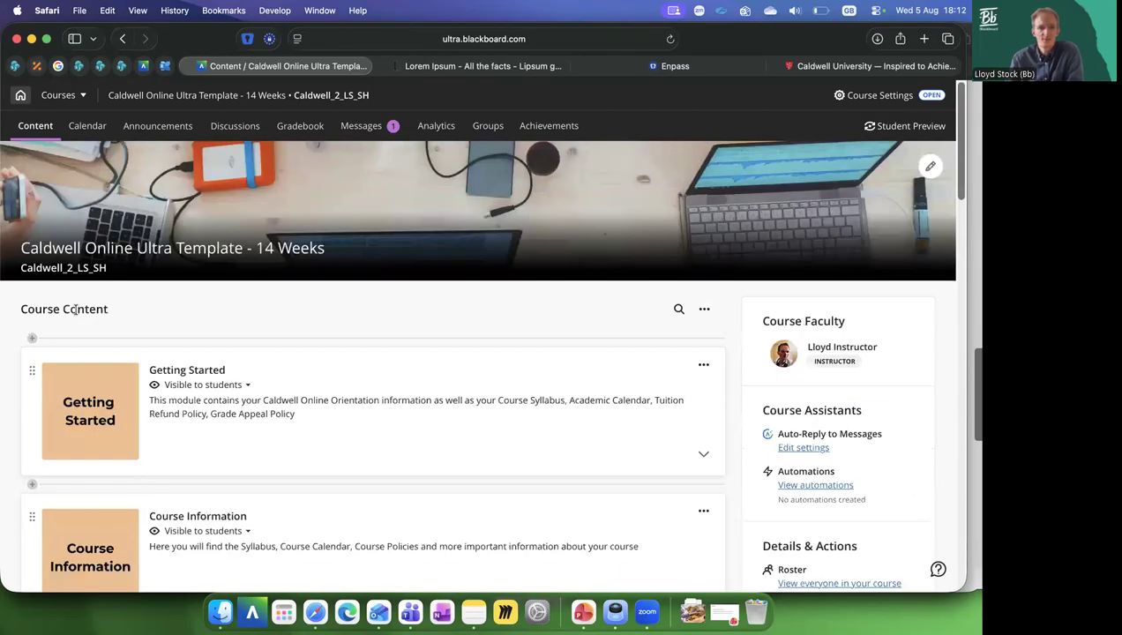